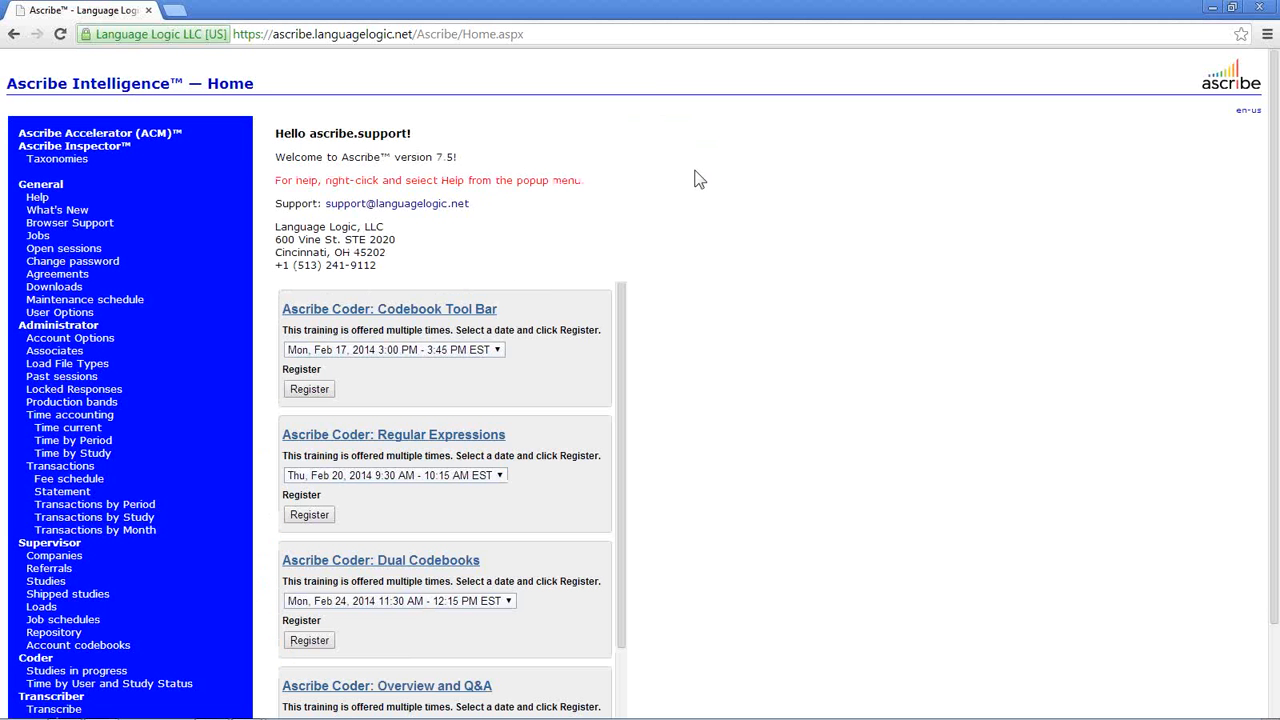
- Open question q7 of the Webinar February 2014 study in the Coder via Supervisor > Studies
right_click(692, 179)
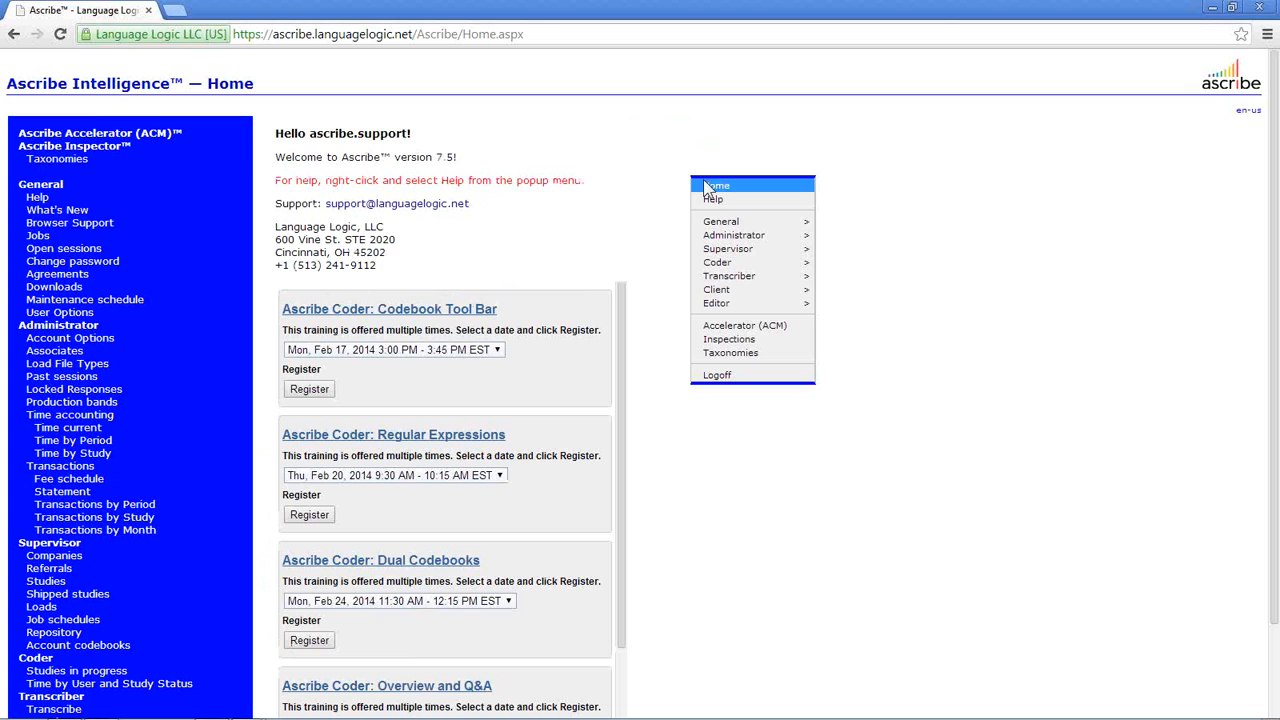
mouse_move(745, 250)
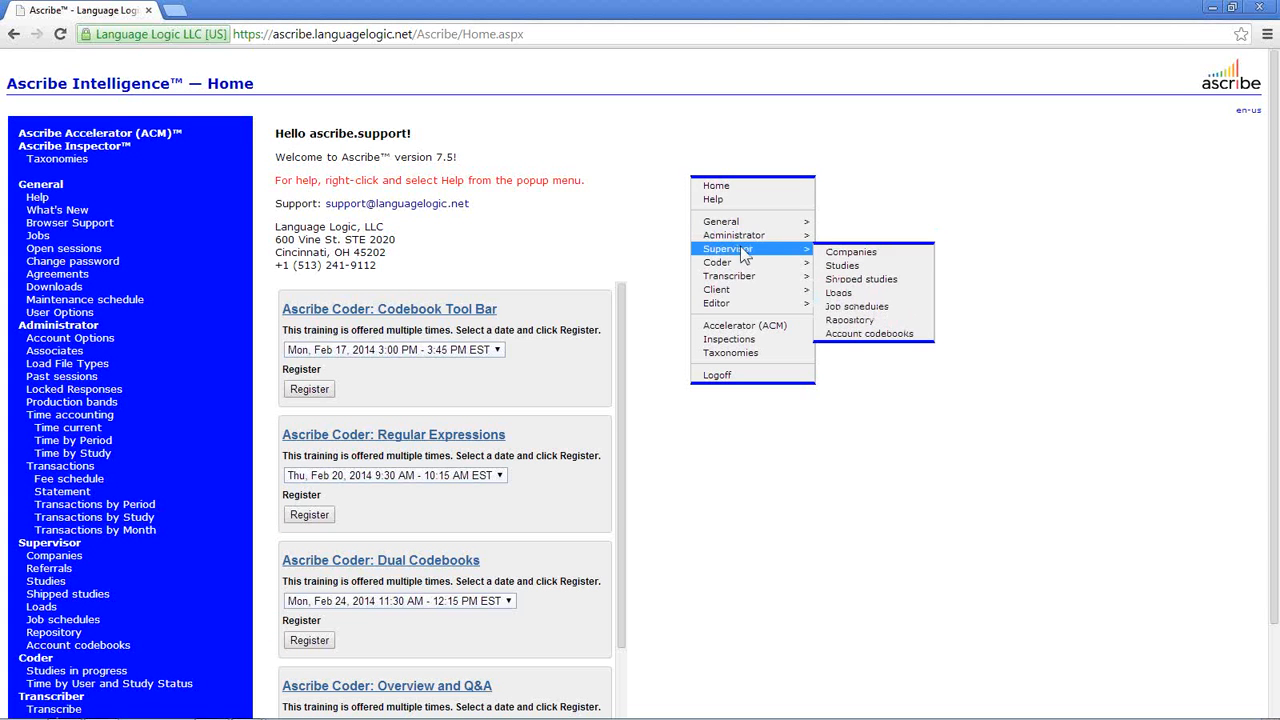
left_click(843, 266)
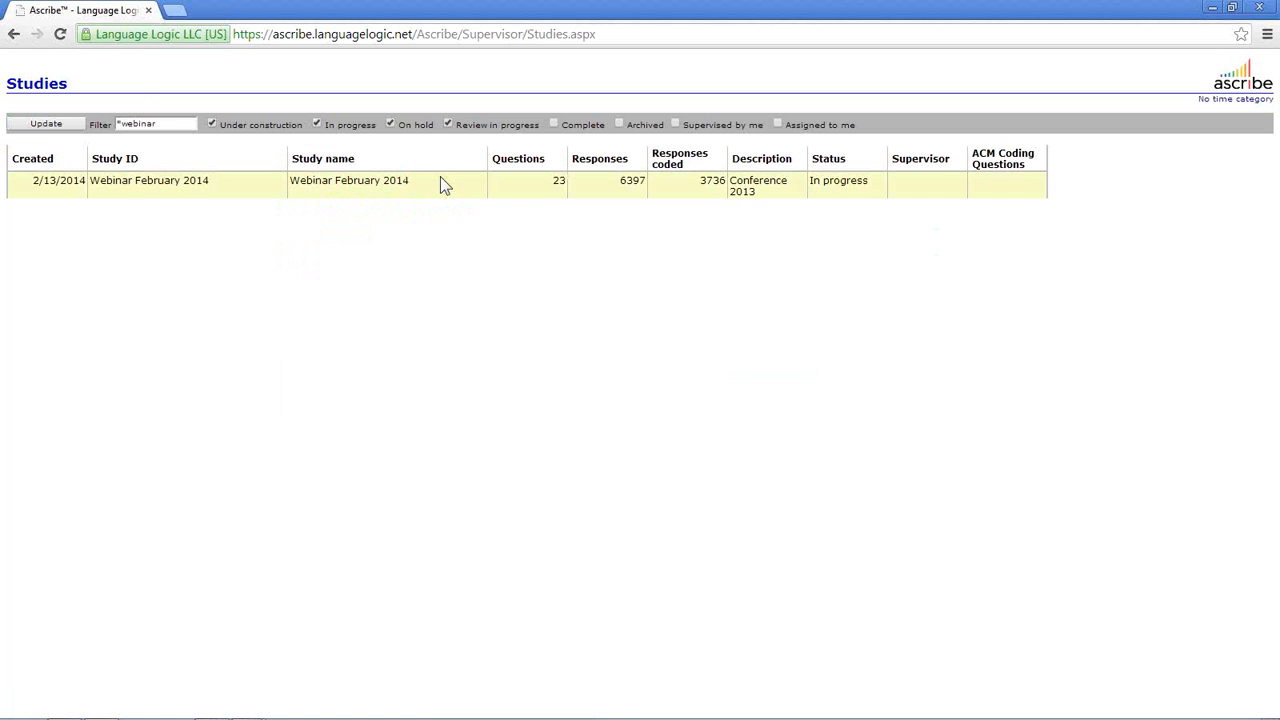
right_click(442, 178)
left_click(465, 188)
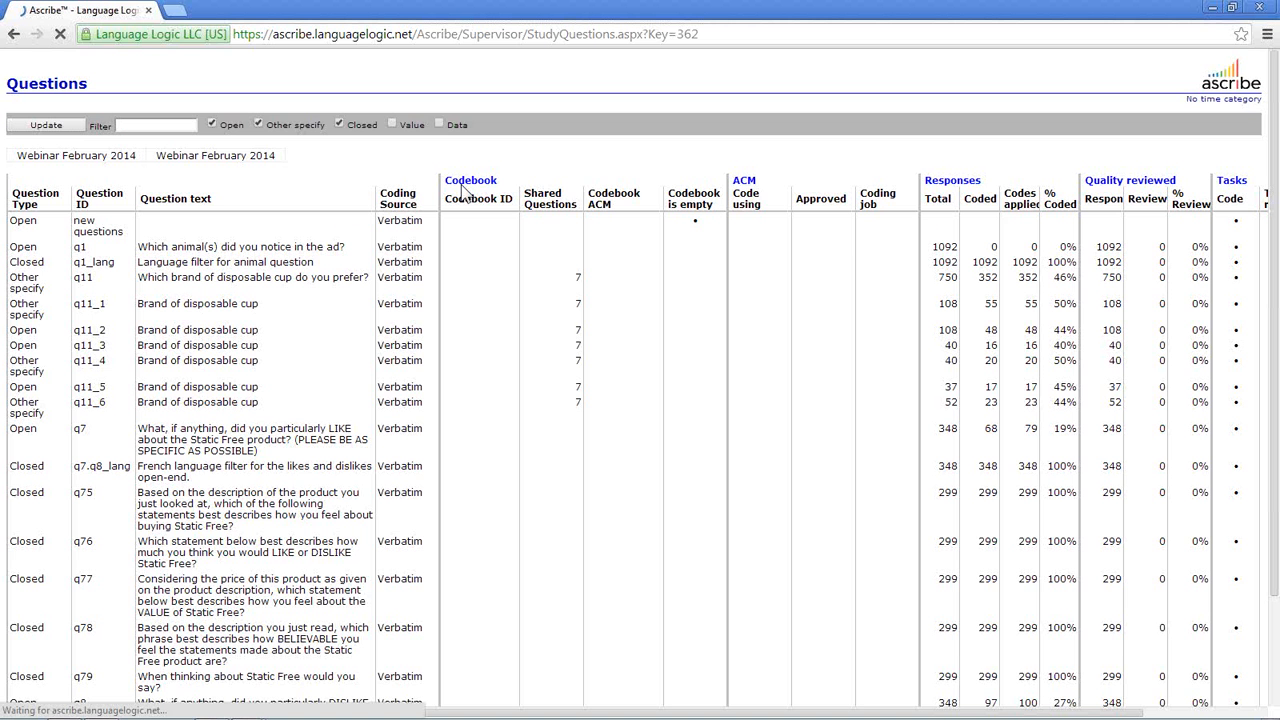
right_click(365, 444)
left_click(443, 544)
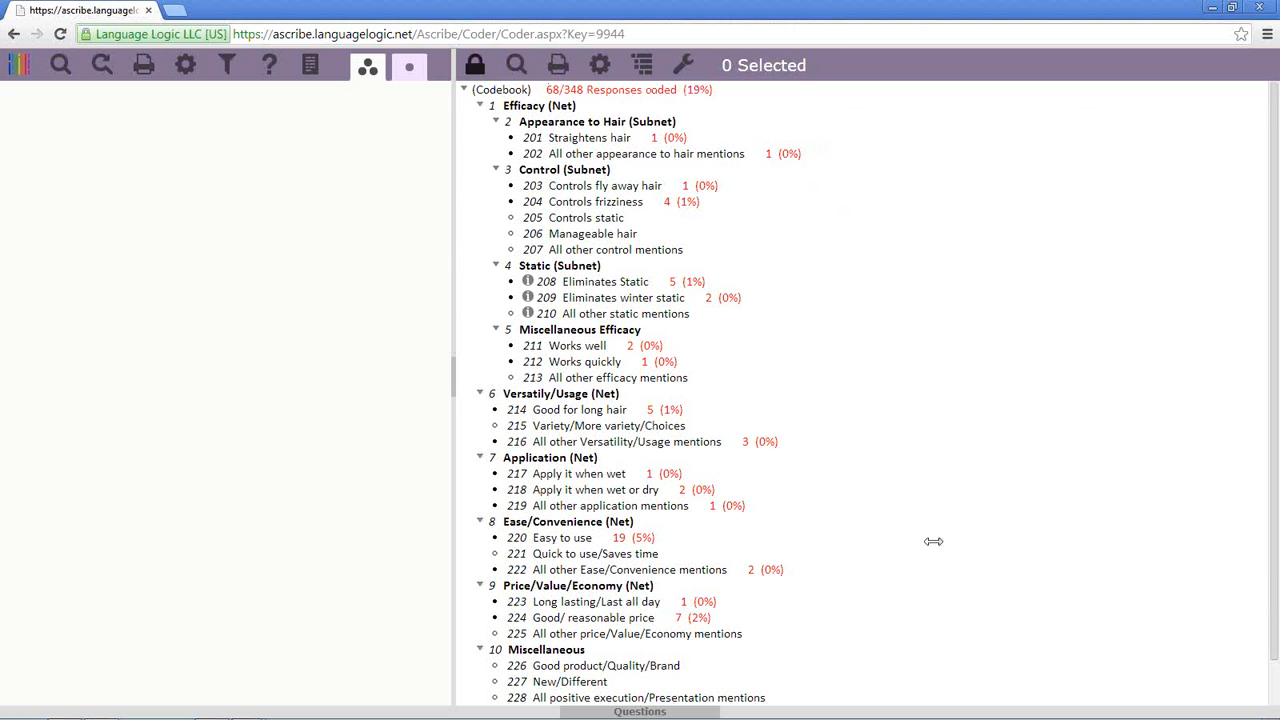
- Show the q7 question details panel, enlarge it, then collapse it again
left_click(577, 713)
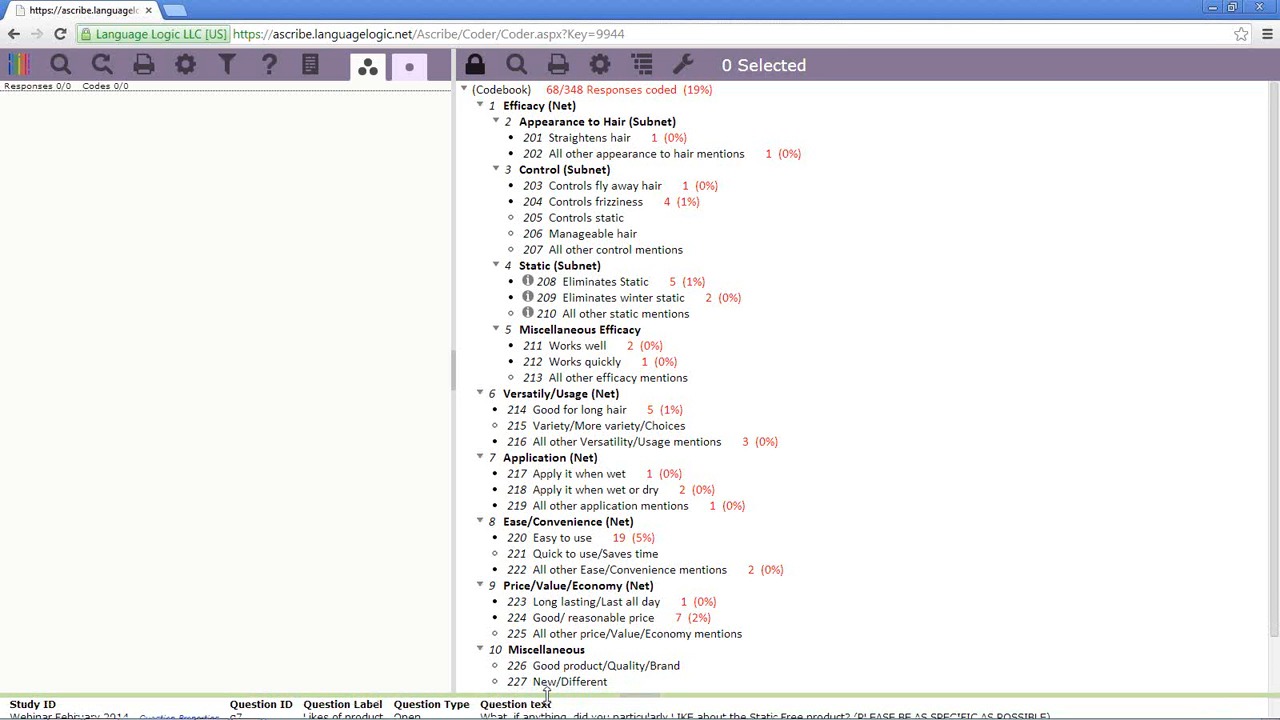
mouse_move(547, 694)
left_mouse_down()
mouse_move(547, 640)
mouse_move(542, 693)
left_mouse_up()
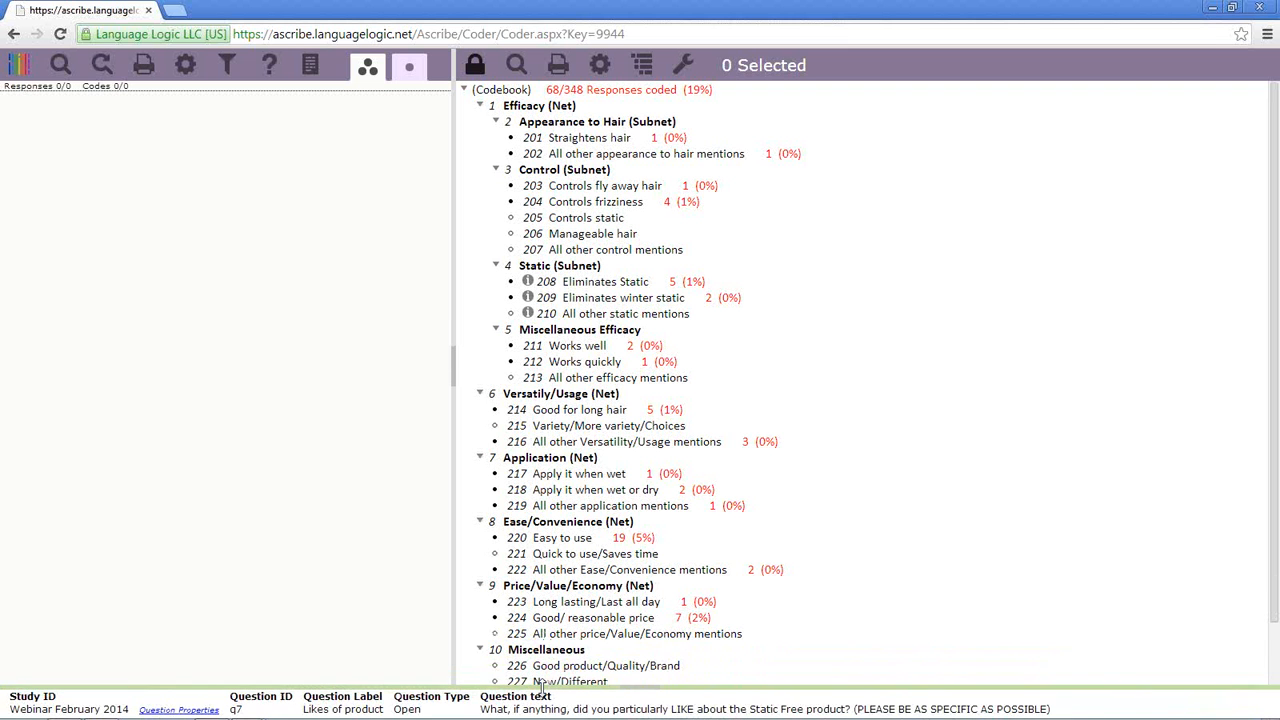
left_click(645, 694)
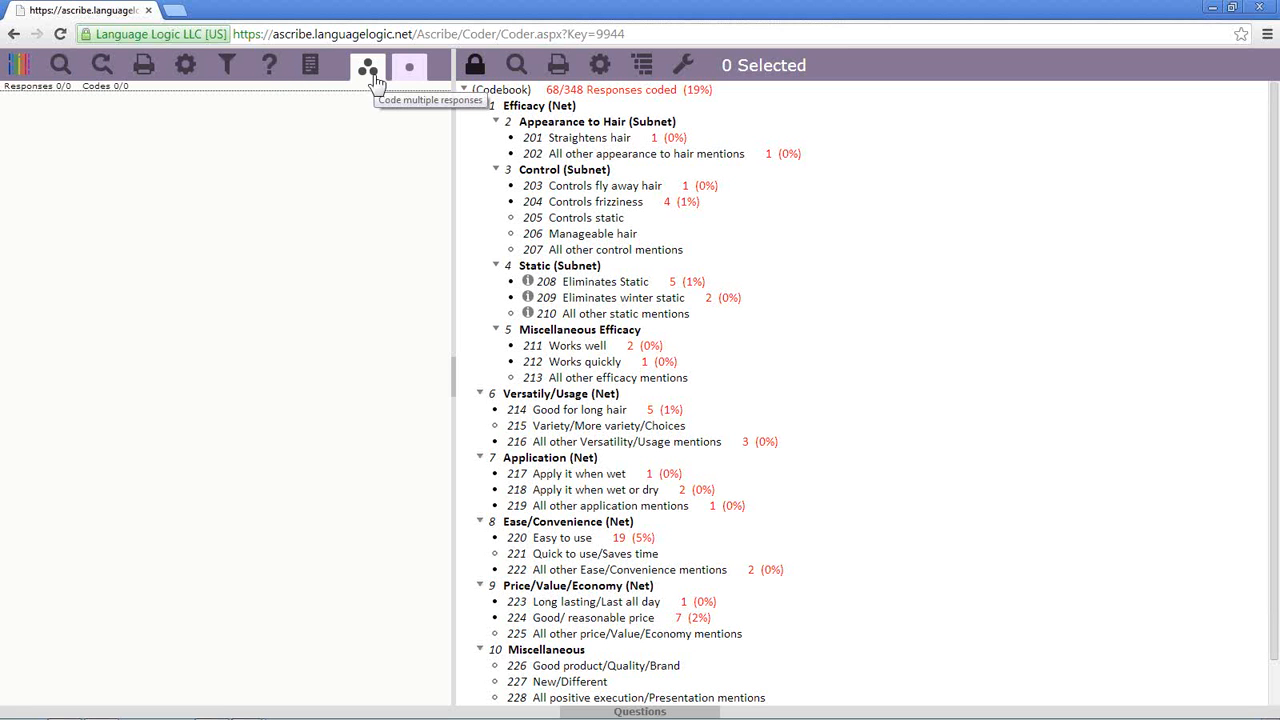
- Switch to single-response coding and back to multiple responses, then browse the navigation menu
left_click(412, 76)
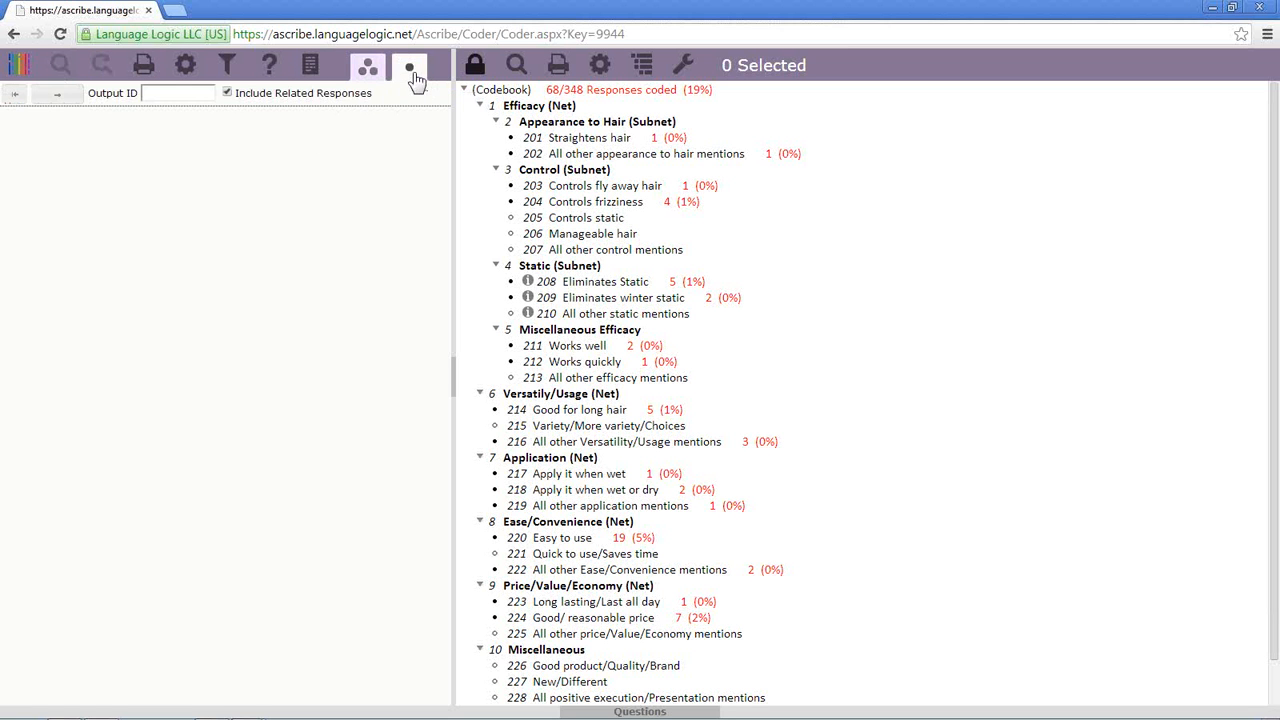
left_click(369, 72)
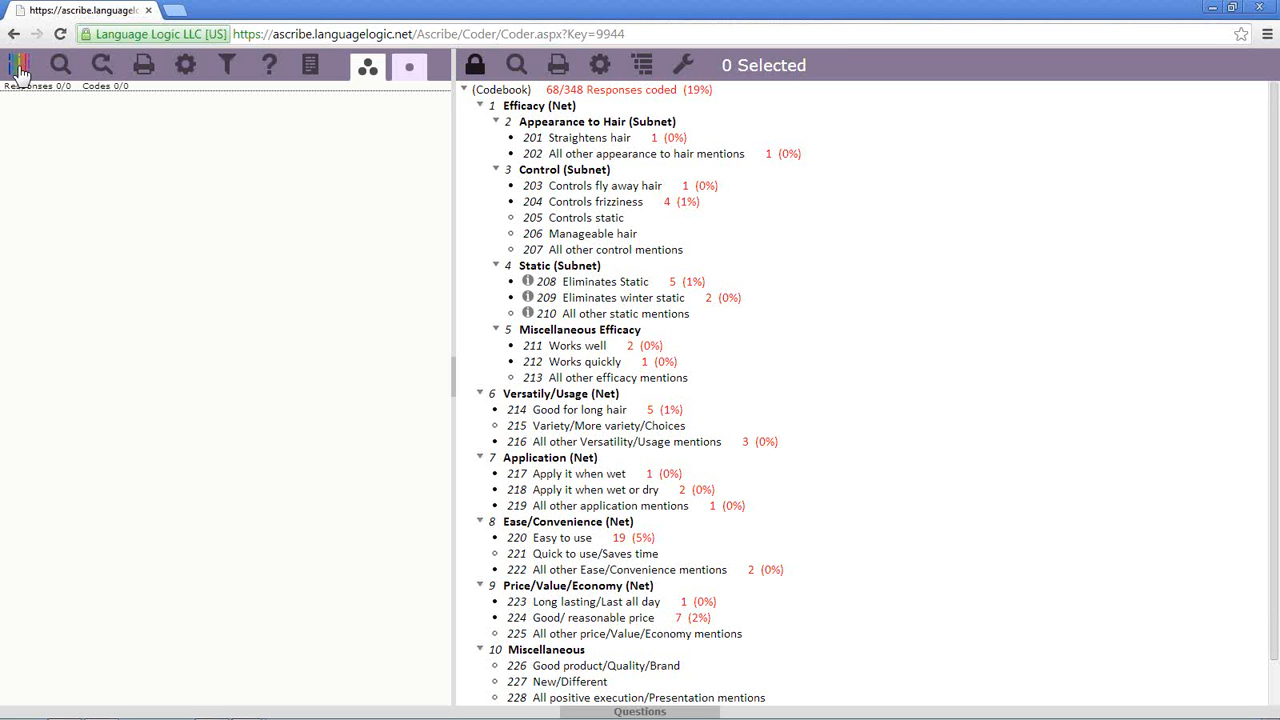
left_click(18, 68)
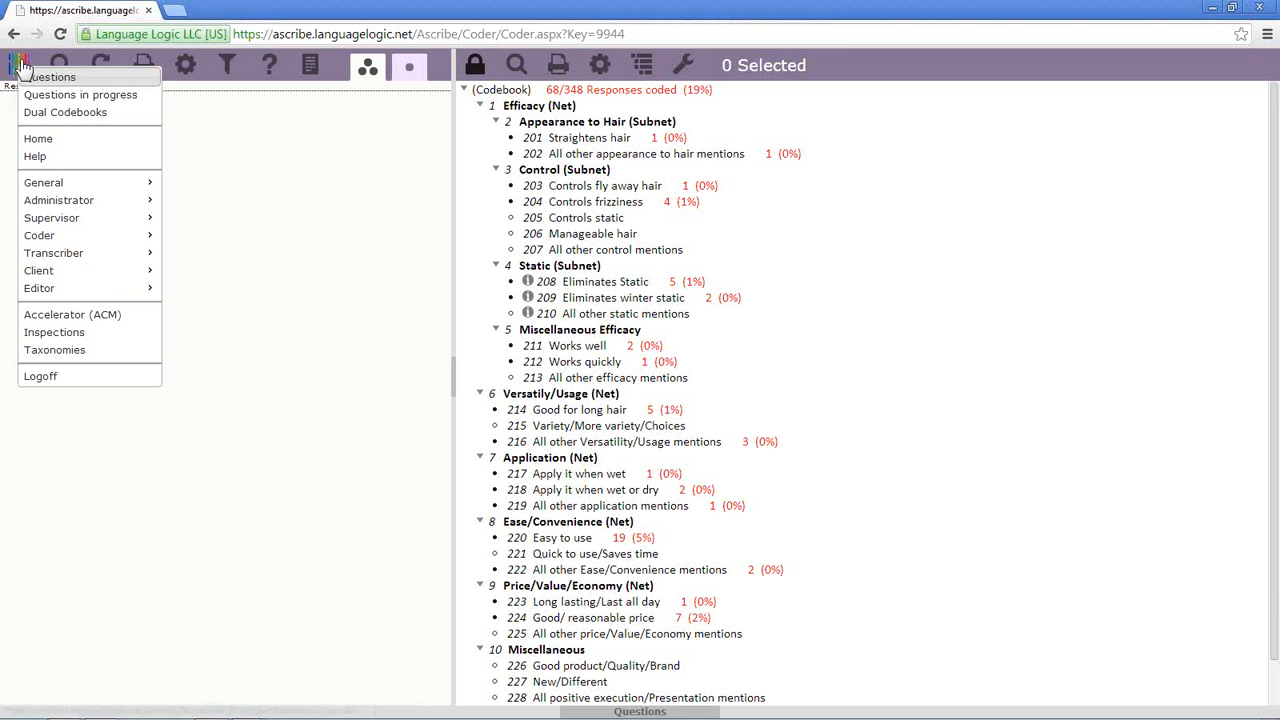
left_click(306, 152)
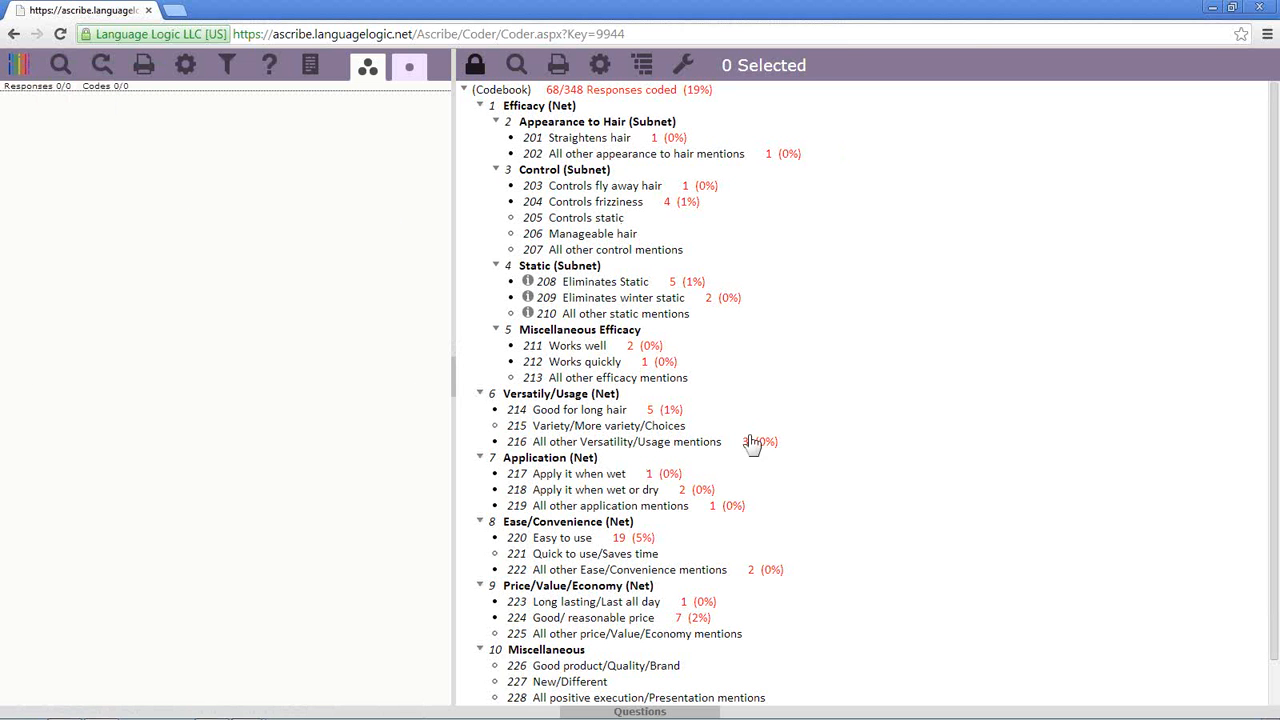
left_click(22, 68)
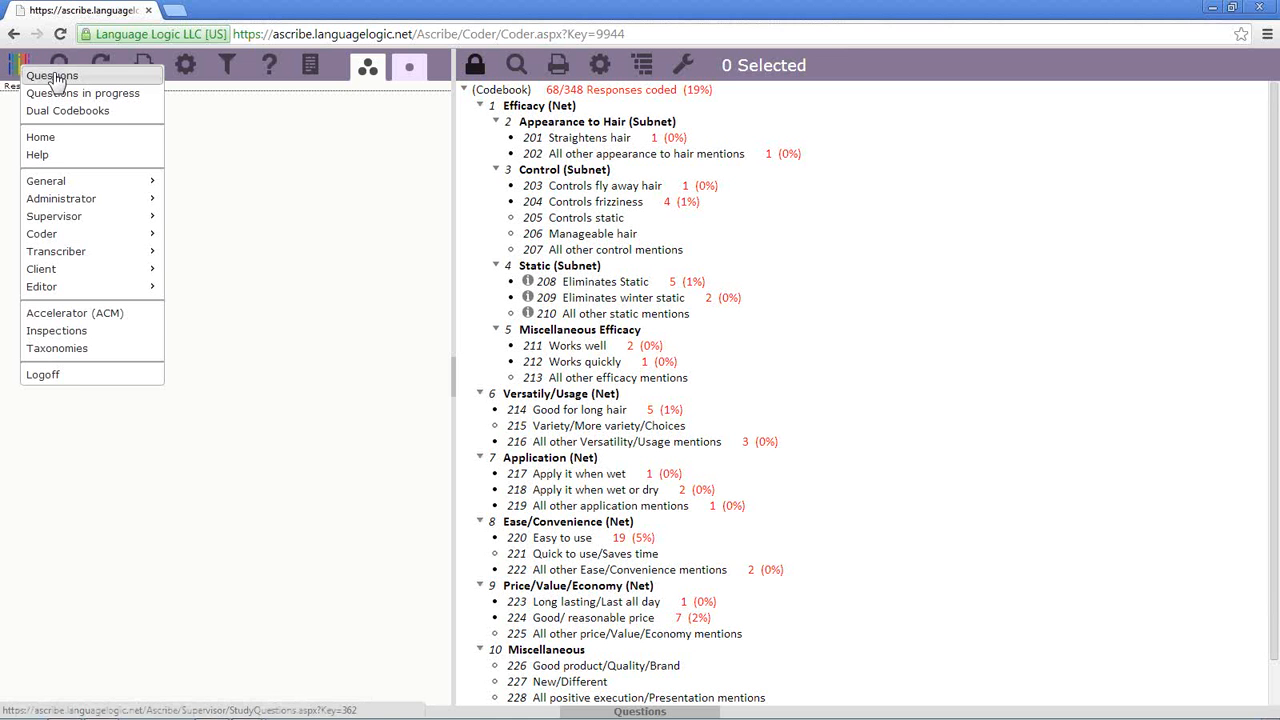
mouse_move(76, 220)
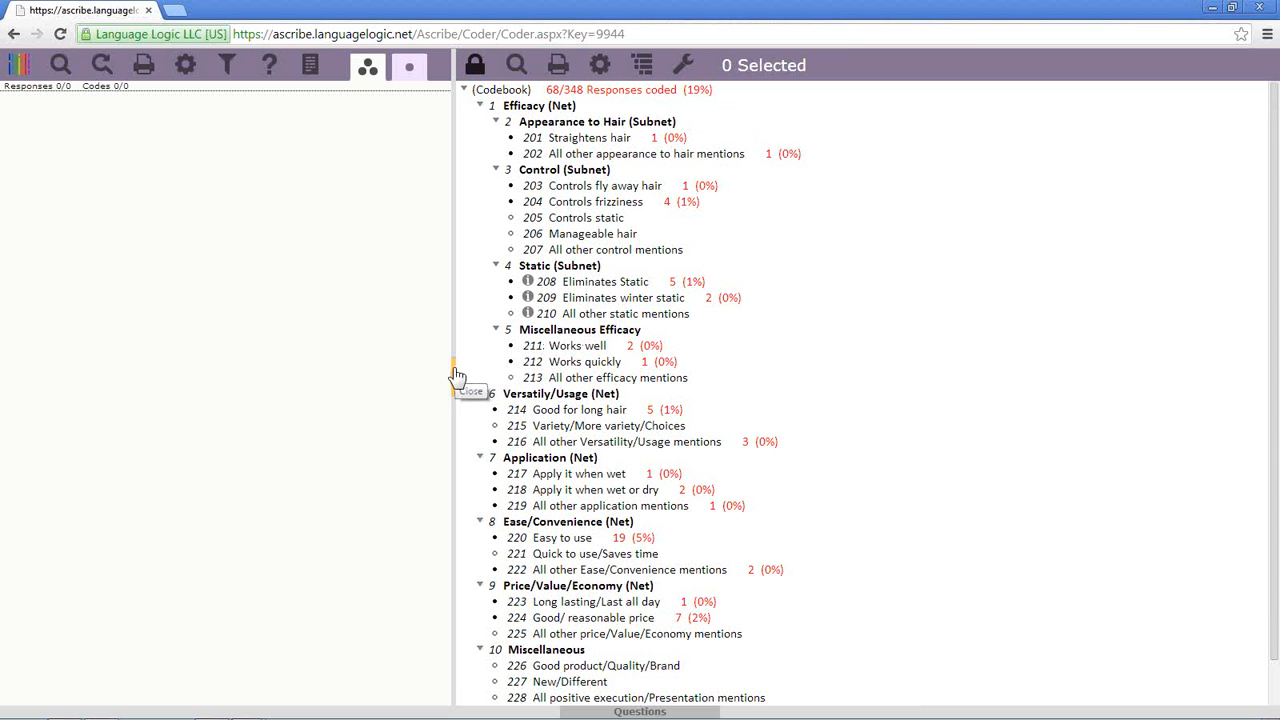
left_click_drag(455, 375, 456, 293)
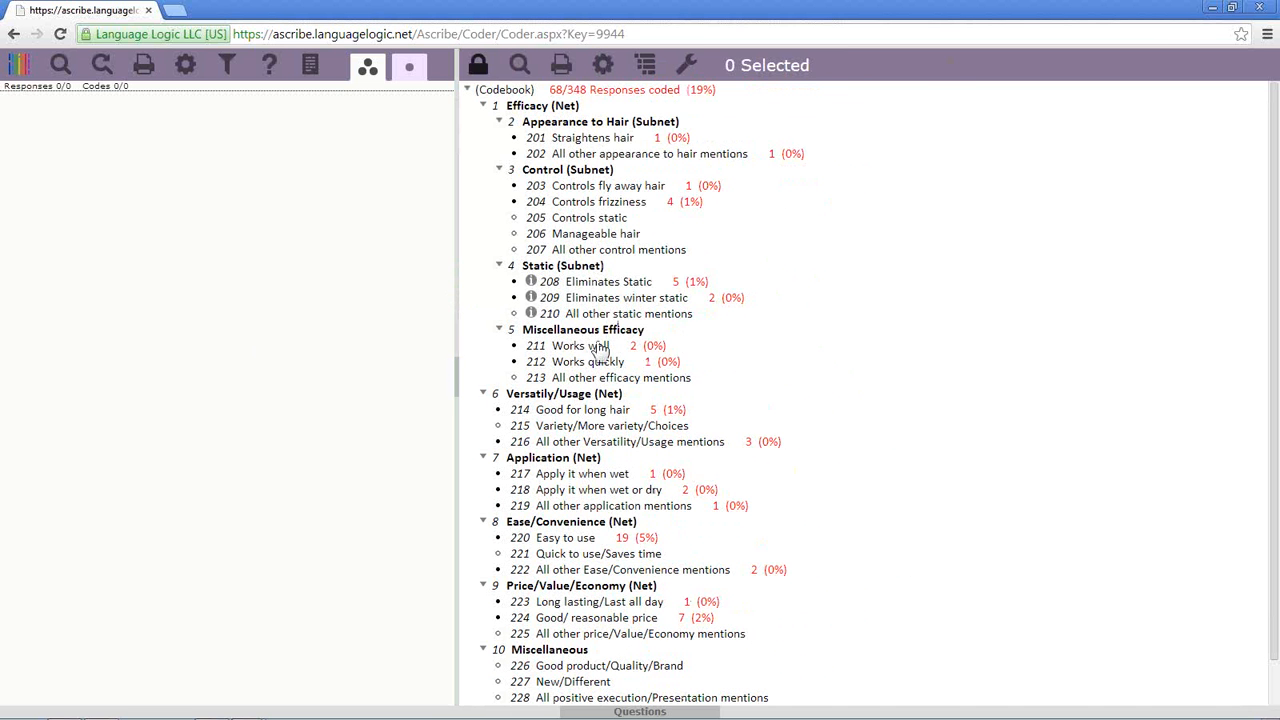
left_click(457, 378)
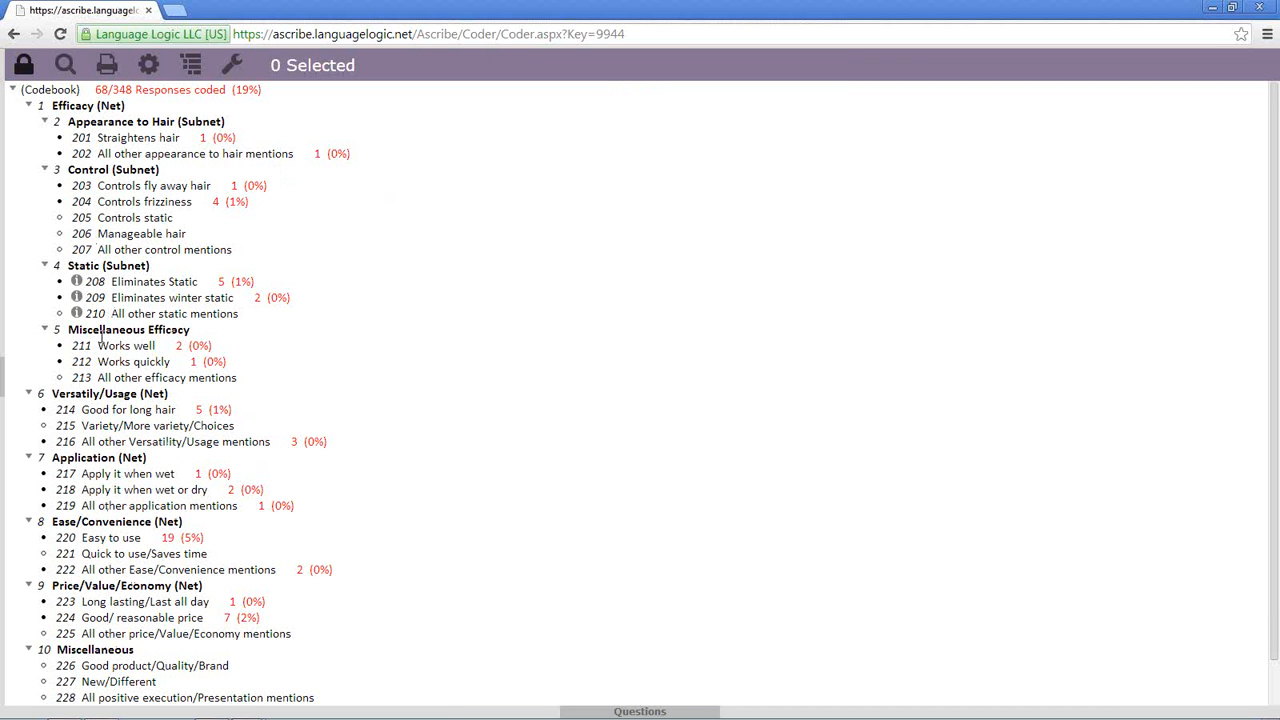
left_click(6, 378)
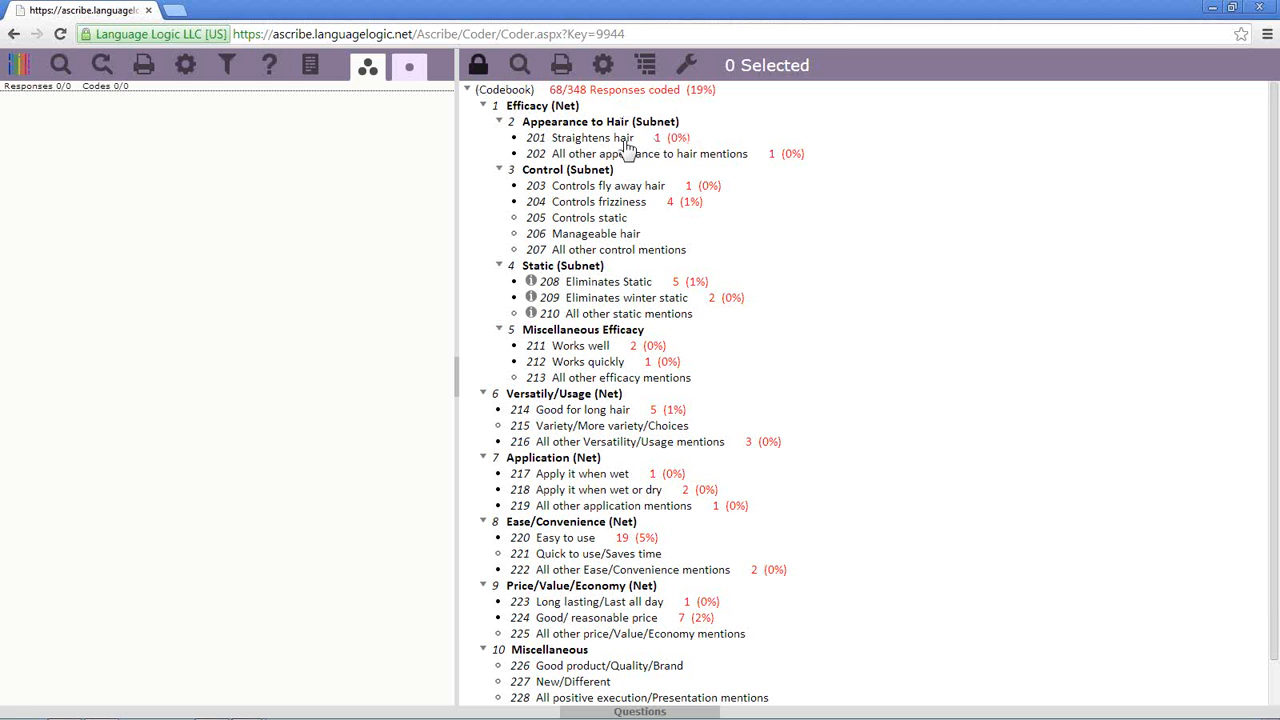
right_click(630, 145)
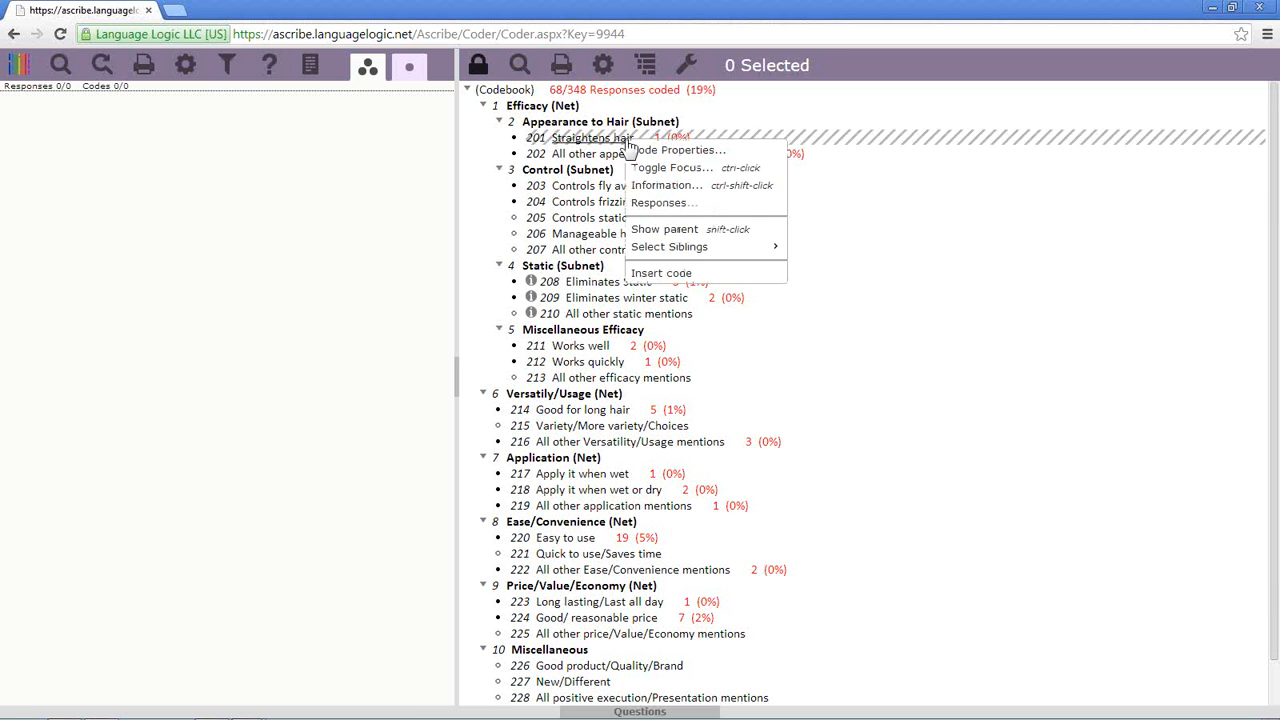
left_click(641, 149)
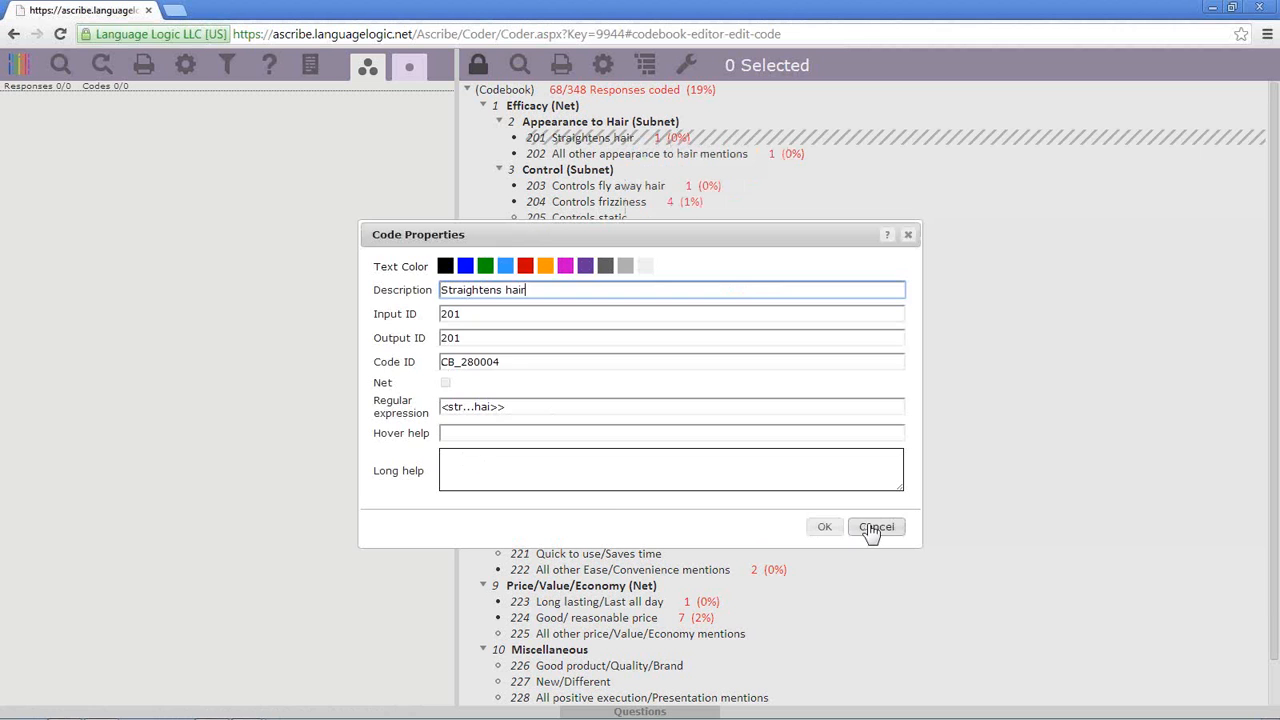
left_click(868, 526)
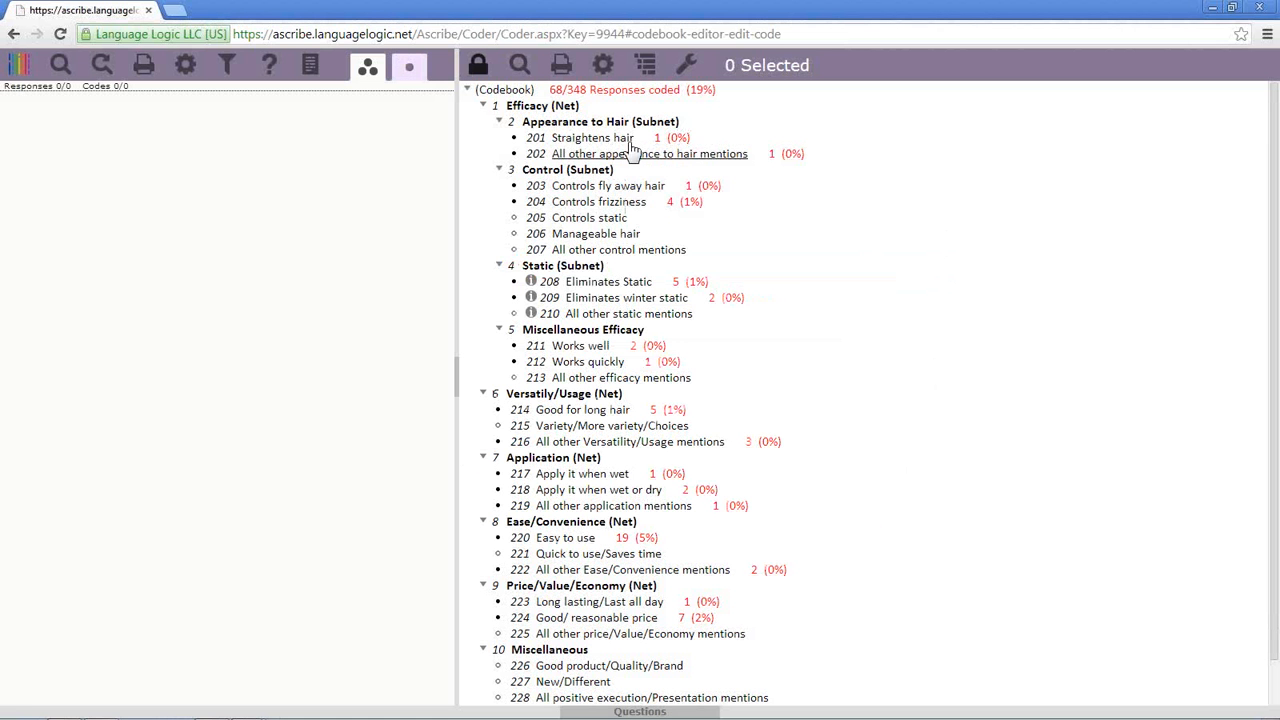
right_click(630, 145)
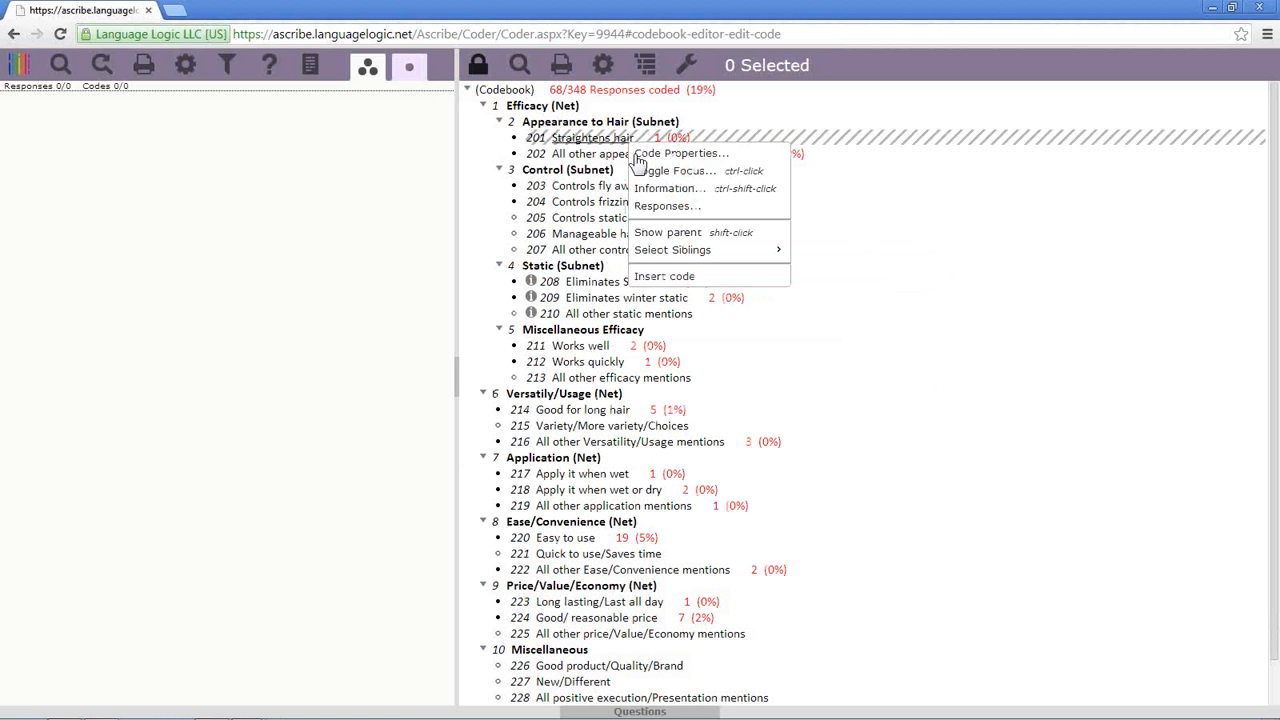
left_click(692, 277)
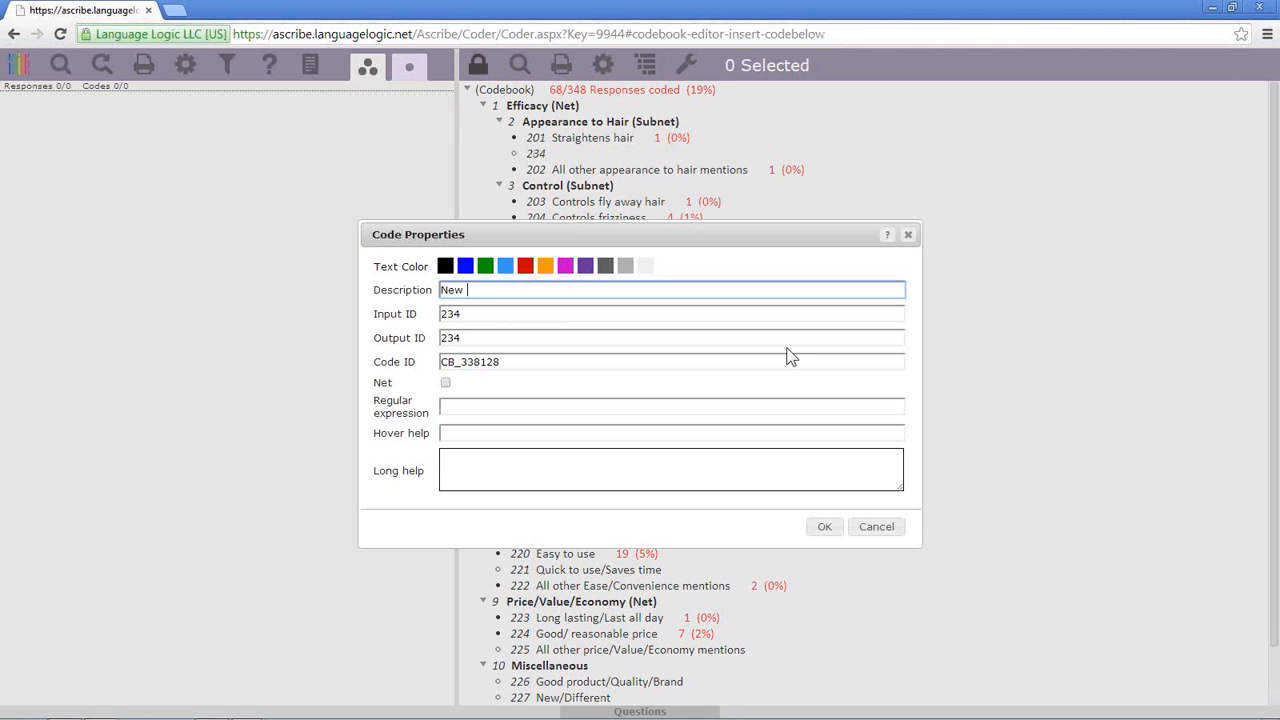
left_click(824, 527)
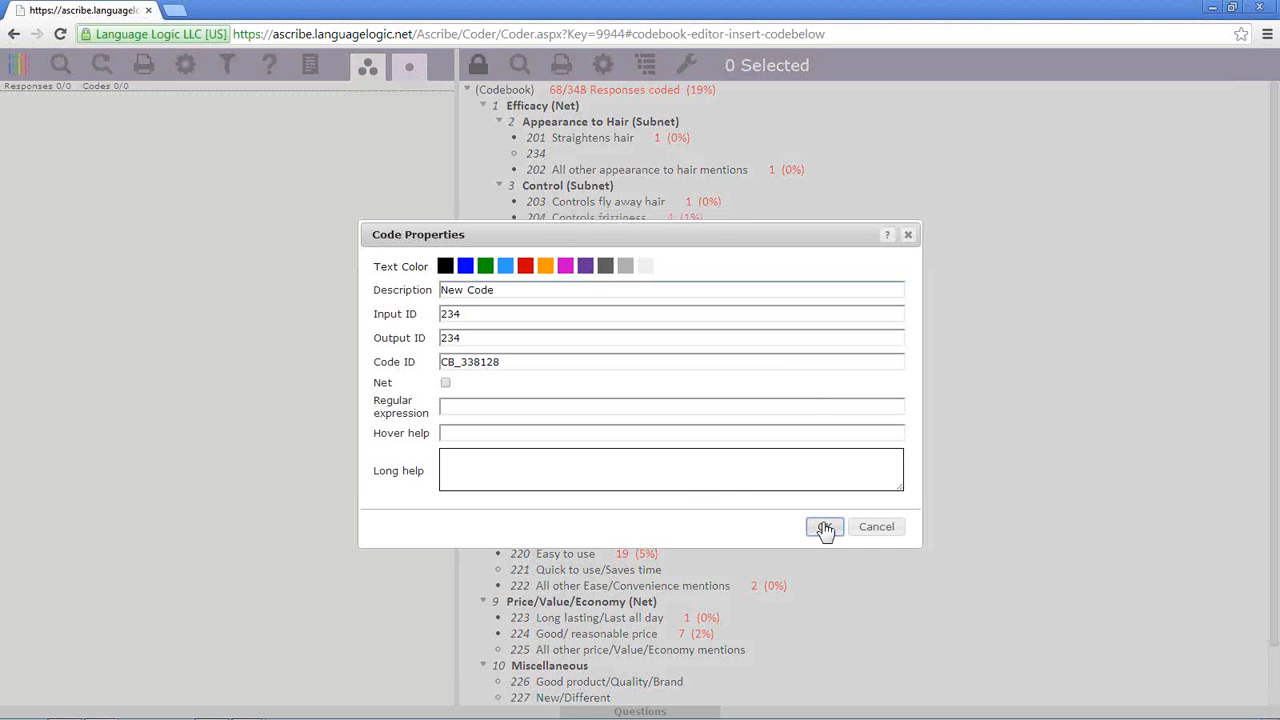
right_click(598, 156)
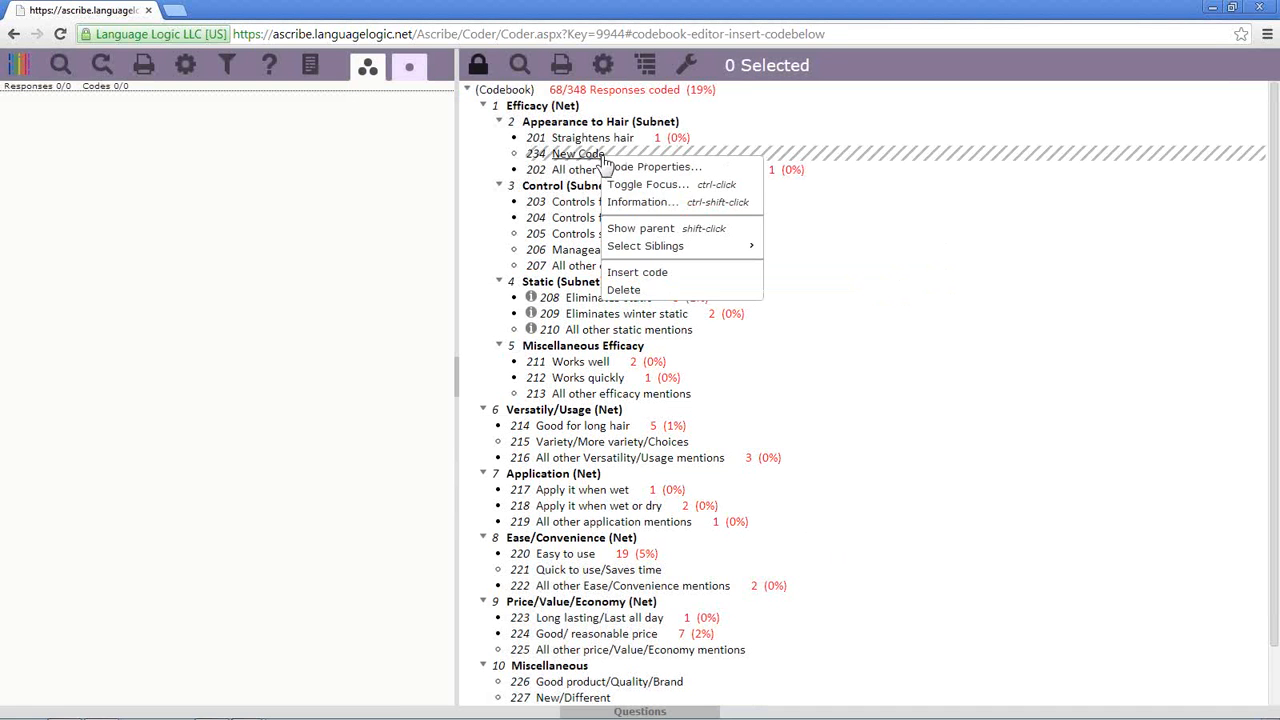
left_click(645, 290)
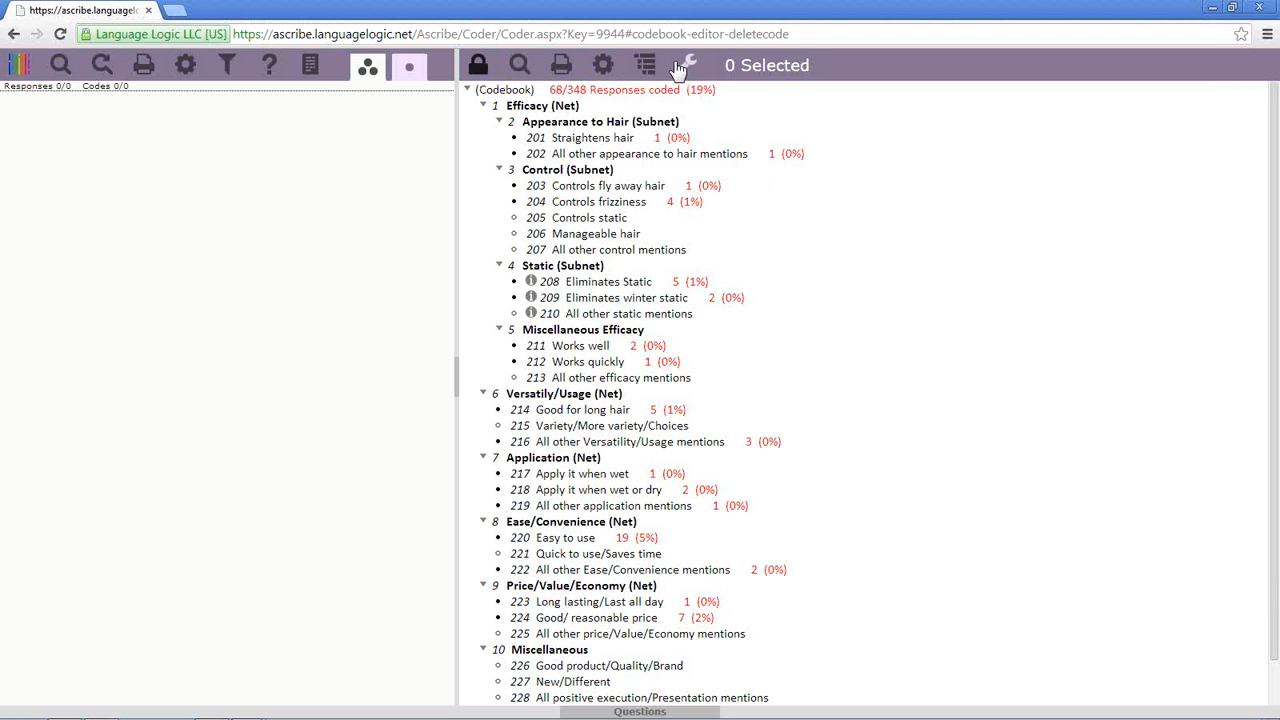
- Search the codebook for 'other' with Find All turned off, then close the search
left_click(519, 72)
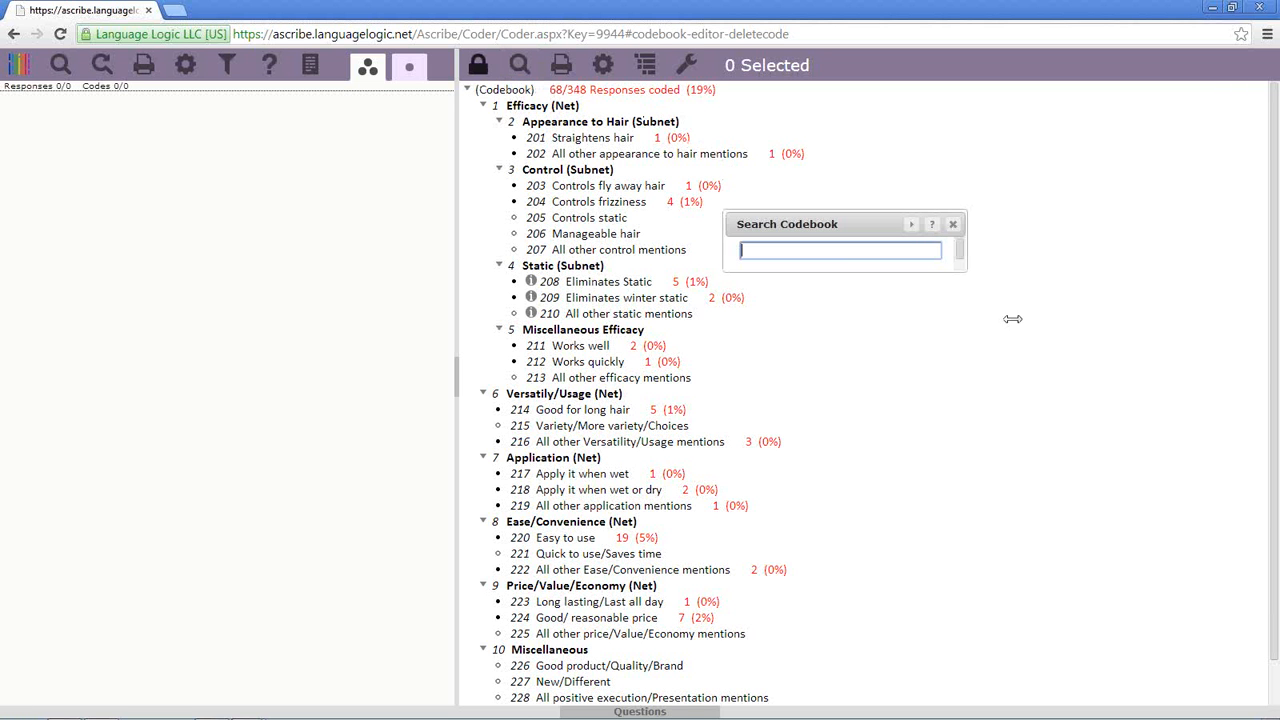
left_click_drag(956, 272, 960, 282)
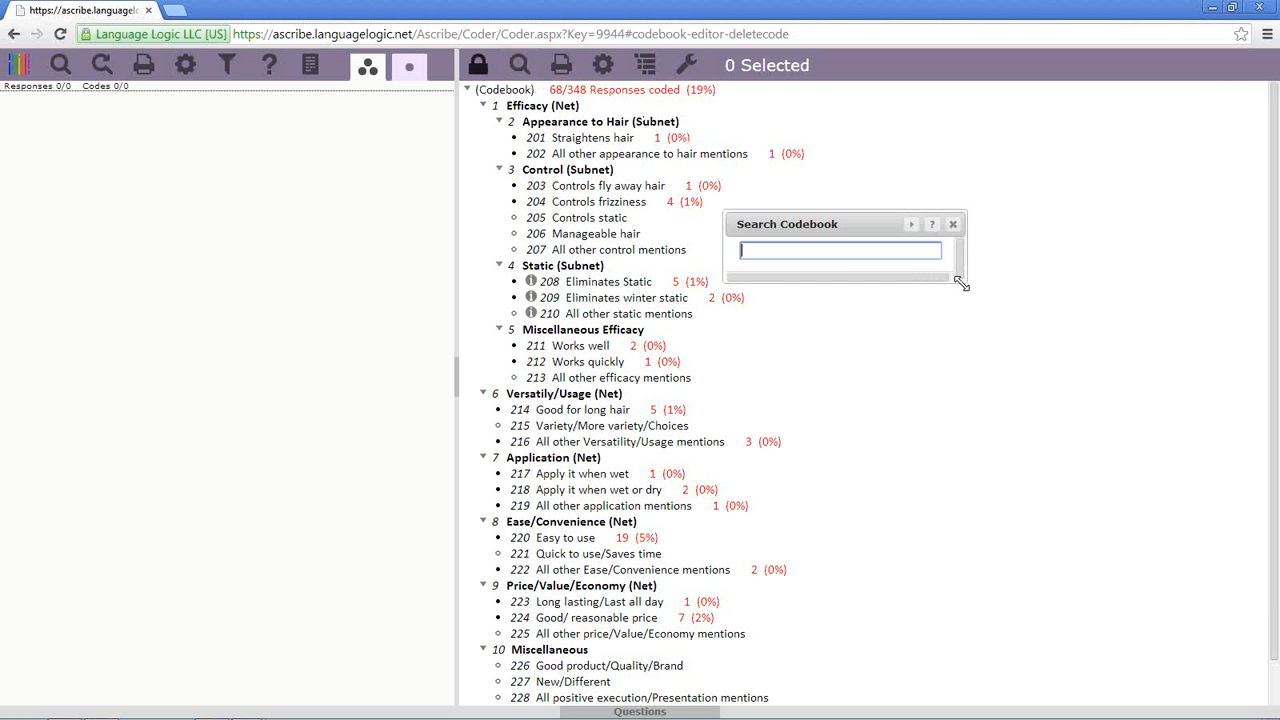
left_click(911, 228)
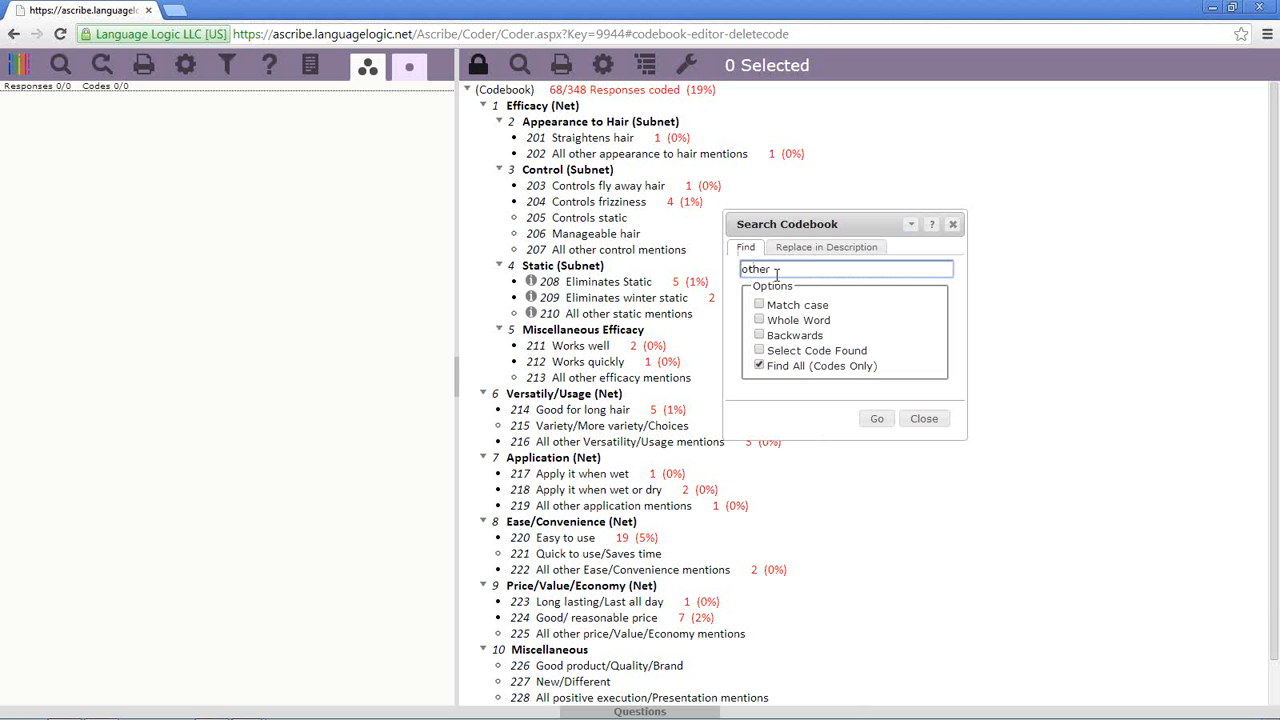
left_click(760, 366)
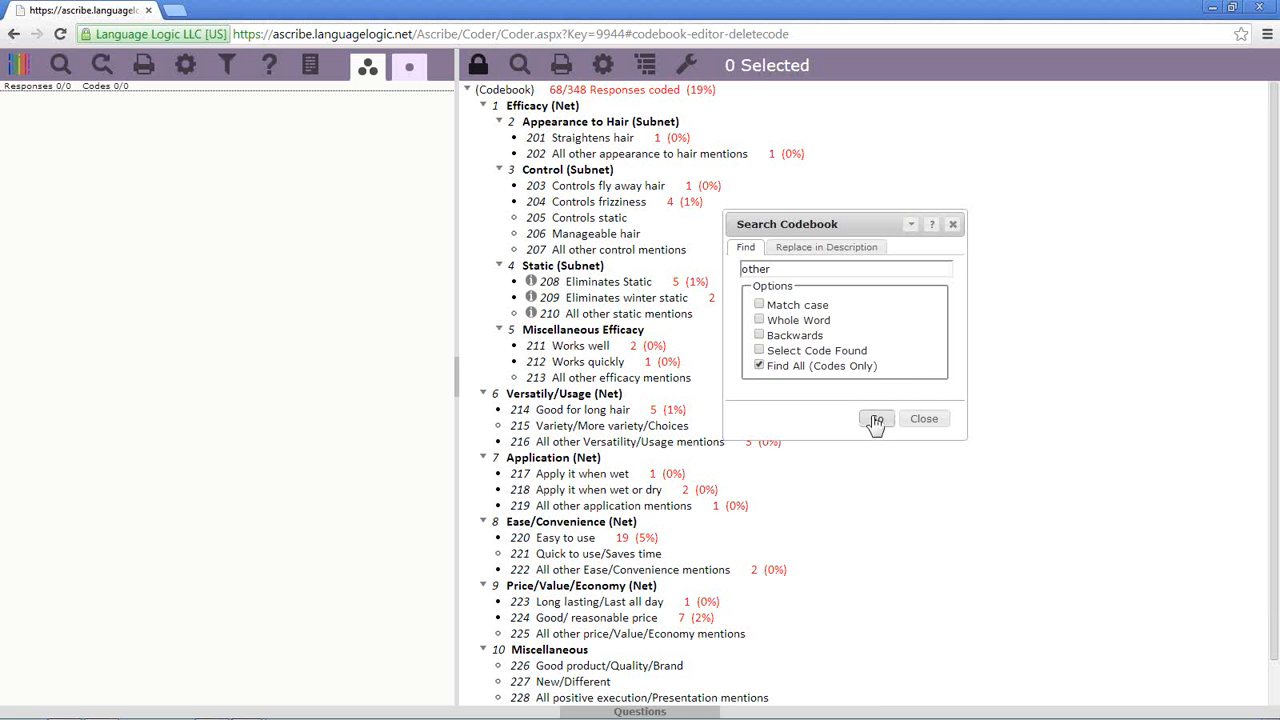
left_click(879, 422)
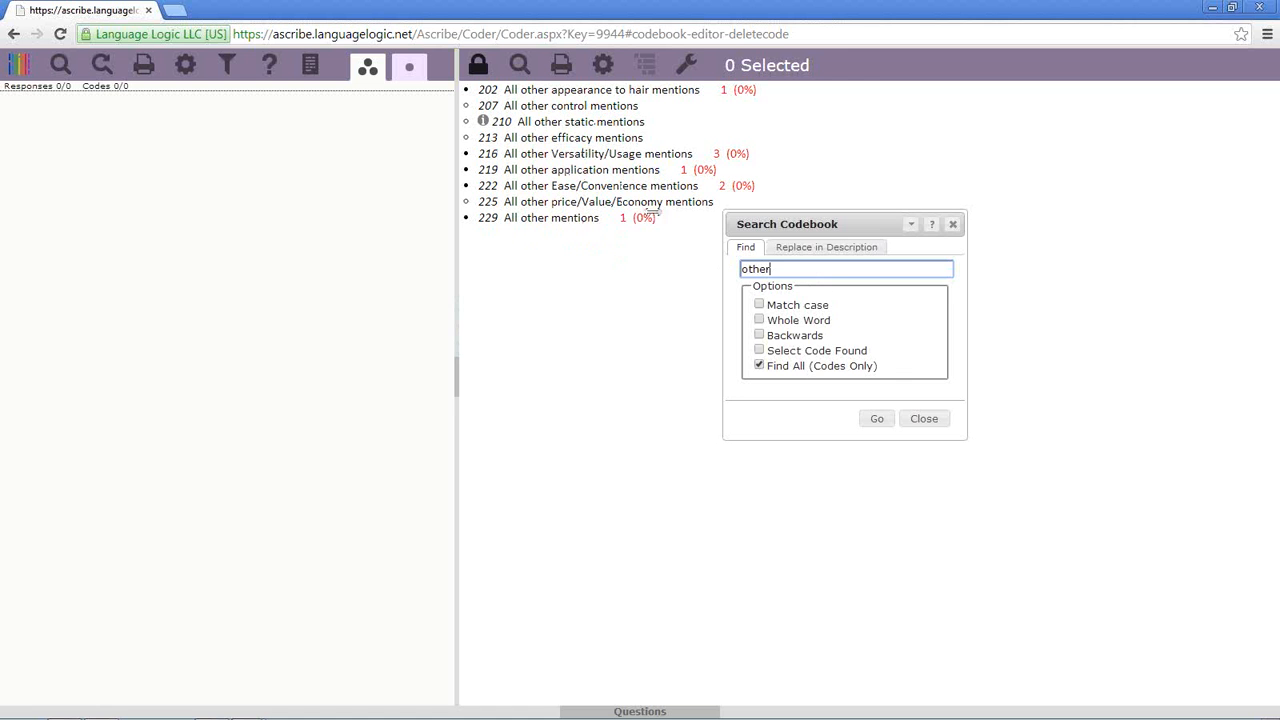
left_click(953, 224)
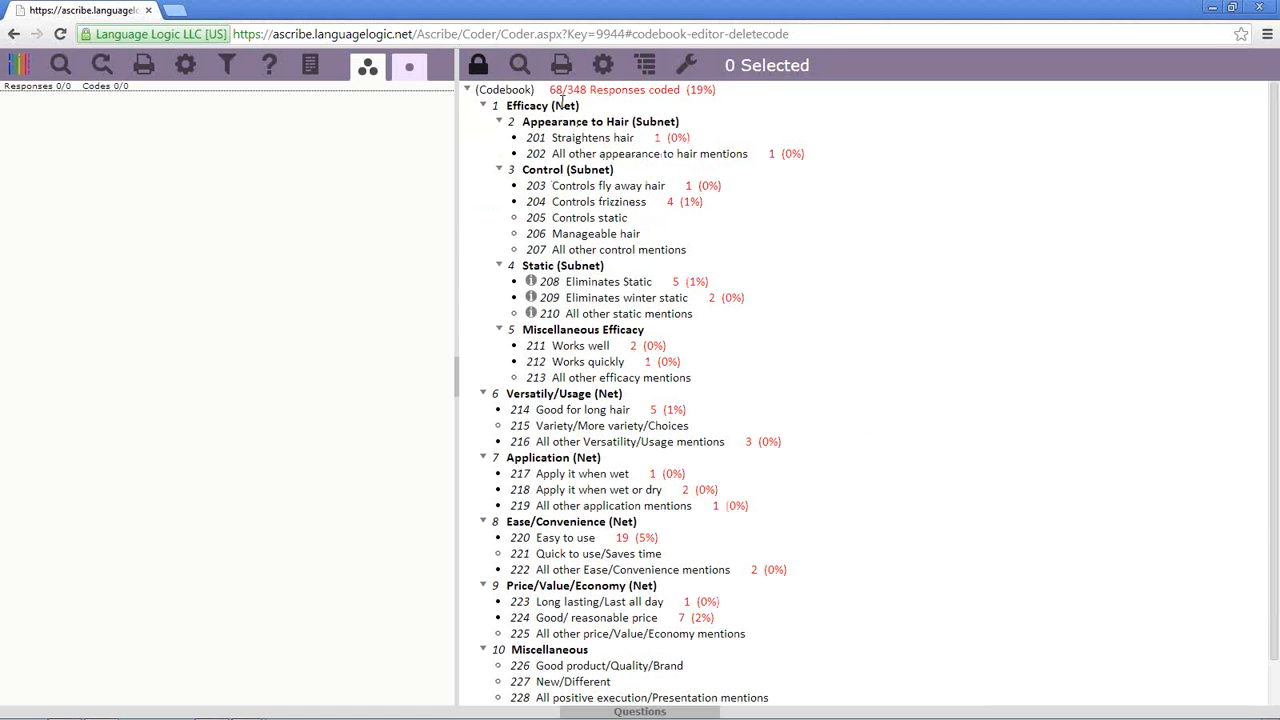
- Search the codebook for 'elimin' to list the Eliminates static codes, then return and reopen search
left_click(521, 68)
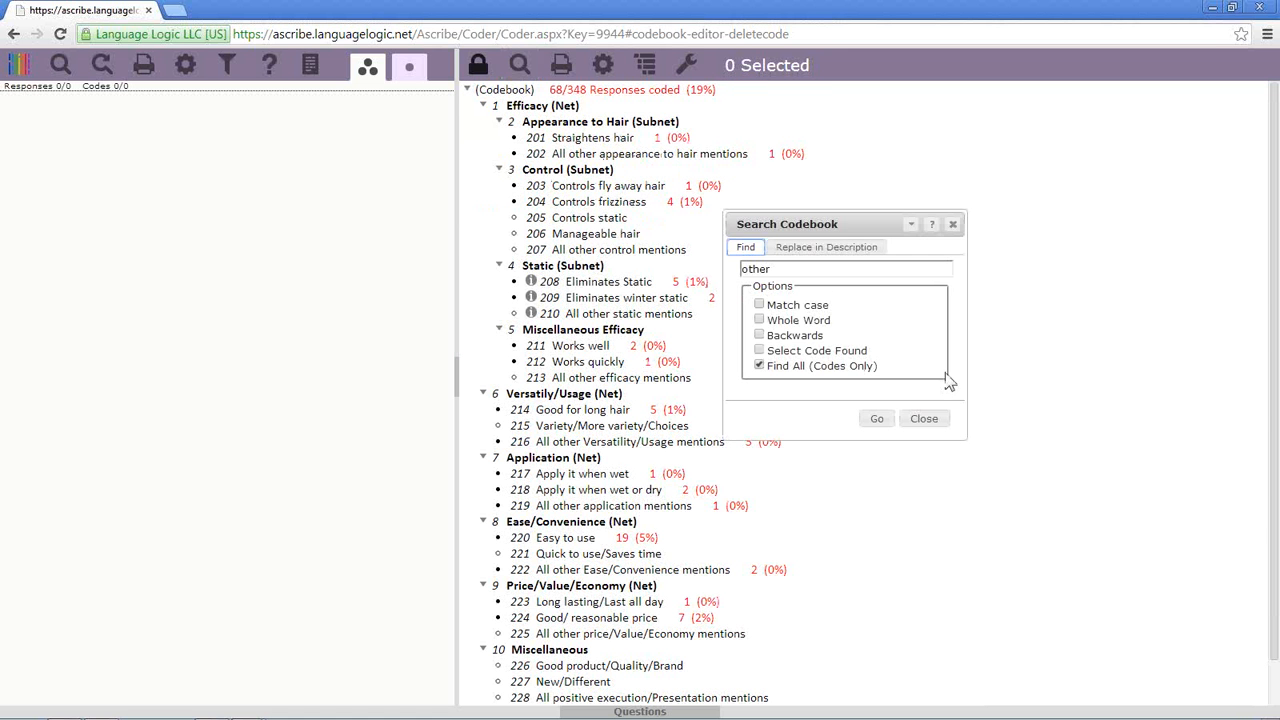
double_click(783, 270)
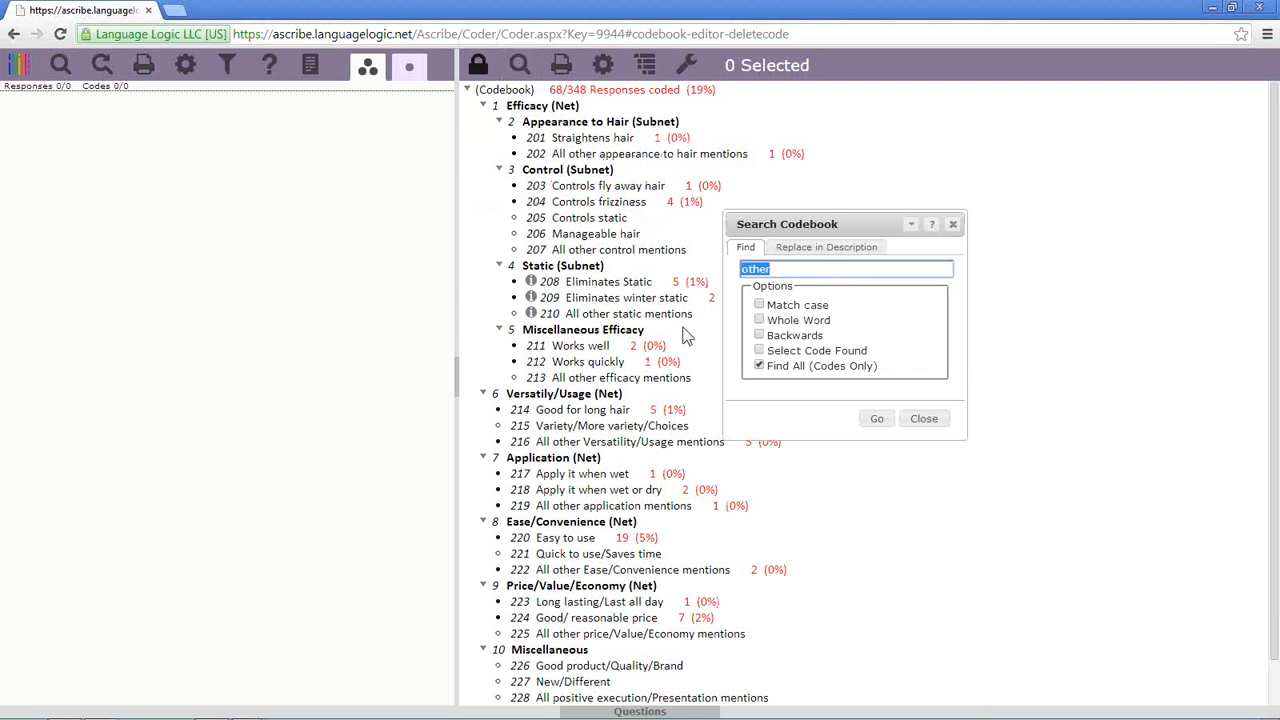
type("elimin")
left_click(878, 420)
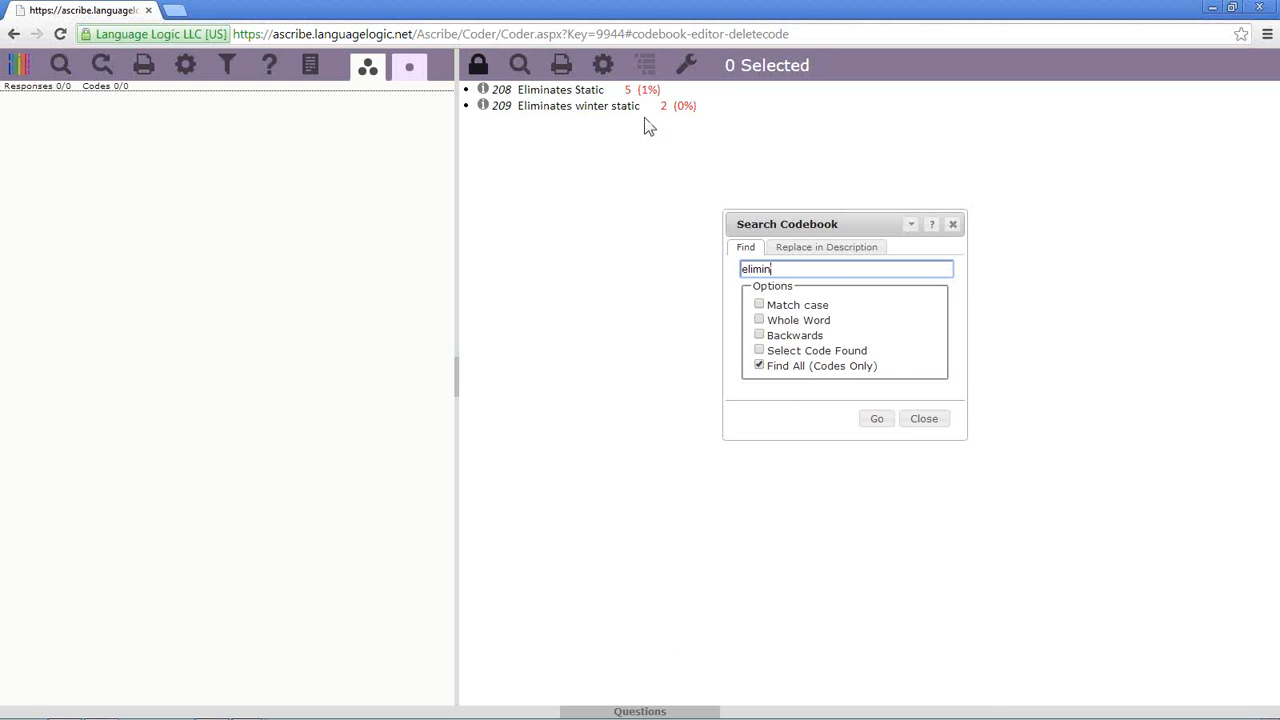
right_click(600, 110)
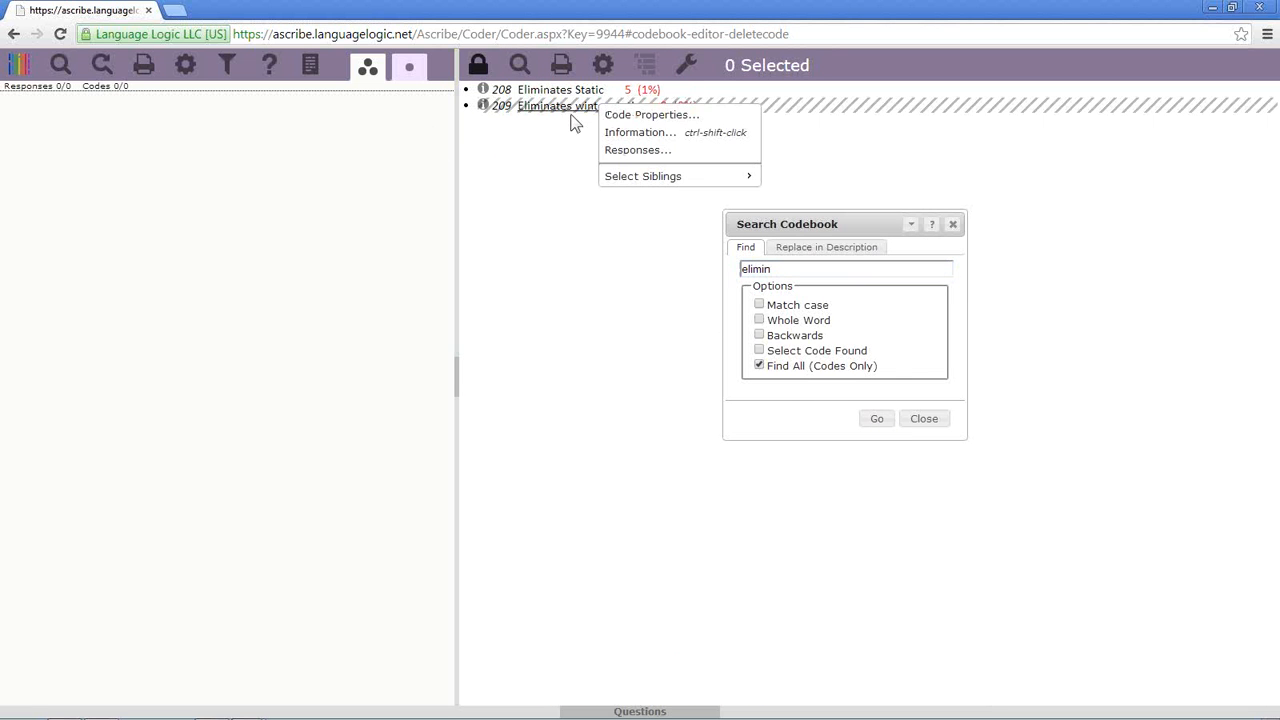
left_click(562, 128)
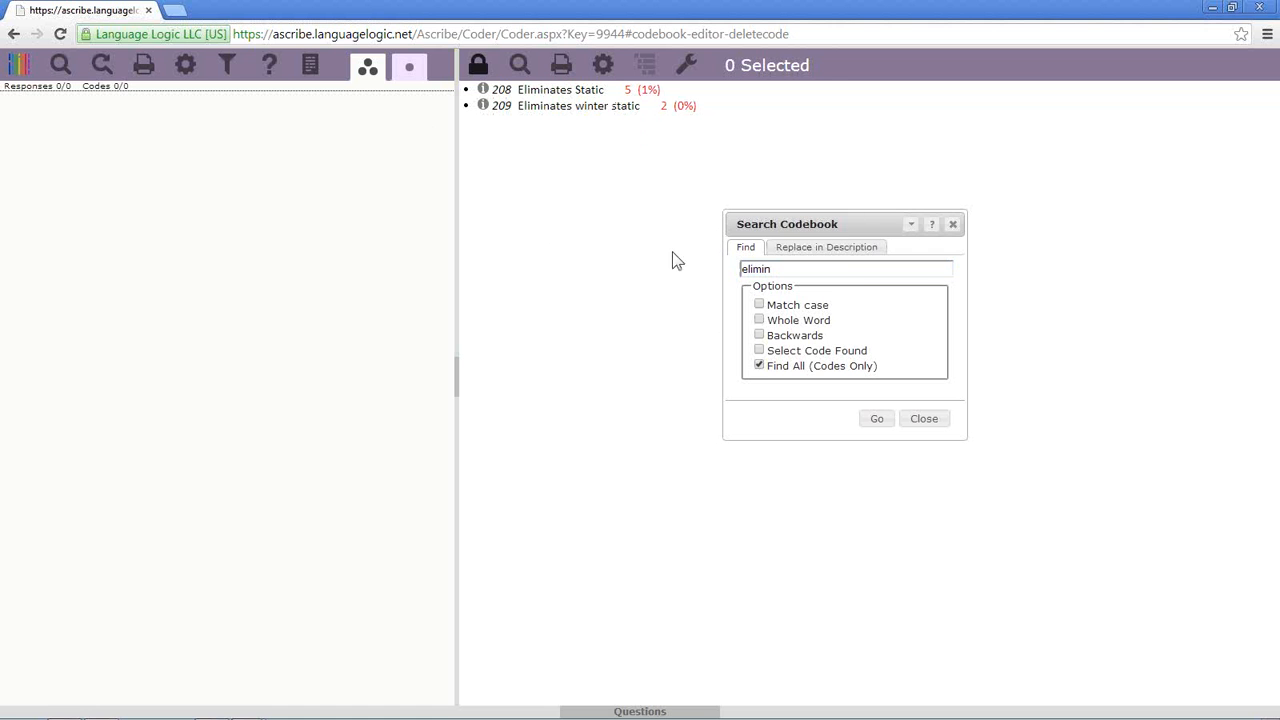
left_click(953, 224)
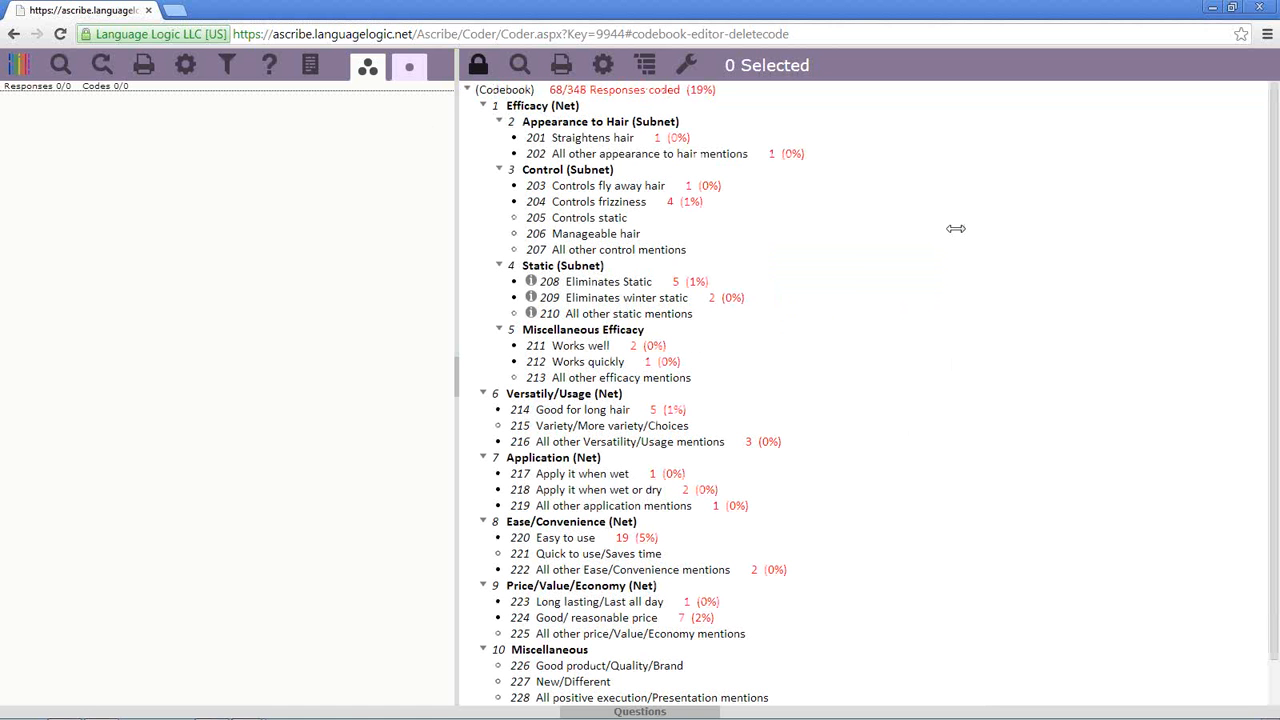
left_click(519, 64)
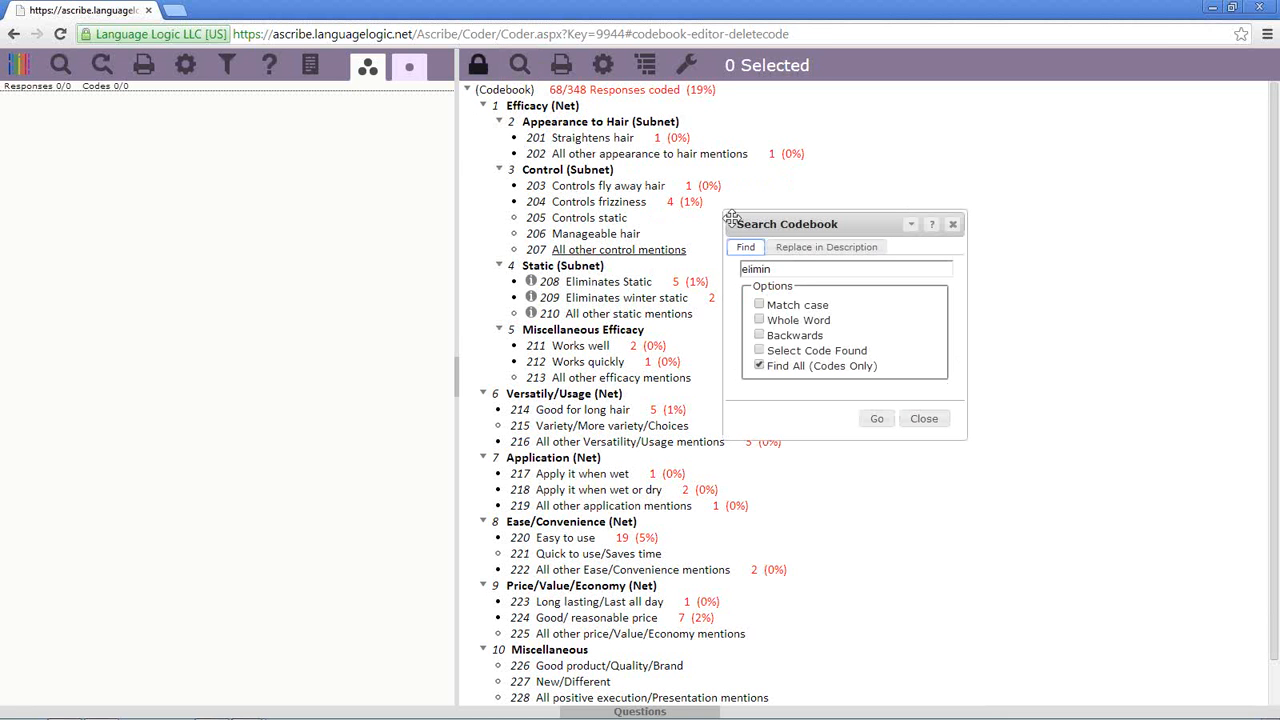
- Switch the search to Replace in Description and enter * as the Find text
left_click(784, 252)
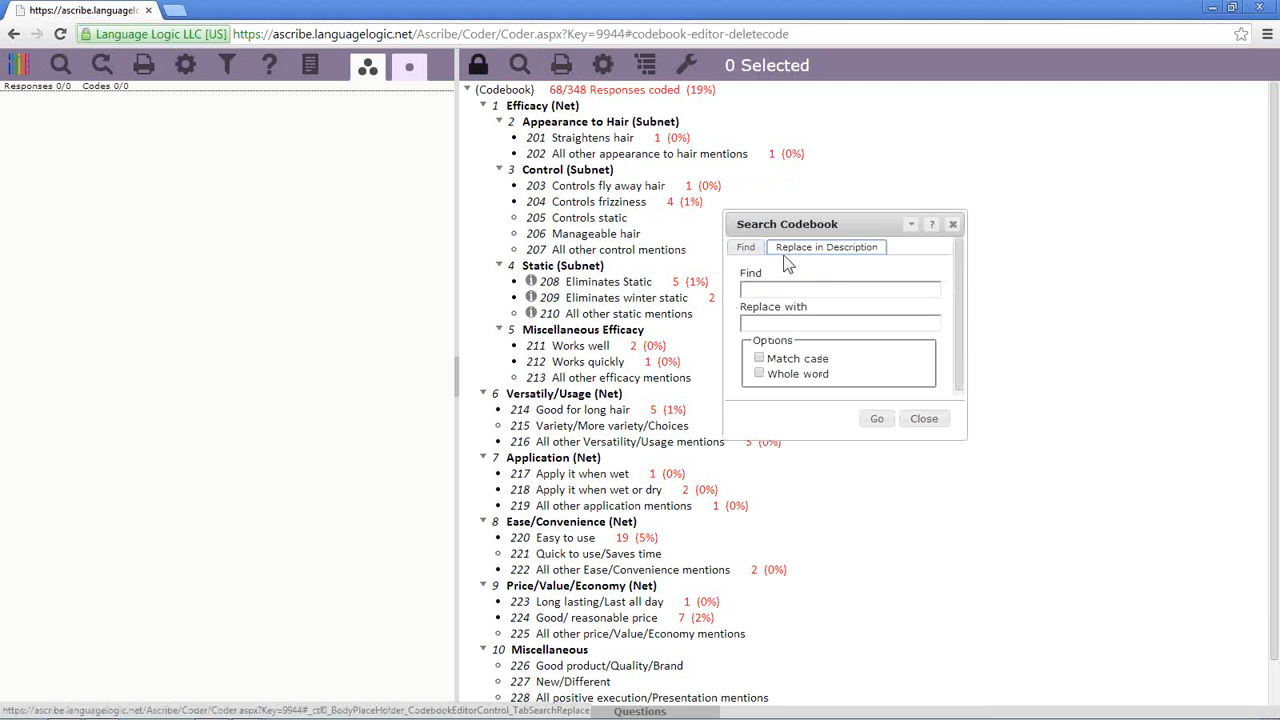
left_click(829, 292)
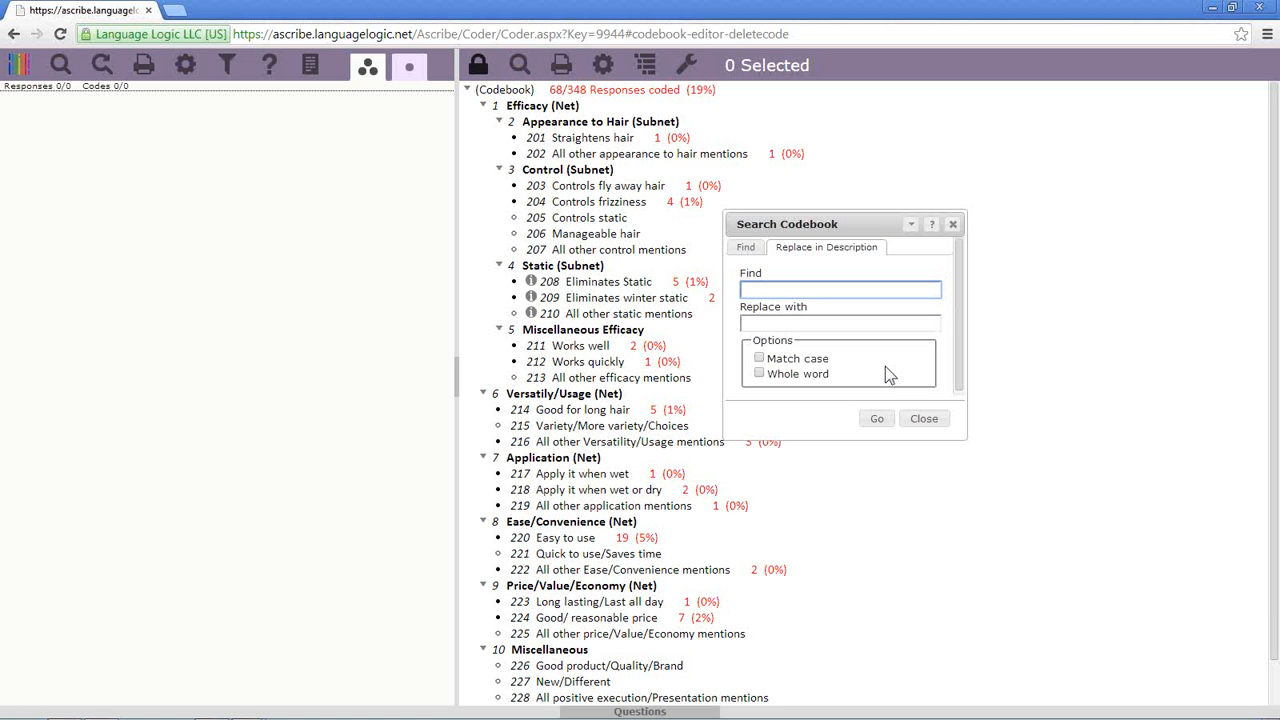
type("*")
left_click(895, 331)
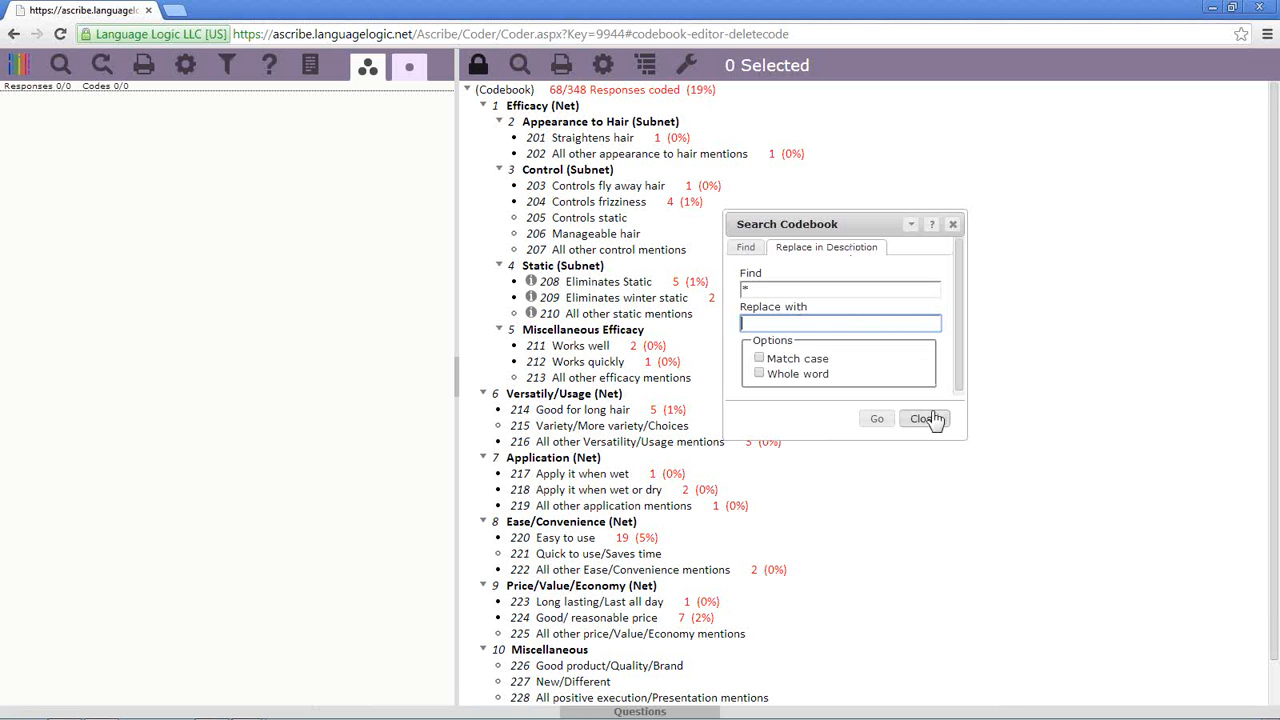
- Collapse the search to the compact quick-search box, move it around, then expand and close it
left_click(911, 224)
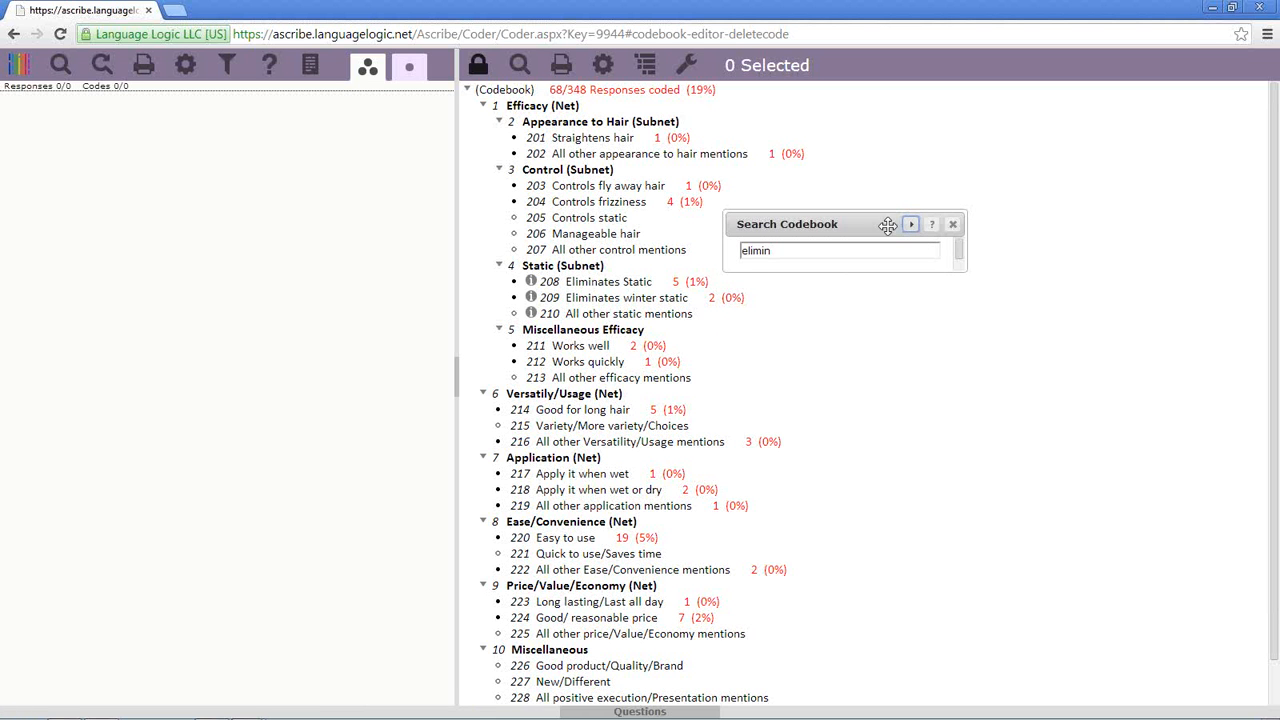
left_click_drag(880, 224, 1034, 28)
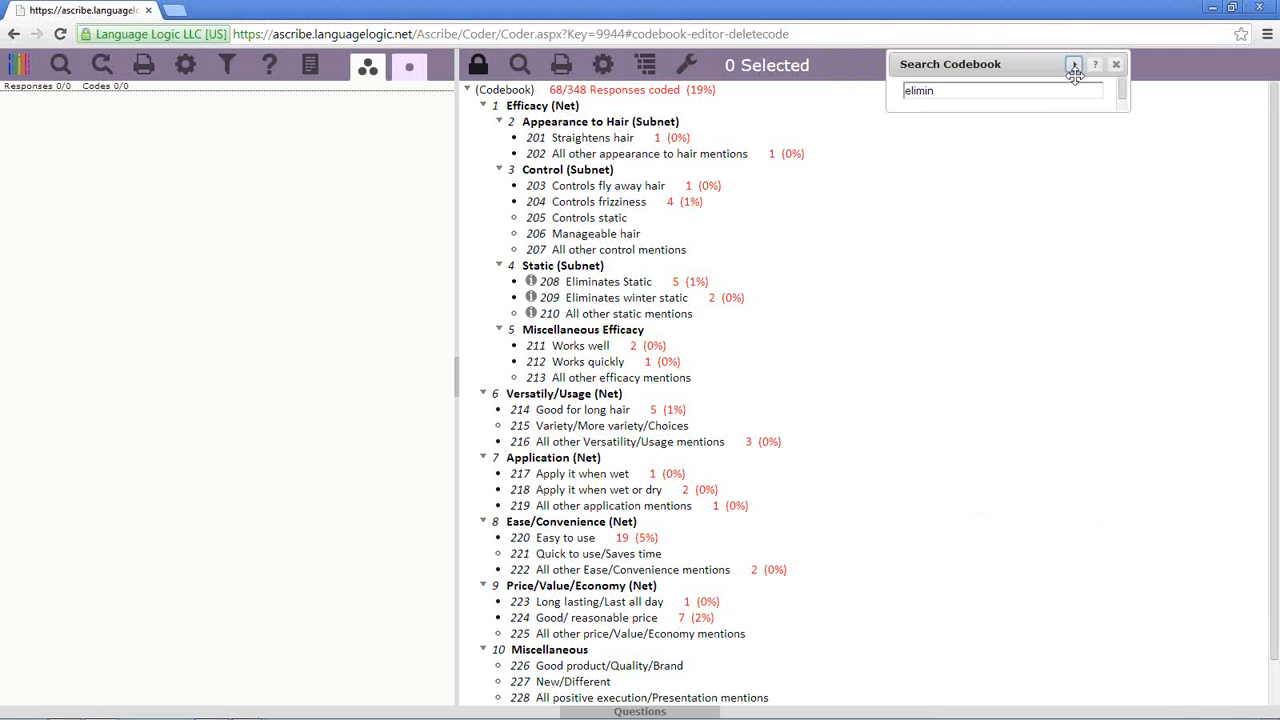
left_click(1117, 64)
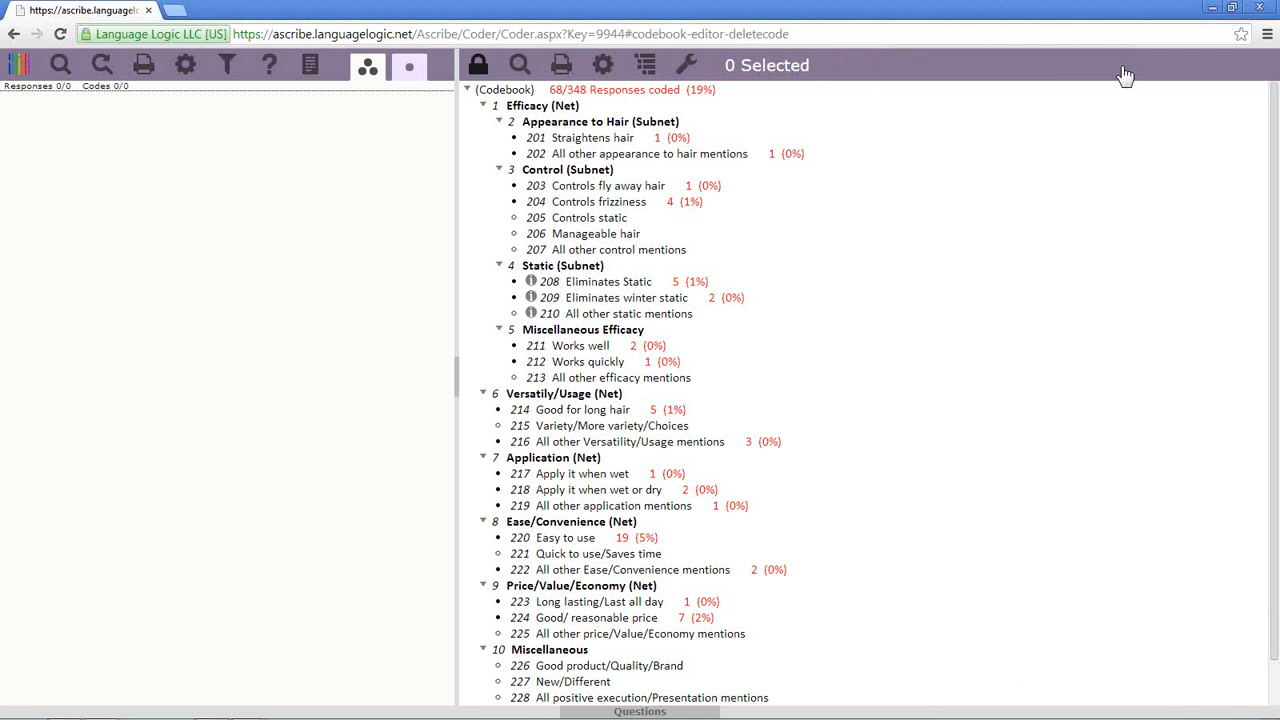
left_click(527, 68)
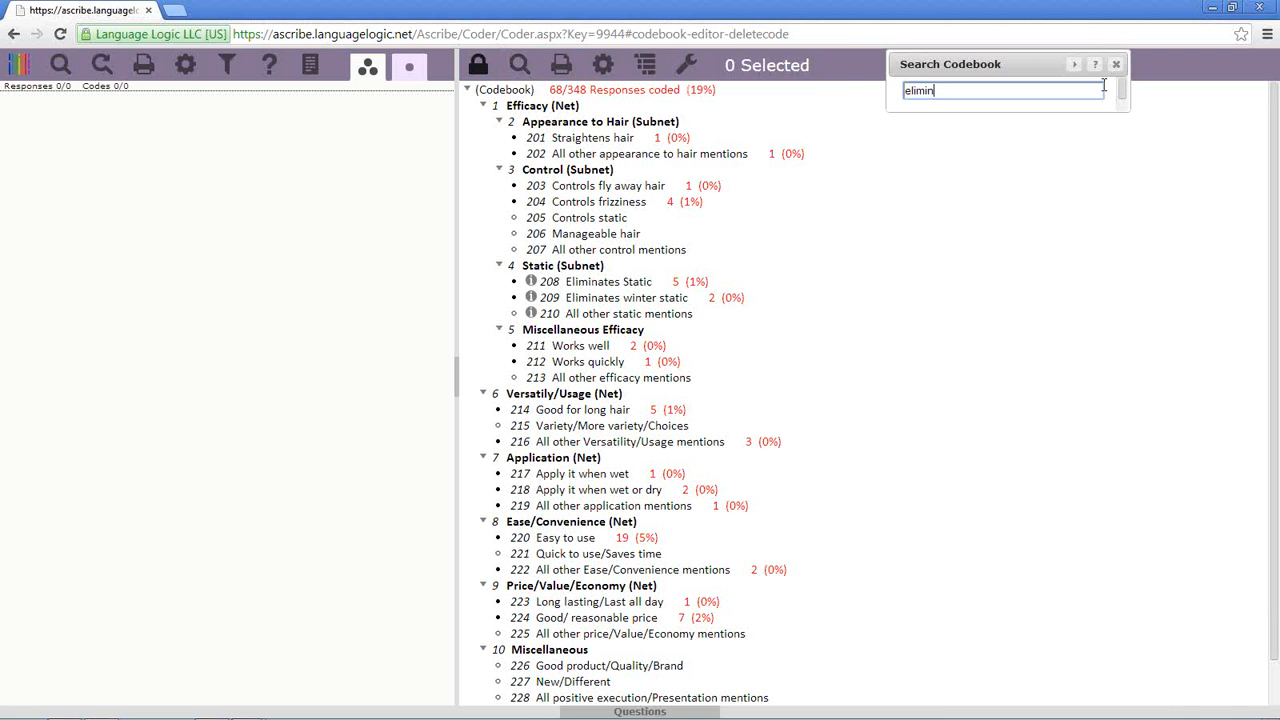
left_click_drag(1014, 60, 93, 241)
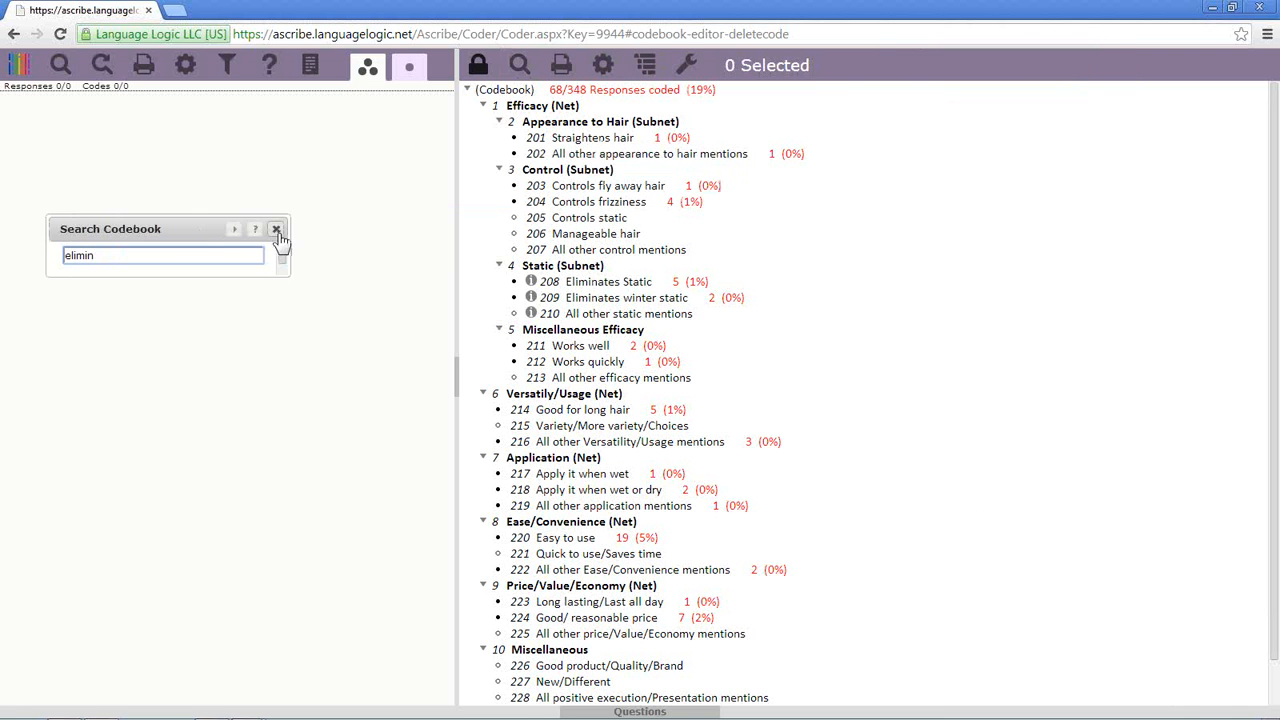
left_click(277, 231)
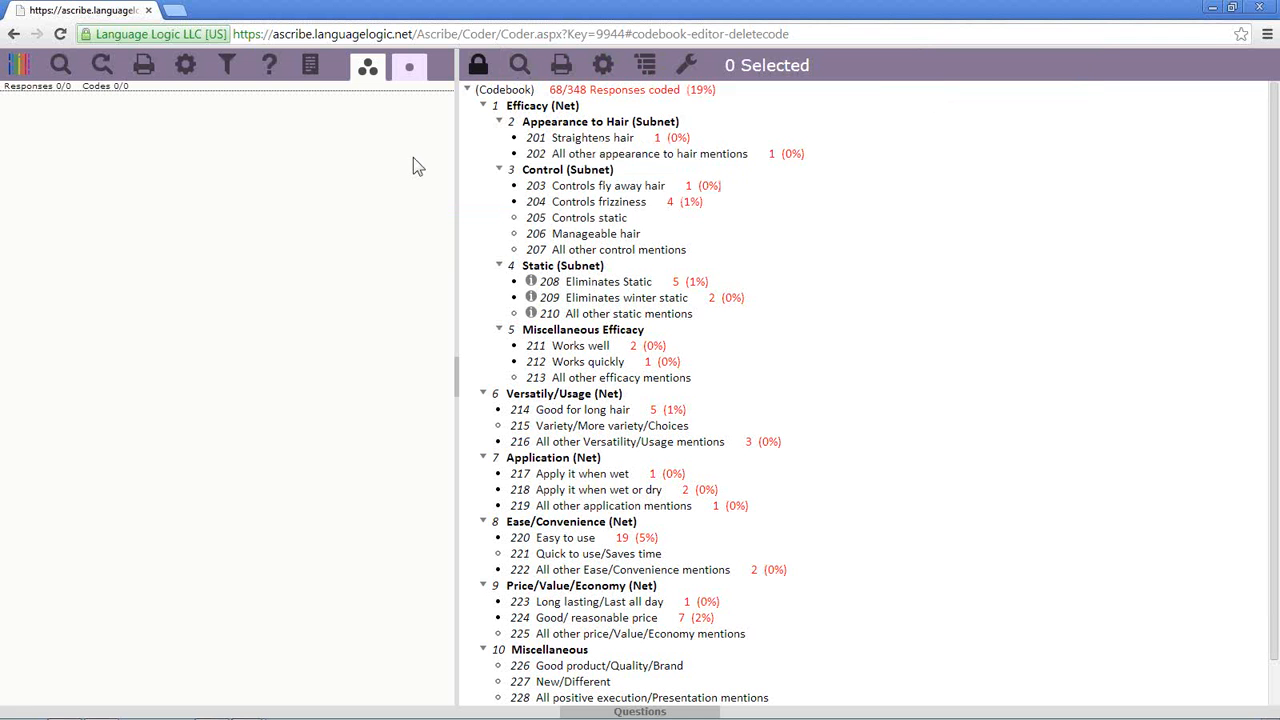
left_click(519, 65)
left_click_drag(207, 228, 943, 94)
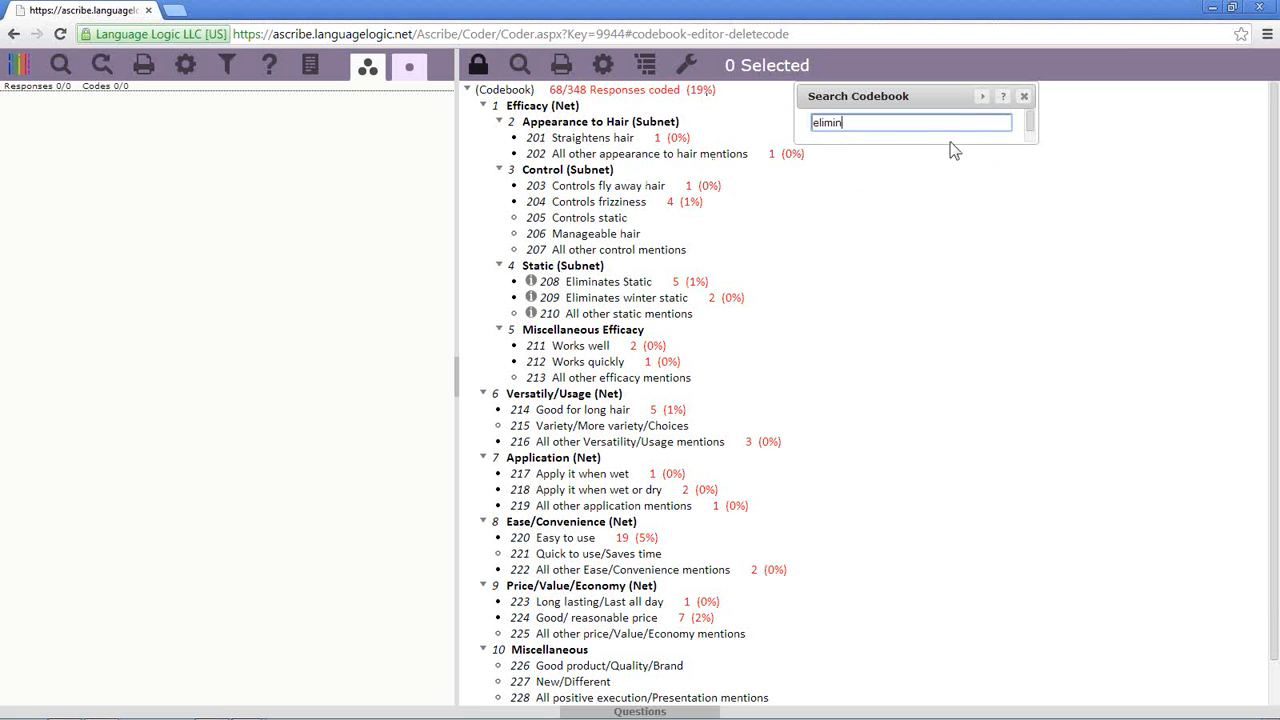
left_click(985, 99)
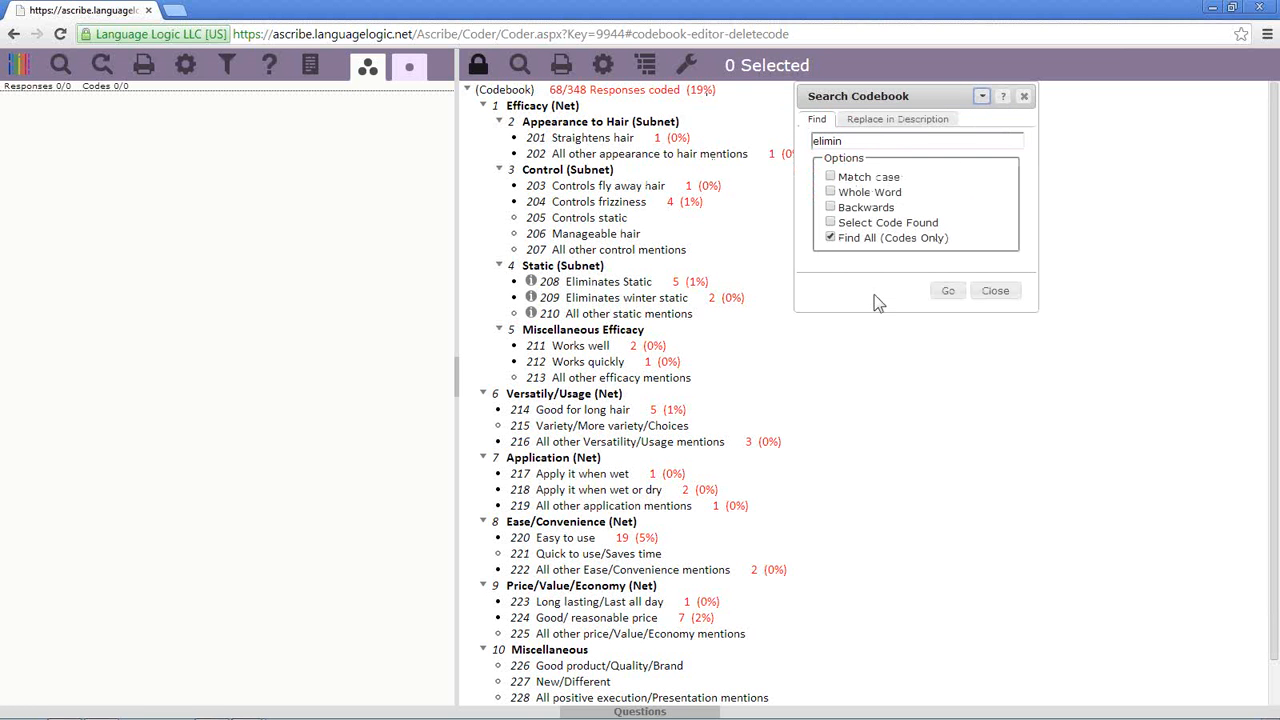
left_click(945, 290)
left_click(1024, 97)
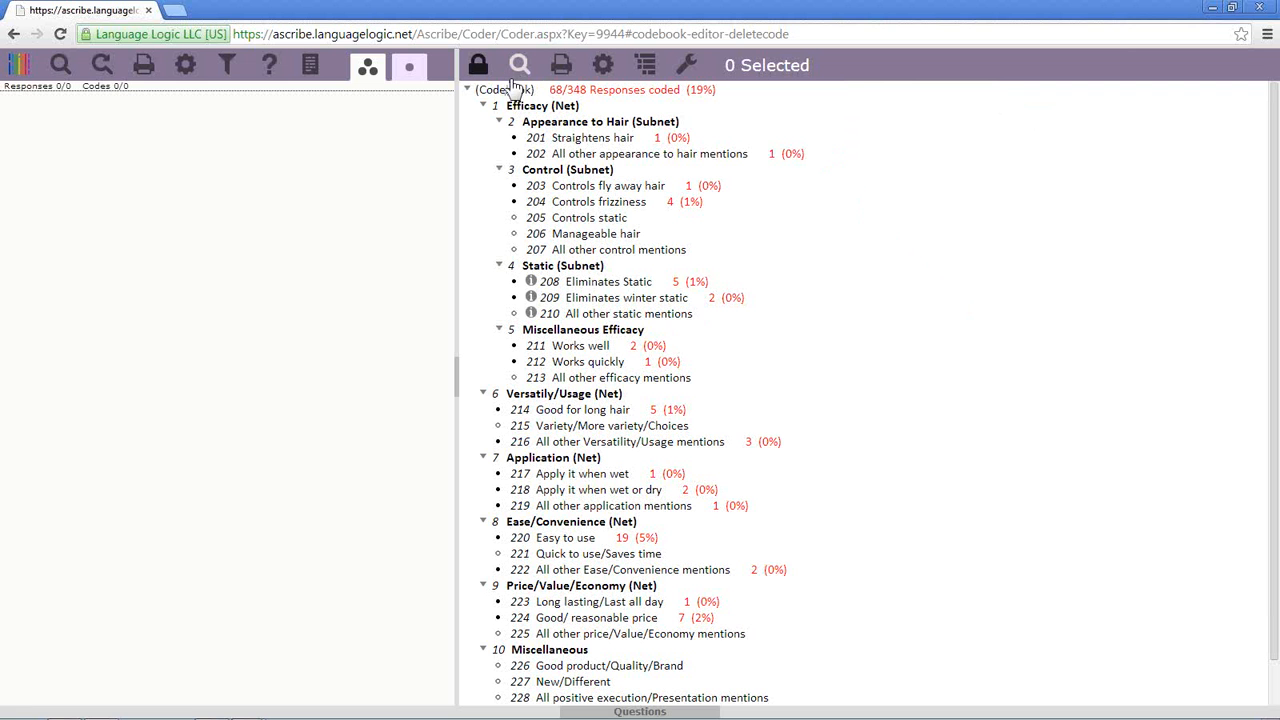
- Export the q7 codebook as an Excel spreadsheet and open Codebook (4).xlsx
left_click(563, 78)
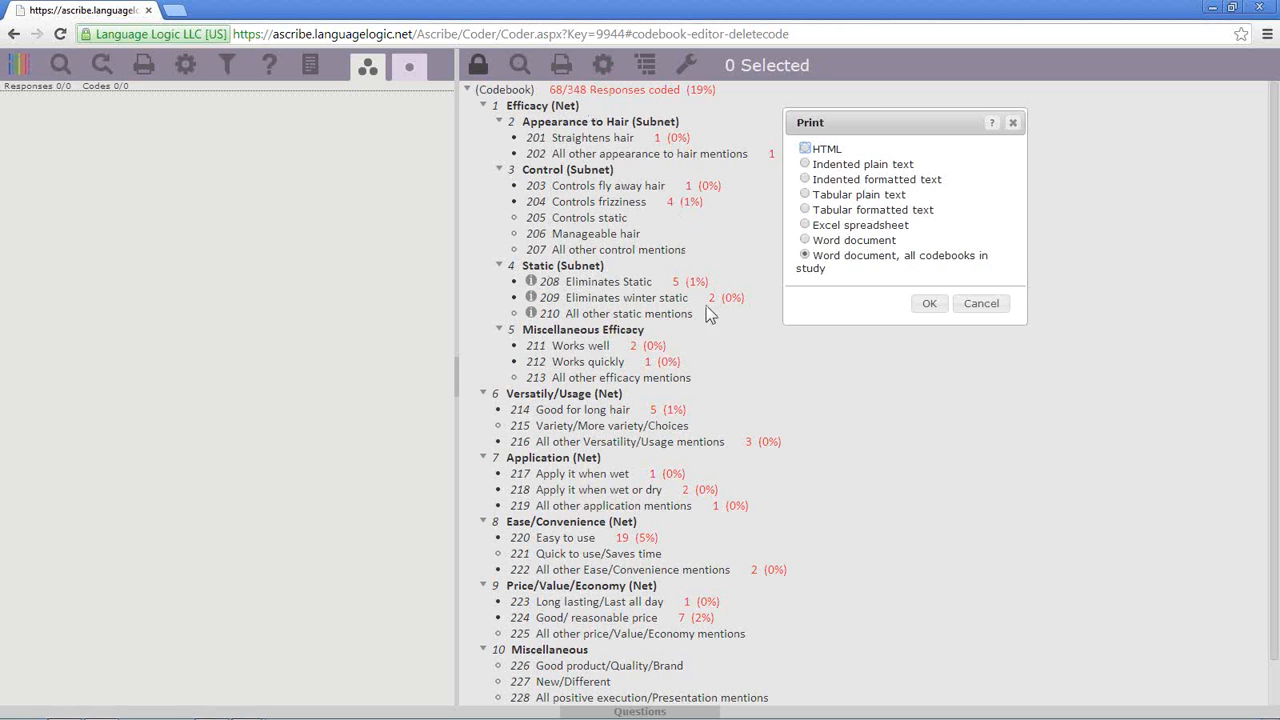
left_click(805, 225)
left_click(928, 309)
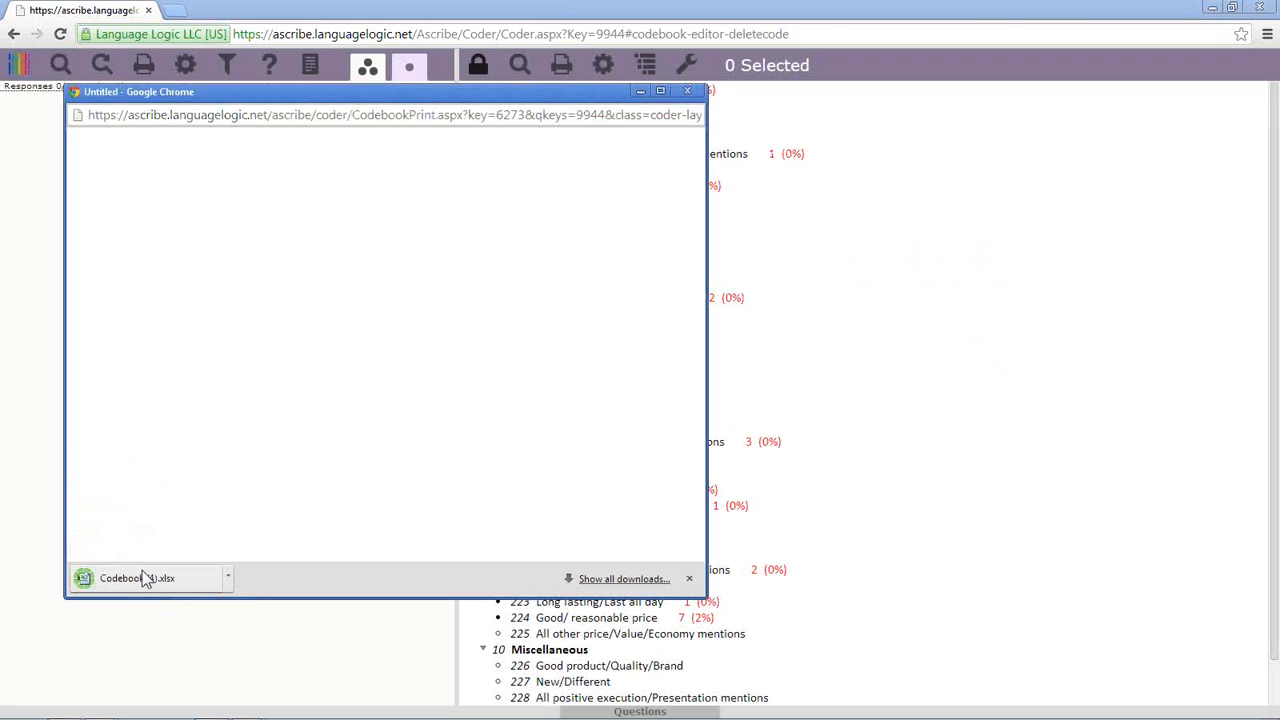
left_click(150, 588)
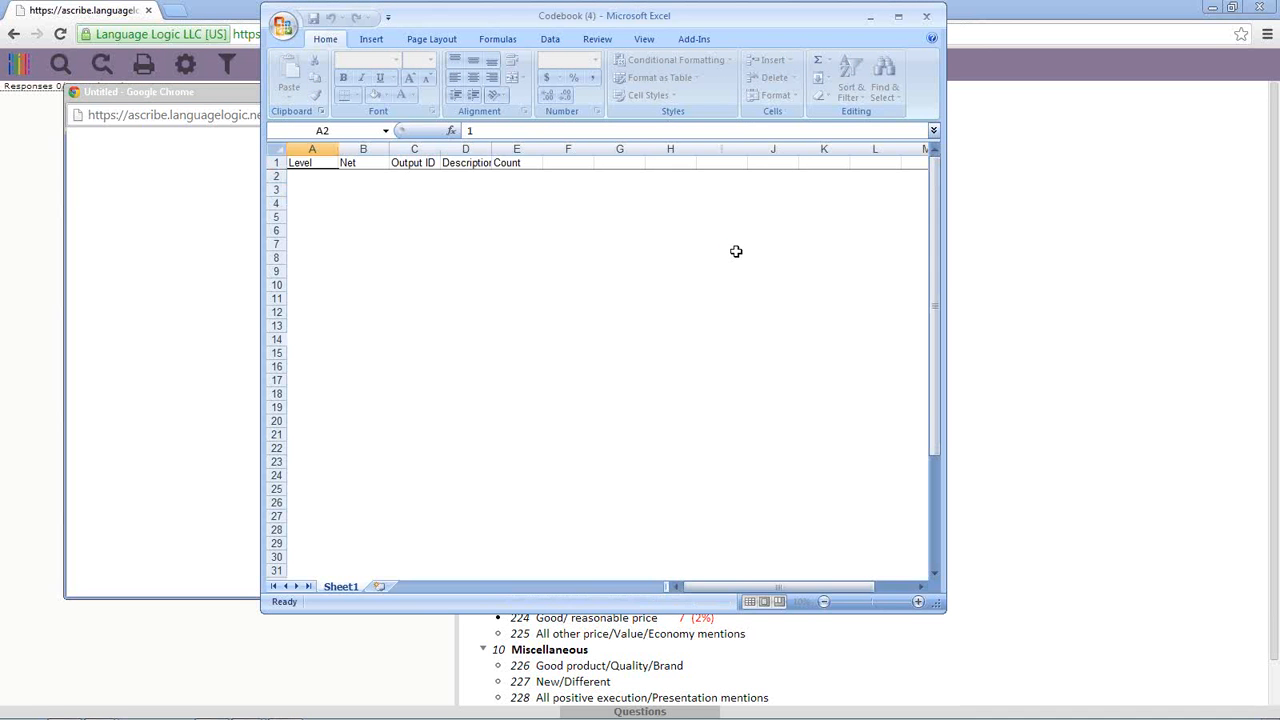
- Select columns A–D and widen the Description column so full code names show
left_click(313, 148)
left_click(365, 148)
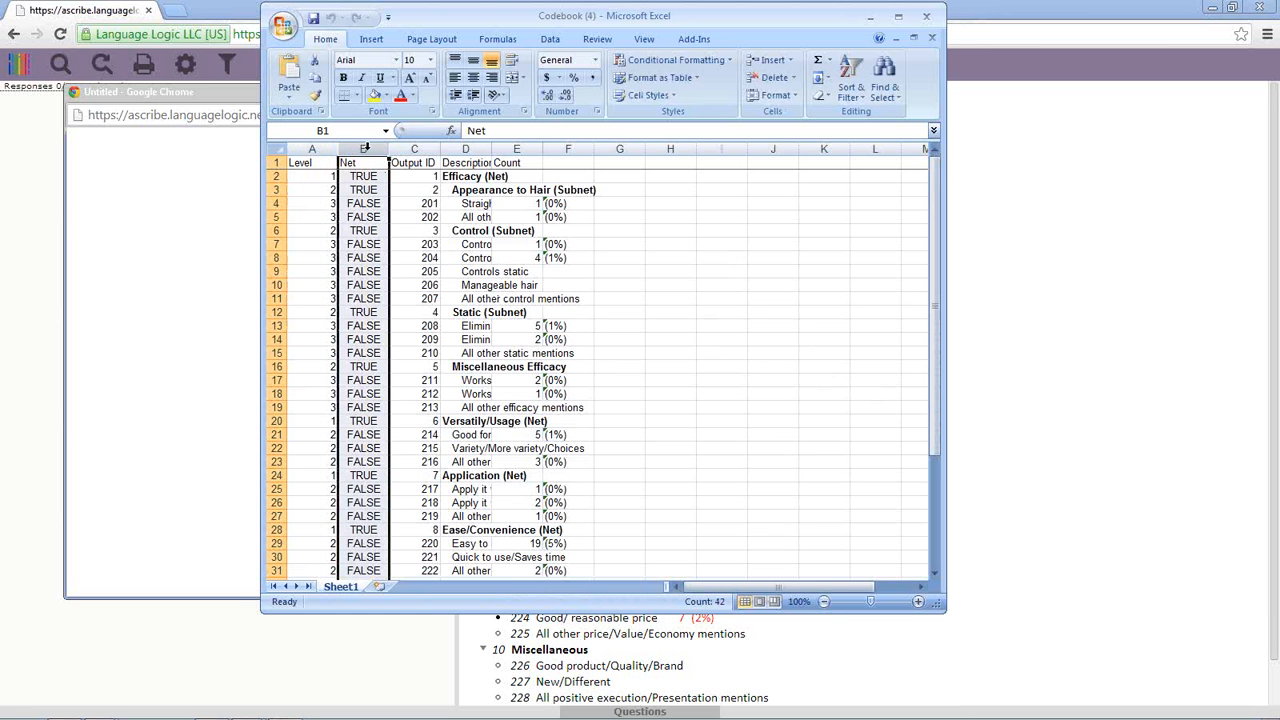
left_click(412, 148)
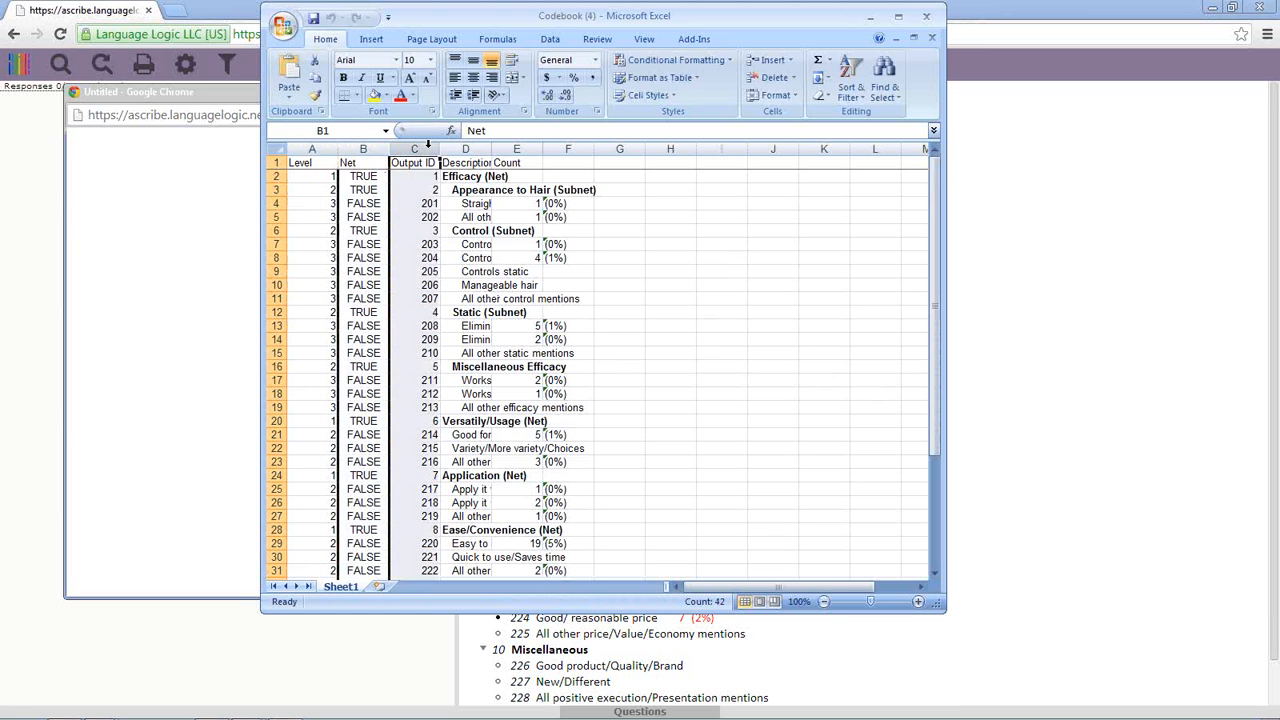
left_click(478, 144)
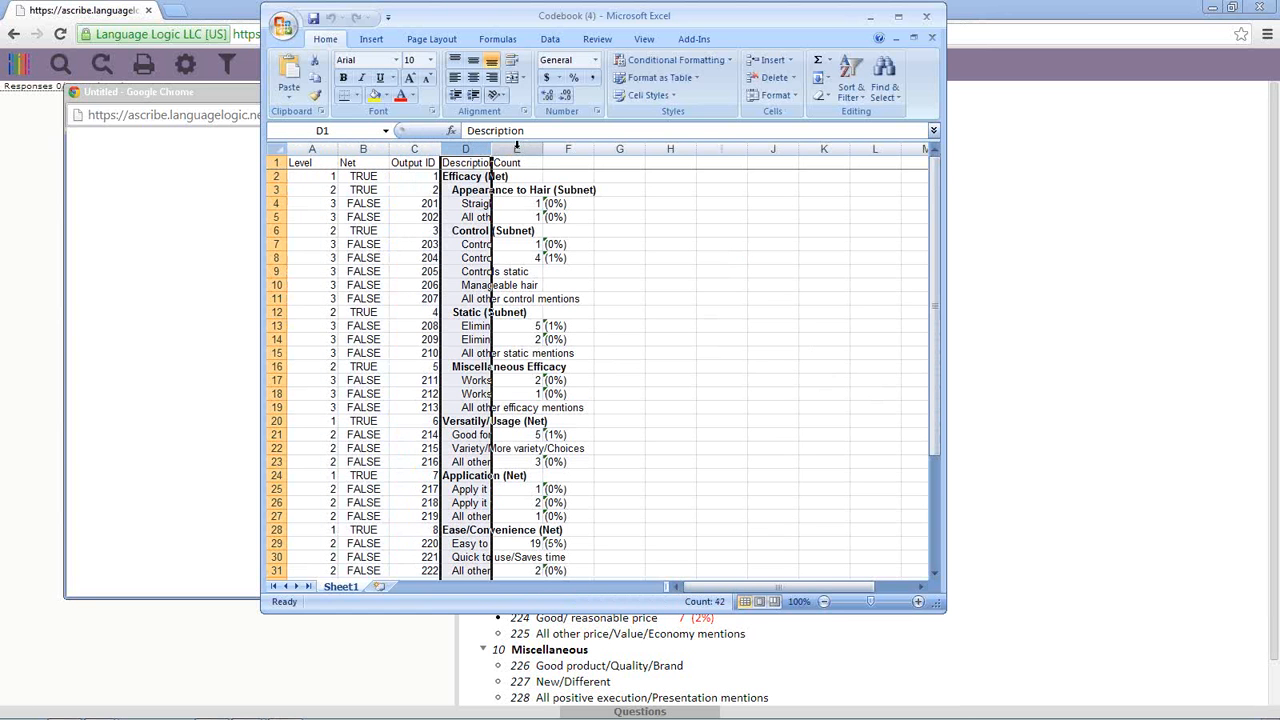
left_click_drag(491, 150, 595, 155)
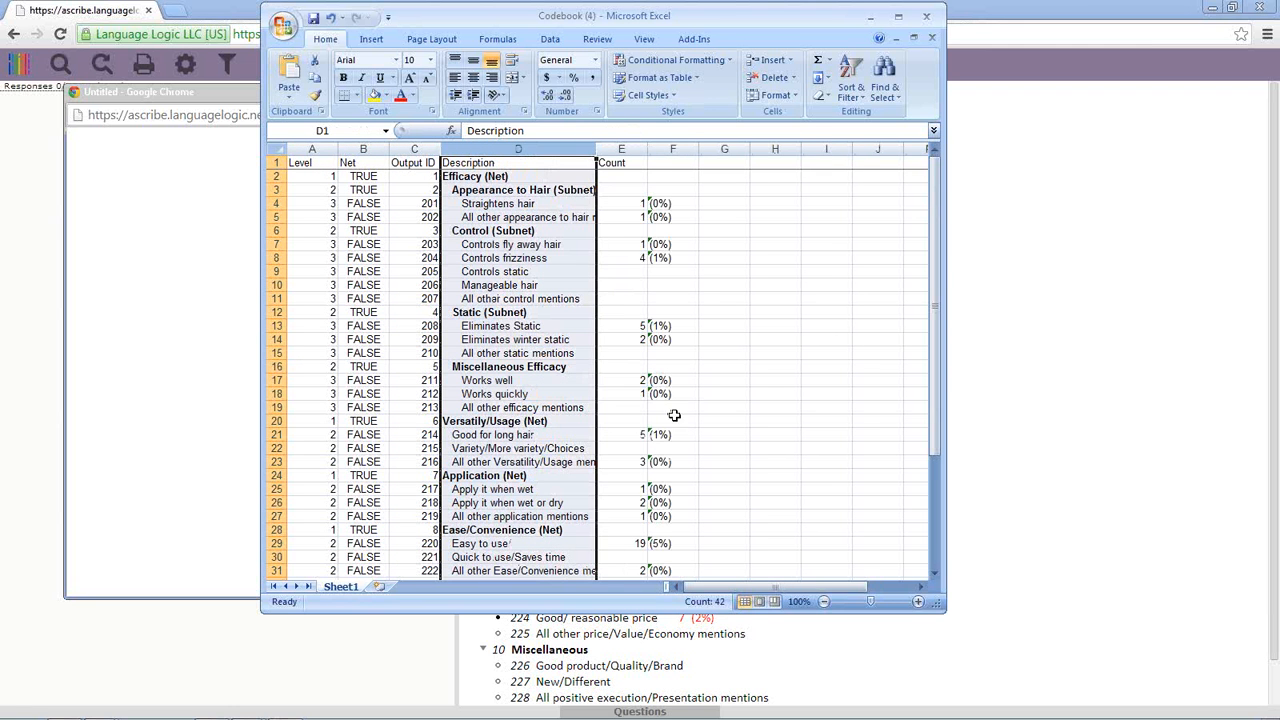
- Close Excel without saving changes and close the blank export window
left_click(926, 24)
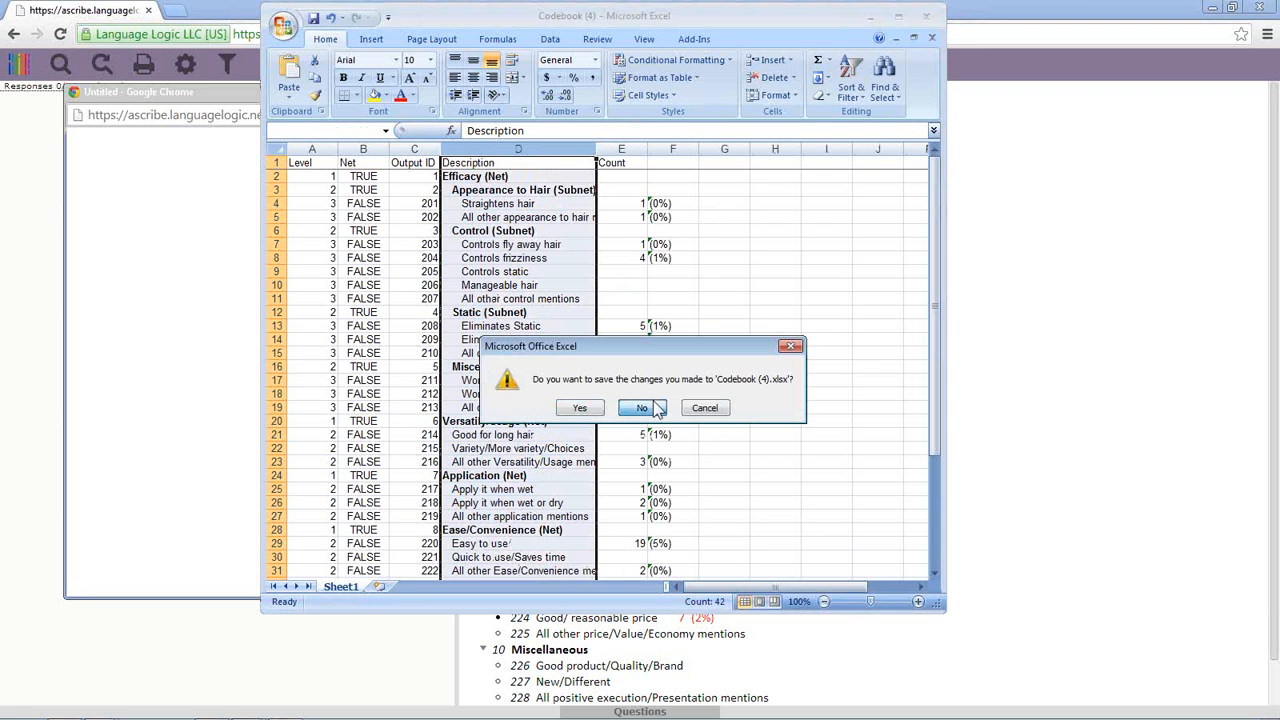
left_click(642, 408)
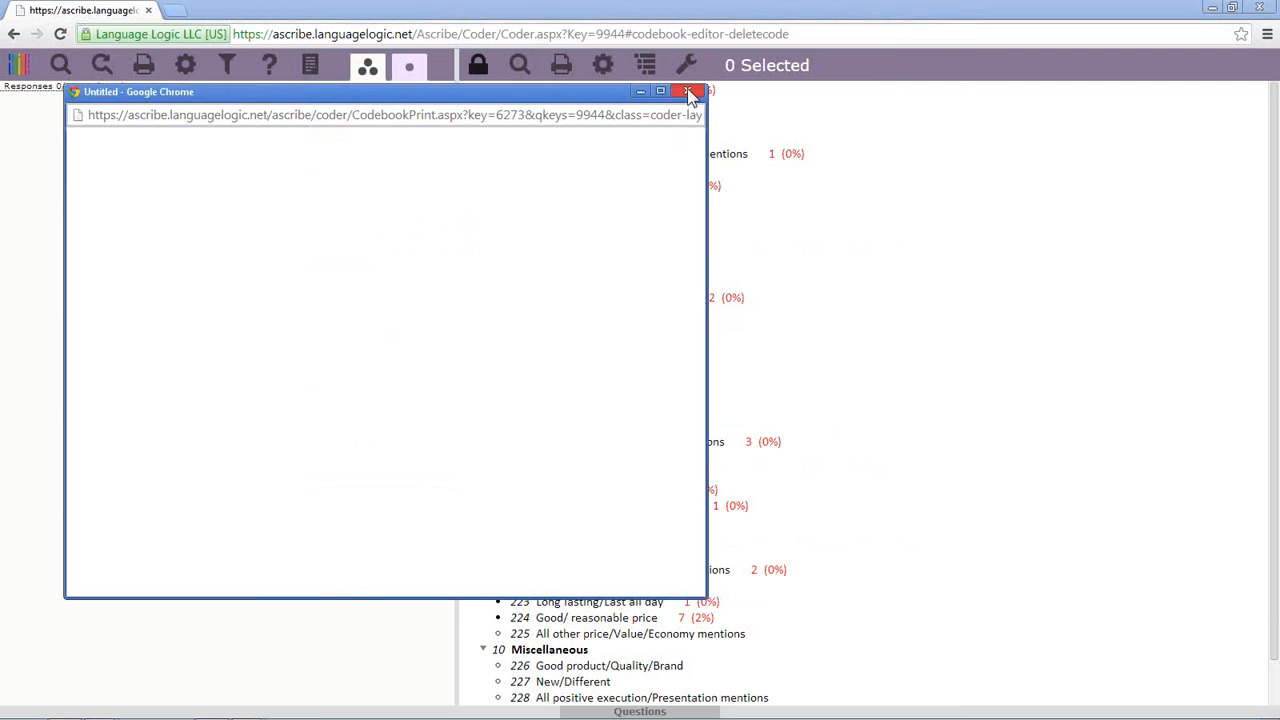
left_click(690, 93)
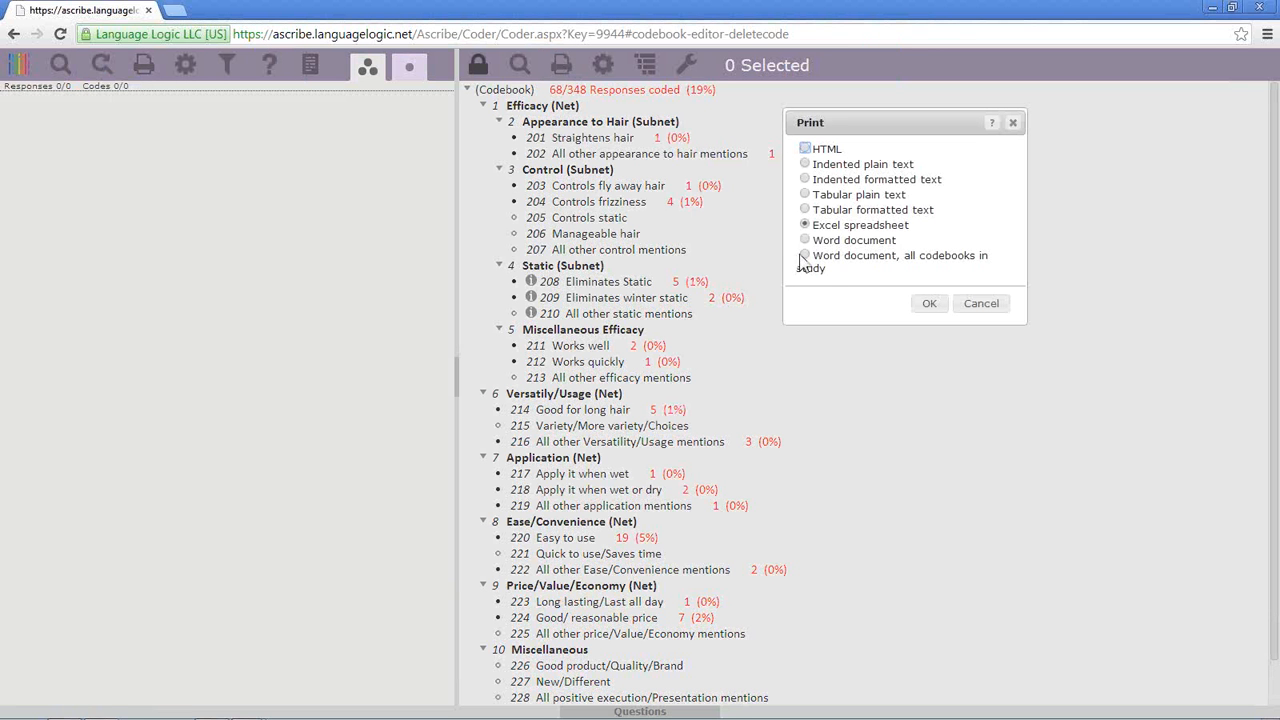
left_click(802, 257)
left_click(981, 303)
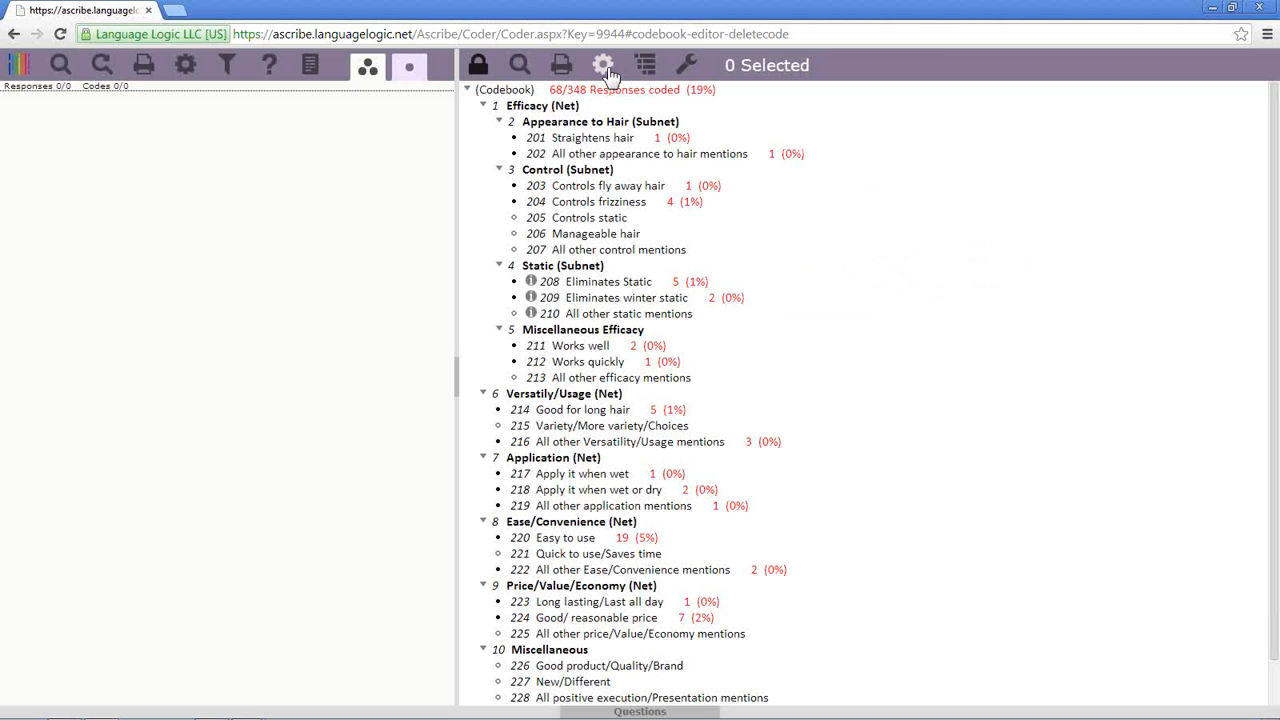
- Review the codebook display settings, moving and narrowing the window, then bring up Print options
left_click(605, 68)
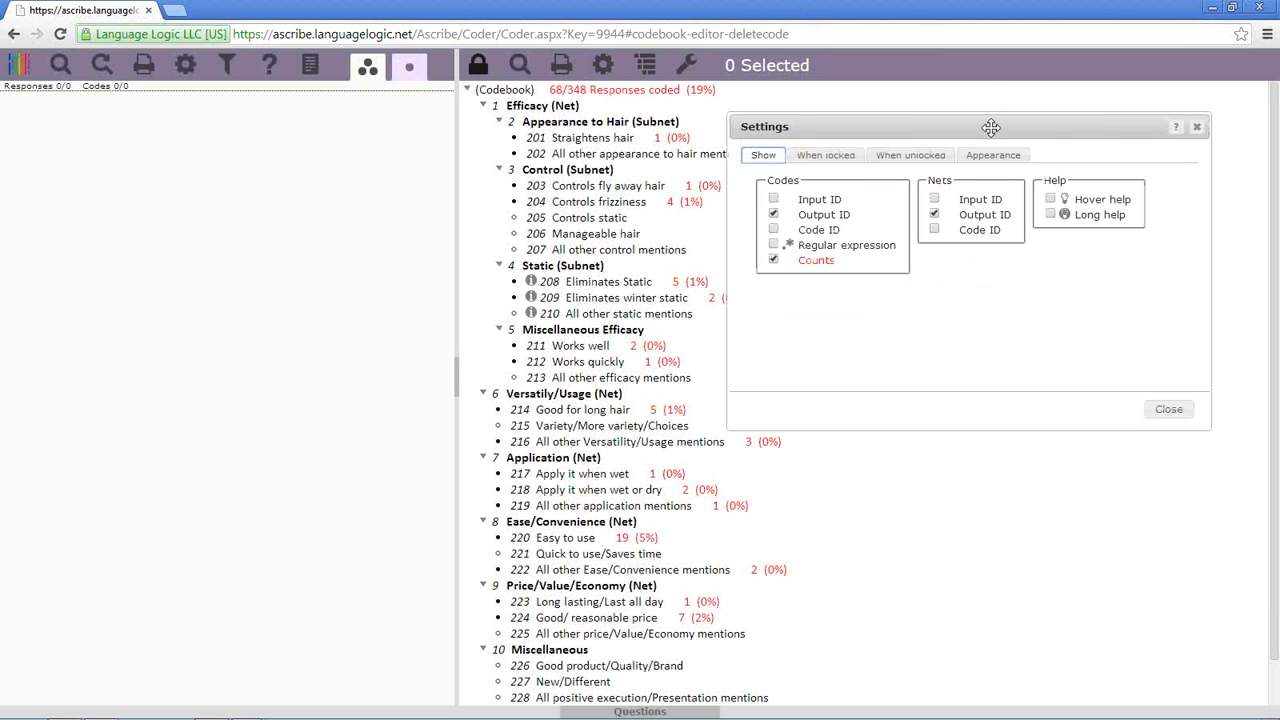
left_click_drag(990, 127, 272, 155)
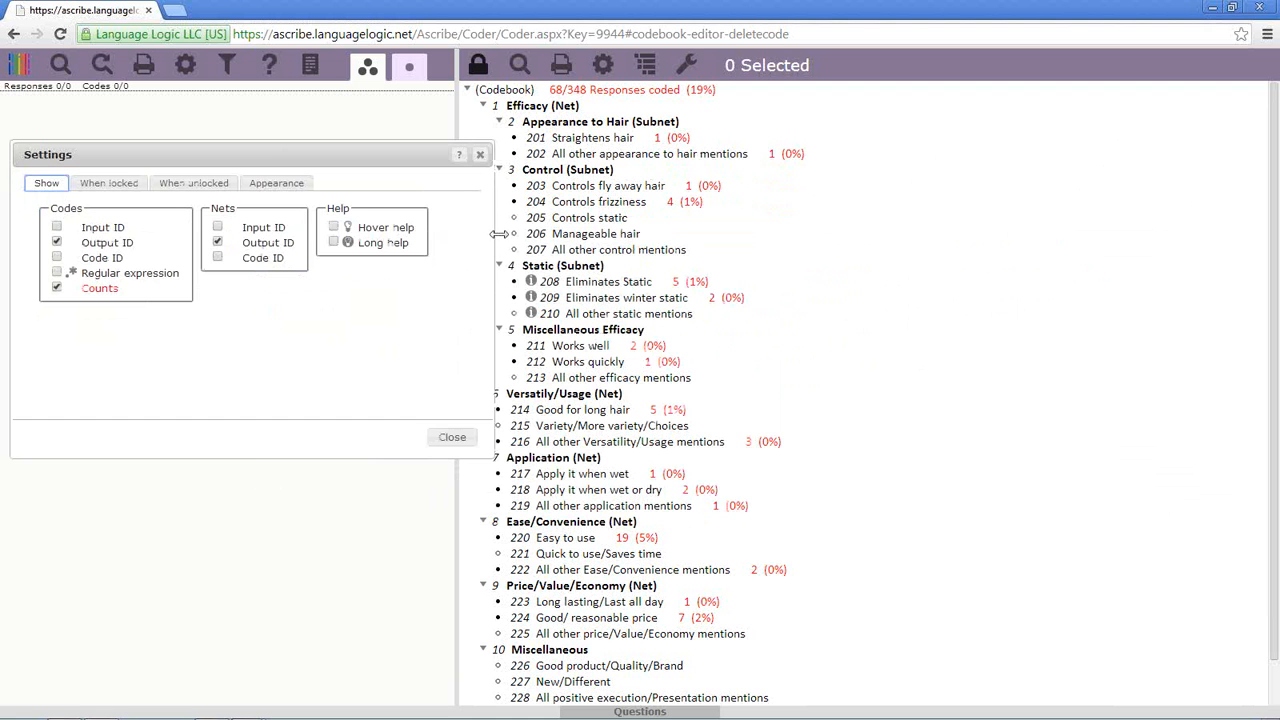
left_click_drag(498, 233, 450, 233)
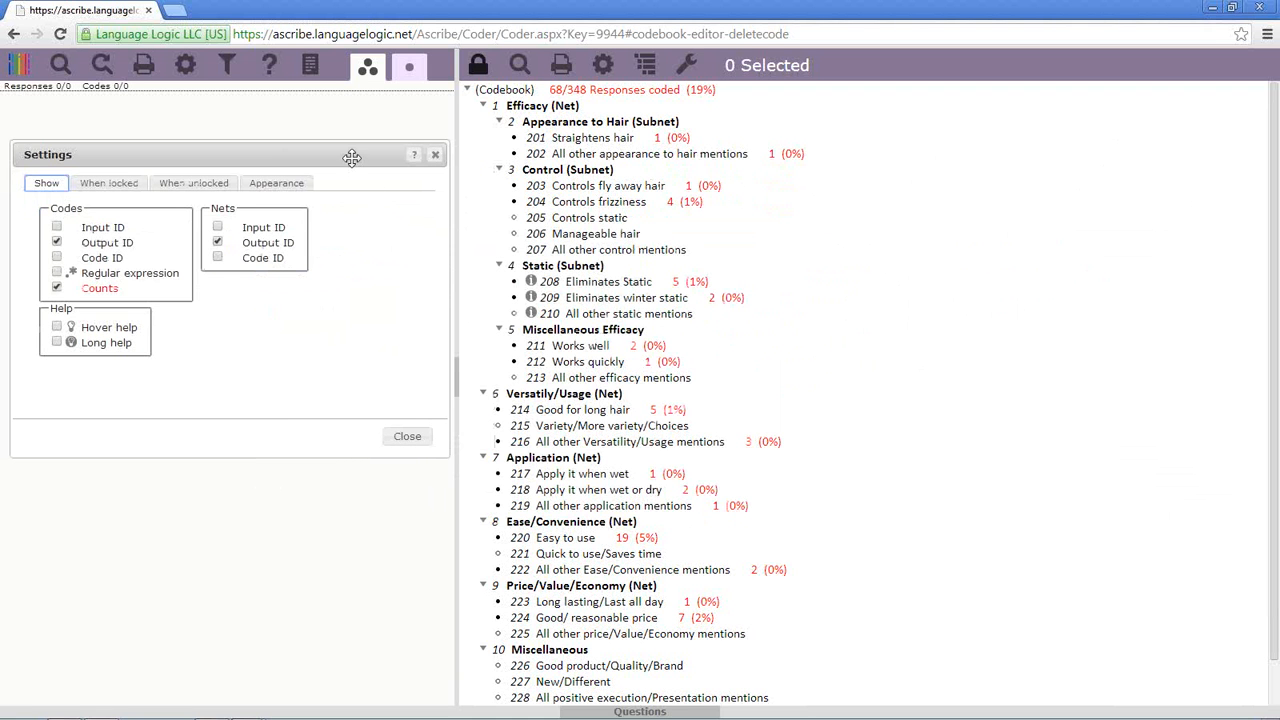
left_click_drag(352, 158, 348, 148)
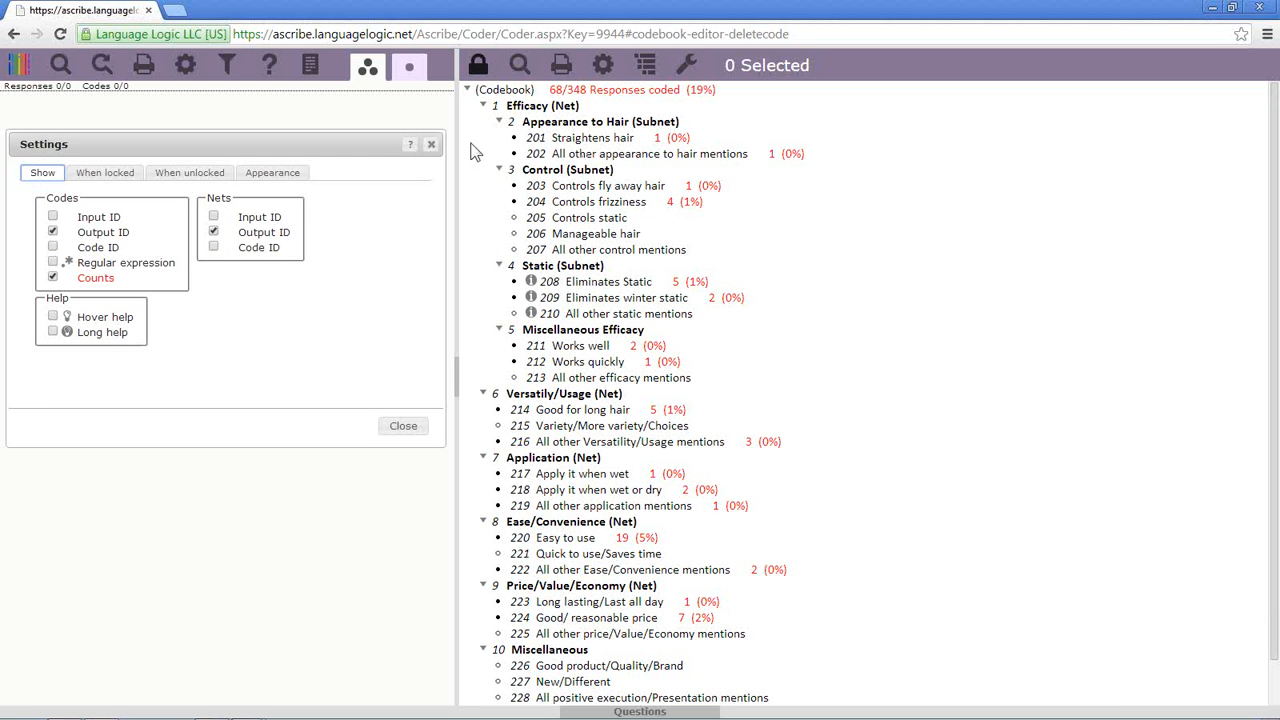
left_click(431, 145)
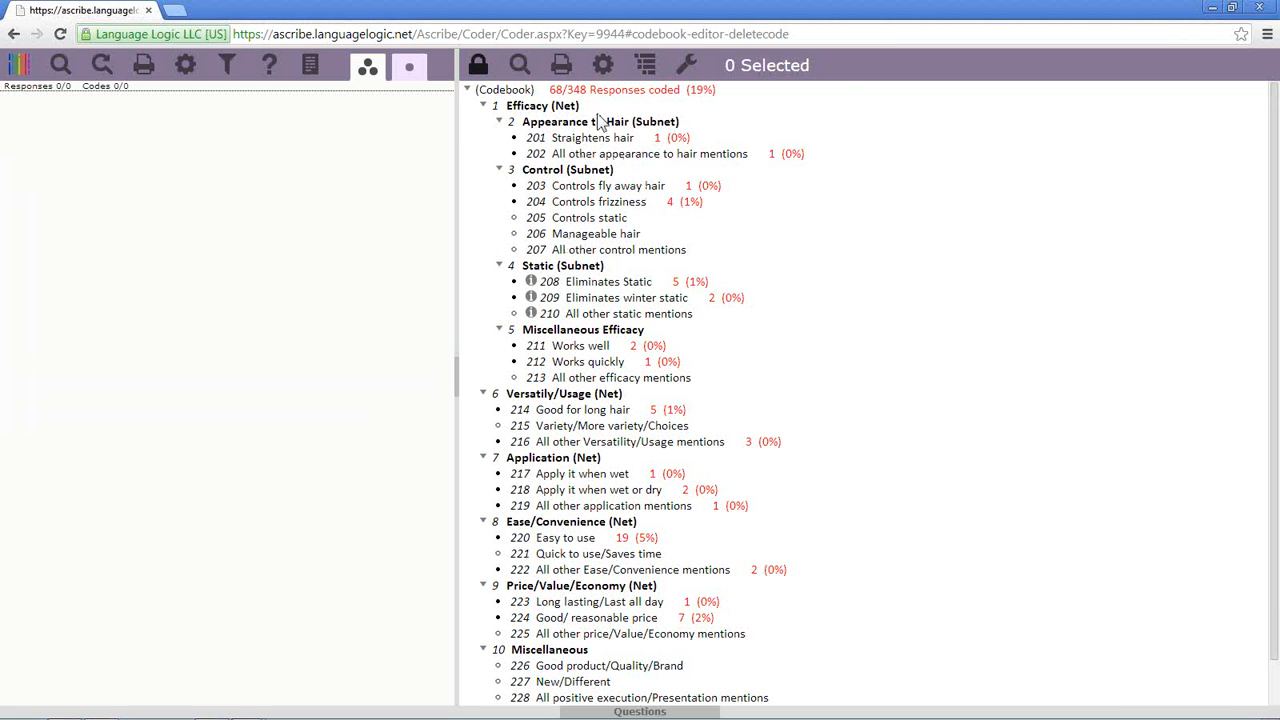
left_click(561, 68)
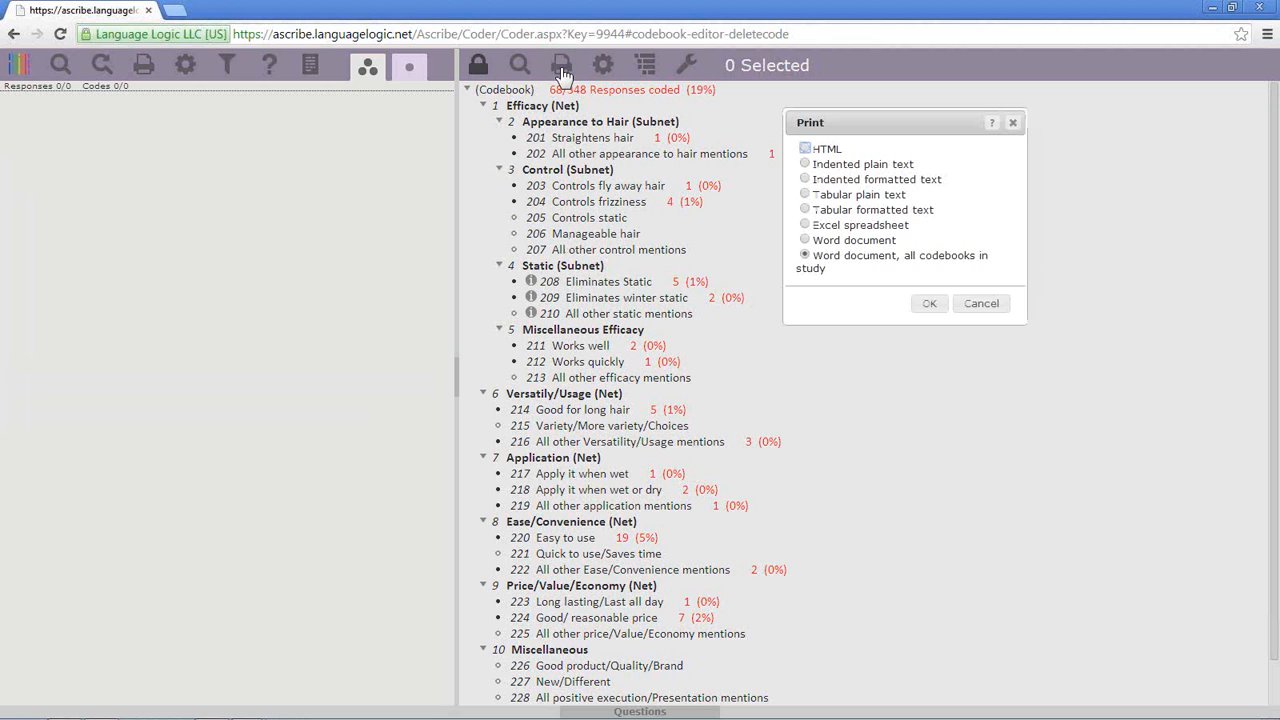
- Export all codebooks to Word, dismiss the Codebook (2).doc error, and re-export as Codebook (3).doc
left_click(930, 310)
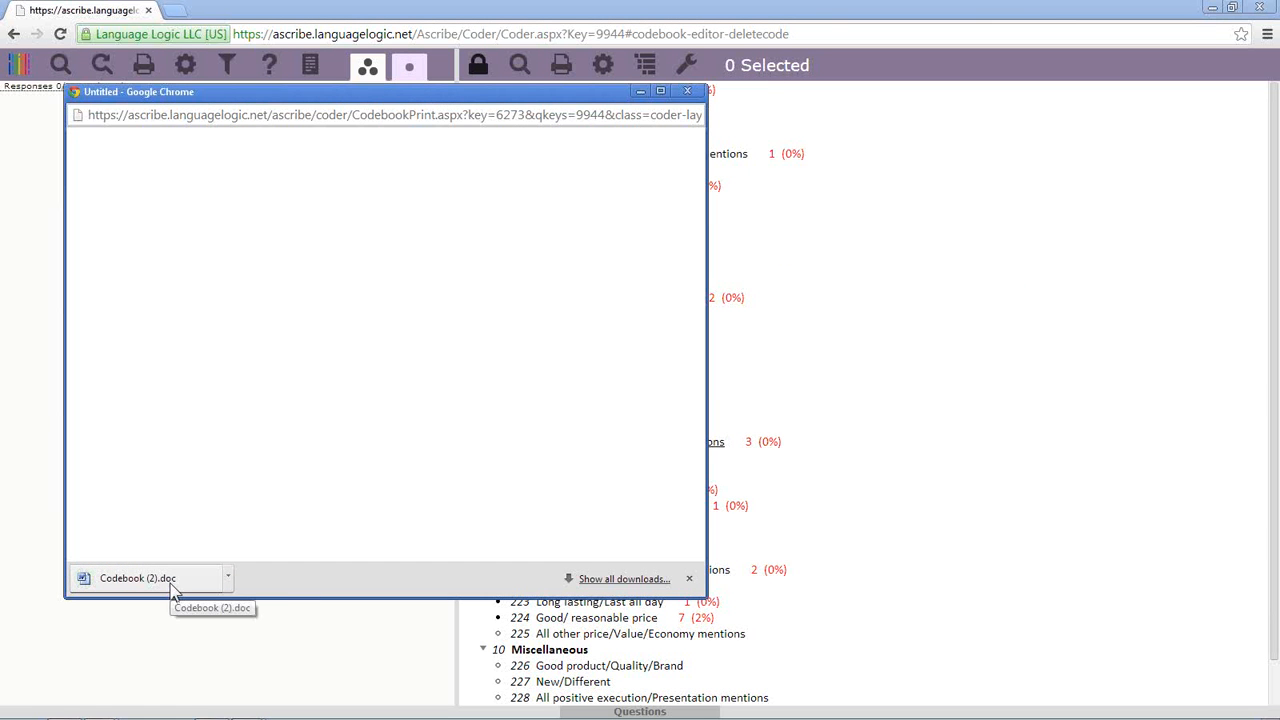
left_click(140, 578)
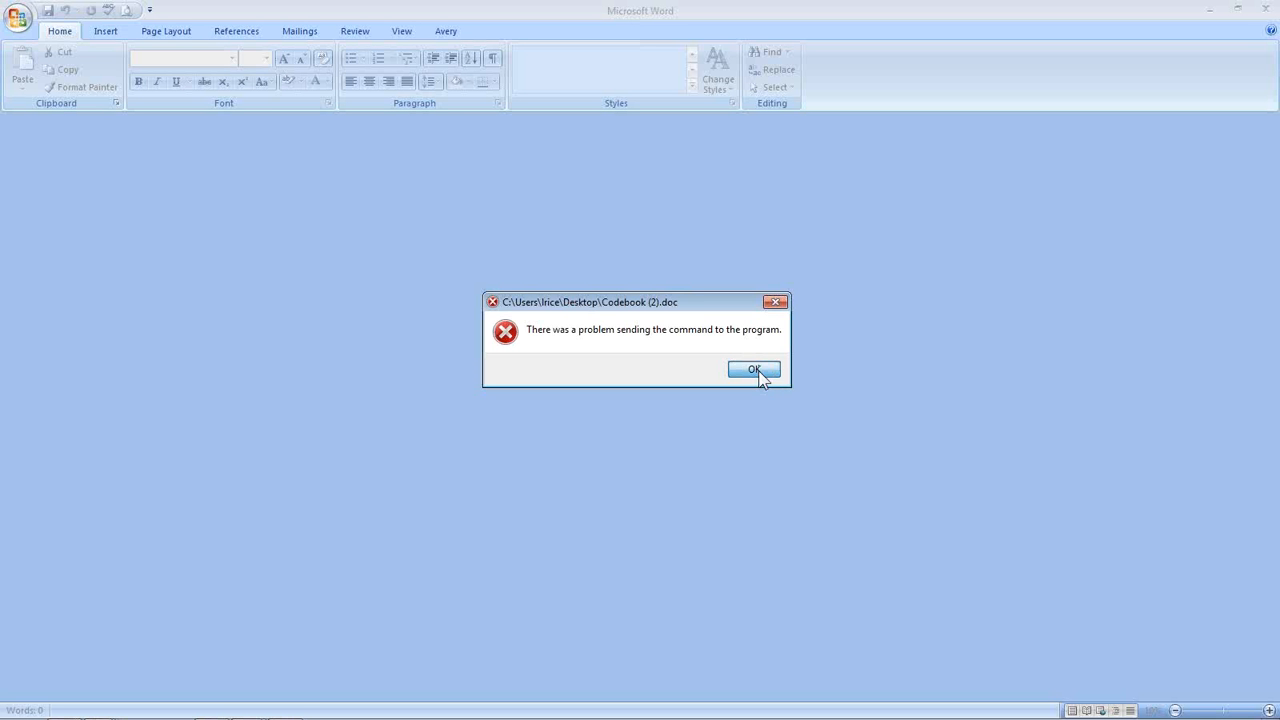
left_click(755, 370)
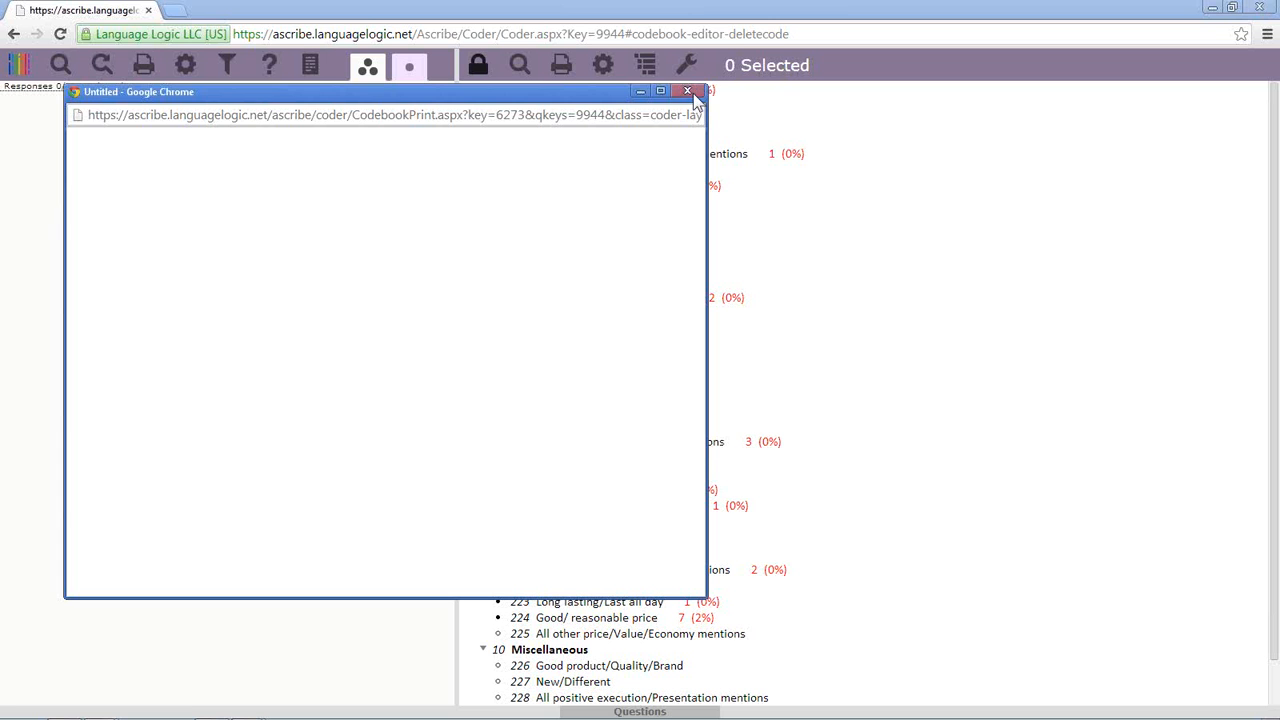
left_click(688, 91)
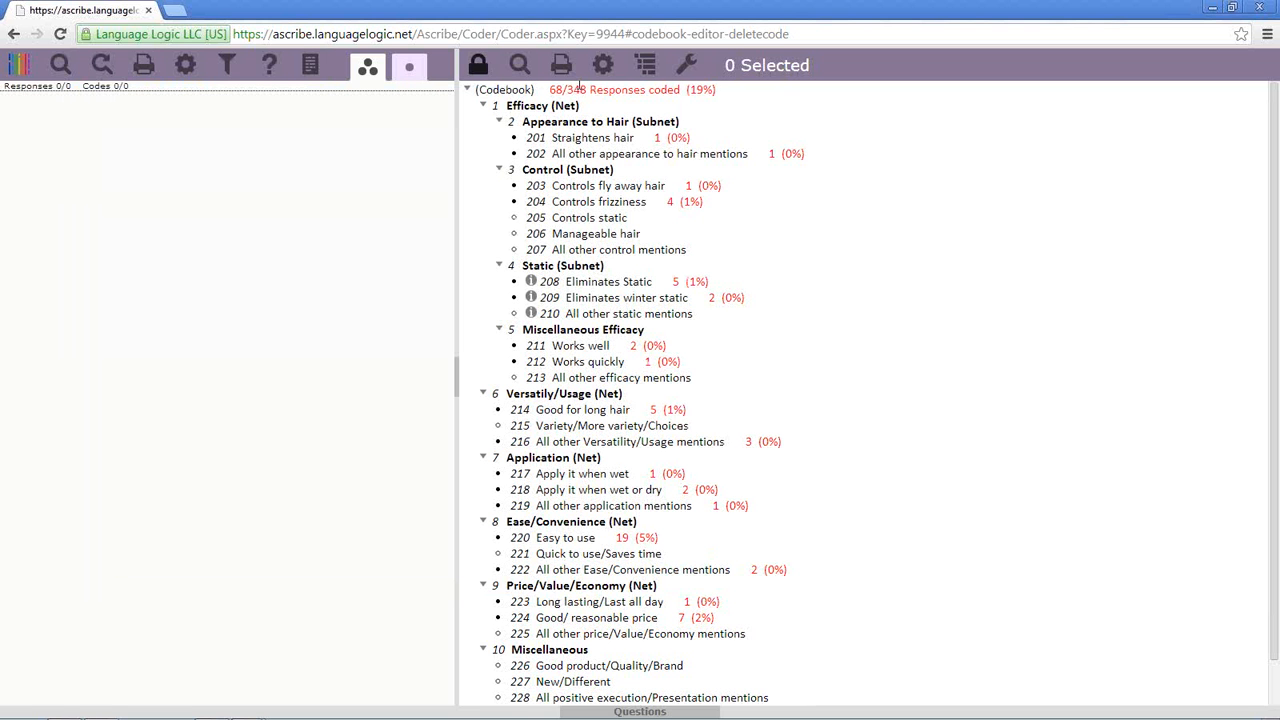
left_click(563, 68)
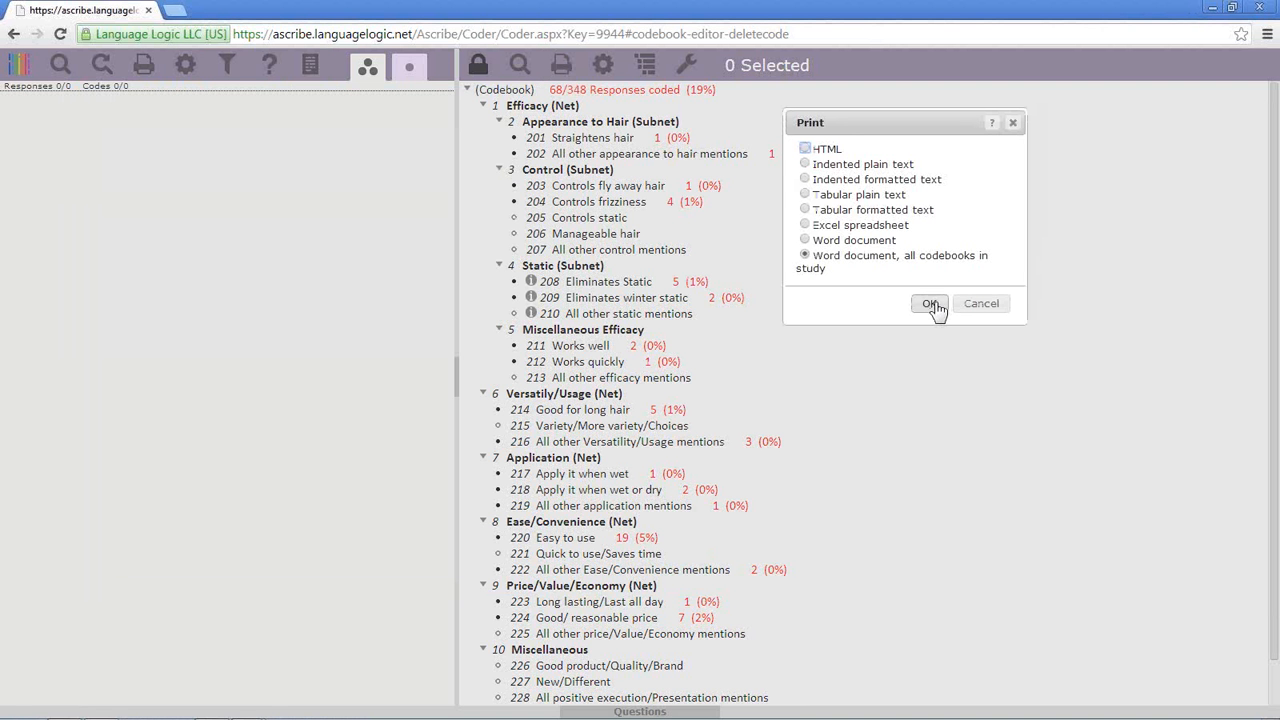
left_click(930, 304)
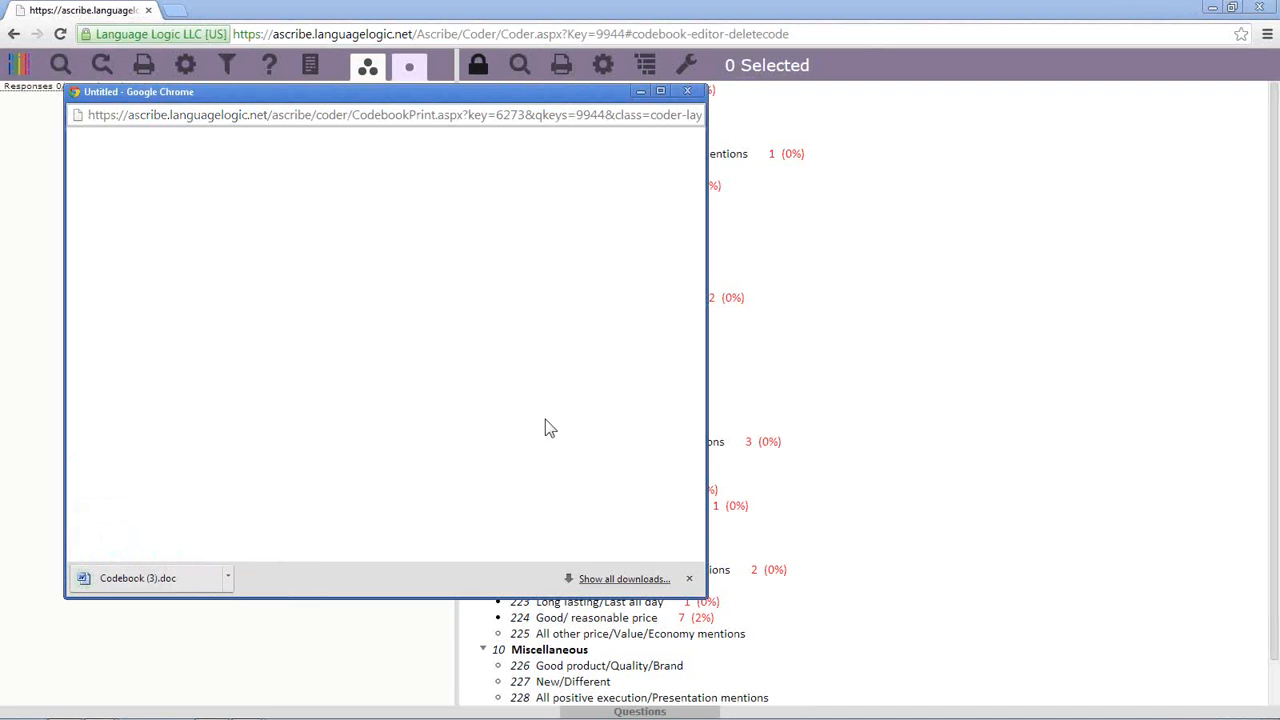
- Open Codebook (3).doc in Word and scroll down through the study codebooks
left_click(163, 586)
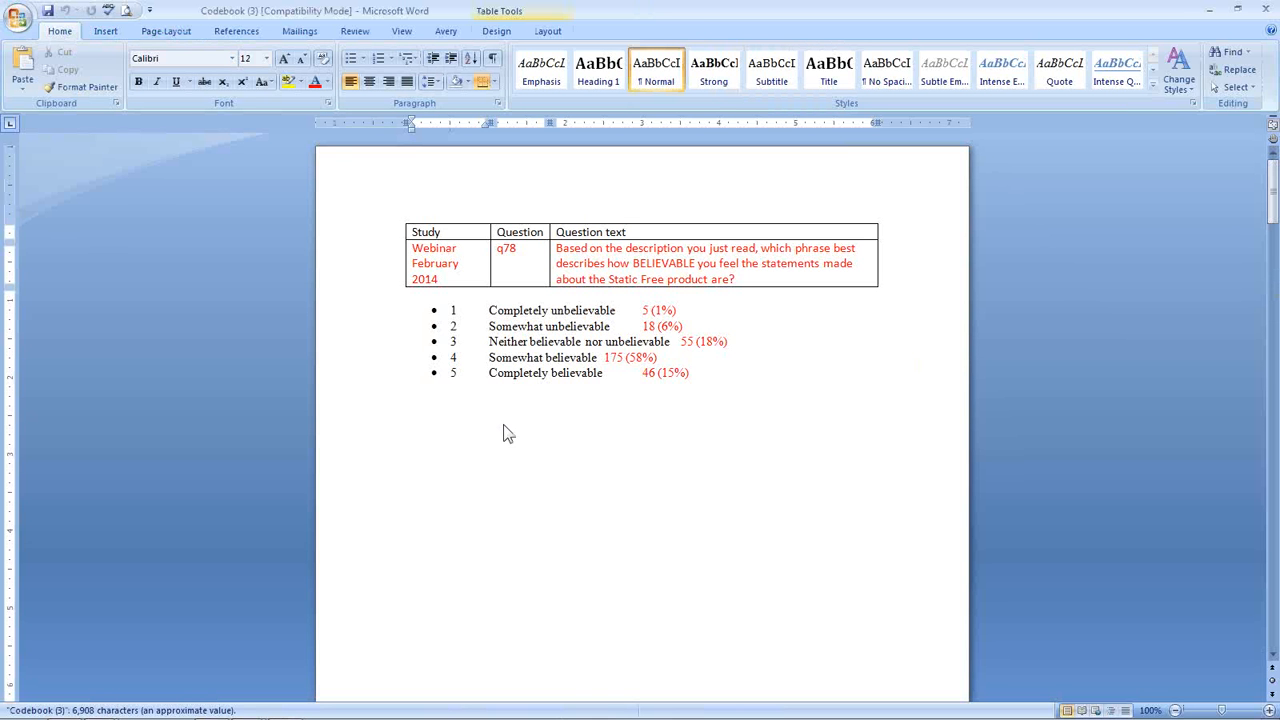
scroll(504, 432, "down", 20)
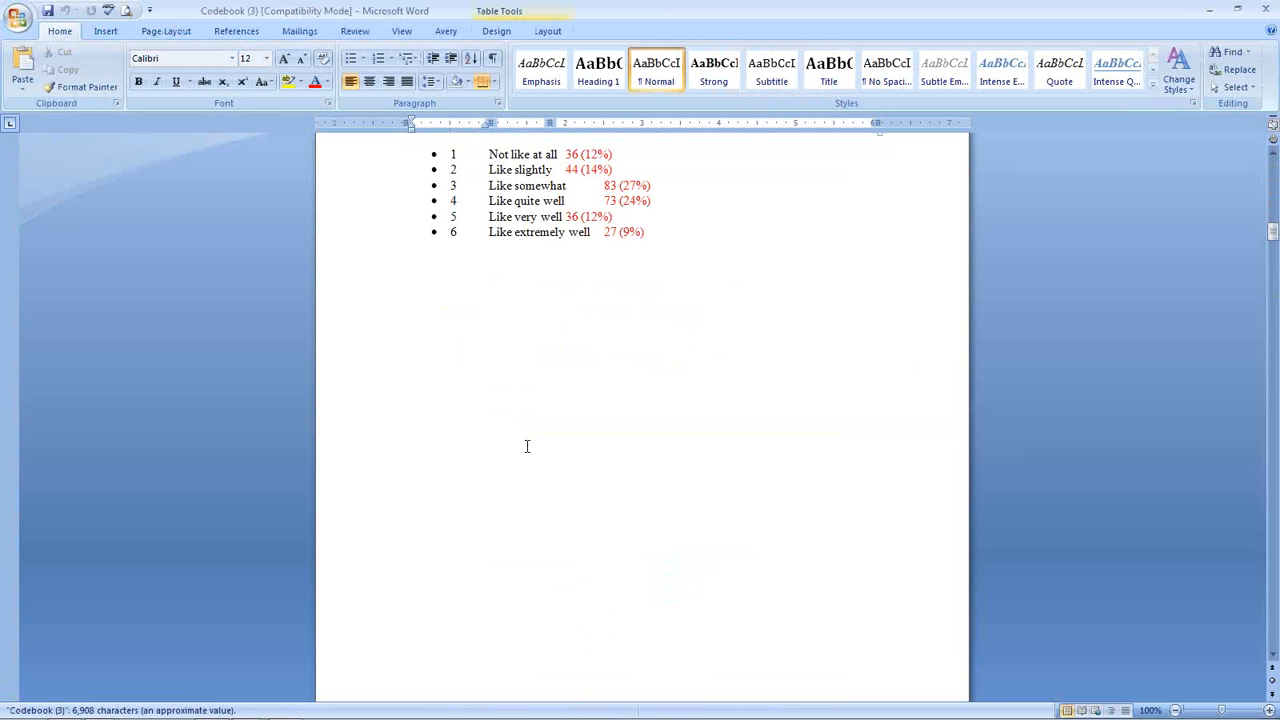
scroll(527, 446, "down", 20)
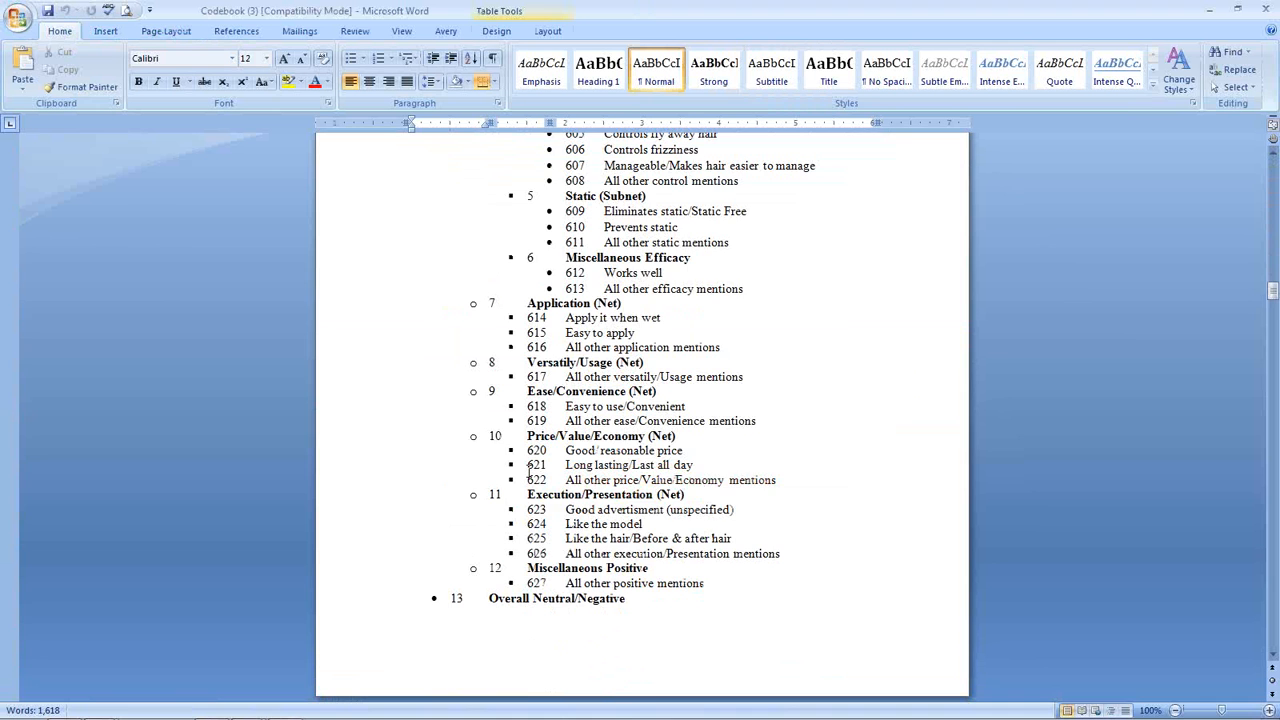
scroll(528, 470, "down", 20)
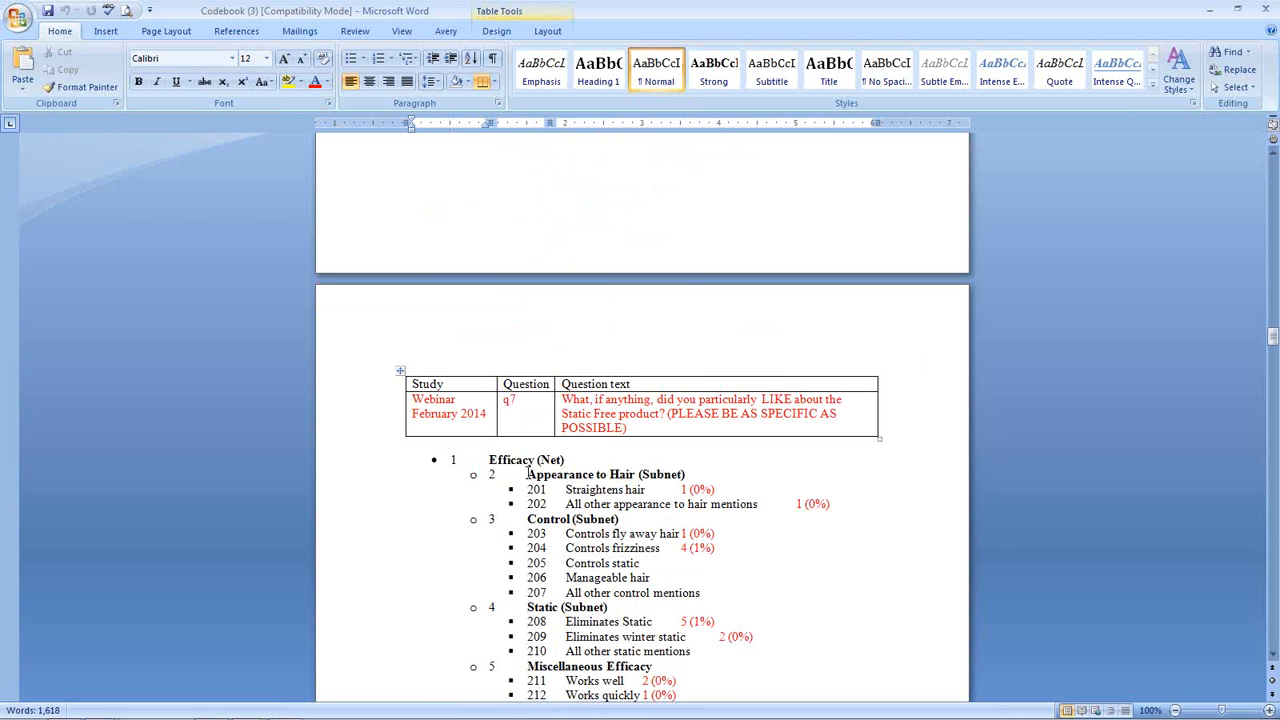
scroll(527, 471, "down", 15)
scroll(527, 471, "down", 20)
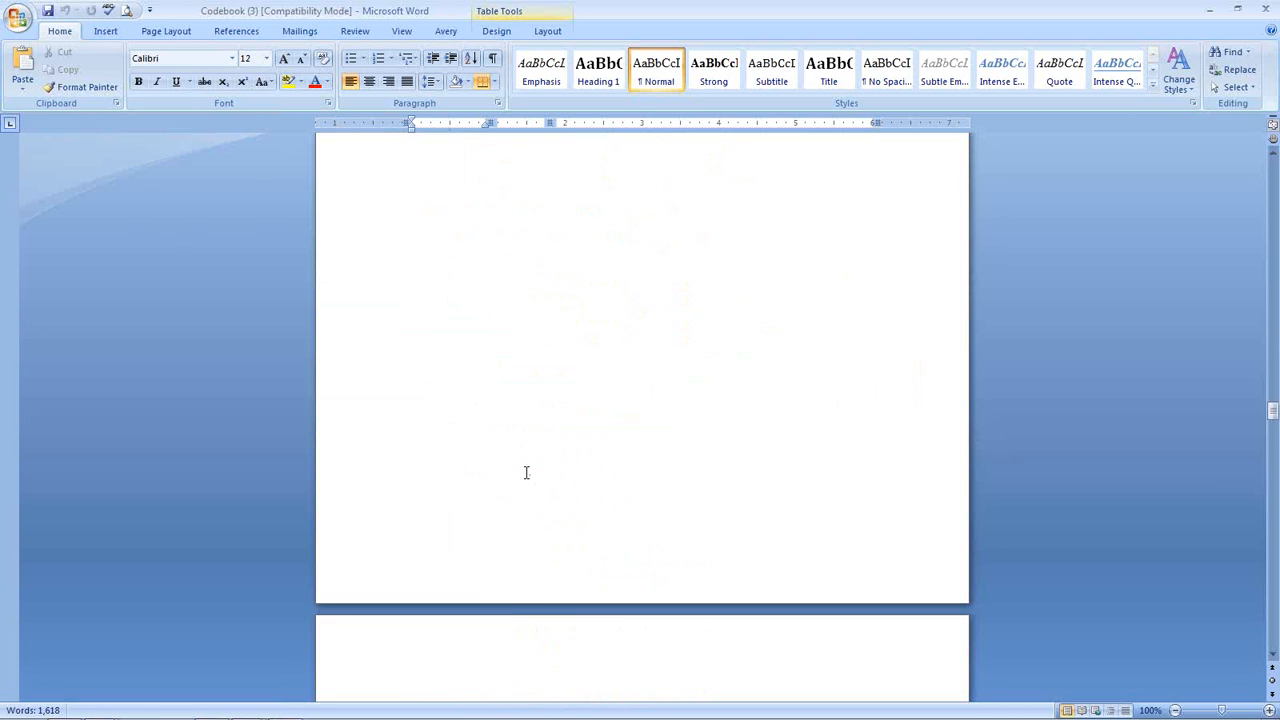
scroll(528, 474, "down", 20)
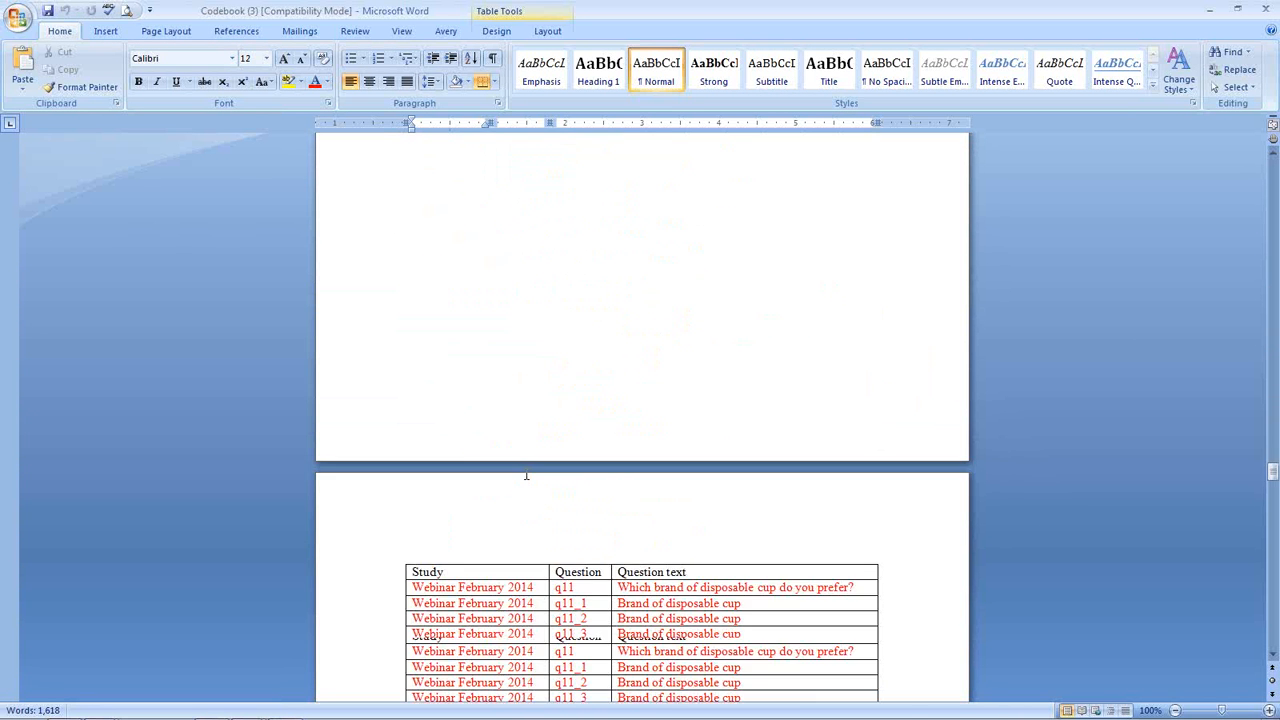
scroll(527, 471, "down", 4)
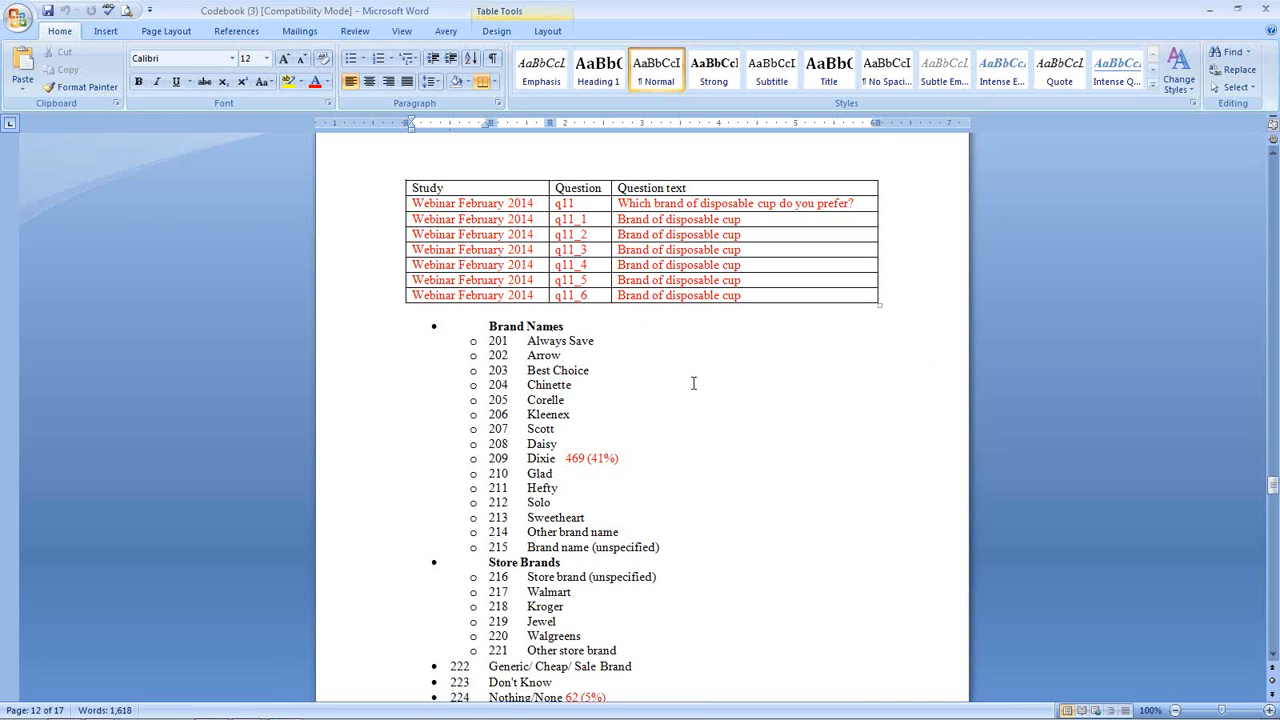
scroll(697, 386, "down", 1)
- Select count text such as 62 (5%) for Nothing/None, then scroll back through the document
left_click_drag(566, 394, 613, 393)
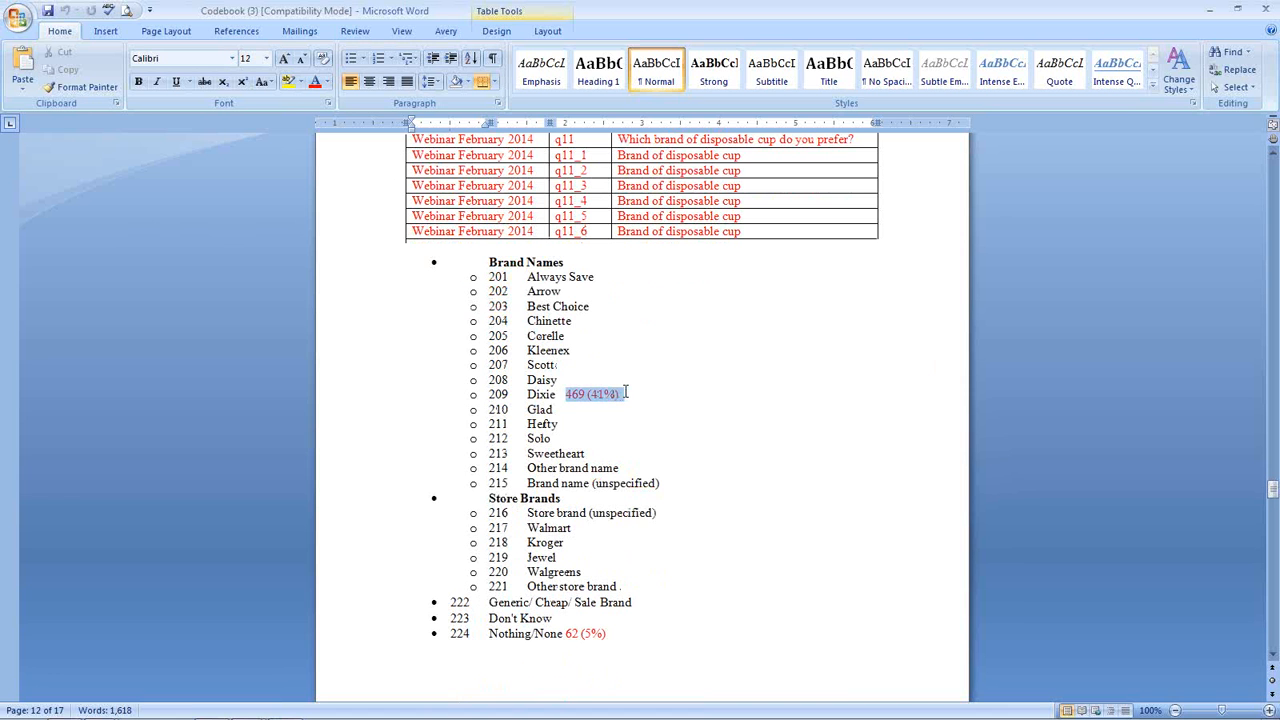
left_click_drag(565, 634, 617, 641)
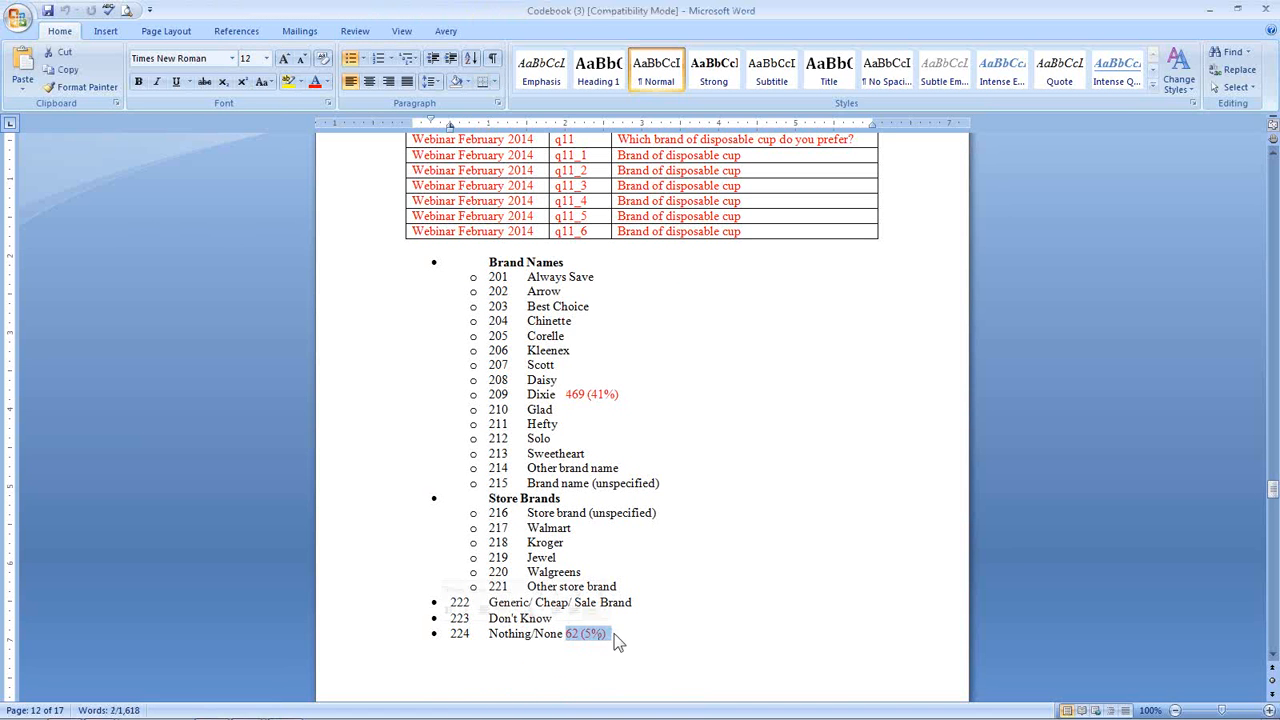
left_click(684, 634)
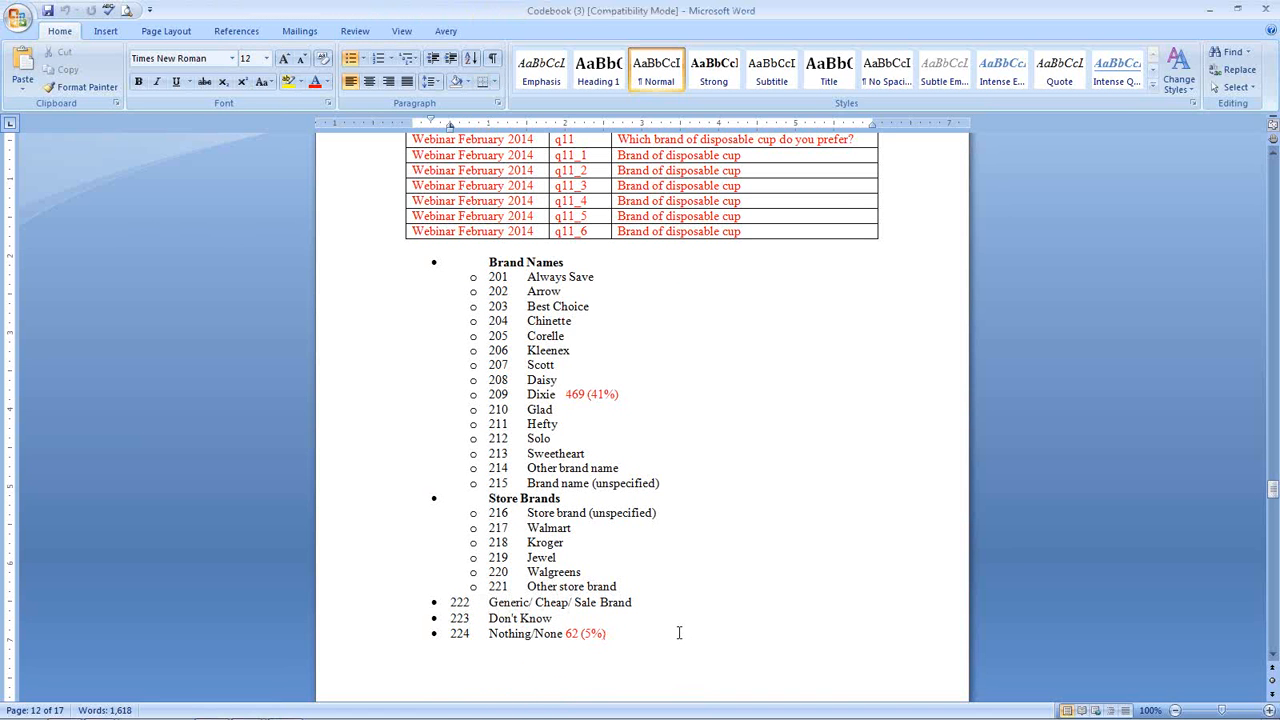
scroll(678, 633, "up", 1)
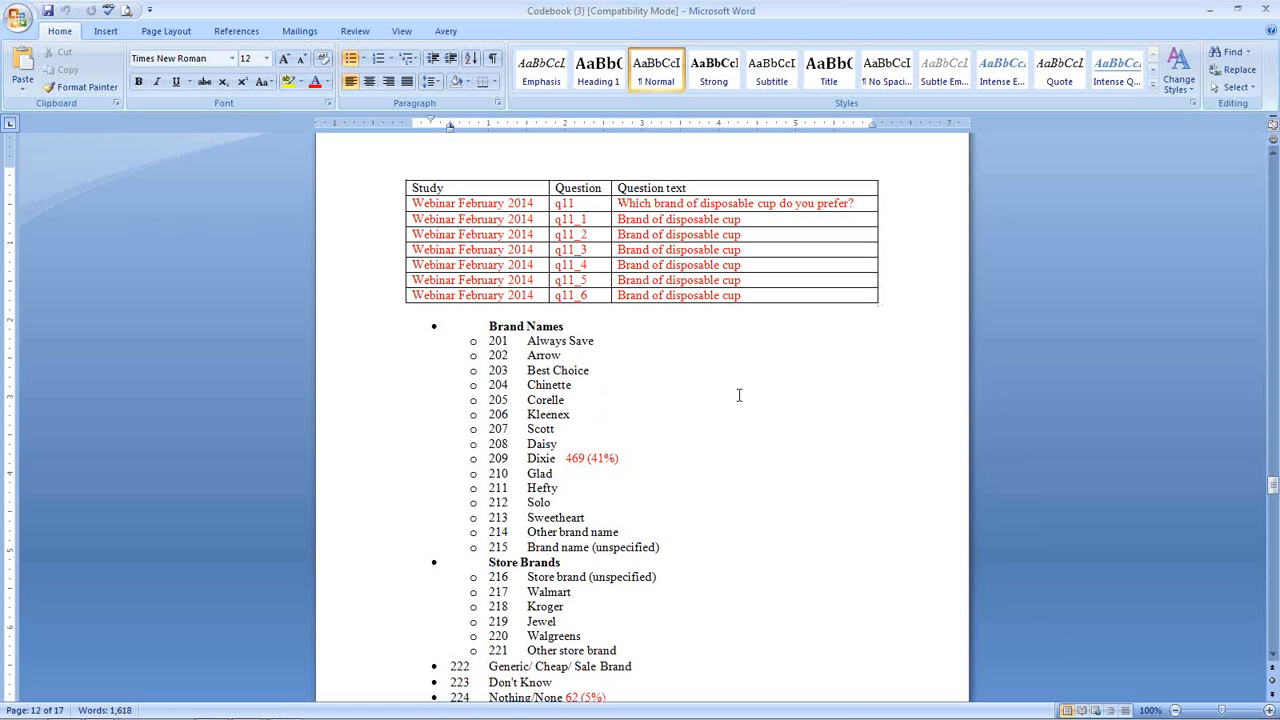
scroll(750, 410, "up", 7)
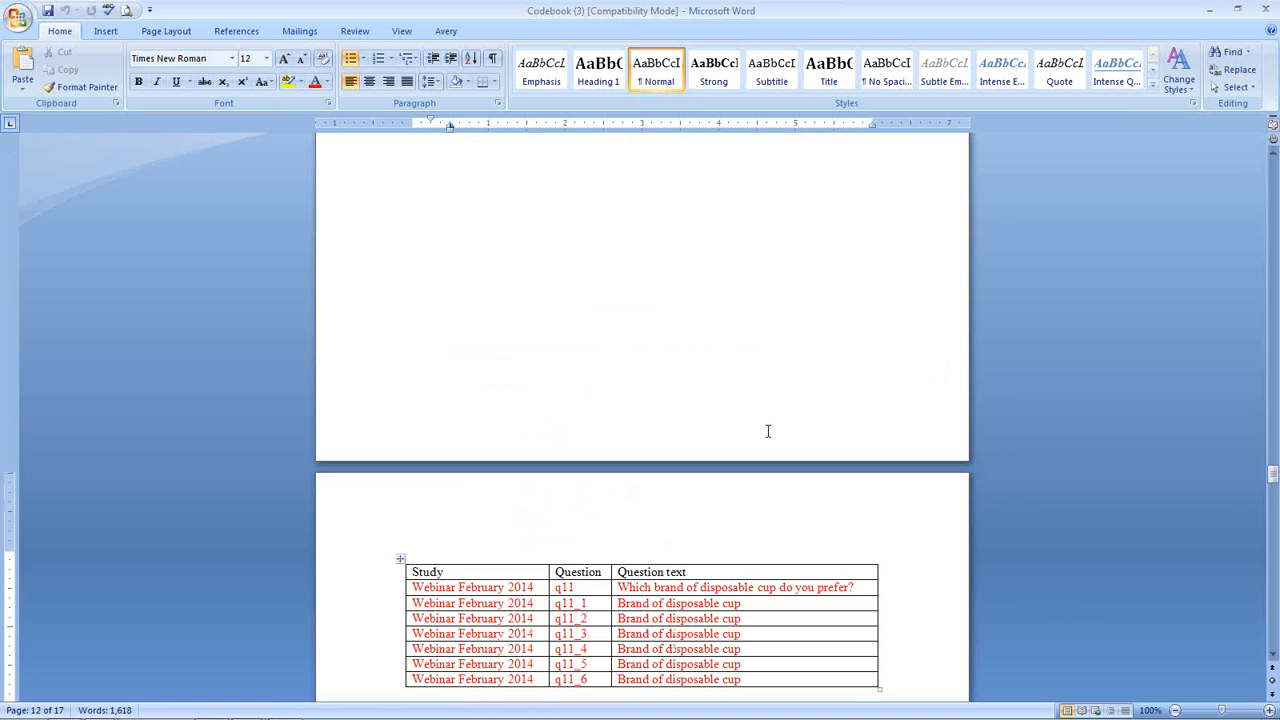
scroll(768, 431, "up", 10)
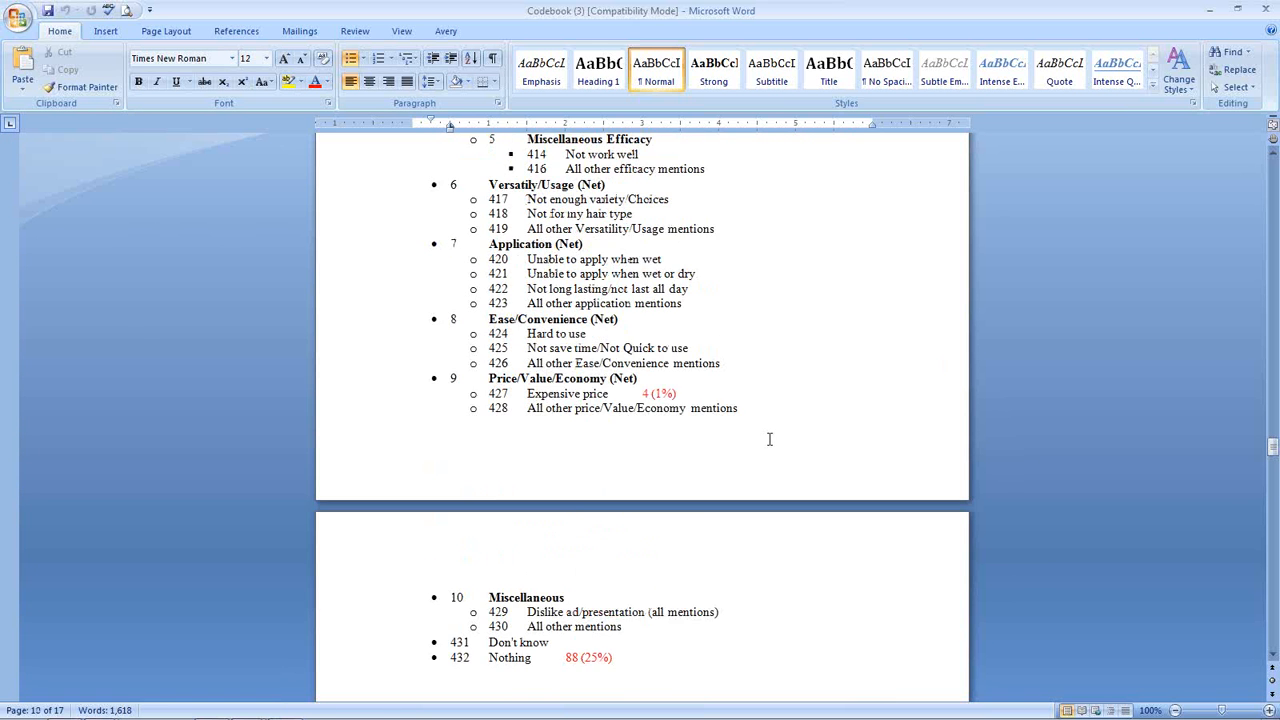
scroll(768, 438, "up", 15)
scroll(765, 440, "down", 5)
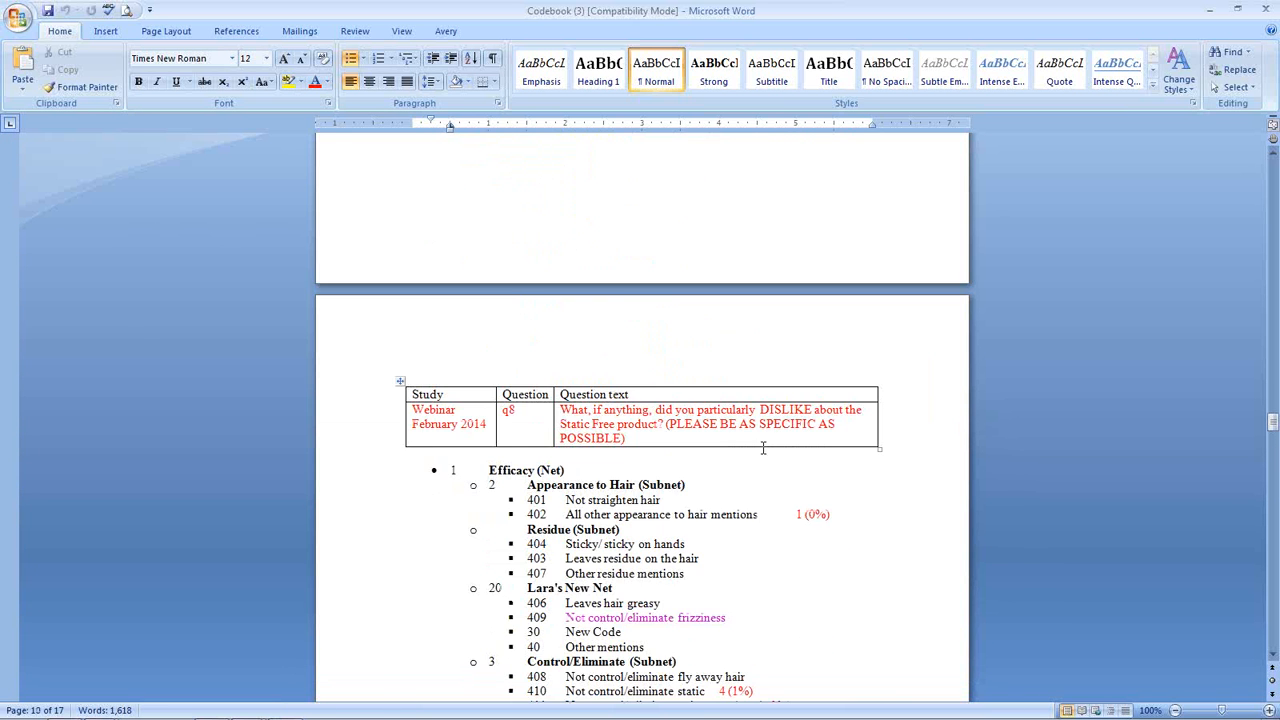
scroll(763, 448, "down", 15)
scroll(755, 513, "down", 12)
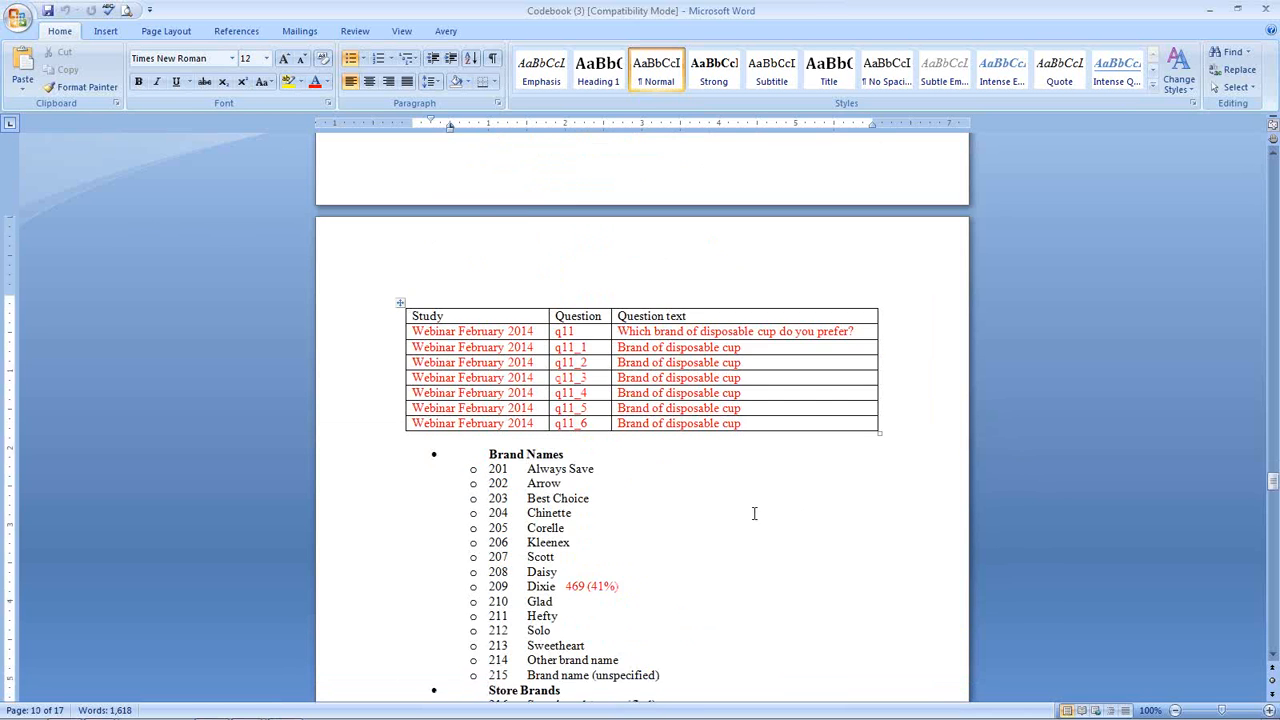
scroll(515, 290, "up", 1)
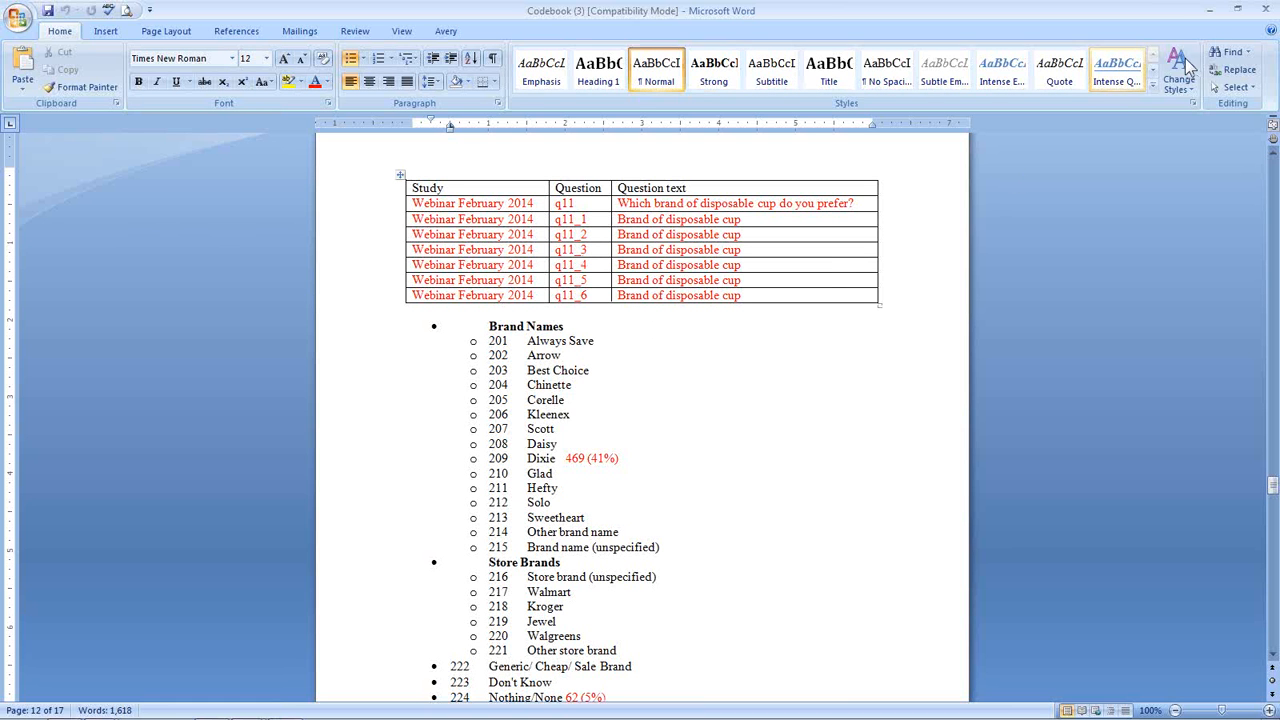
- Show code output IDs and hide net numbers in the codebook display settings
left_click(1212, 11)
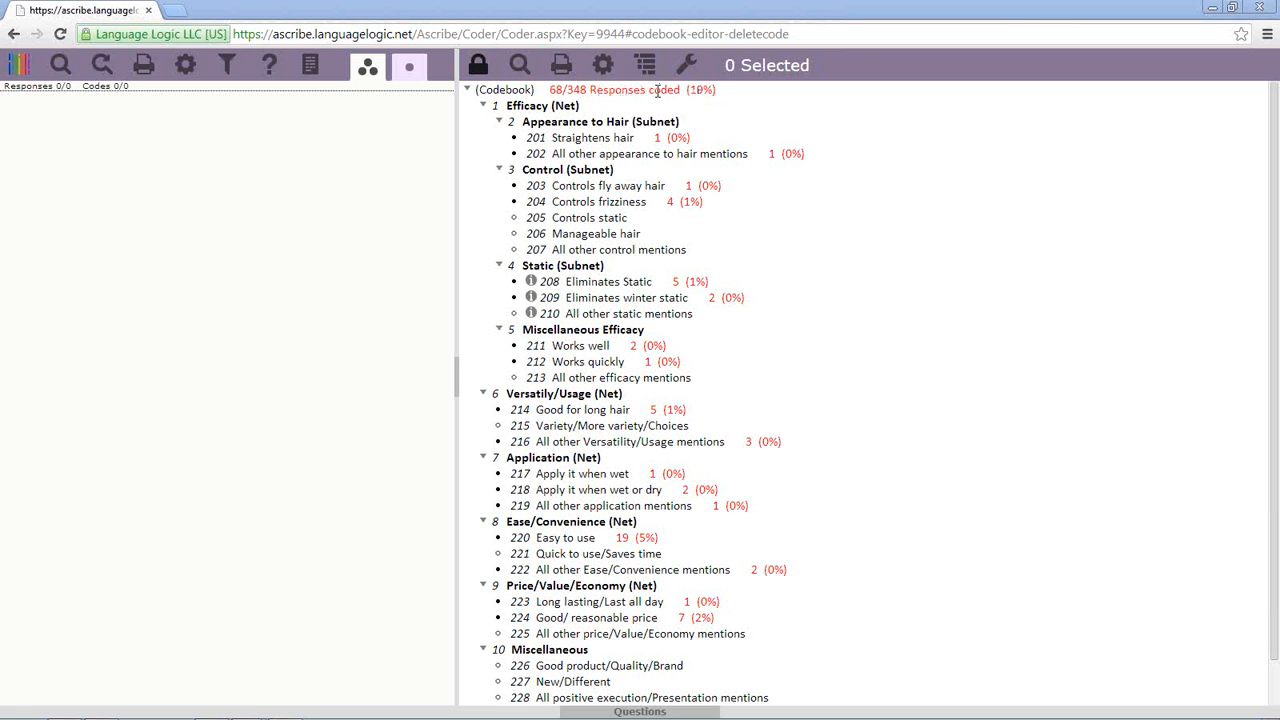
left_click(603, 64)
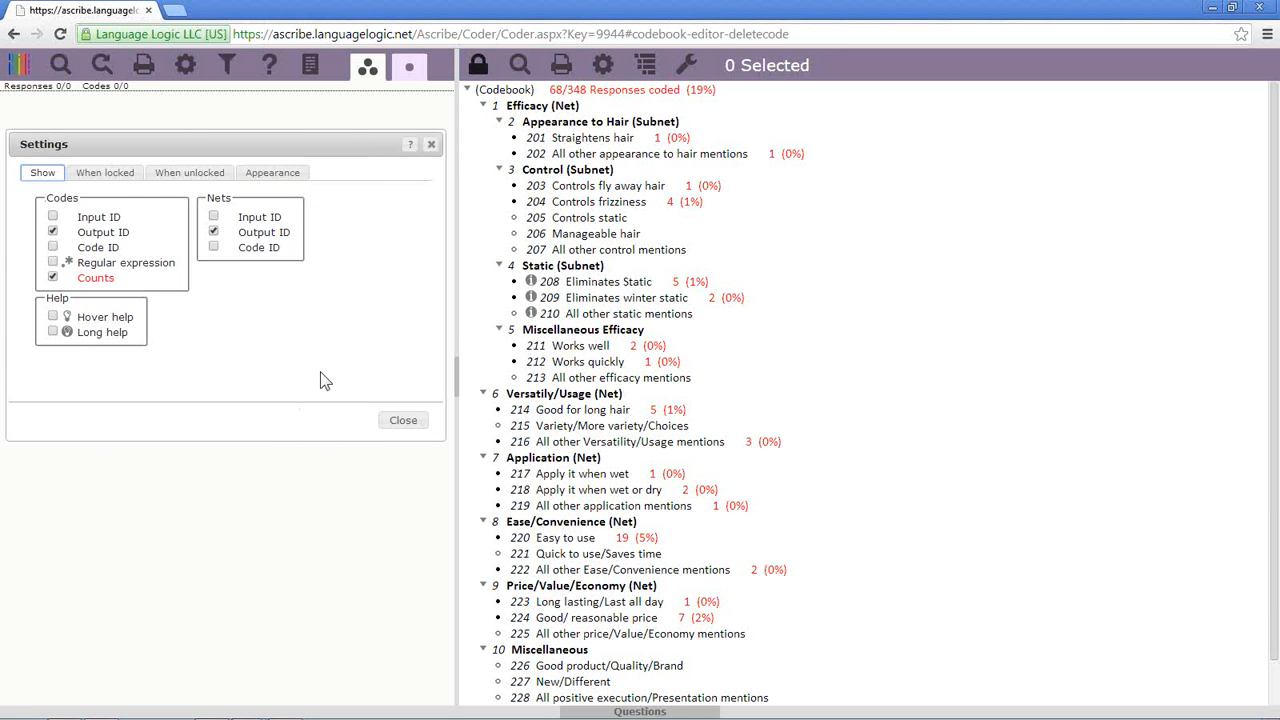
left_click(53, 217)
left_click(53, 217)
left_click(53, 231)
left_click(53, 277)
left_click(53, 263)
left_click(53, 263)
left_click(213, 232)
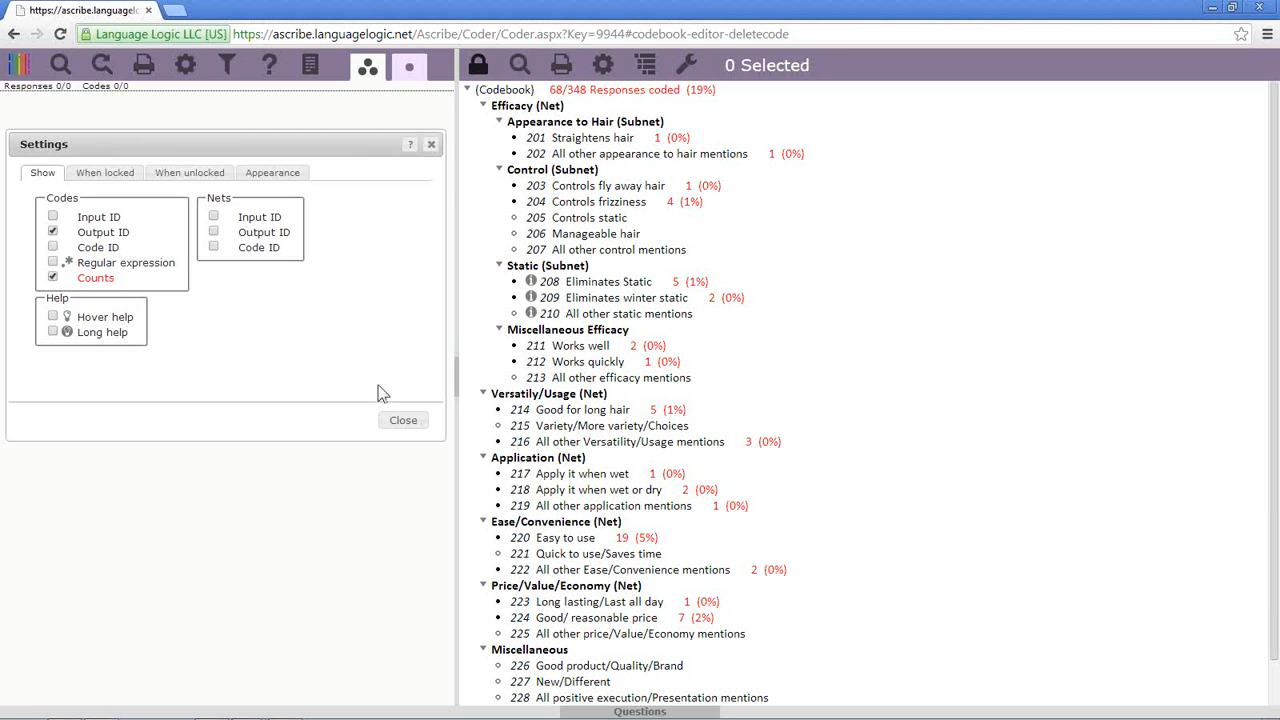
- Review the hover help of code 211 Works well without saving, then switch hover help off
left_click(53, 317)
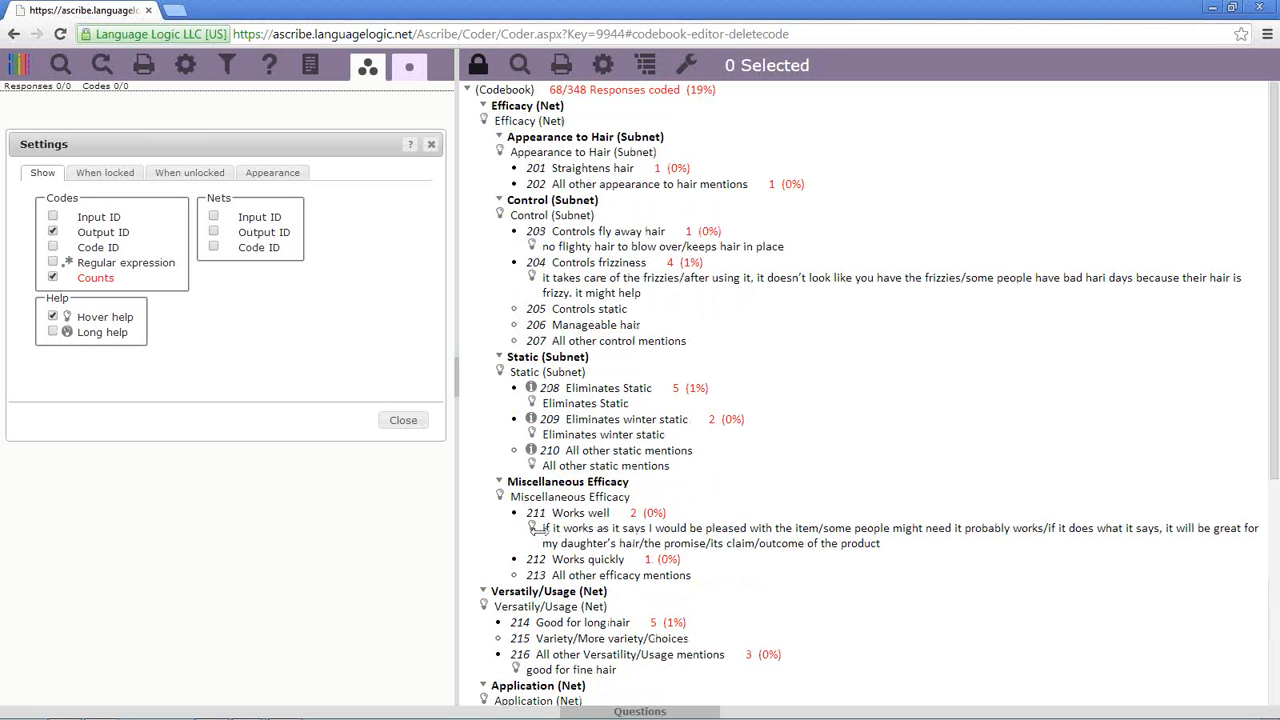
left_click(597, 527)
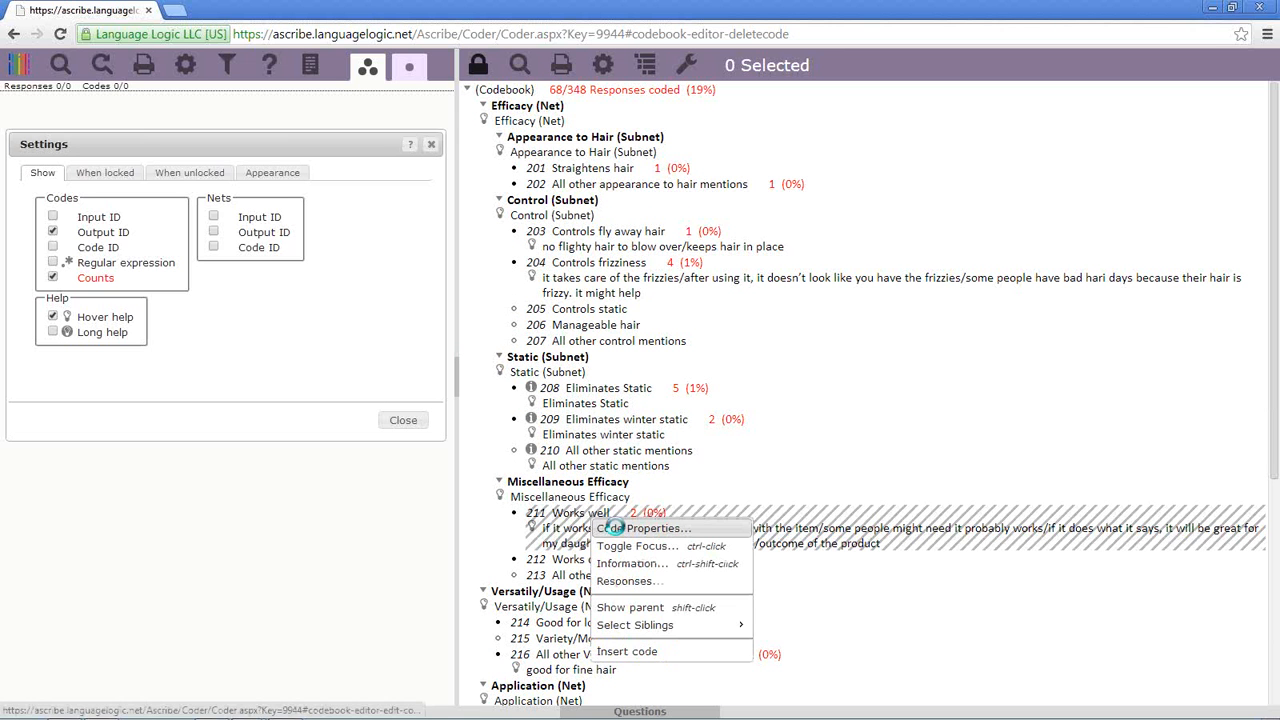
left_click(640, 528)
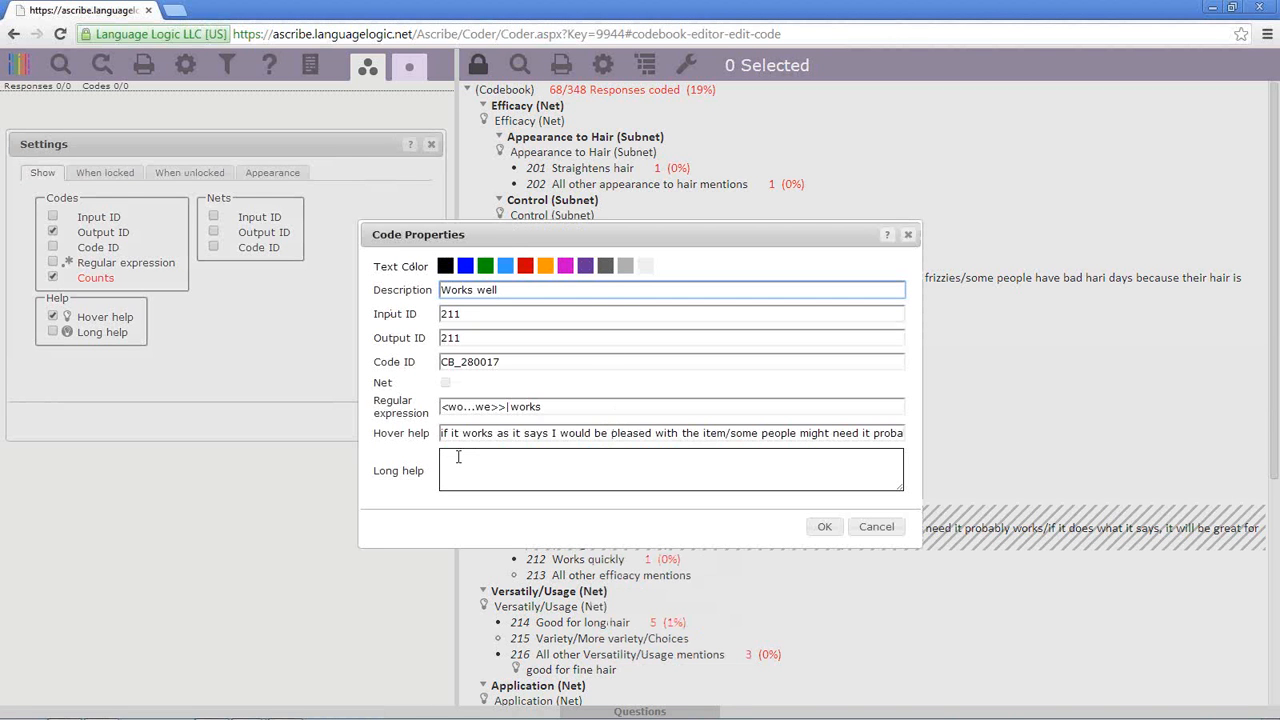
left_click_drag(440, 433, 1041, 431)
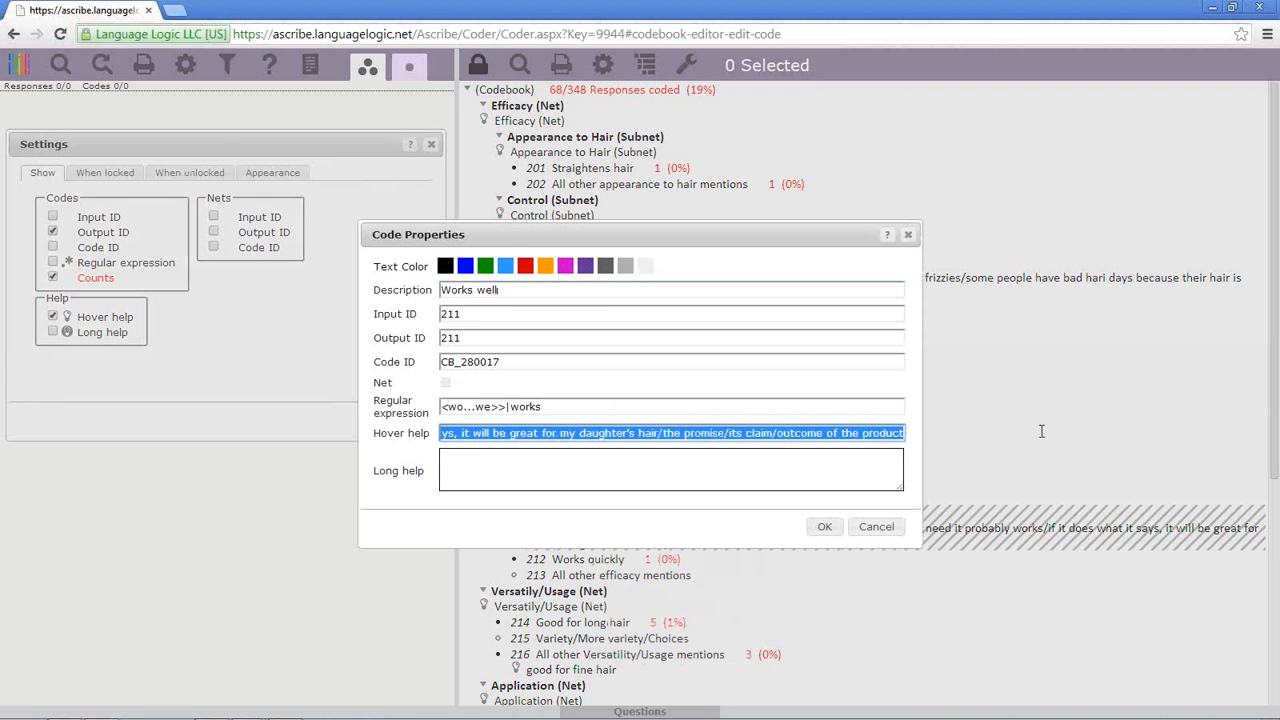
left_click_drag(920, 437, 325, 440)
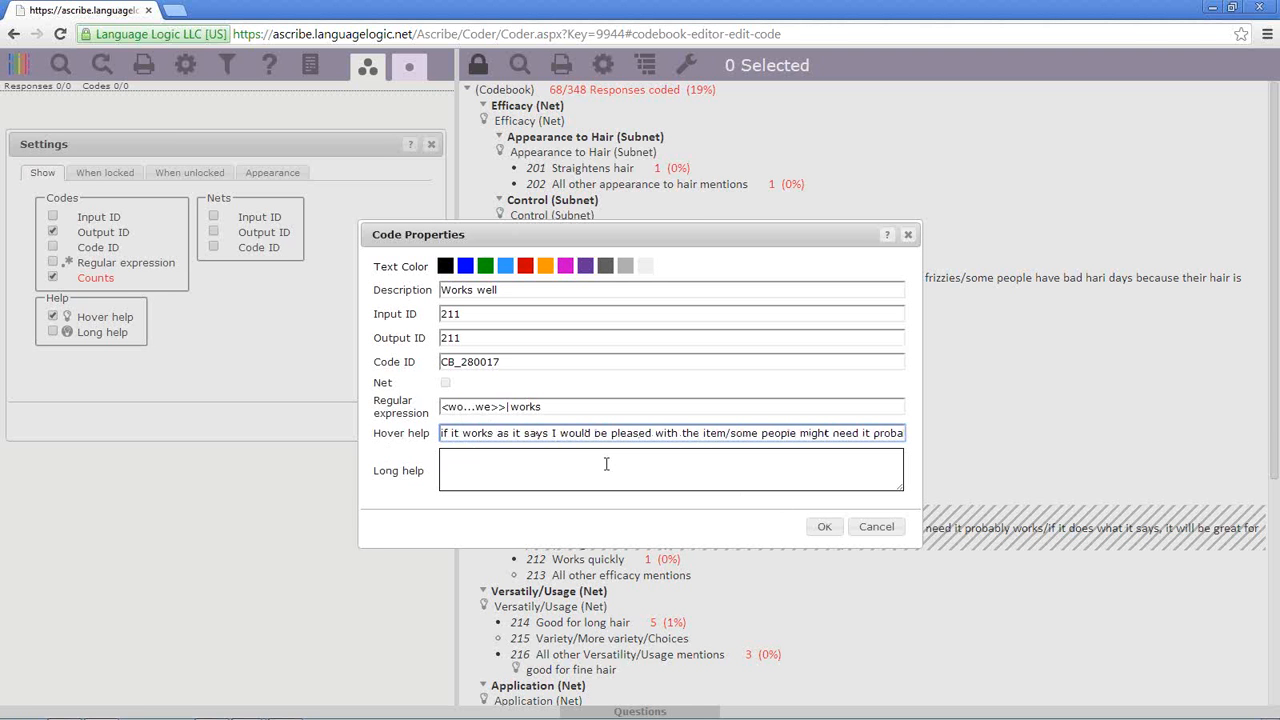
left_click(866, 525)
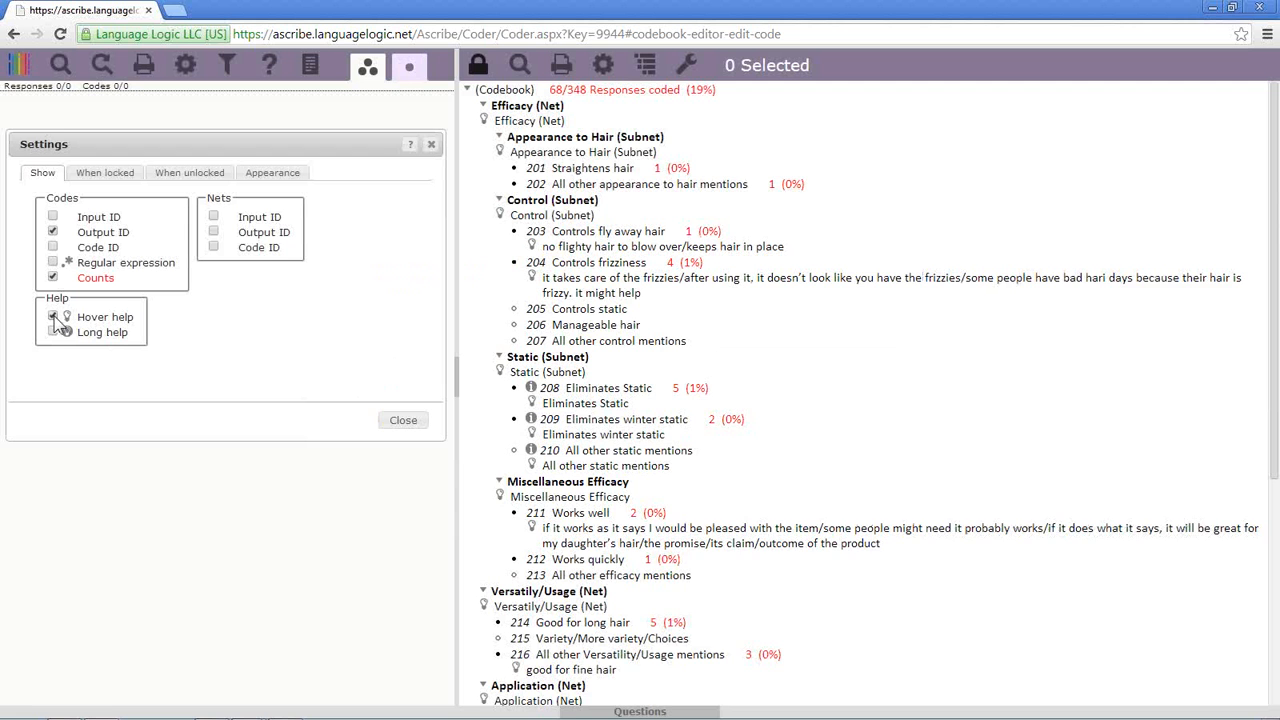
left_click(53, 316)
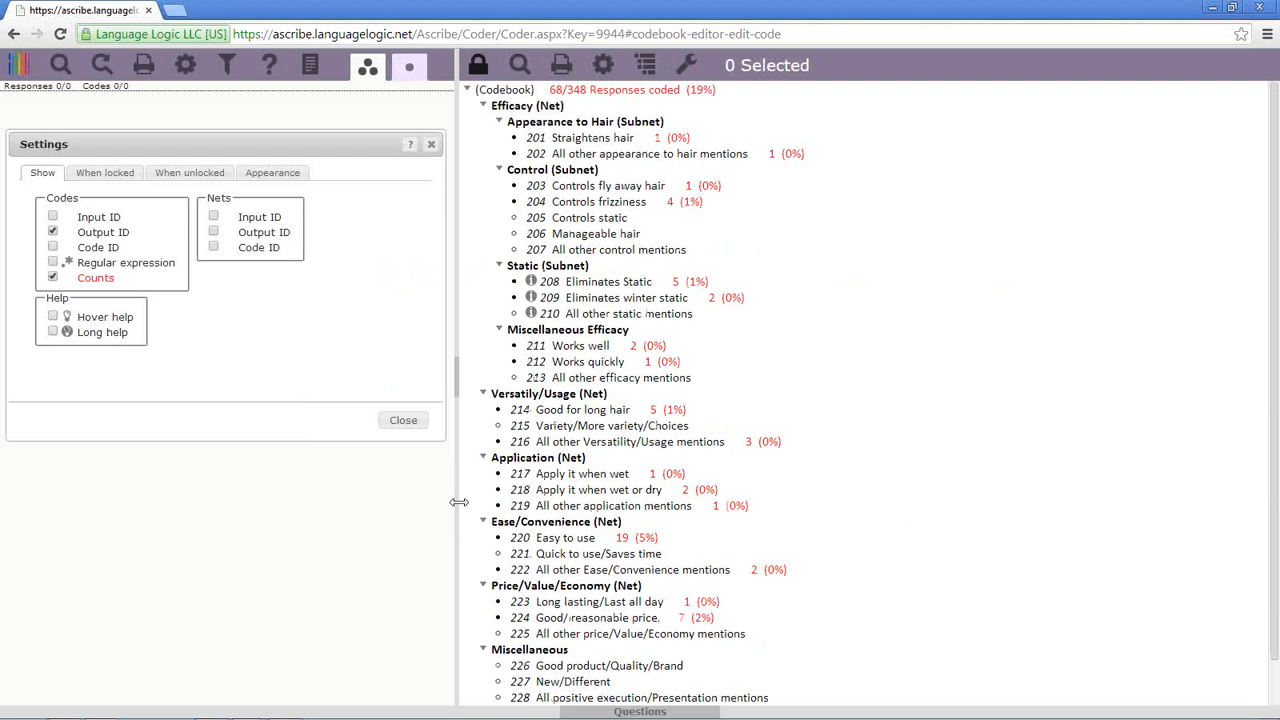
- In the When locked settings, try row borders and add selection checkboxes beside codes
left_click(101, 176)
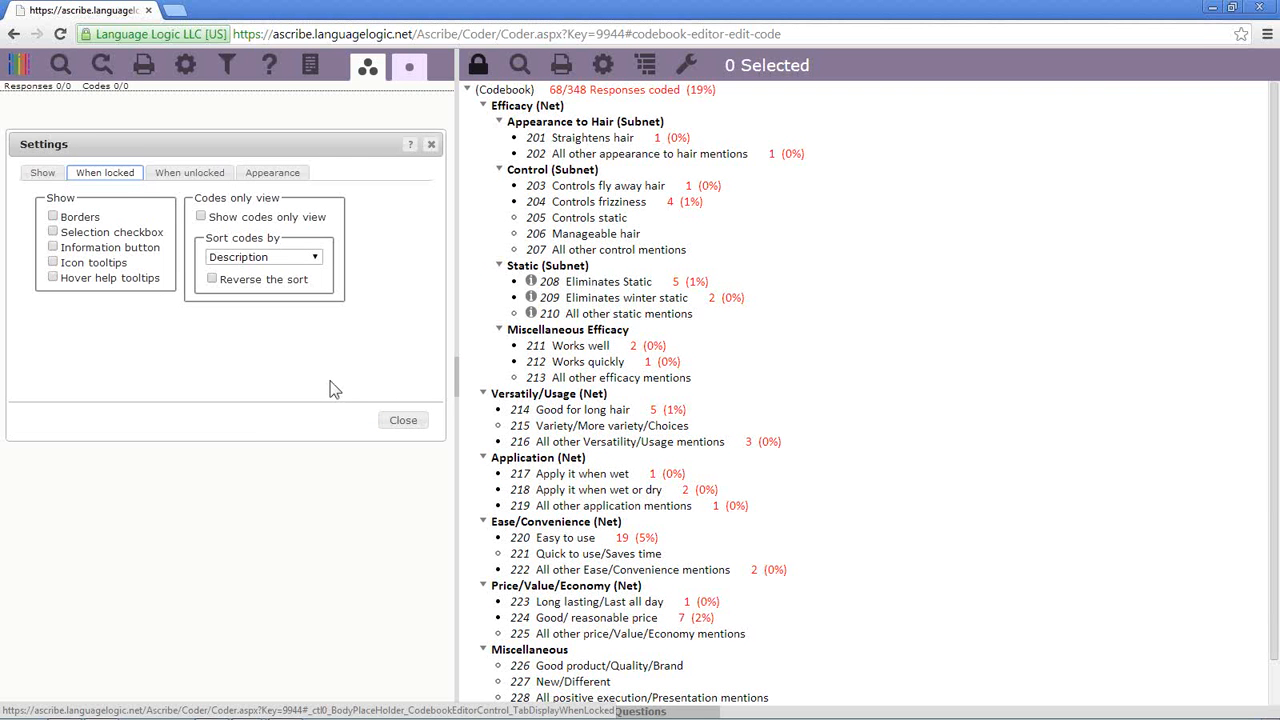
left_click(53, 217)
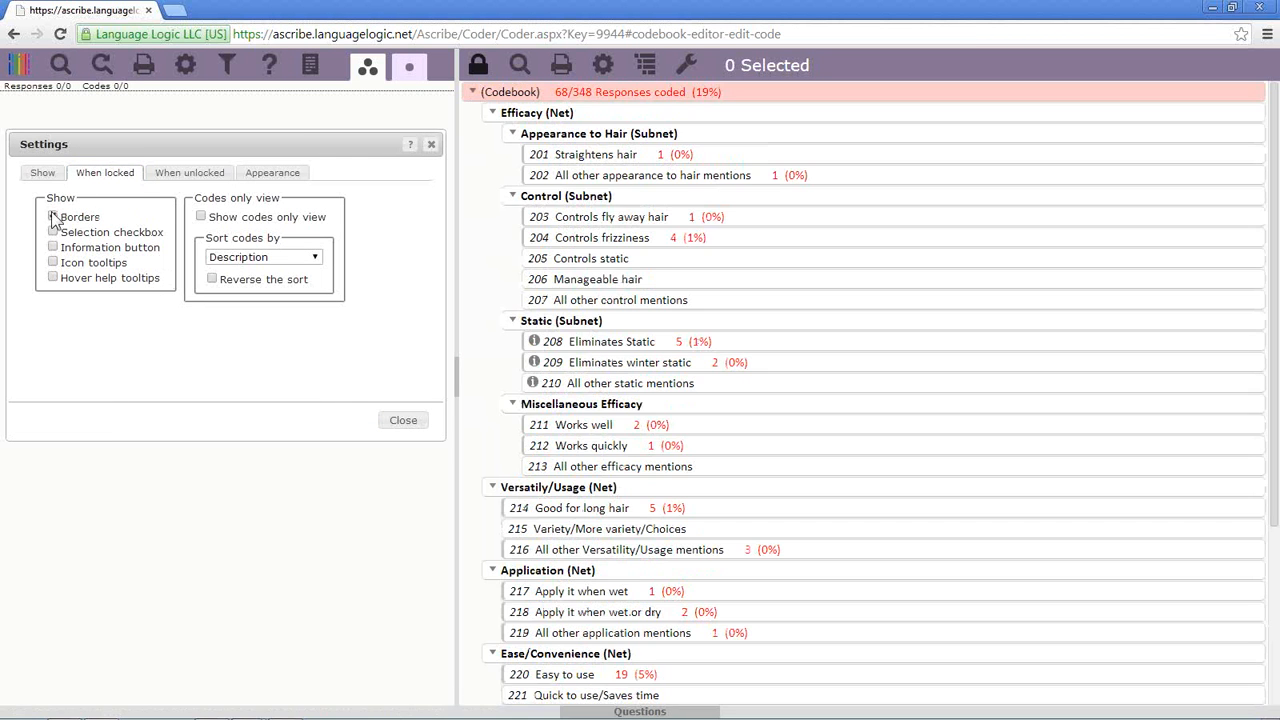
left_click(53, 217)
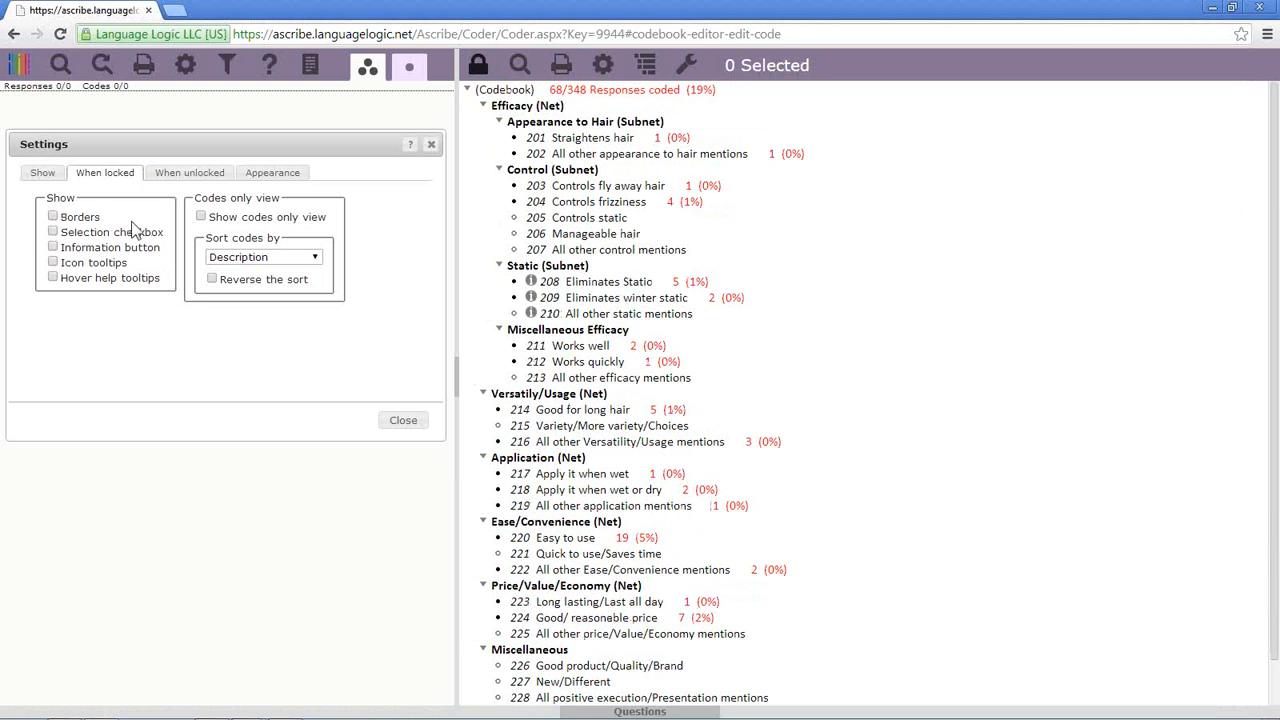
left_click(53, 232)
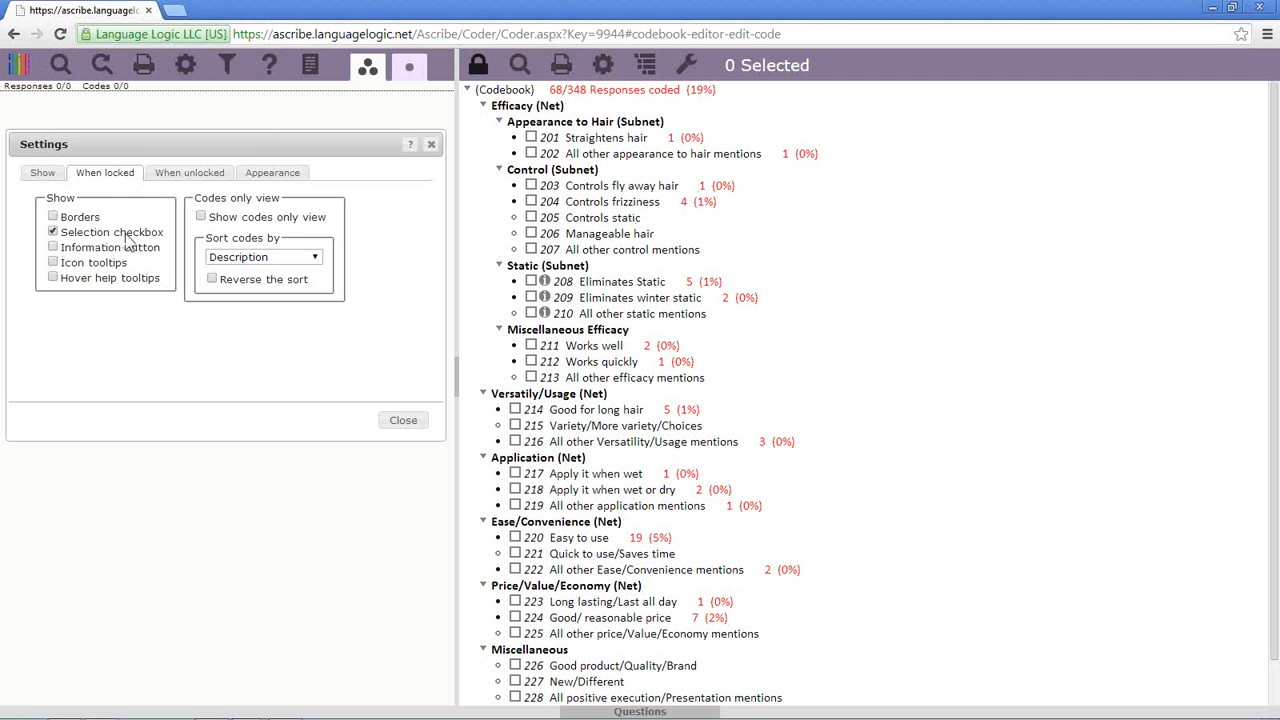
- Tick and untick codes 203, 204 and 205, then remove the selection checkboxes
left_click(531, 185)
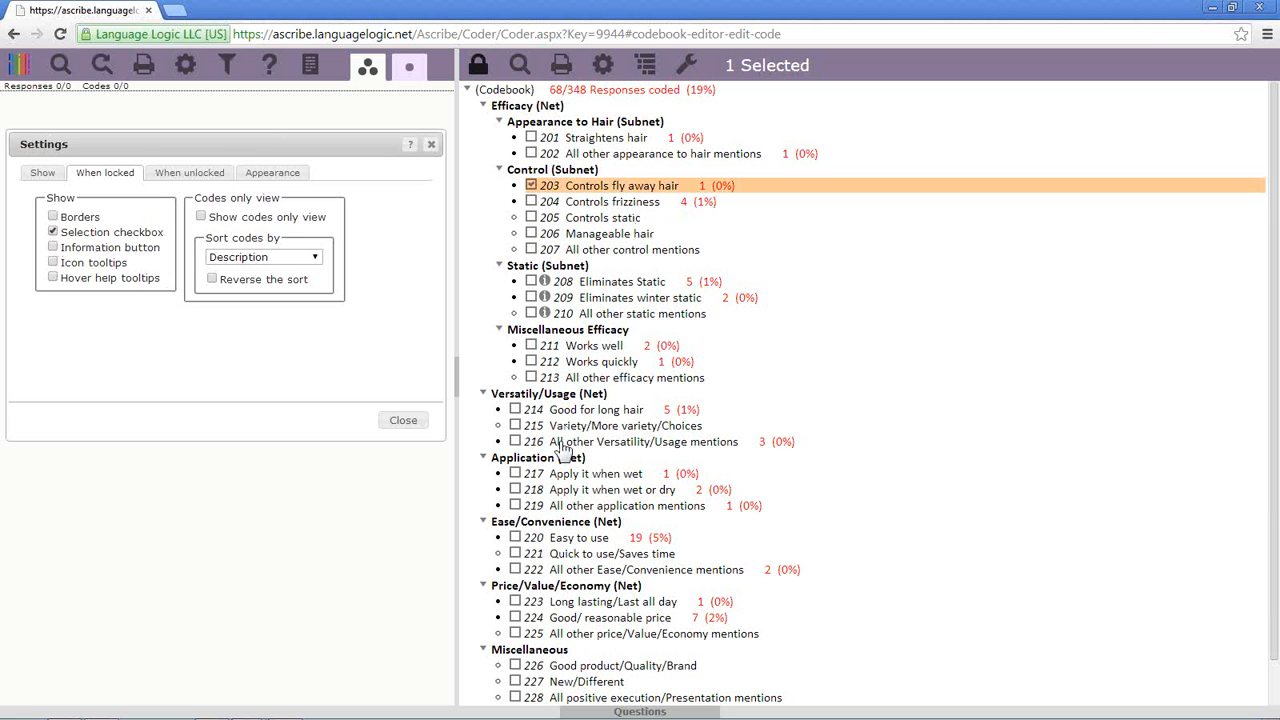
left_click(531, 201)
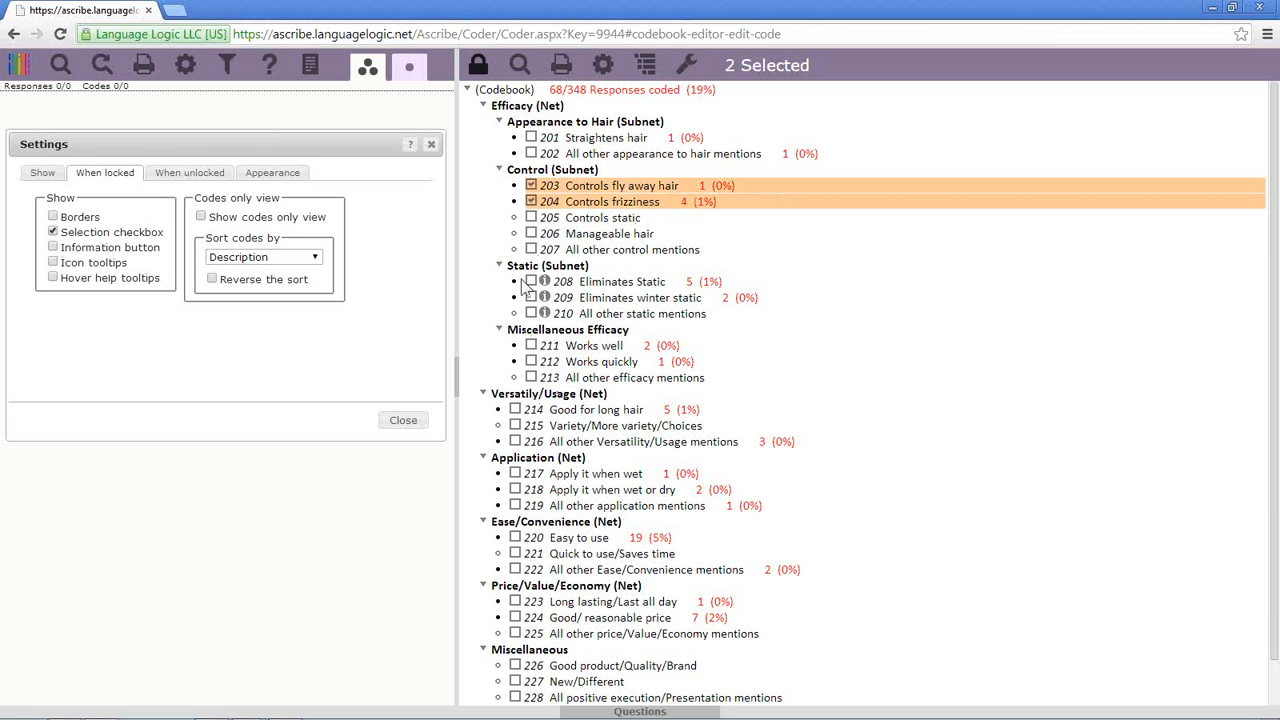
left_click(531, 217)
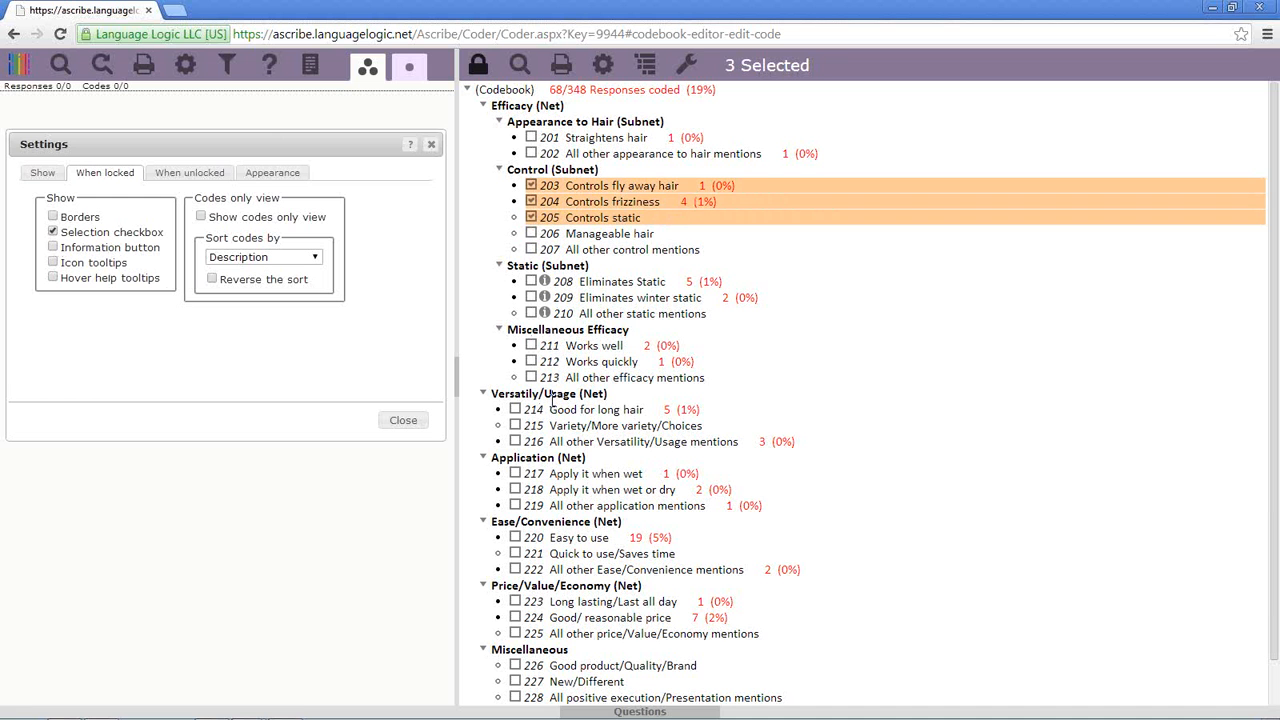
left_click(531, 217)
left_click(531, 201)
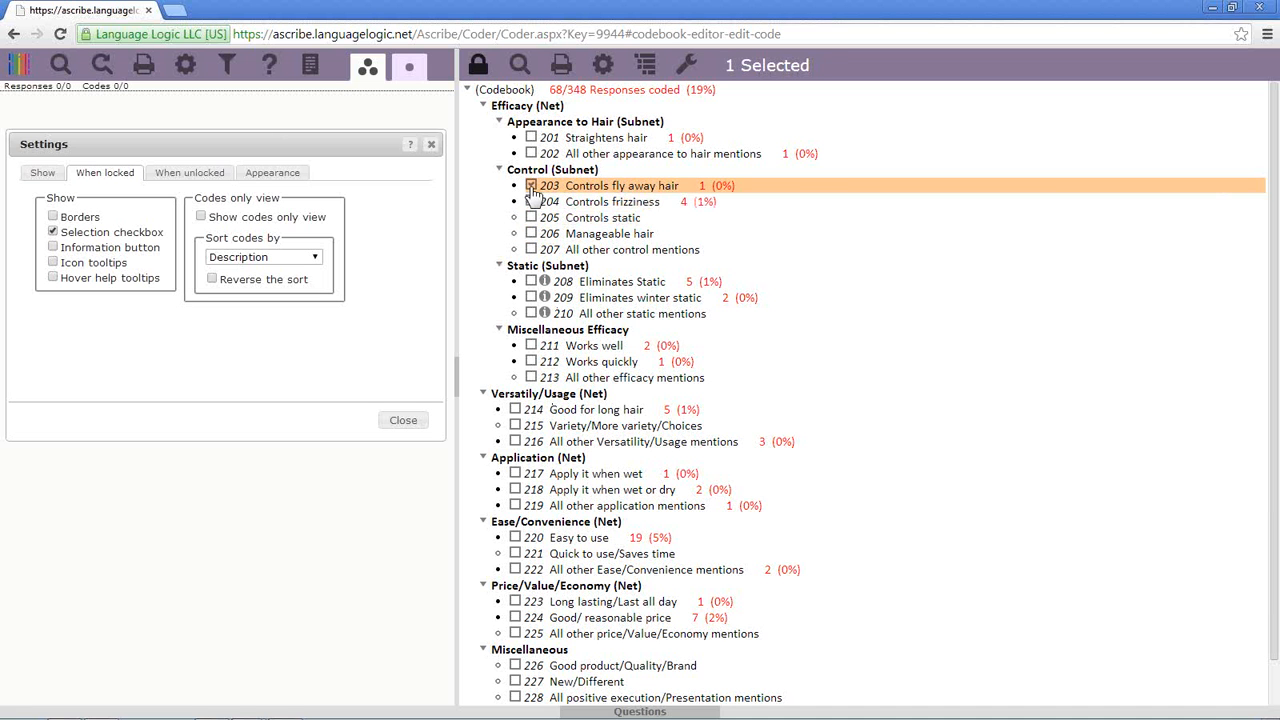
left_click(531, 185)
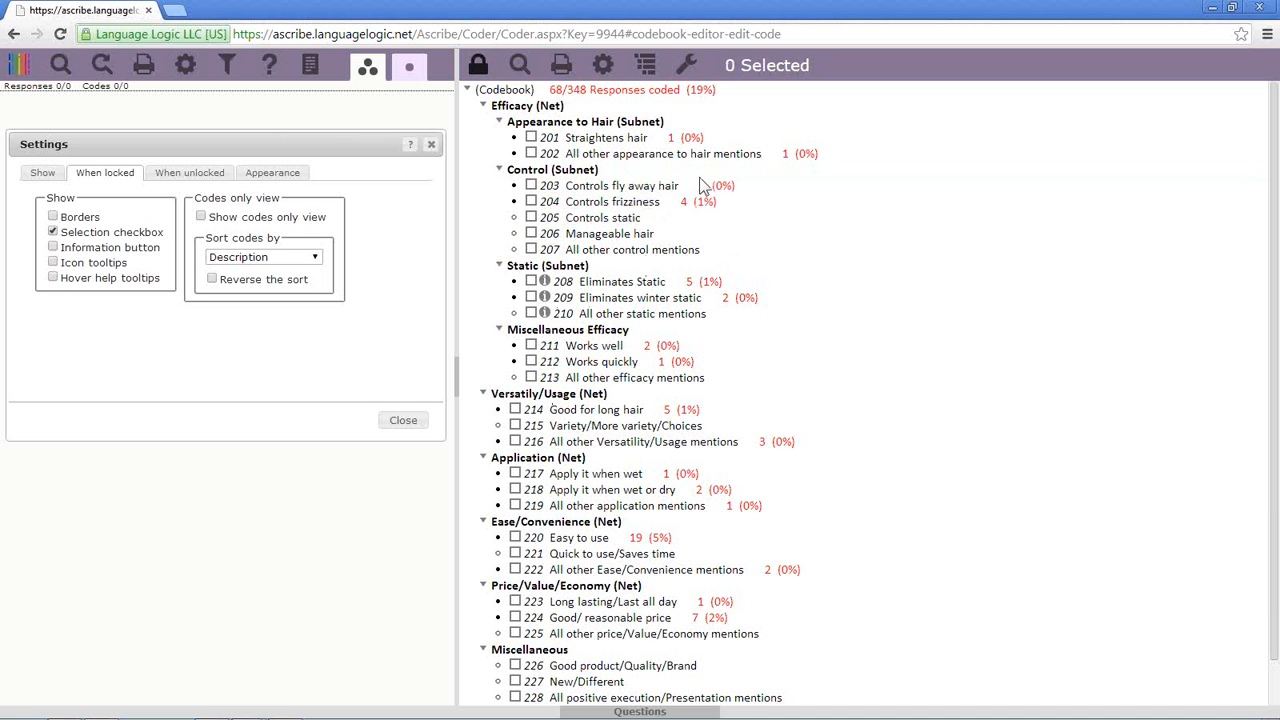
left_click(531, 186)
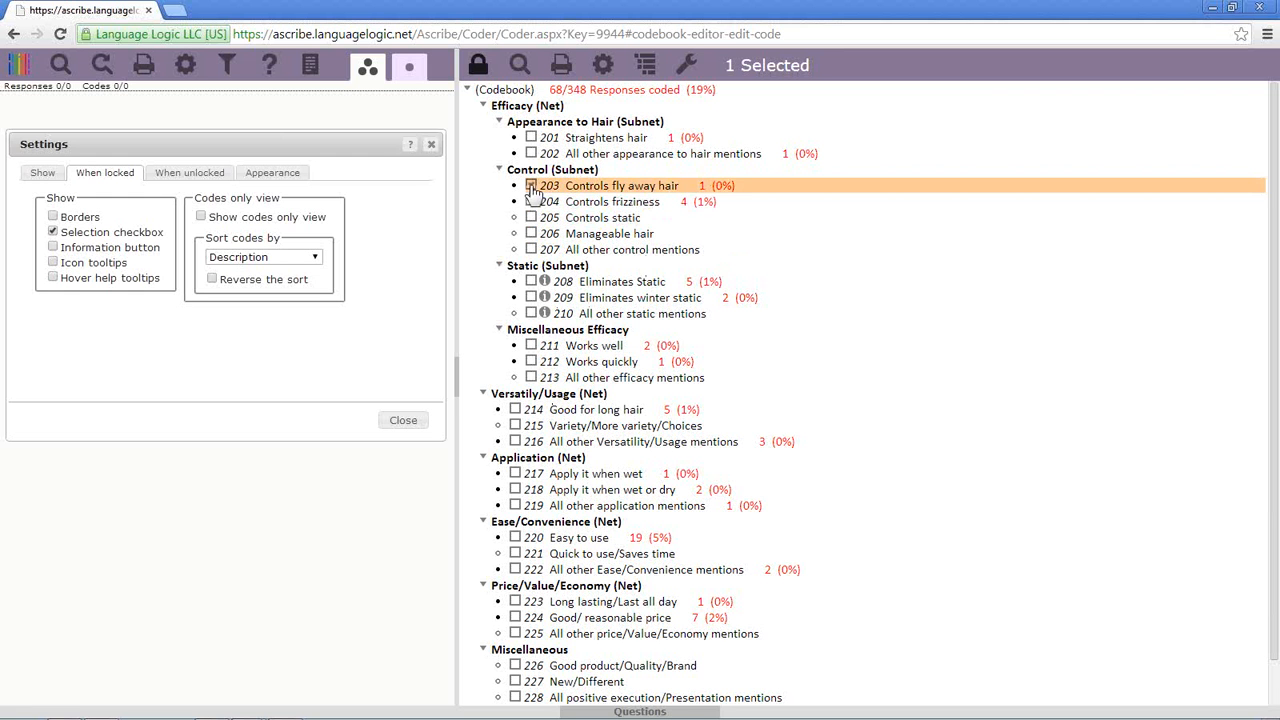
left_click(531, 187)
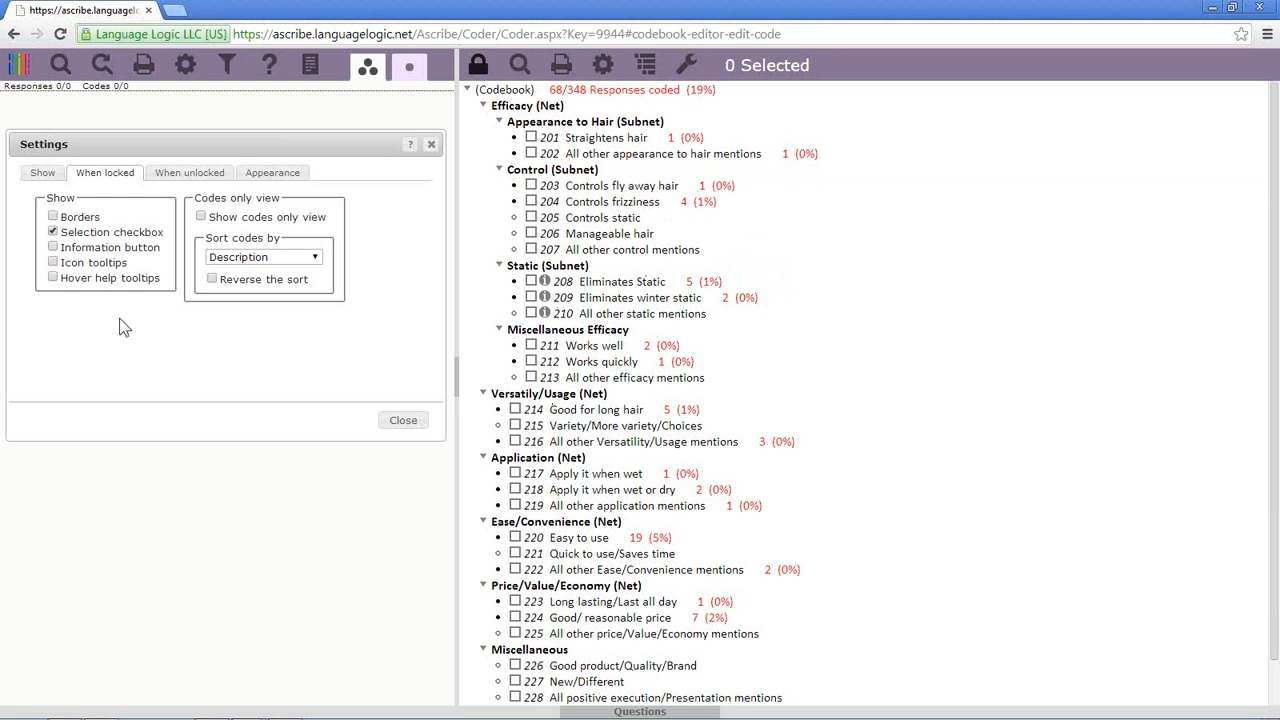
left_click(53, 231)
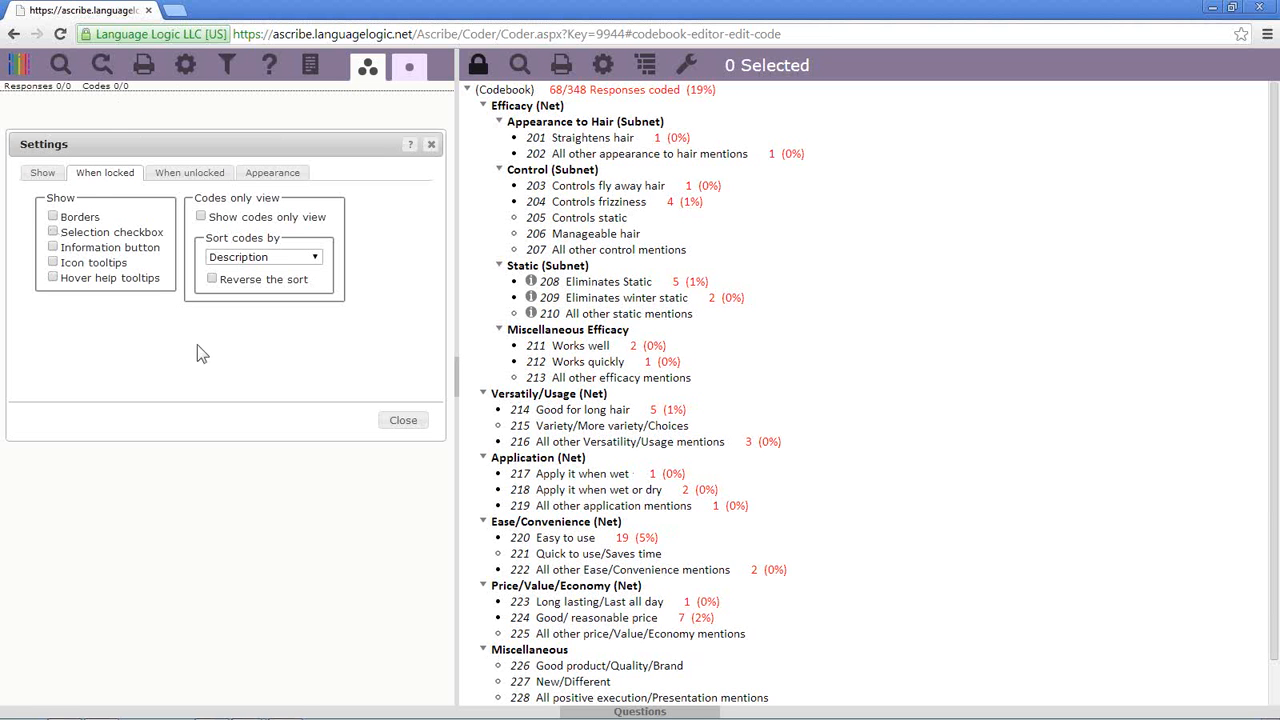
- Turn on information icons and review code 204 Controls frizziness's usage information, then close it
left_click(53, 247)
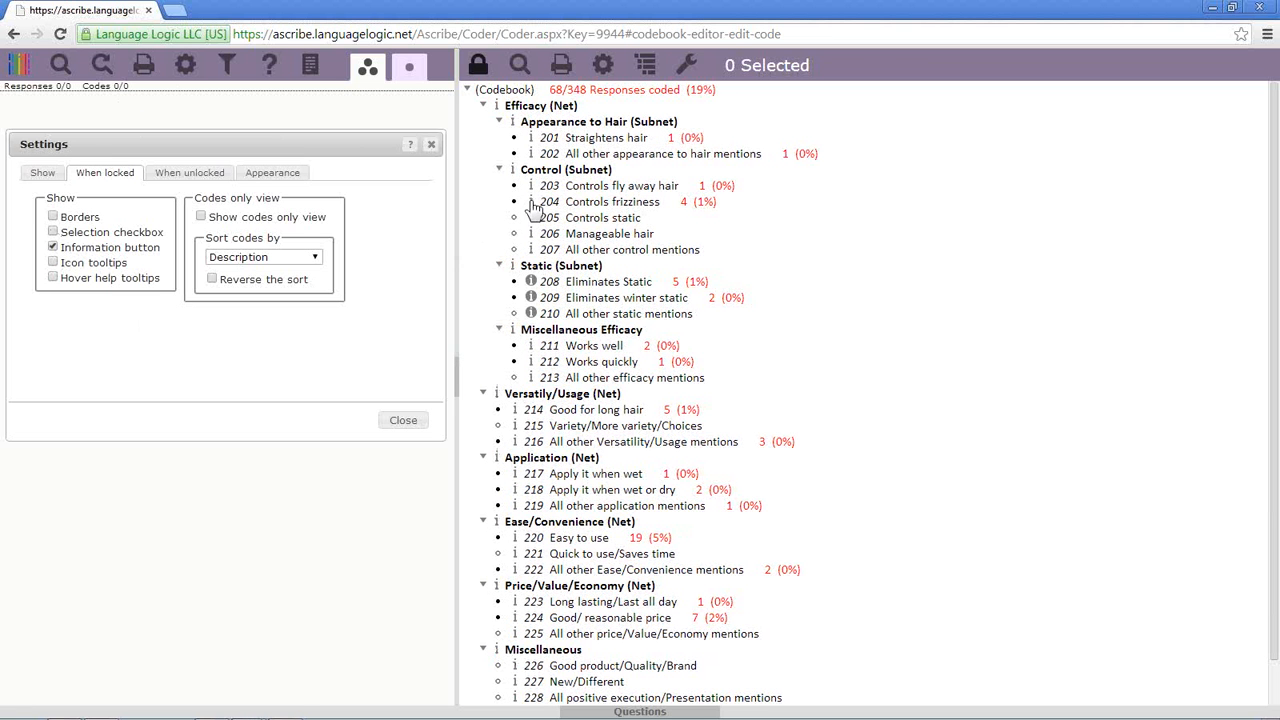
right_click(592, 207)
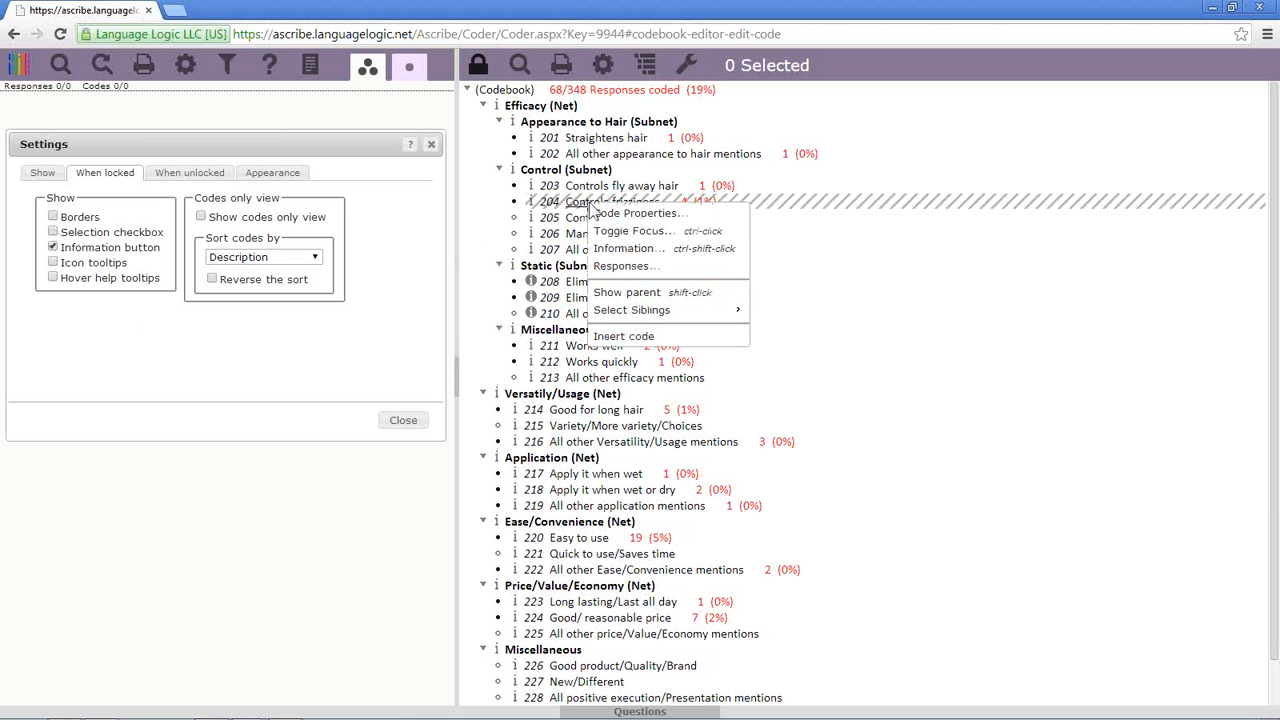
left_click(532, 211)
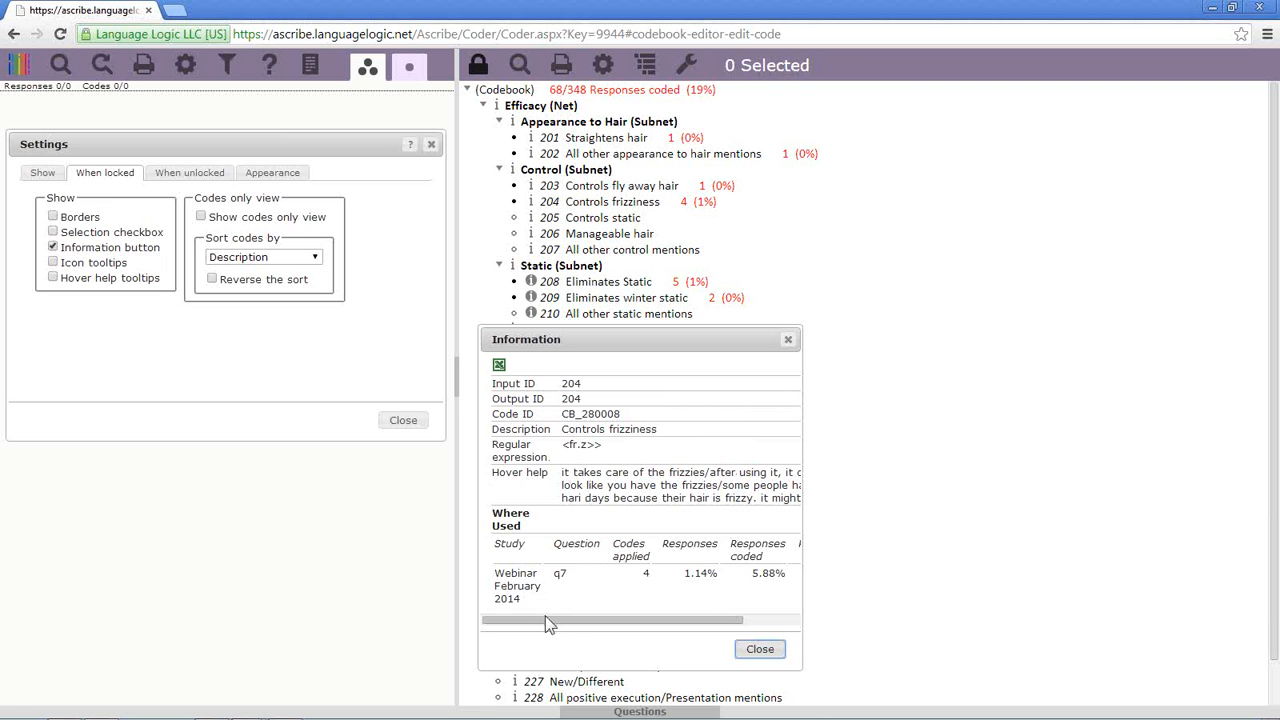
left_click_drag(549, 620, 688, 626)
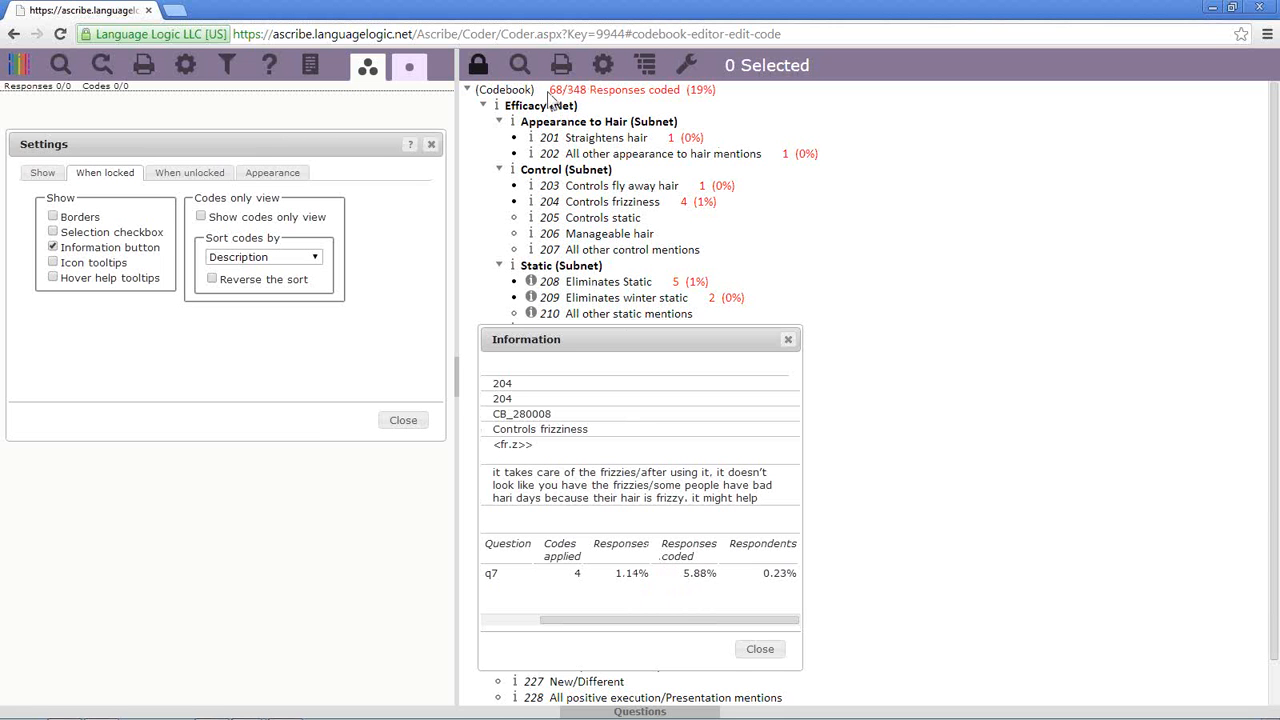
left_click(777, 654)
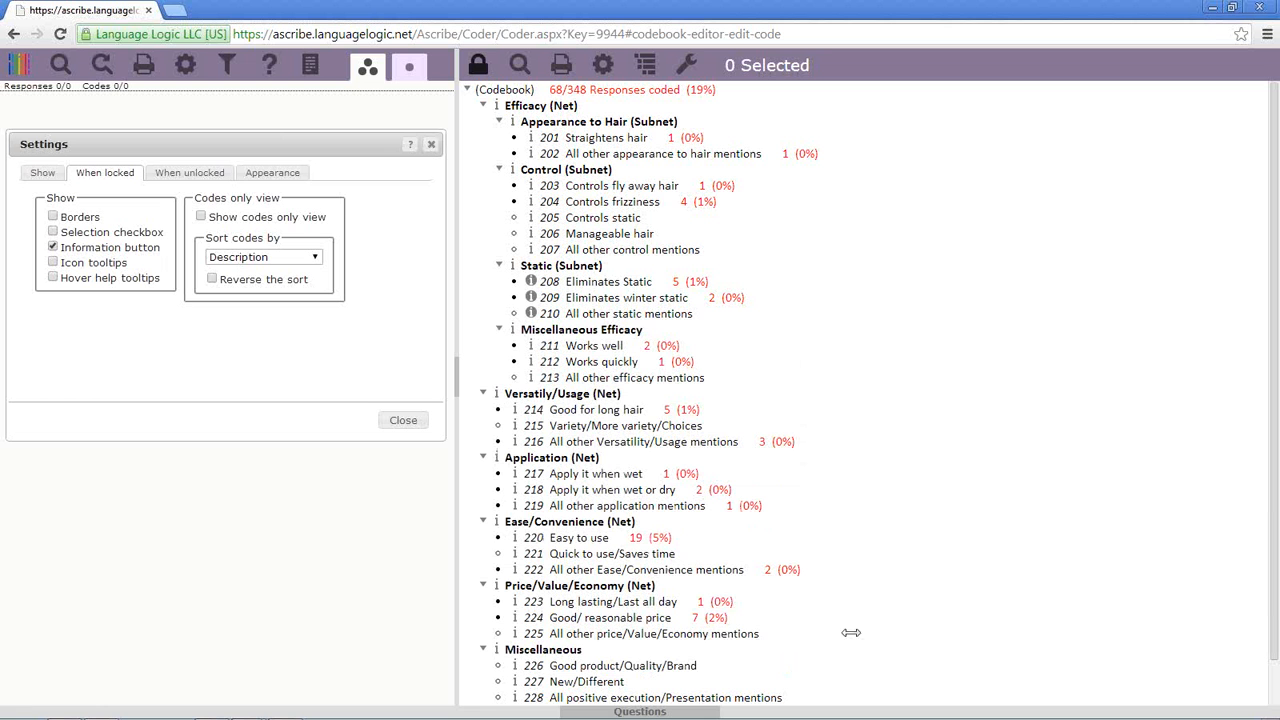
- Hide information icons, list codes only, and try Codebook order, Output ID, Frequency, then Description sorting
left_click(53, 247)
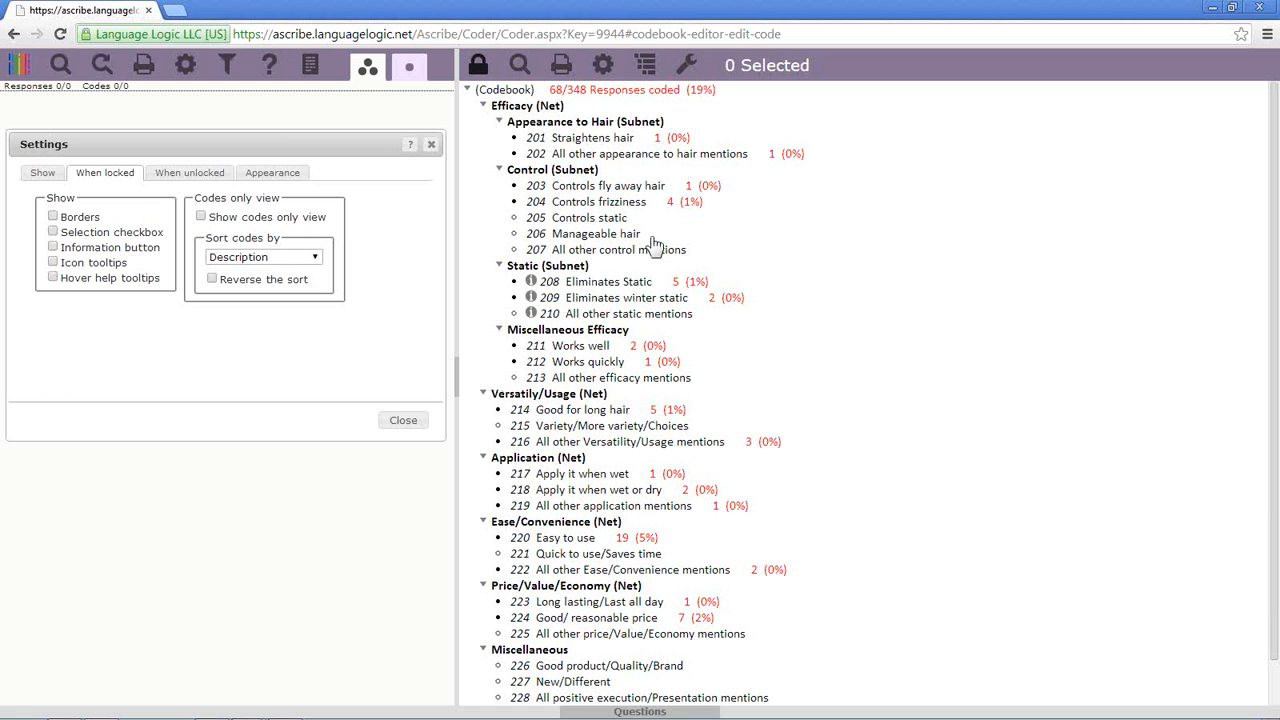
left_click(201, 217)
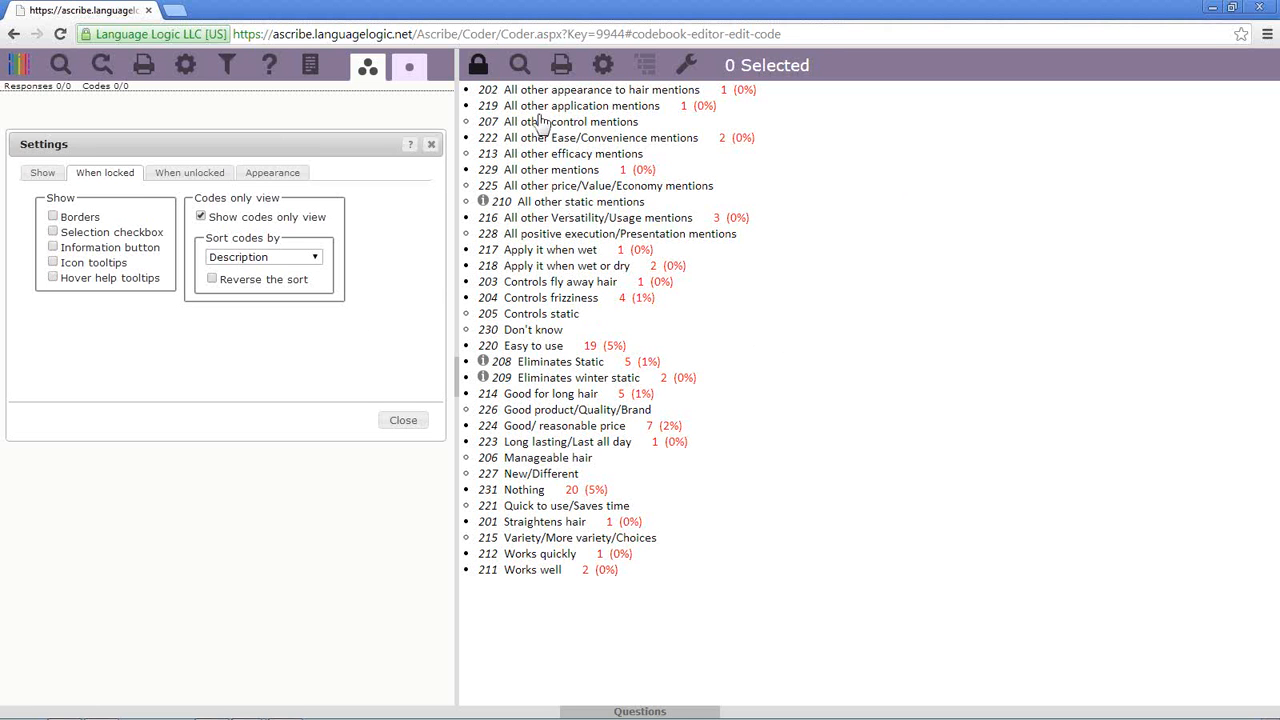
left_click(316, 259)
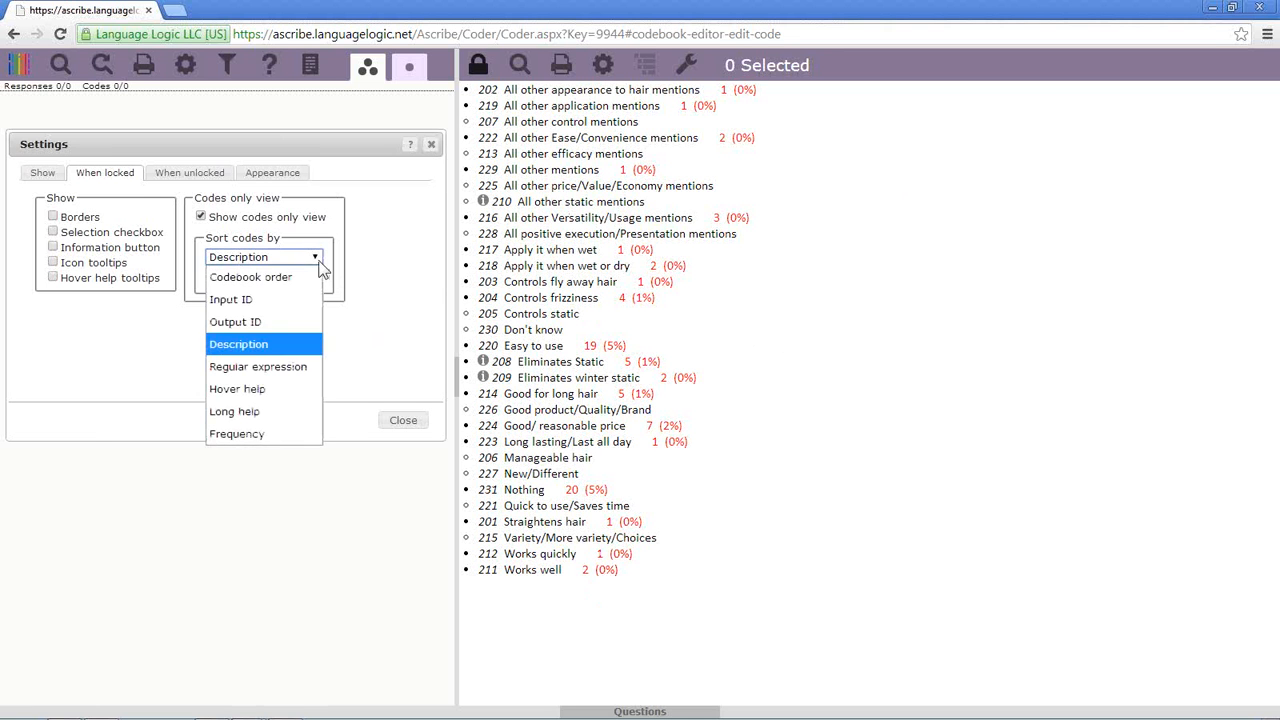
left_click(291, 280)
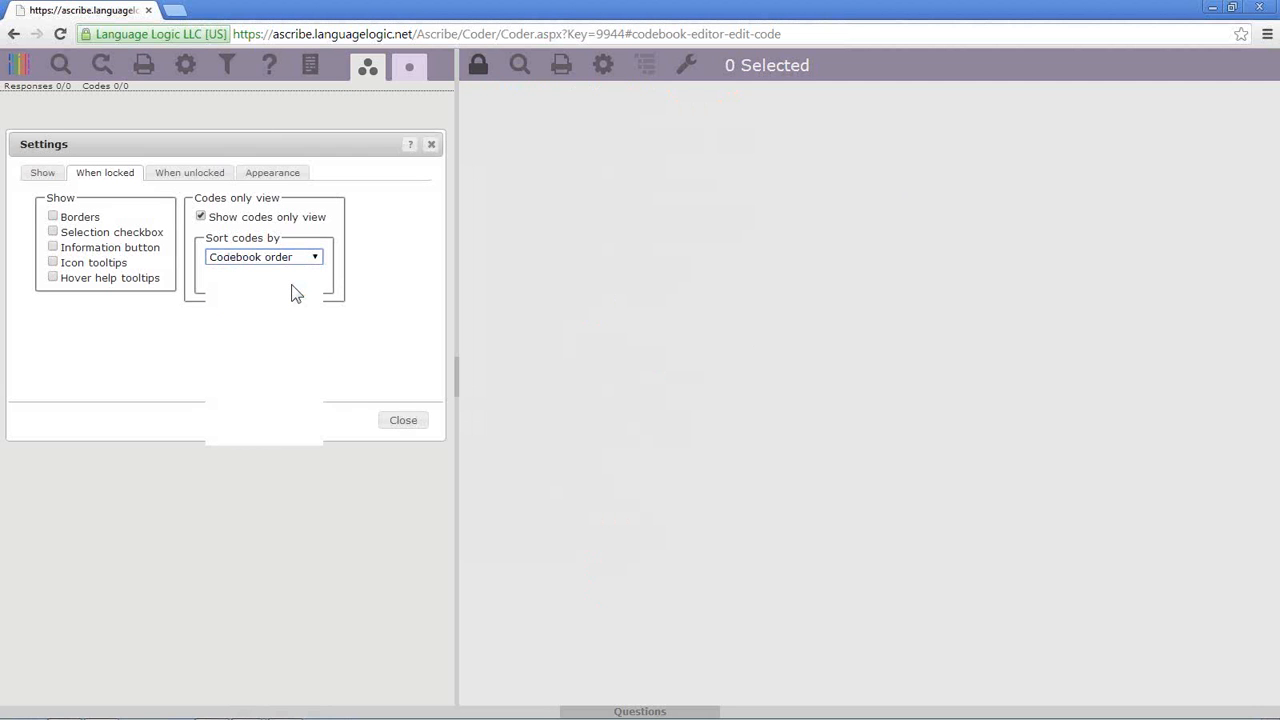
left_click(316, 257)
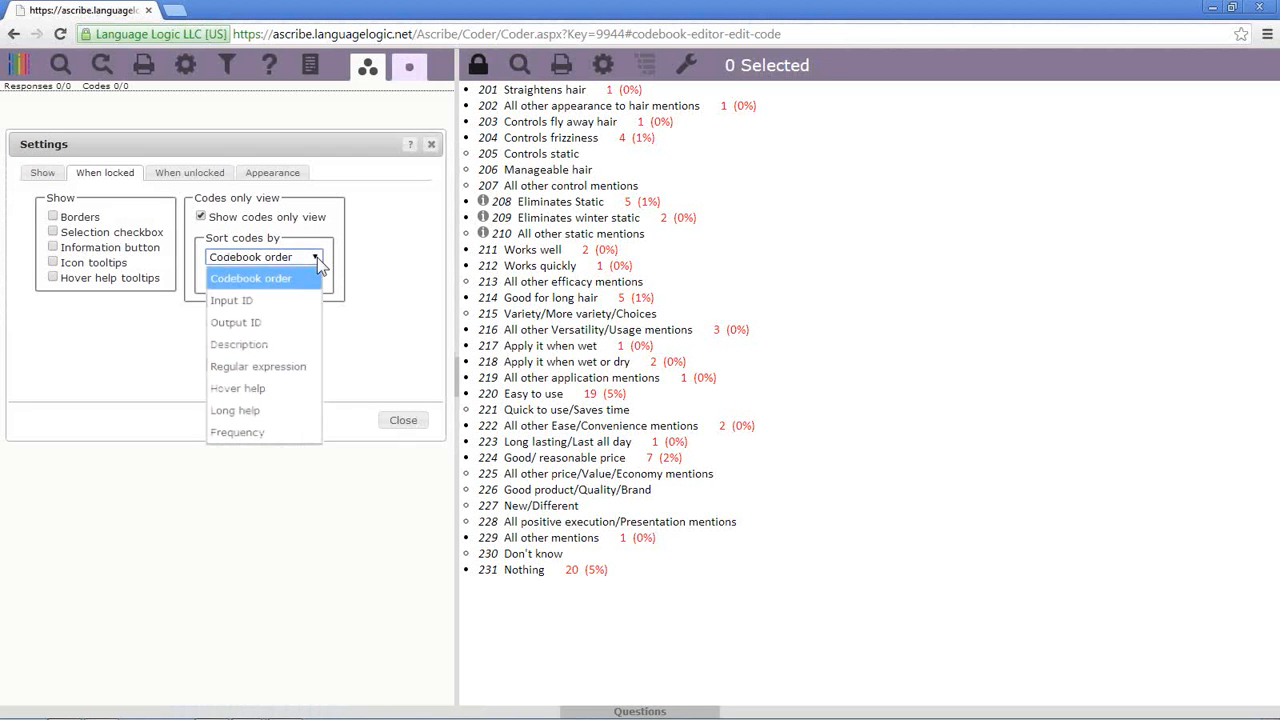
left_click(281, 319)
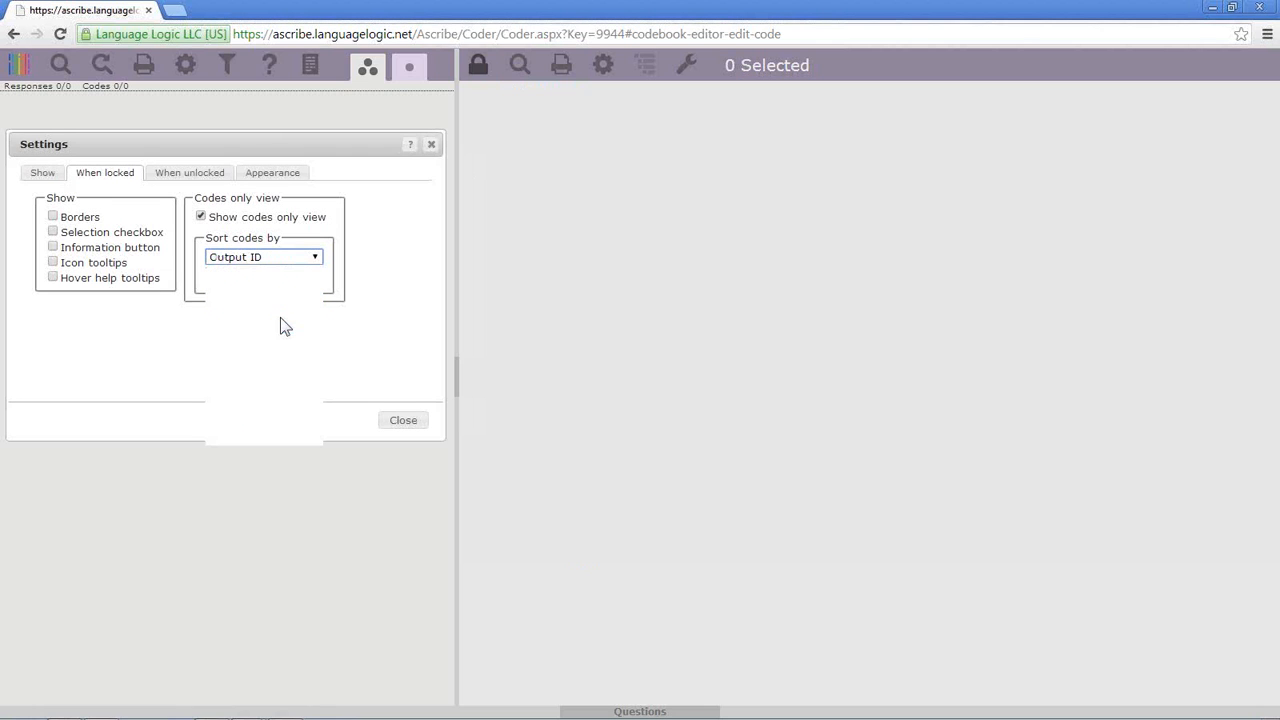
left_click(316, 257)
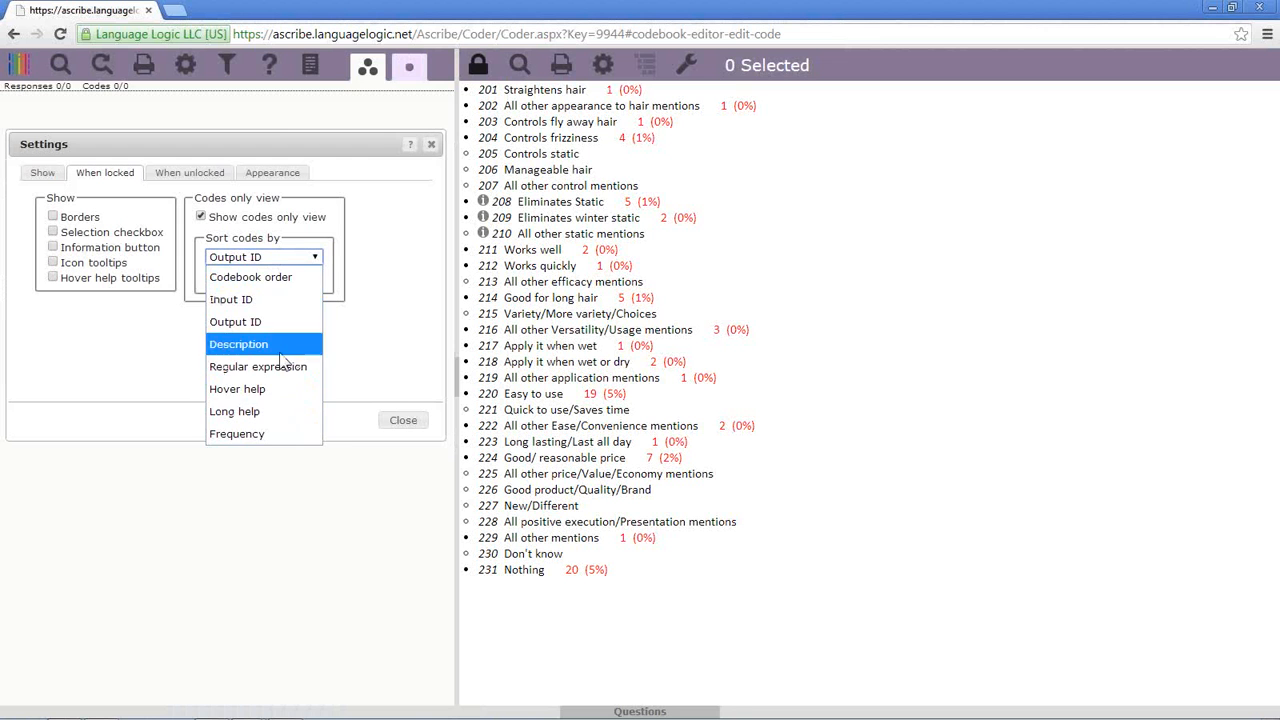
left_click(283, 432)
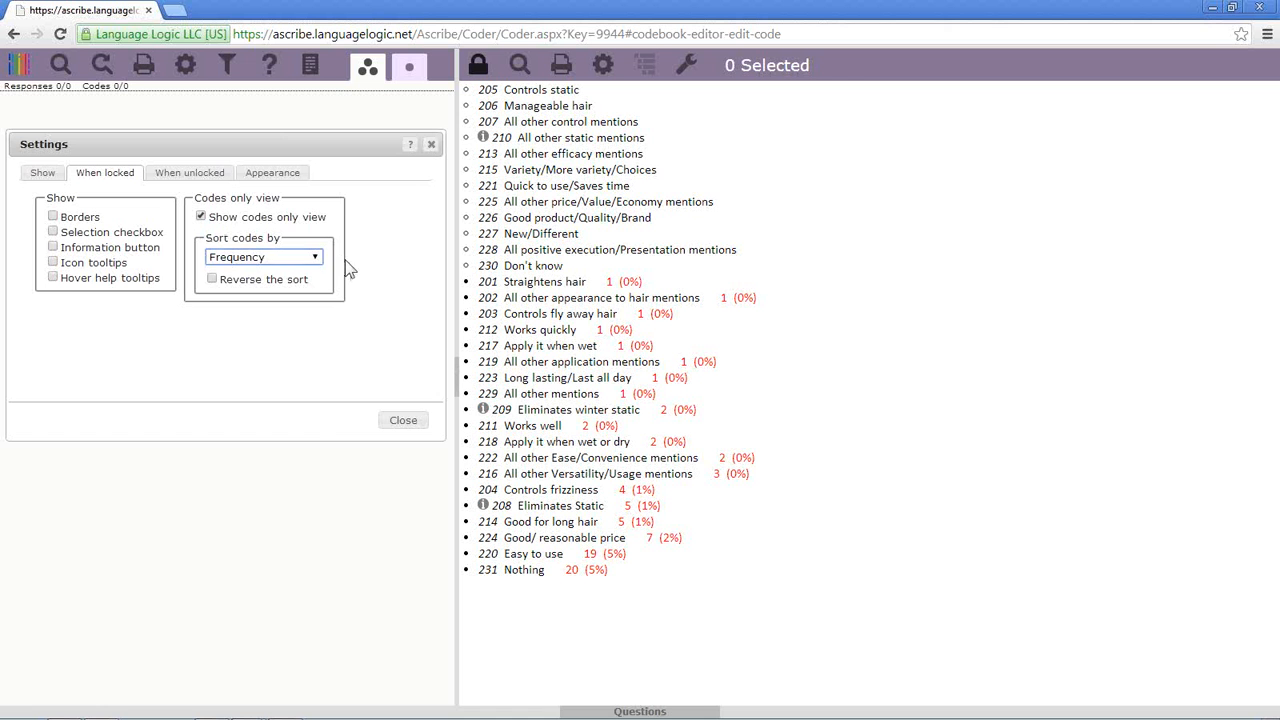
left_click(314, 258)
left_click(290, 343)
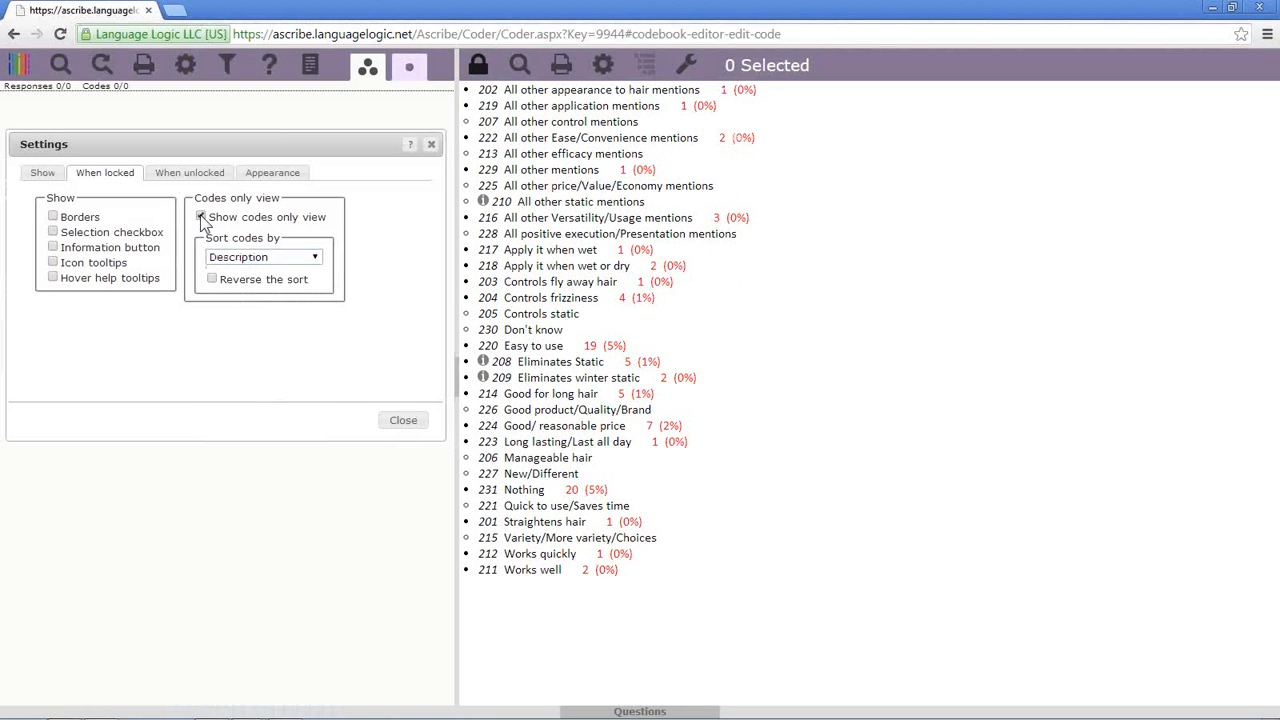
- Turn codes-only view off to restore the net-and-subnet tree, then view the When unlocked settings
left_click(201, 217)
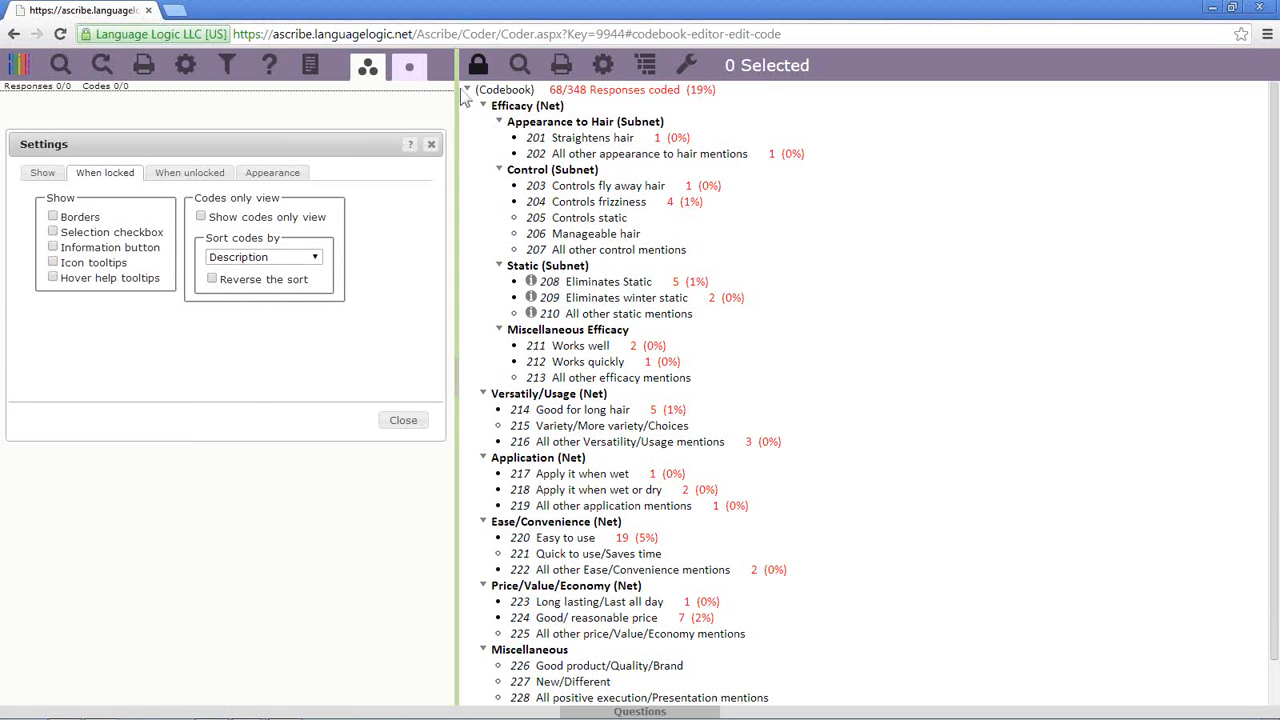
double_click(553, 89)
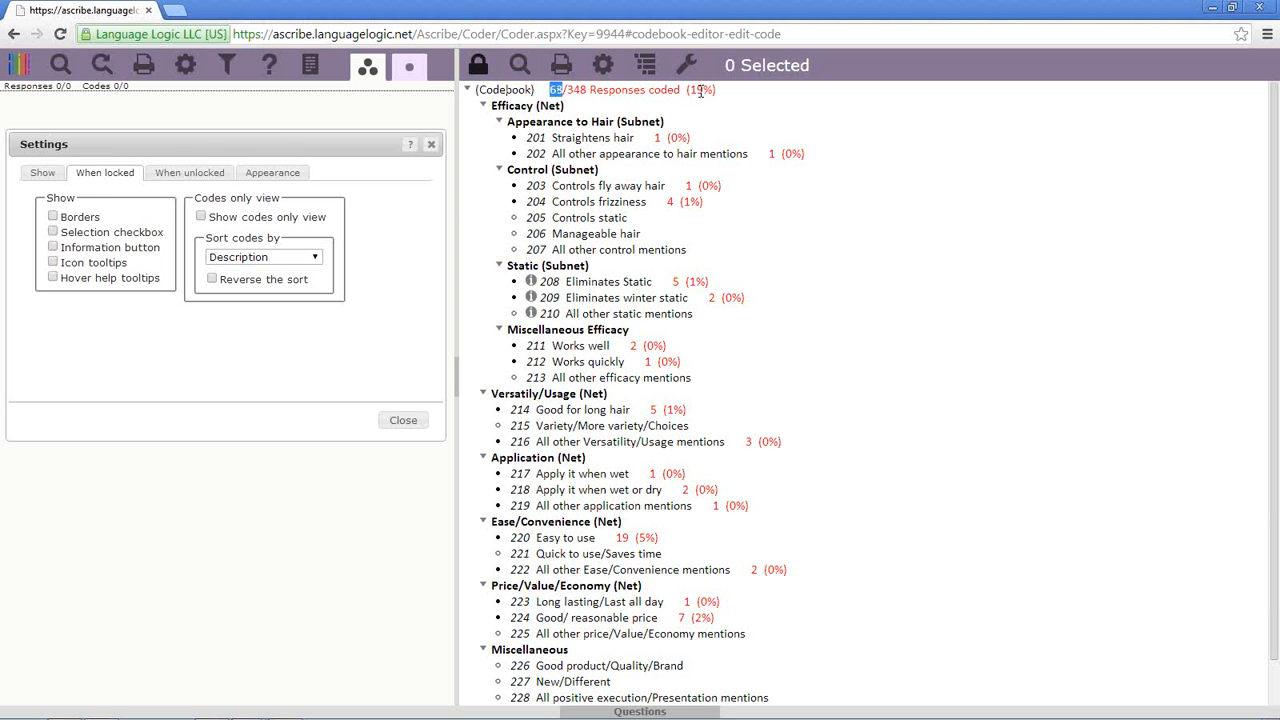
left_click(201, 217)
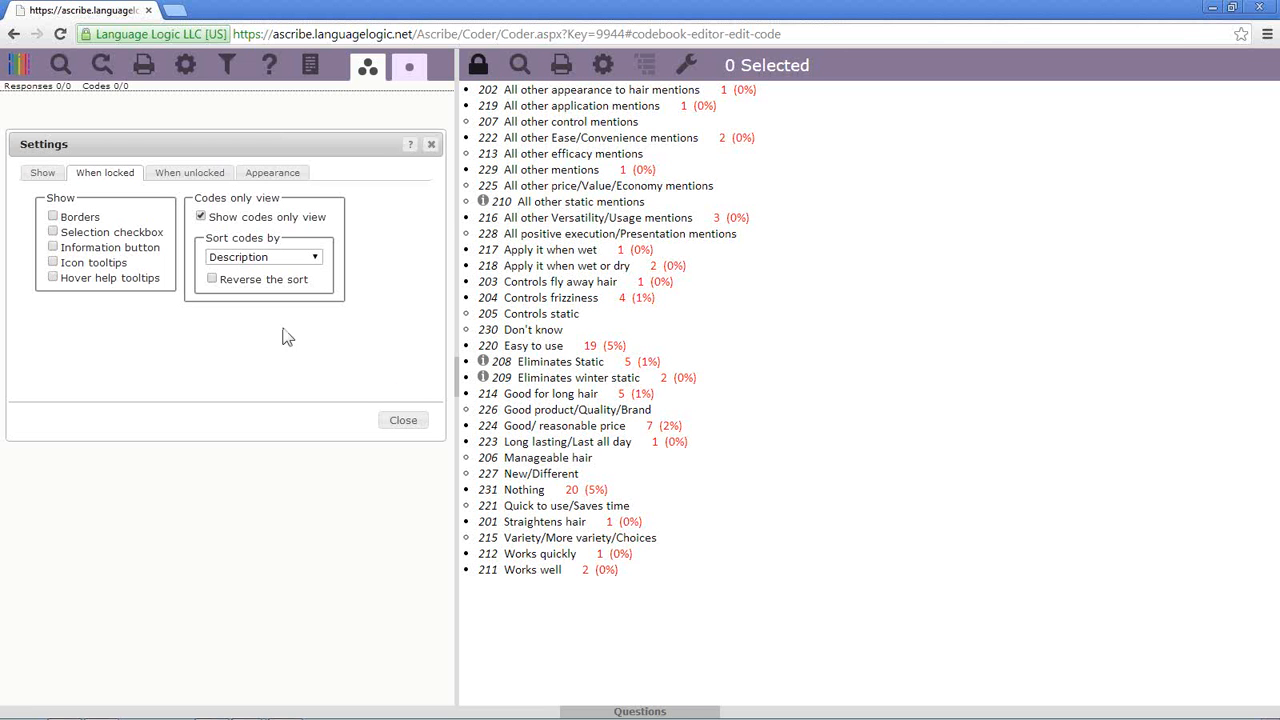
left_click(201, 216)
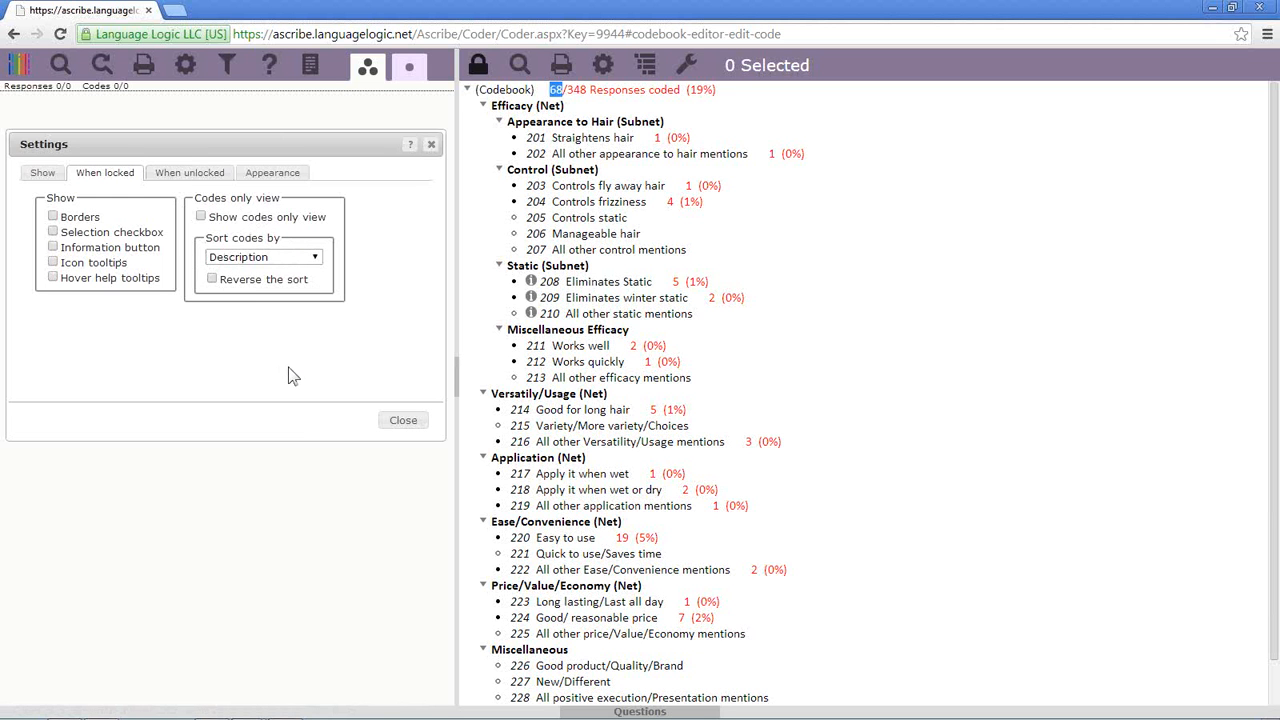
left_click(203, 175)
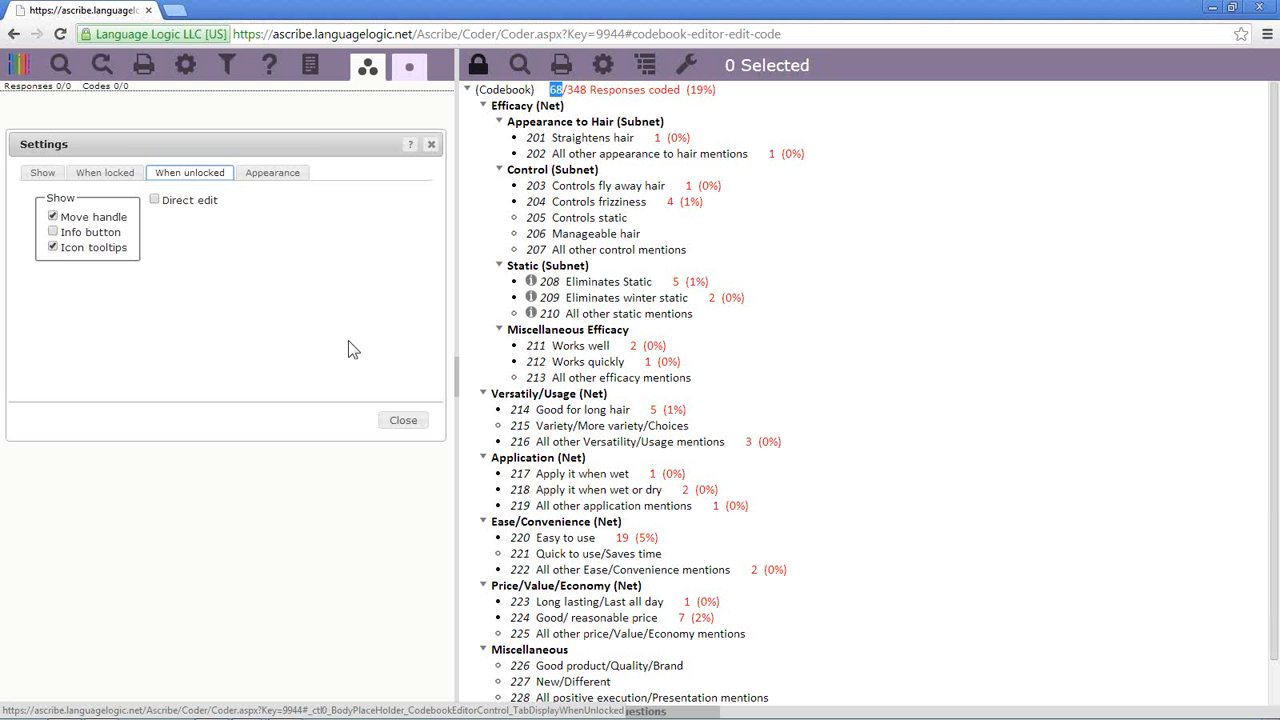
- Unlock the codebook and drag Controls frizziness (204) below Manageable hair (206) with the move handles
left_click(477, 70)
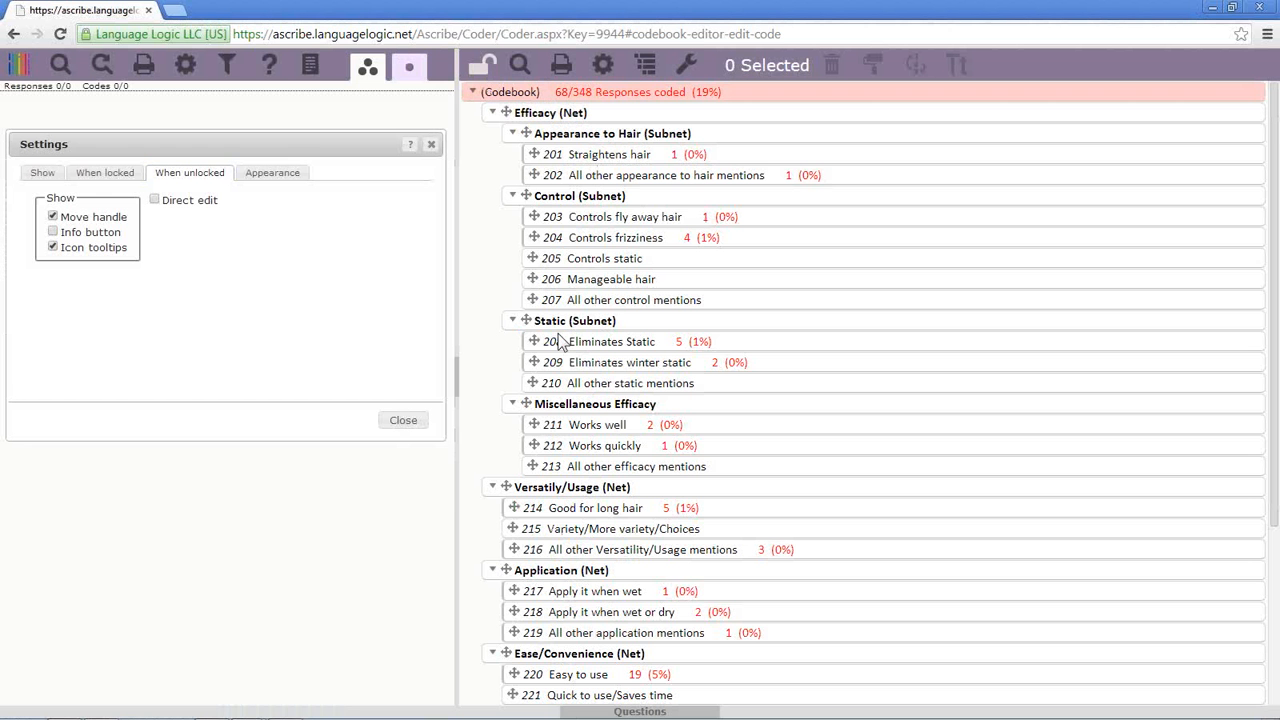
left_click(53, 217)
left_click(53, 217)
left_click_drag(537, 232, 516, 270)
left_click(54, 217)
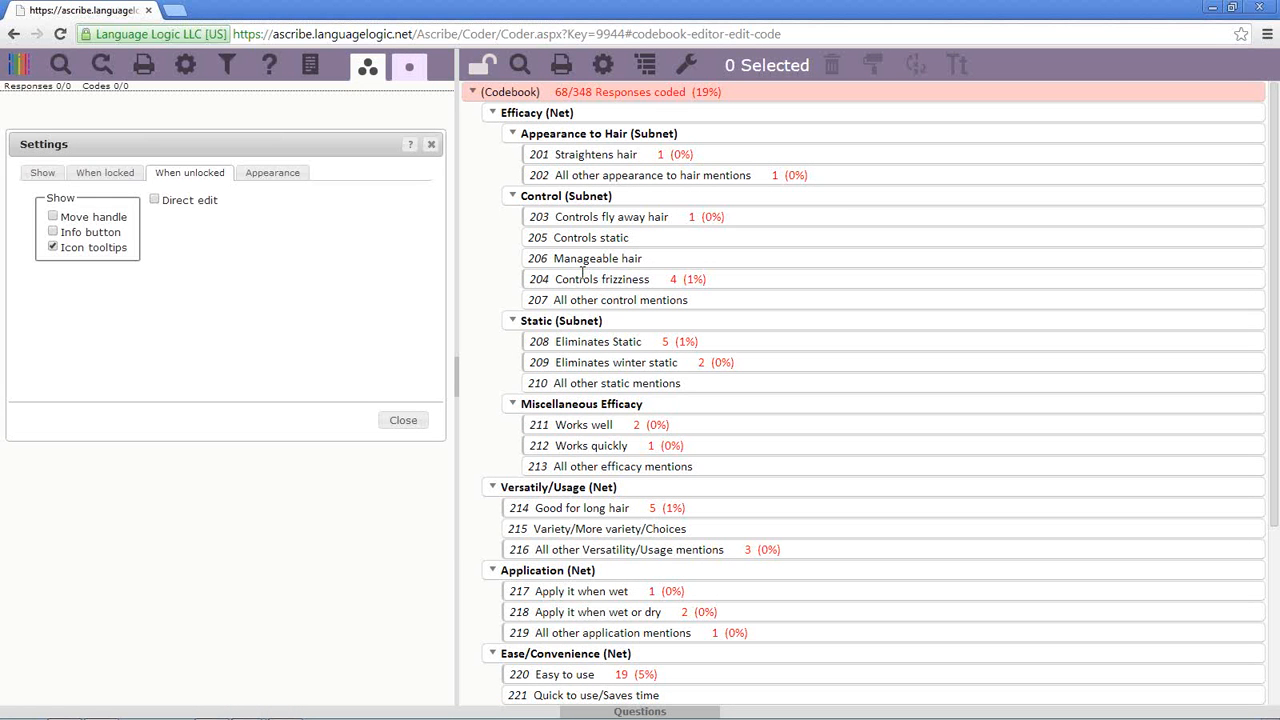
- Turn on Direct edit and try editing codes 203, 205 and 206 in place
left_click(156, 202)
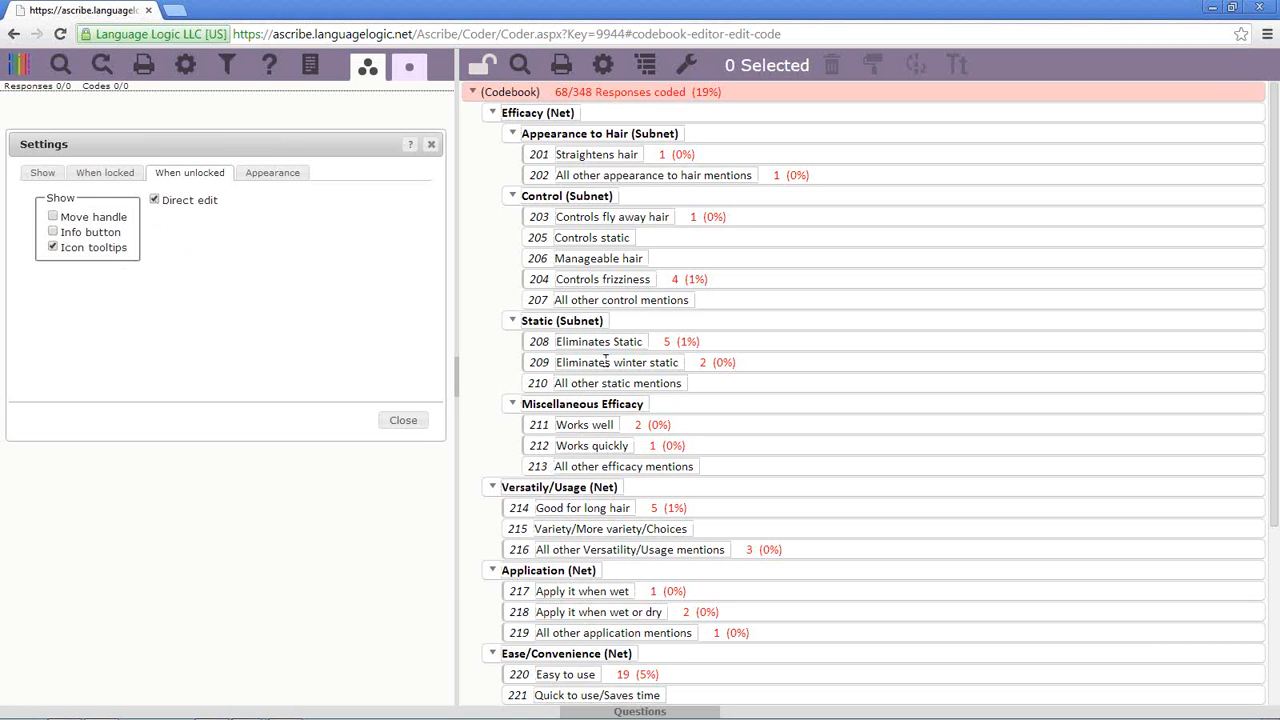
left_click(668, 217)
left_click(549, 238)
left_click(603, 260)
left_click(55, 177)
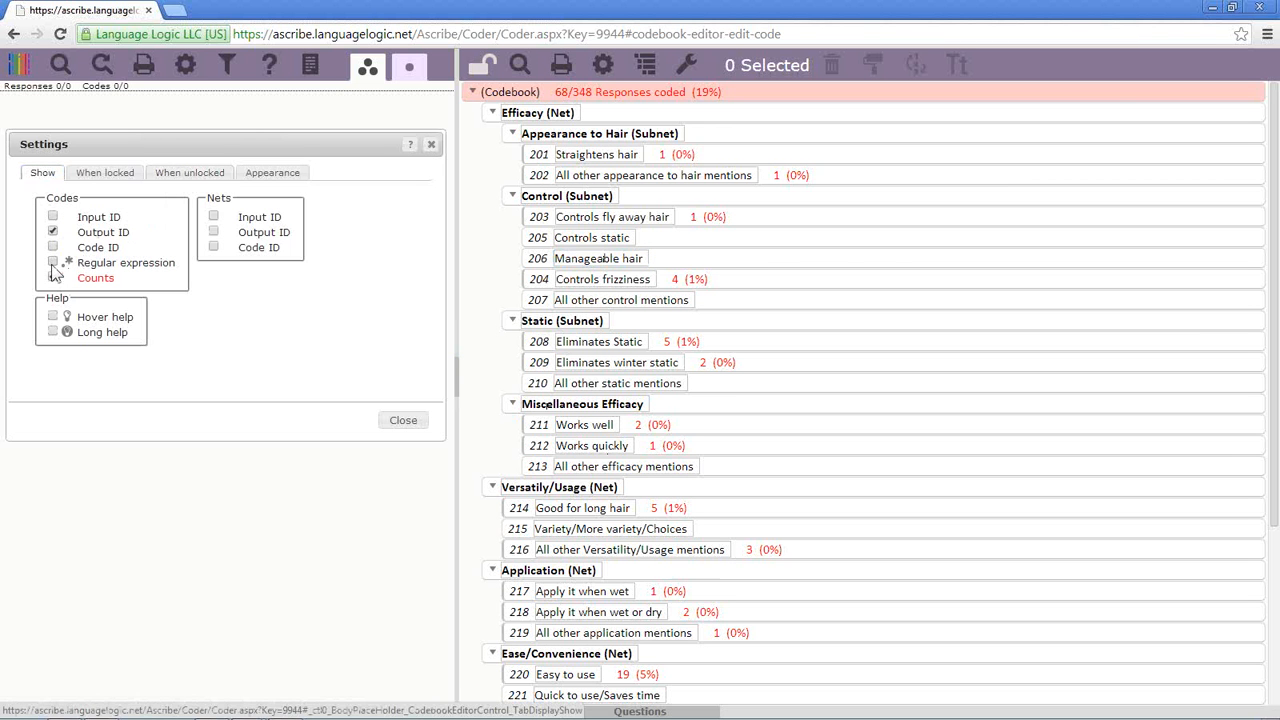
- Show each code's regular expression beneath it and turn Direct edit back off
left_click(53, 264)
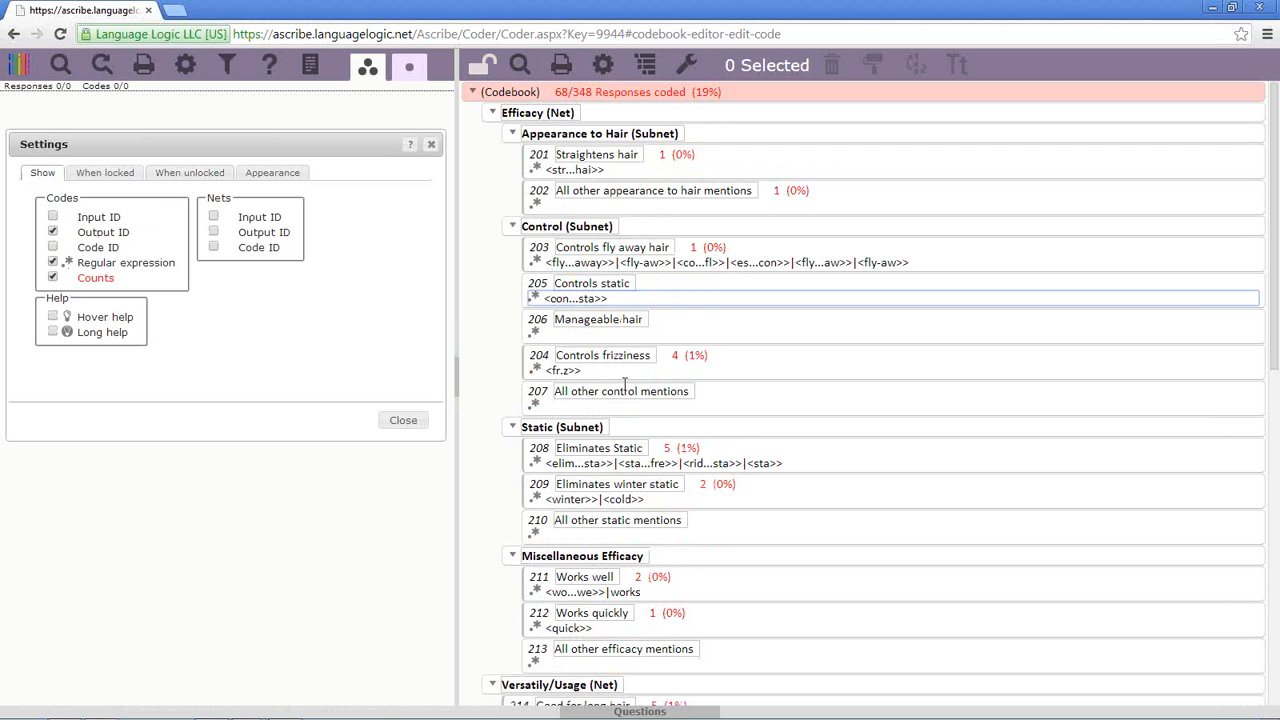
left_click(588, 372)
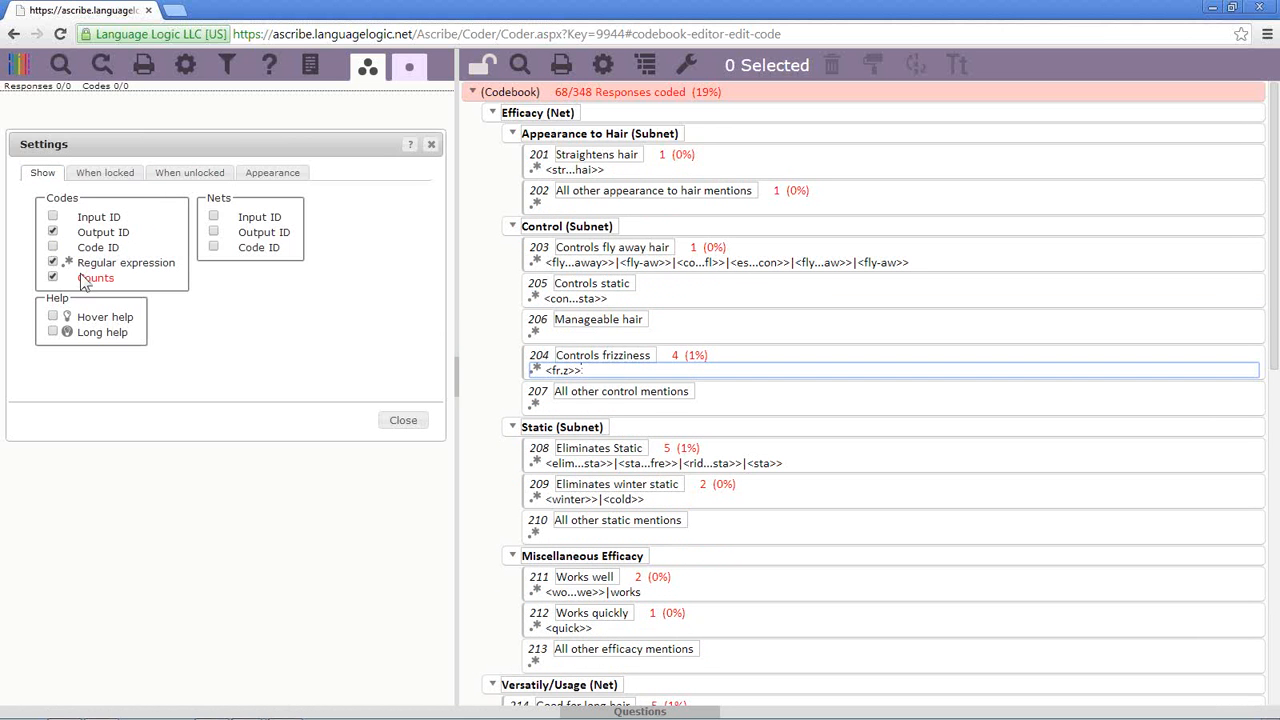
left_click(174, 174)
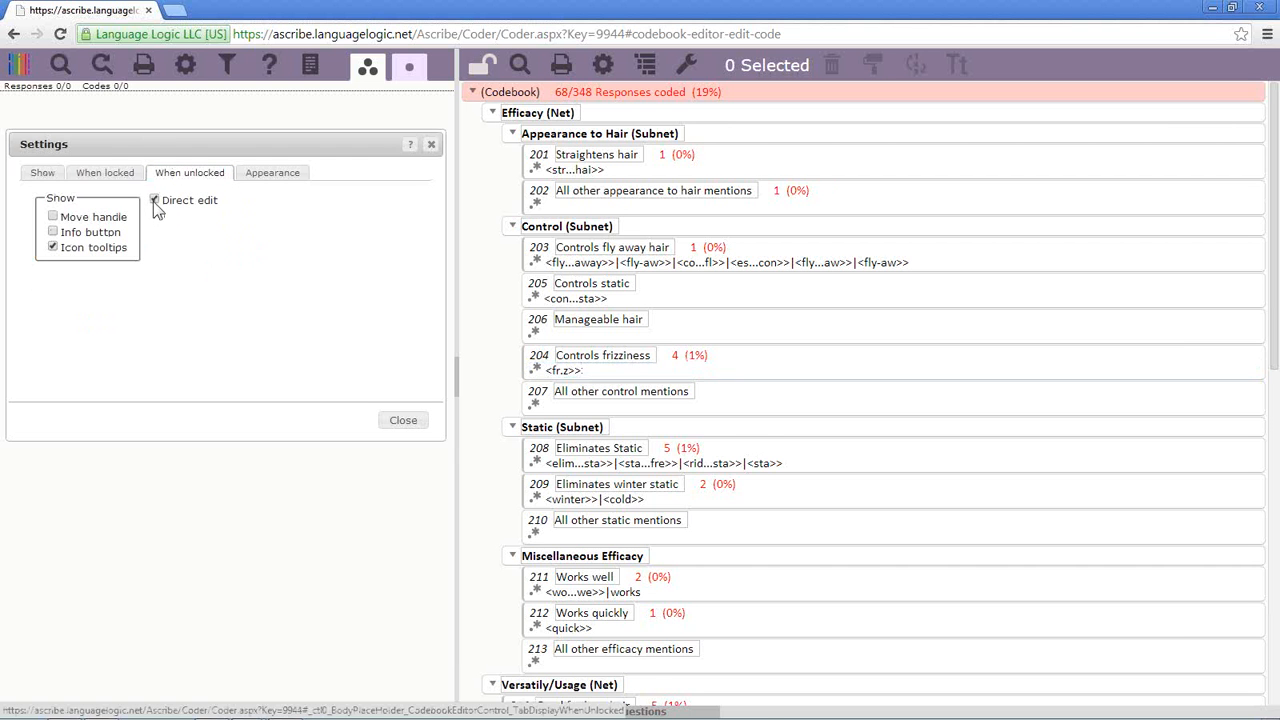
left_click(154, 200)
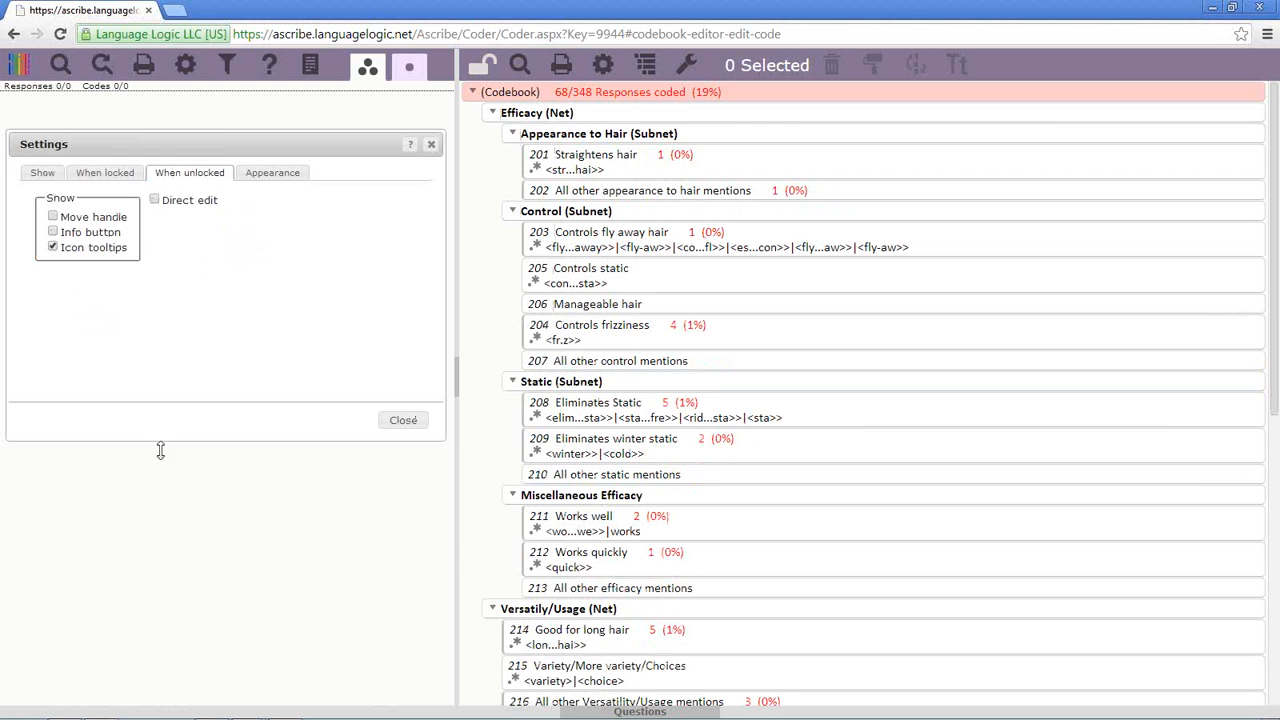
- Leave the Appearance font at Calibri 12 and close the codebook settings
left_click(280, 174)
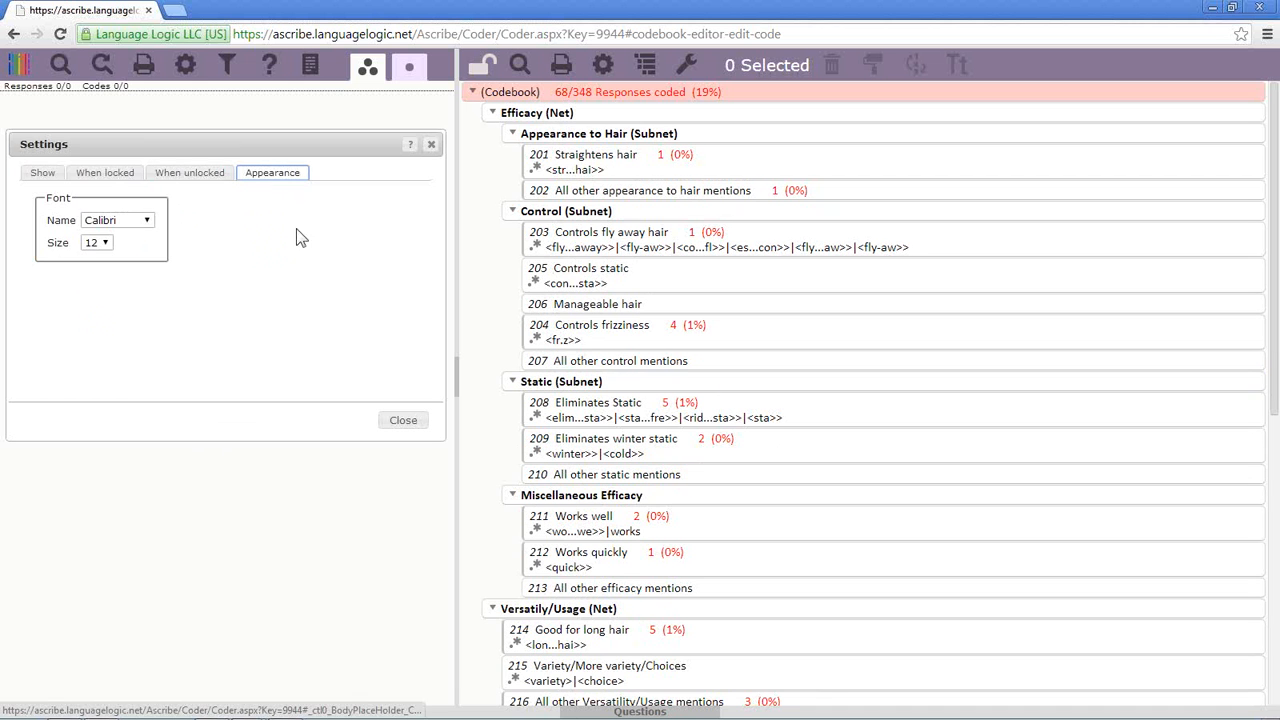
left_click(150, 230)
left_click(150, 230)
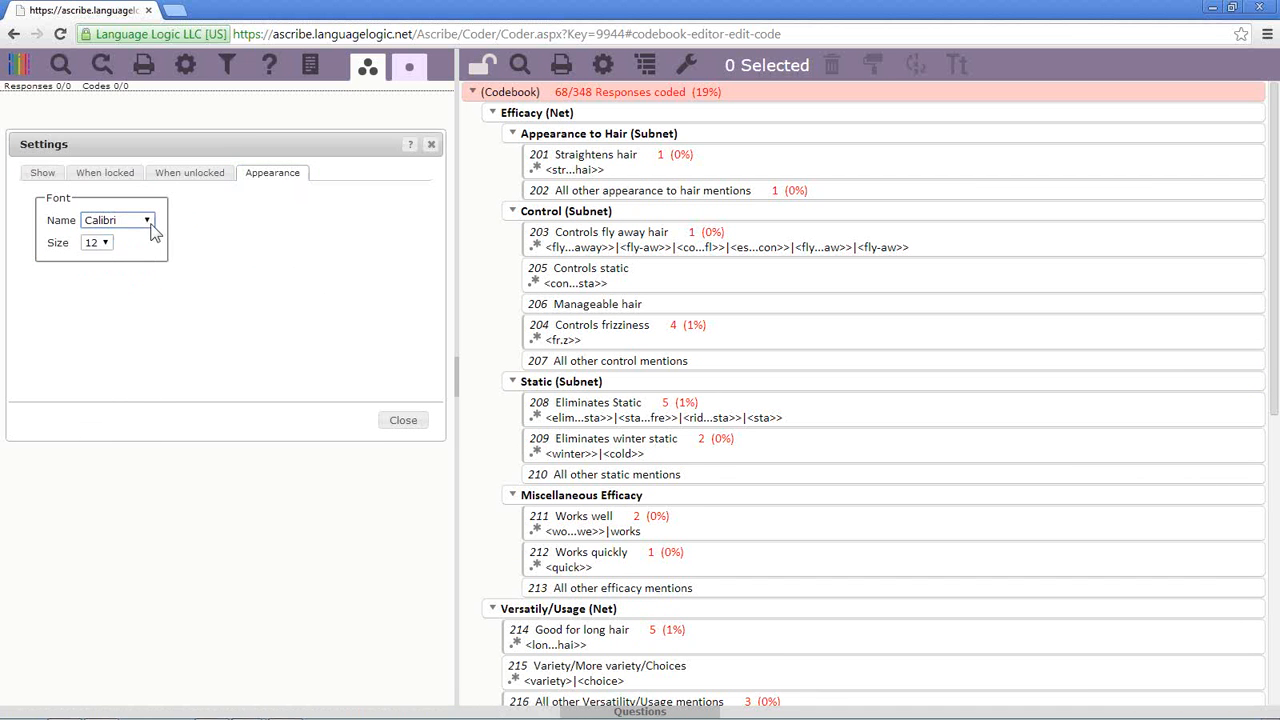
left_click(105, 245)
left_click(105, 245)
left_click(431, 150)
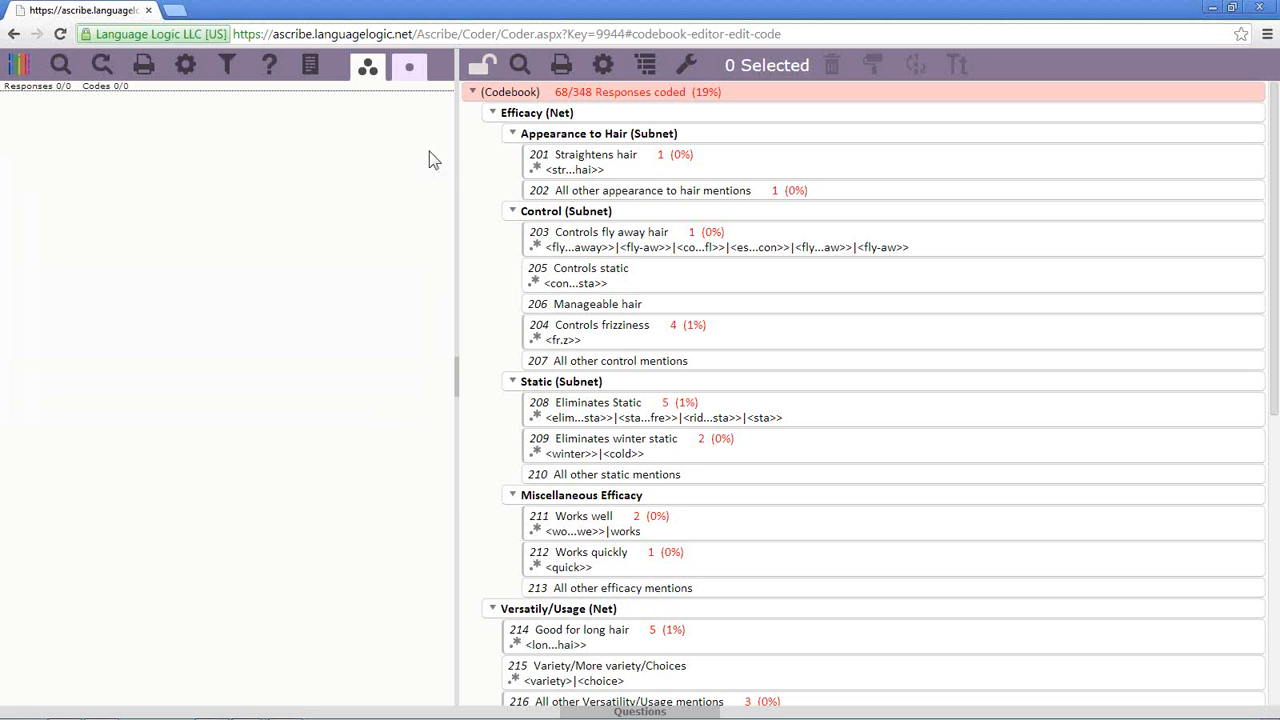
- Lock the codebook and use its Summary window to jump to the Control subnet
left_click(482, 72)
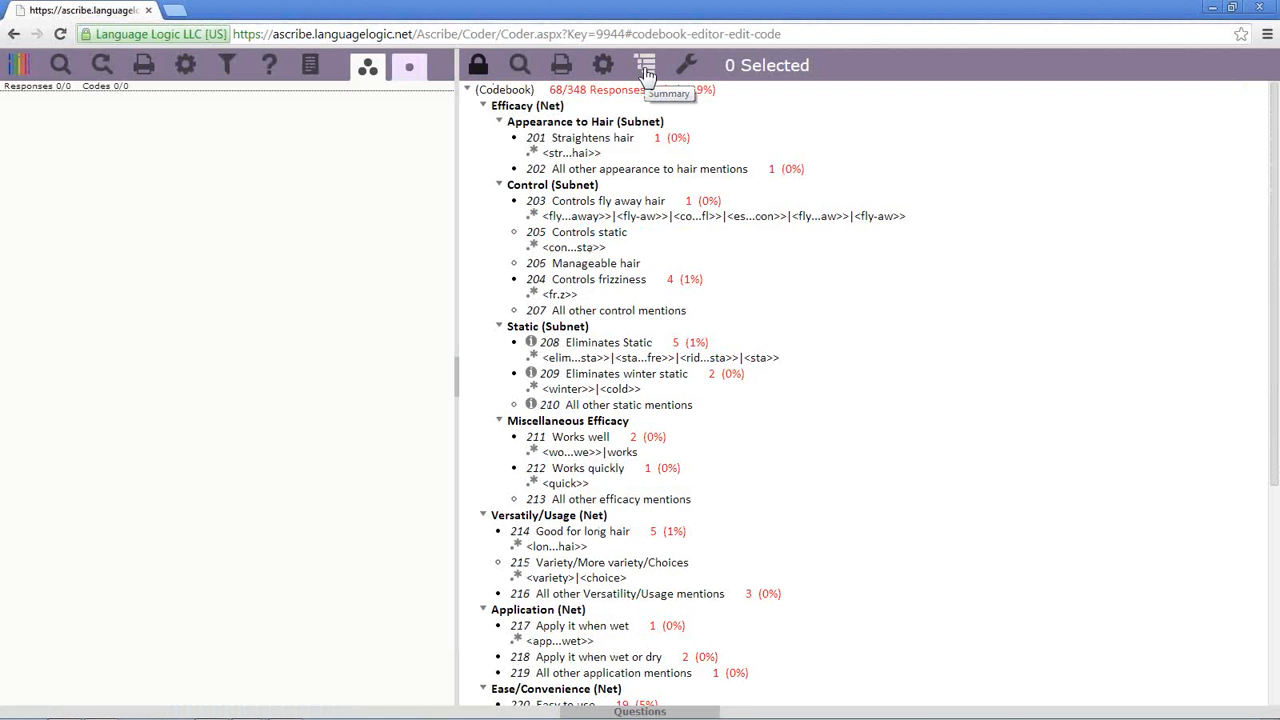
left_click(645, 67)
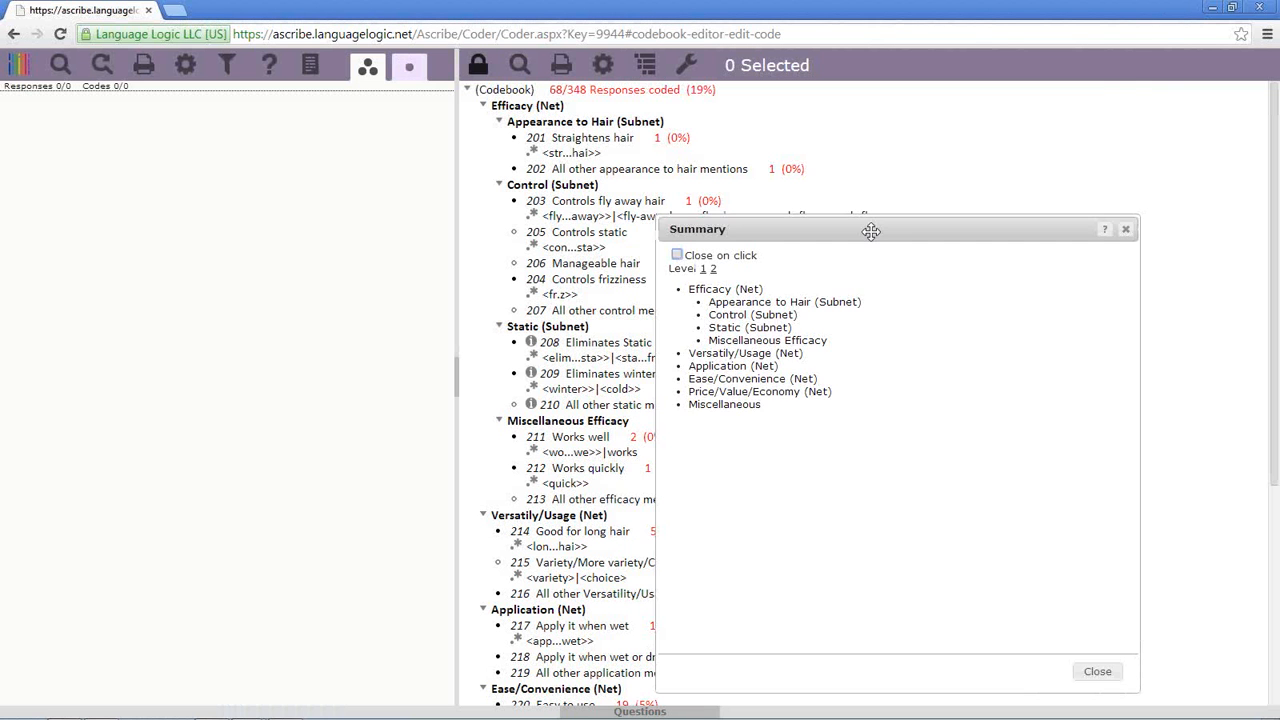
left_click_drag(871, 231, 824, 124)
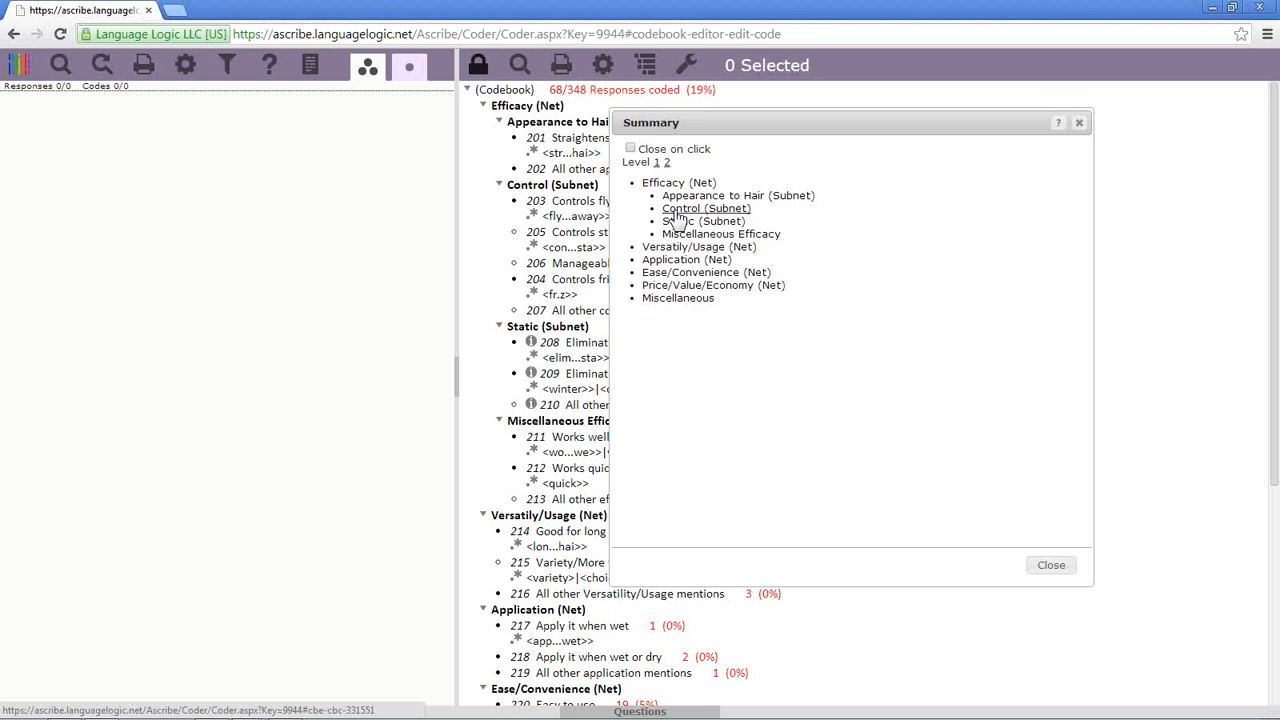
left_click(677, 212)
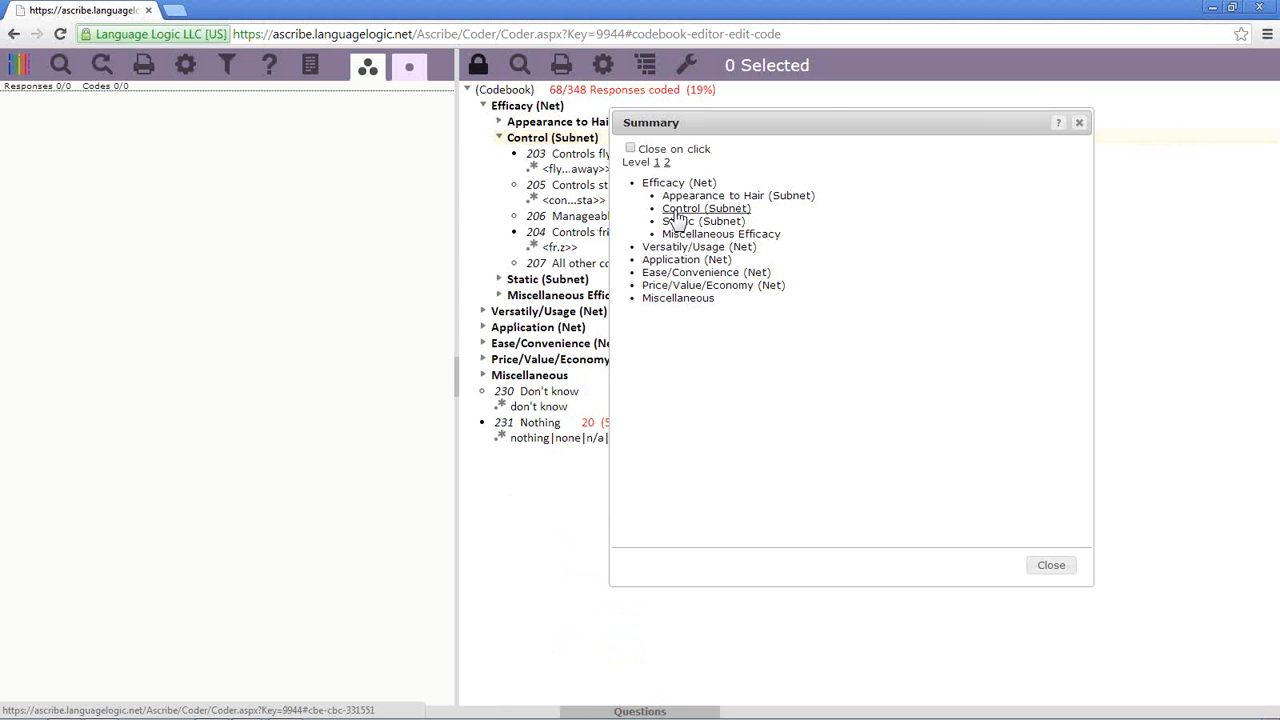
left_click_drag(842, 127, 991, 123)
- Hide the regular expressions under codes in the Show settings
left_click(603, 66)
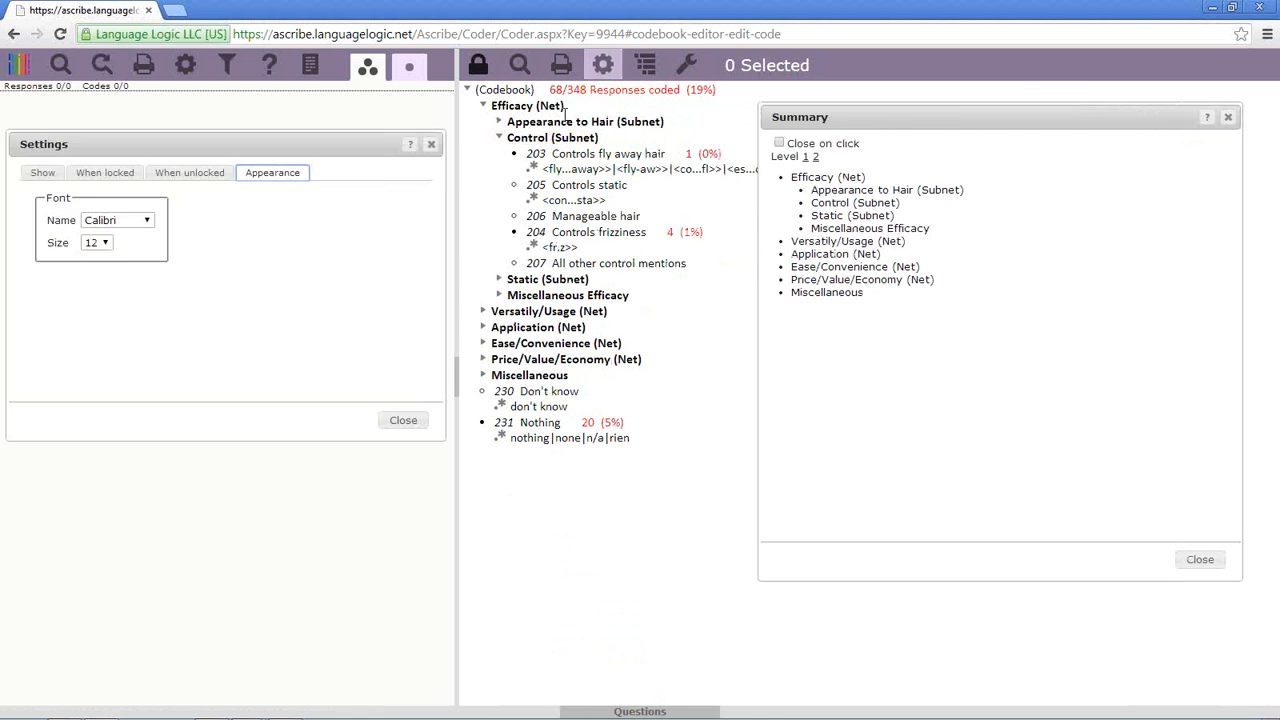
left_click(83, 175)
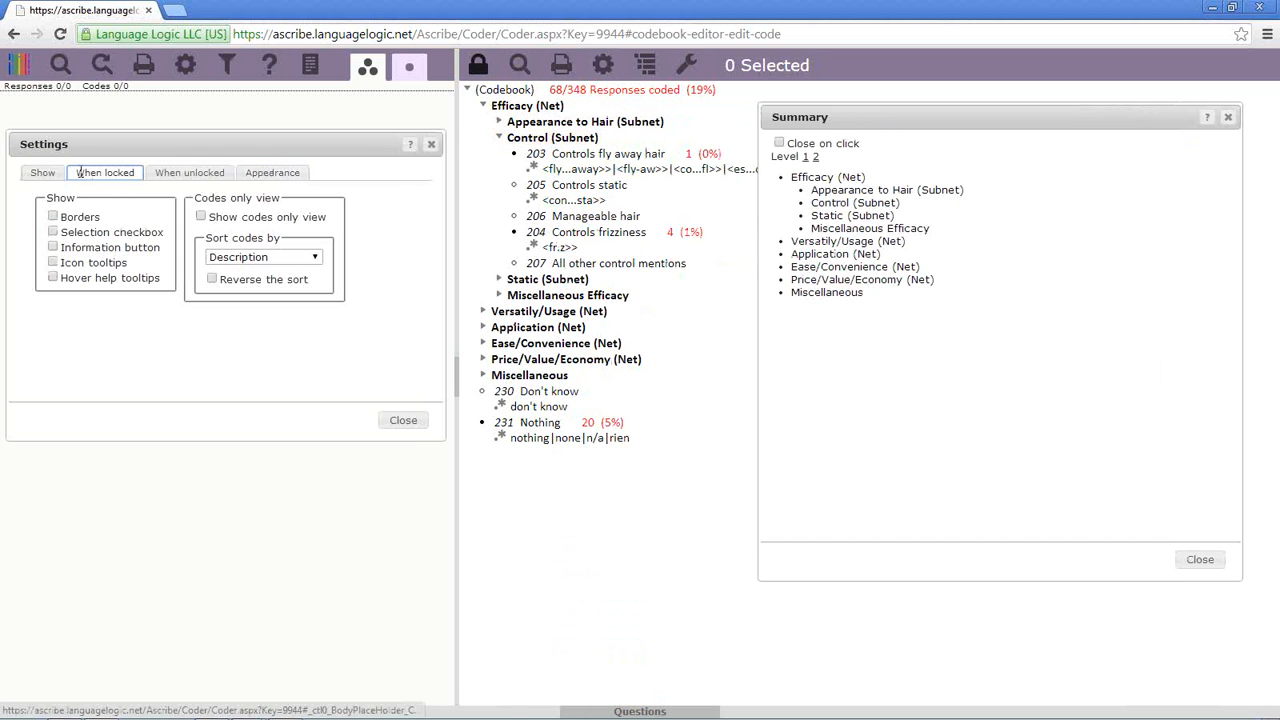
left_click(55, 174)
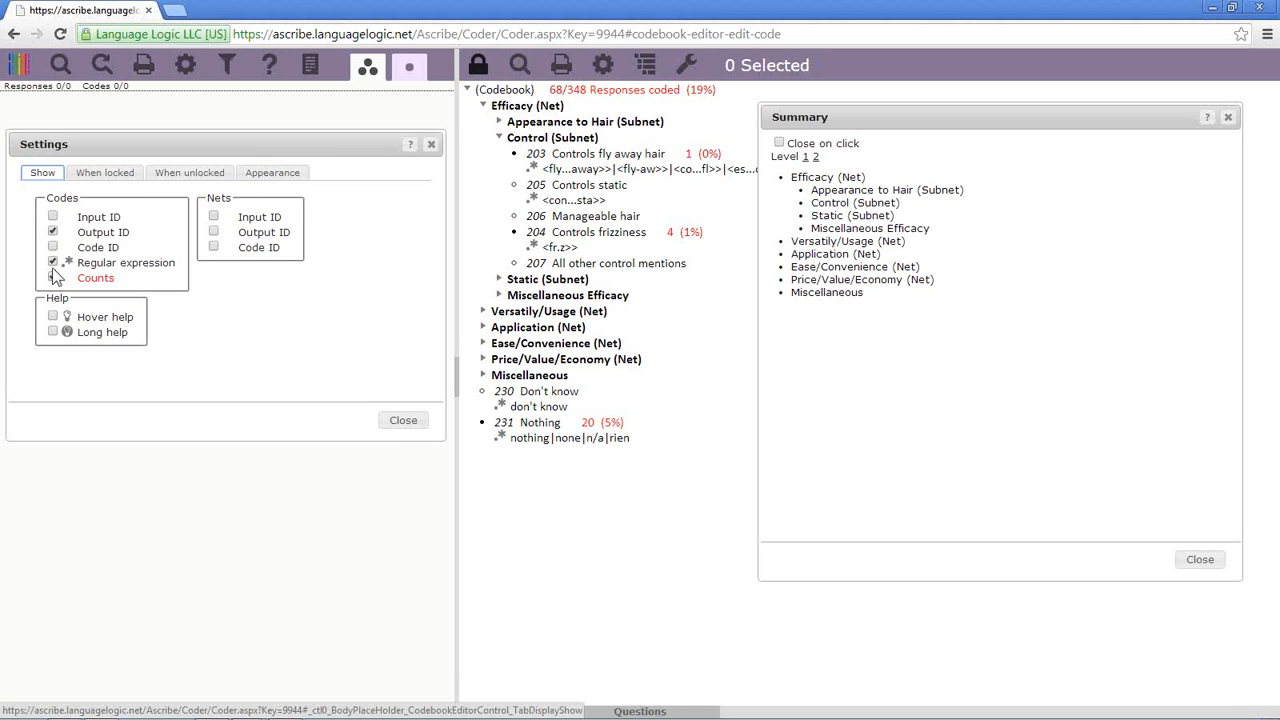
left_click(53, 262)
left_click(403, 420)
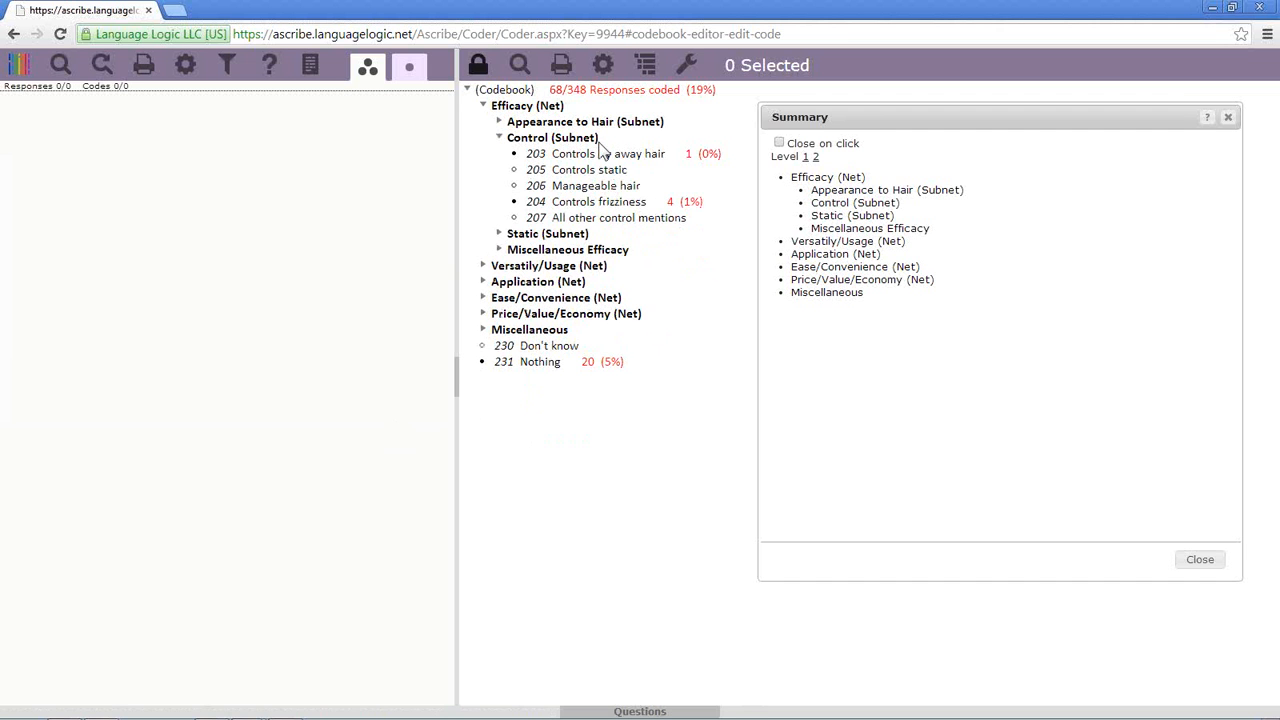
- Collapse and expand the codebook tree and show just the Control subnet
left_click(469, 91)
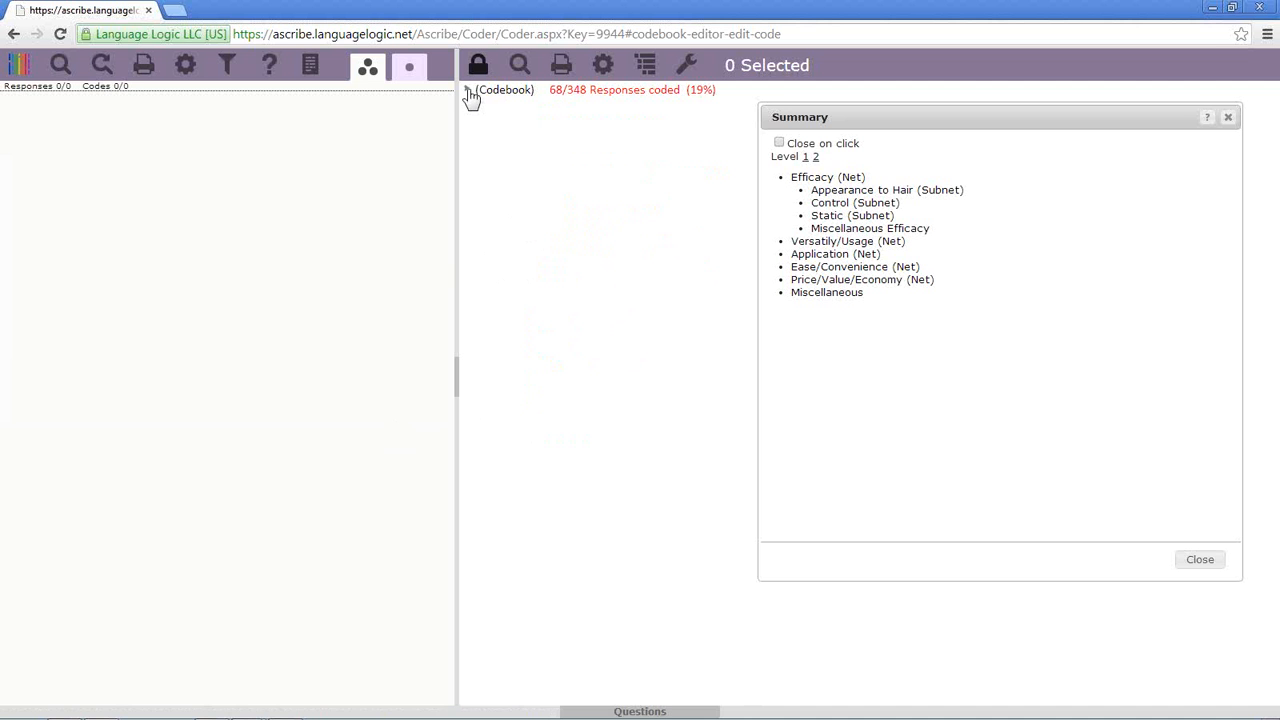
left_click(469, 91)
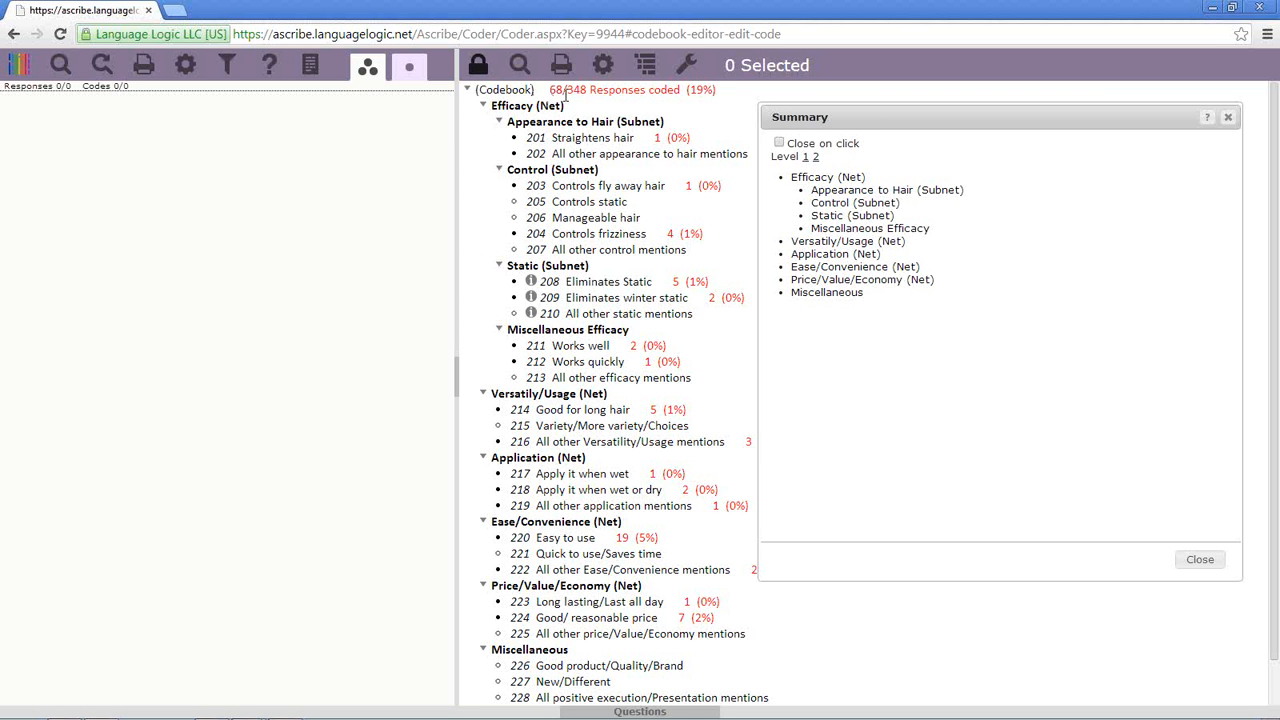
left_click(469, 91)
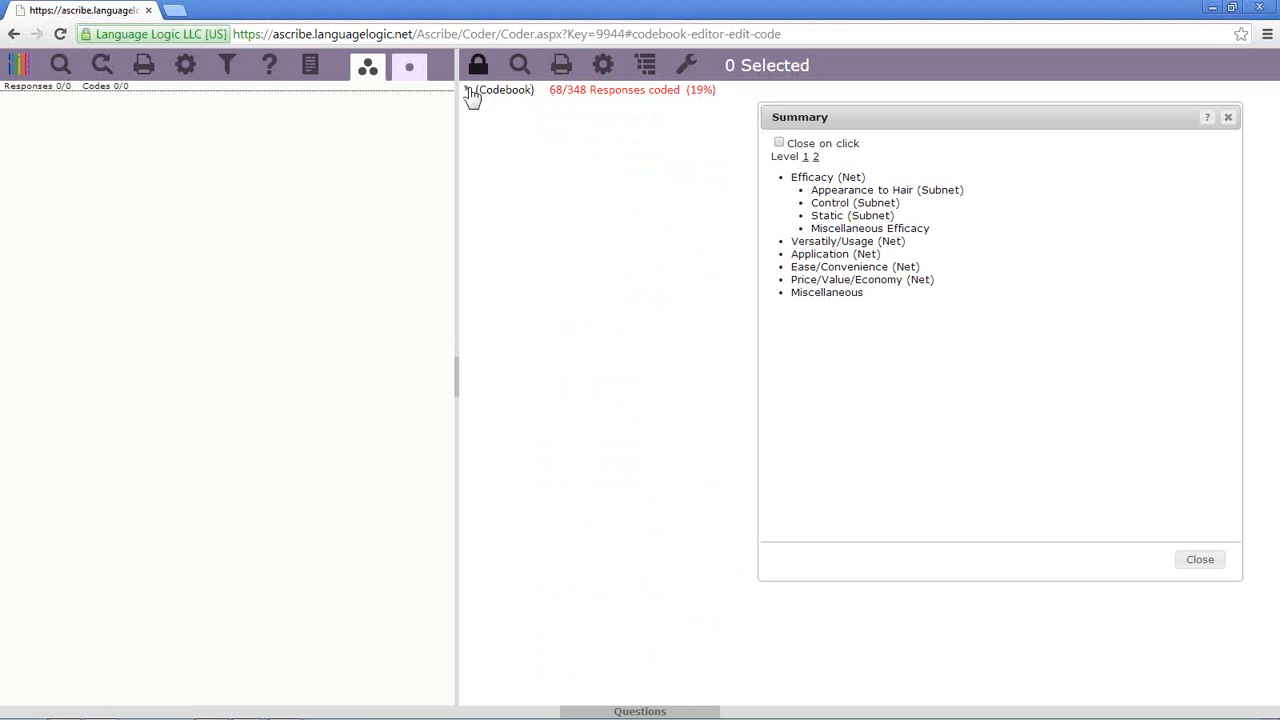
left_click(469, 91)
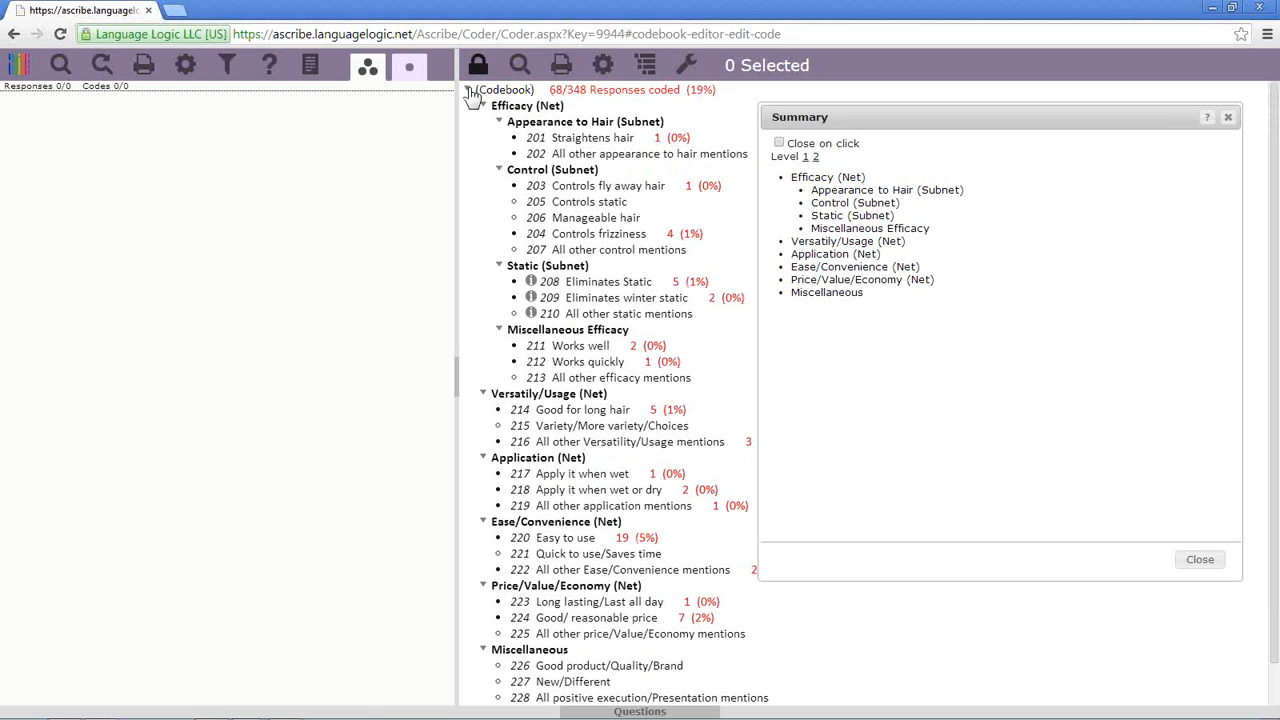
left_click(855, 202)
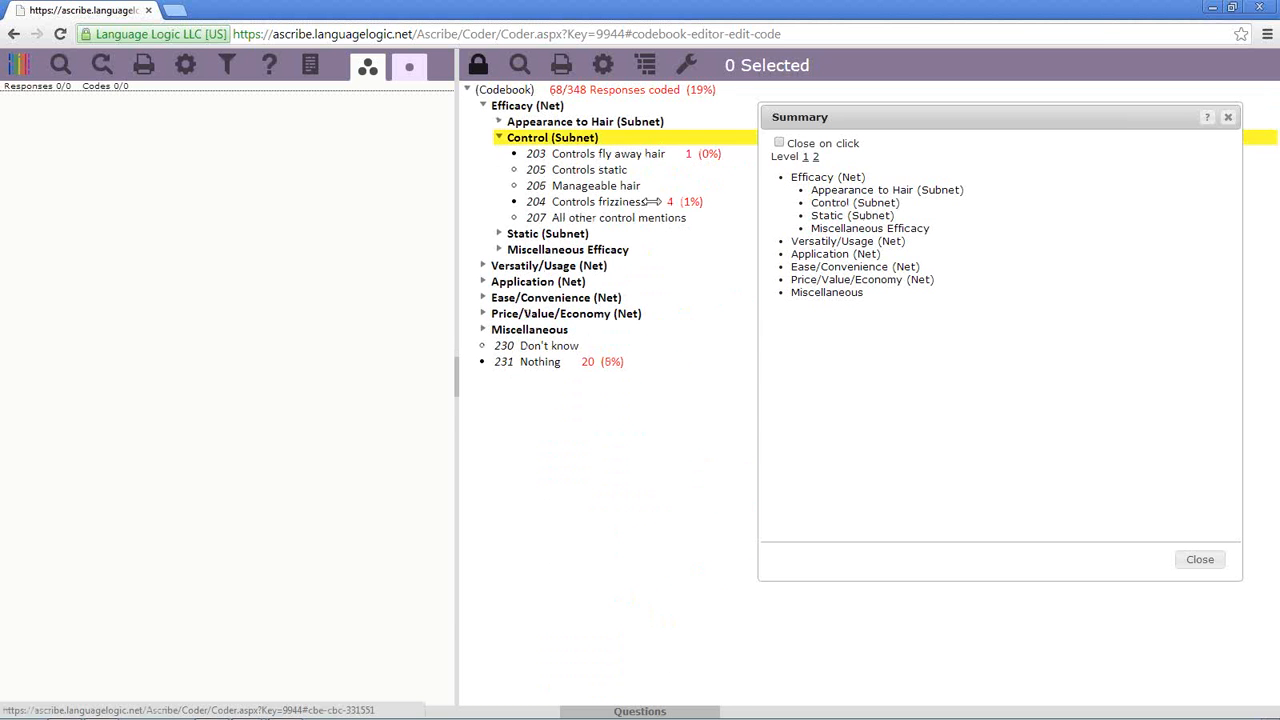
left_click(467, 91)
left_click(467, 91)
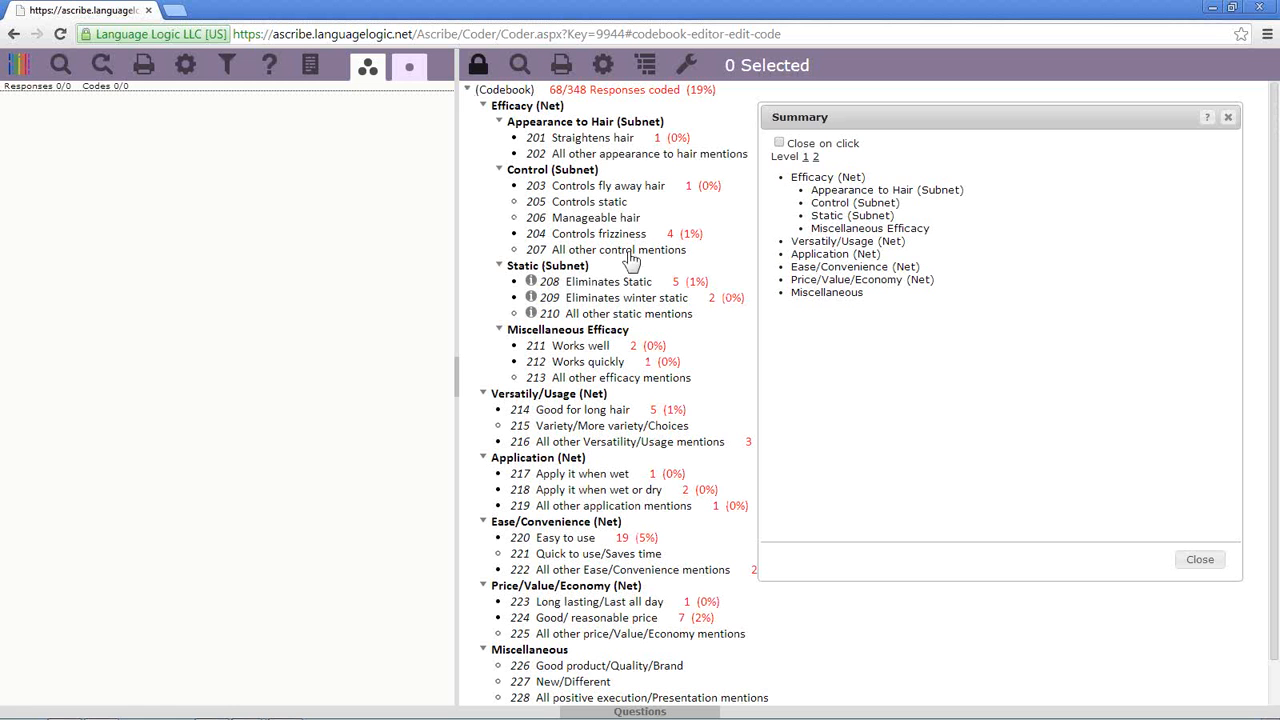
- Jump through Ease/Convenience, Miscellaneous, Application, Efficacy, Appearance to Hair and Static, then close Summary
left_click(829, 268)
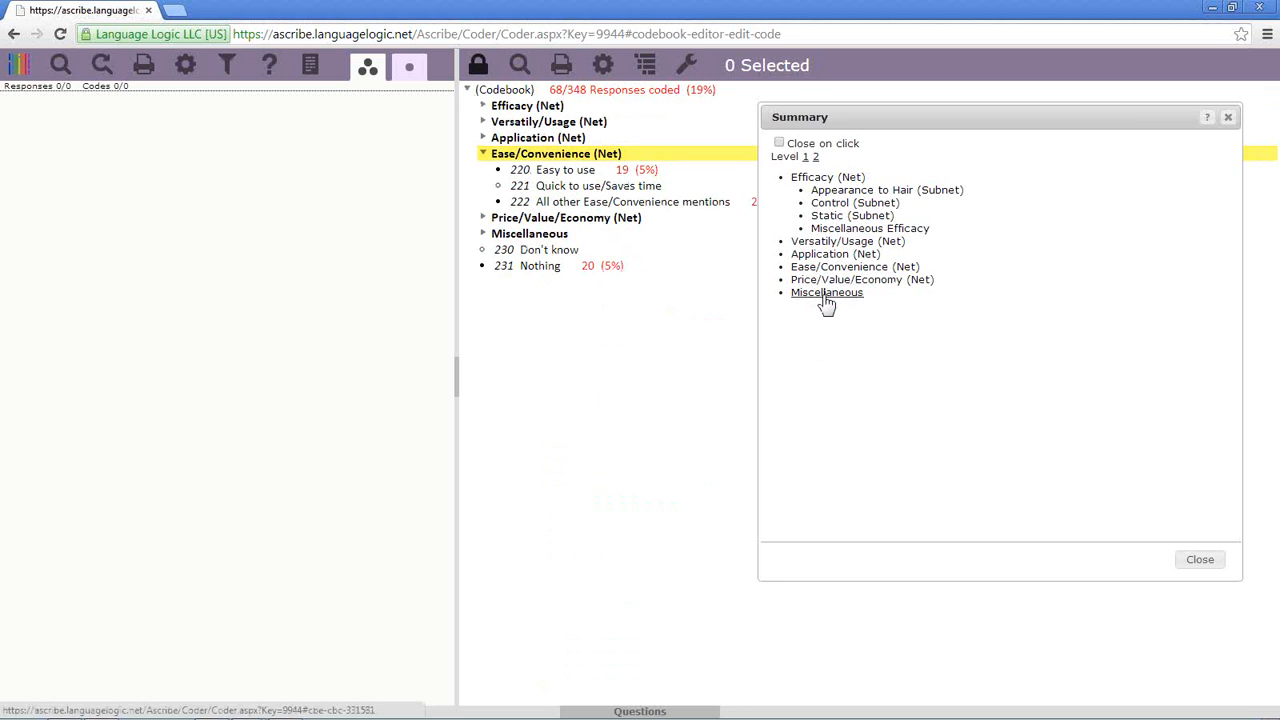
left_click(825, 294)
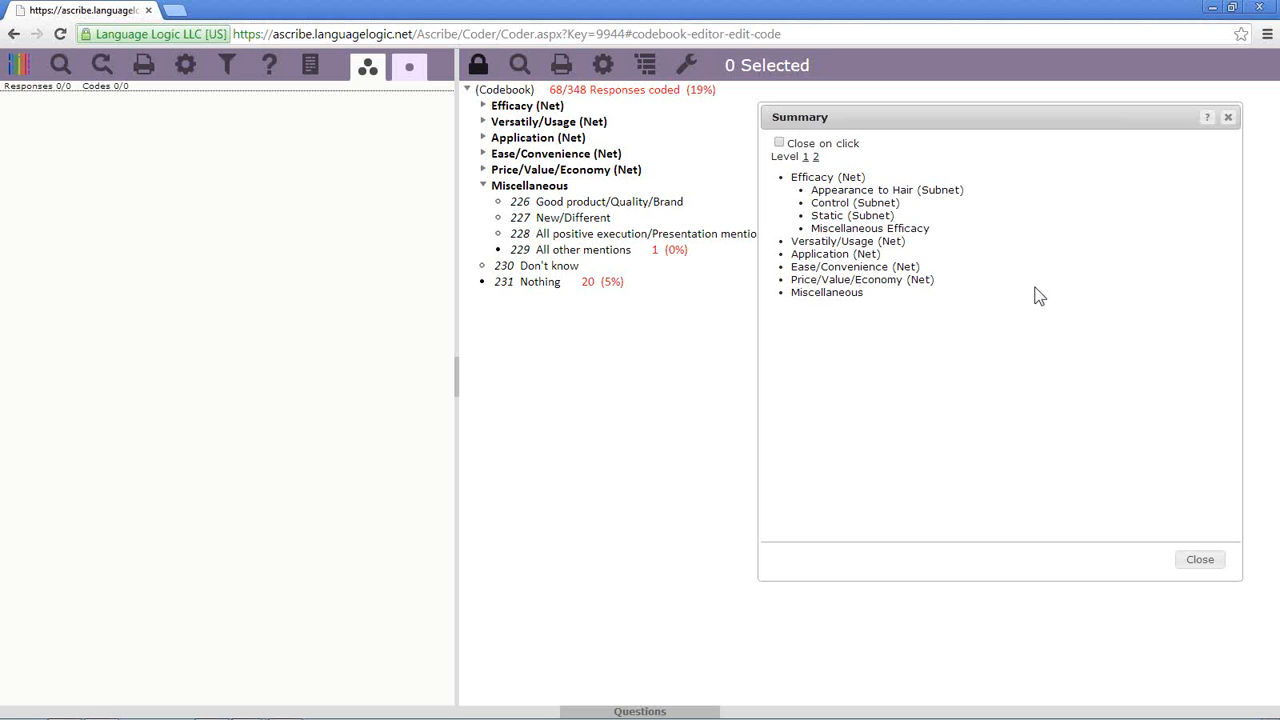
left_click(848, 260)
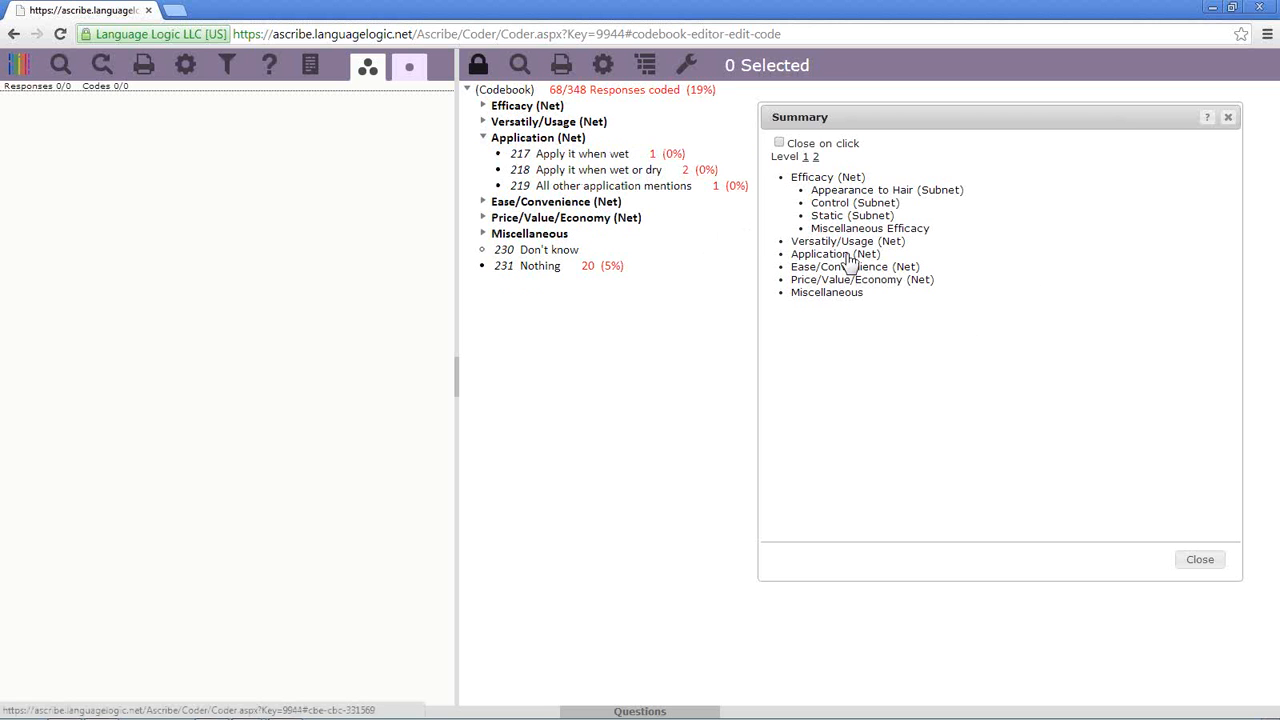
left_click(845, 180)
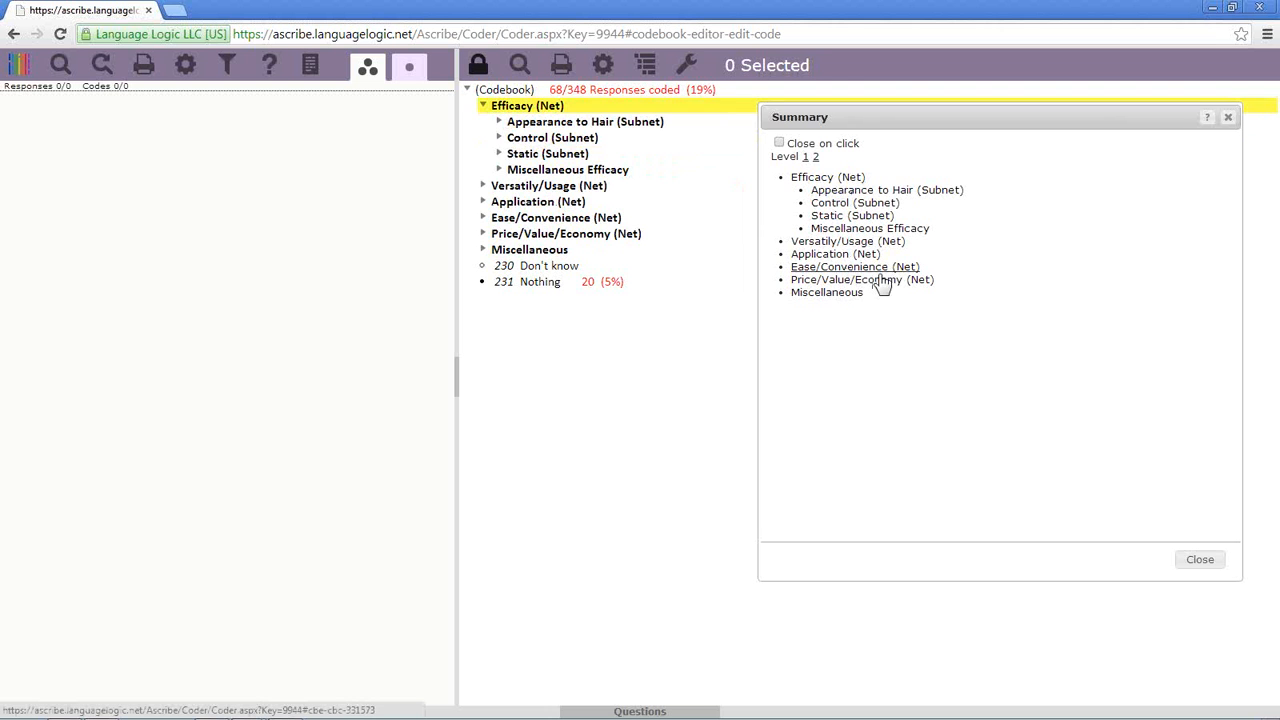
left_click(850, 190)
left_click(852, 215)
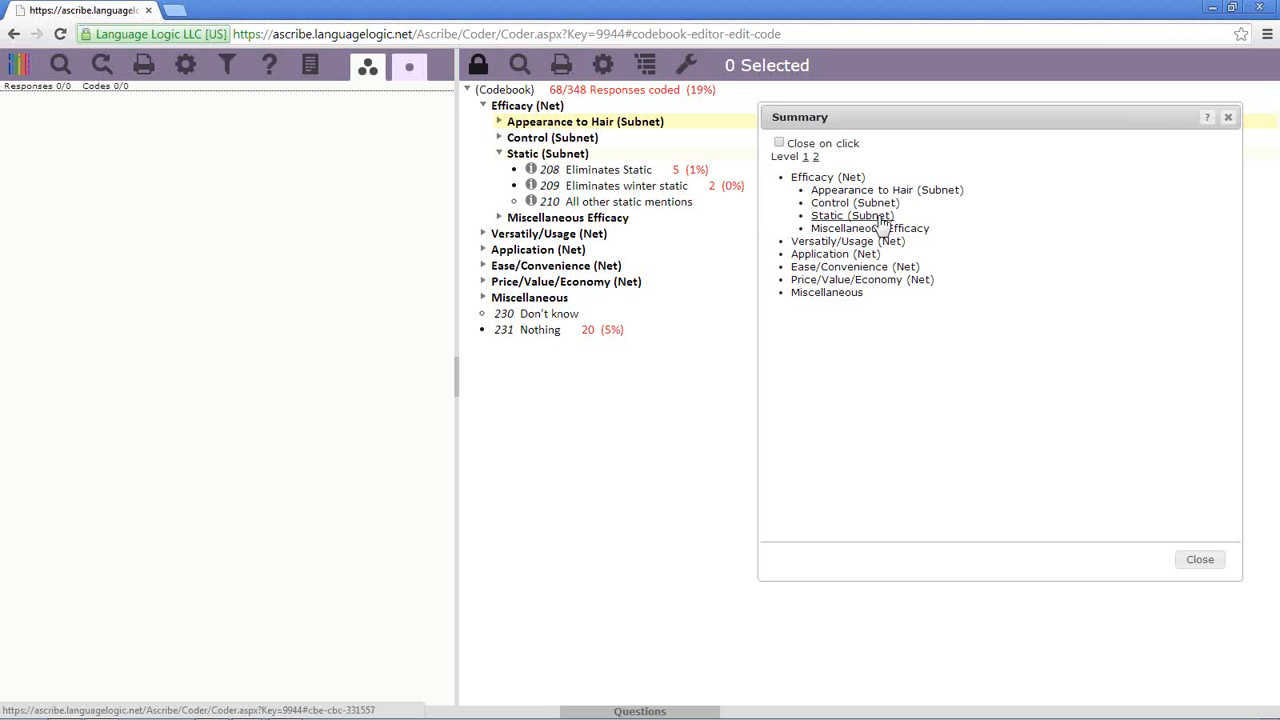
left_click(470, 91)
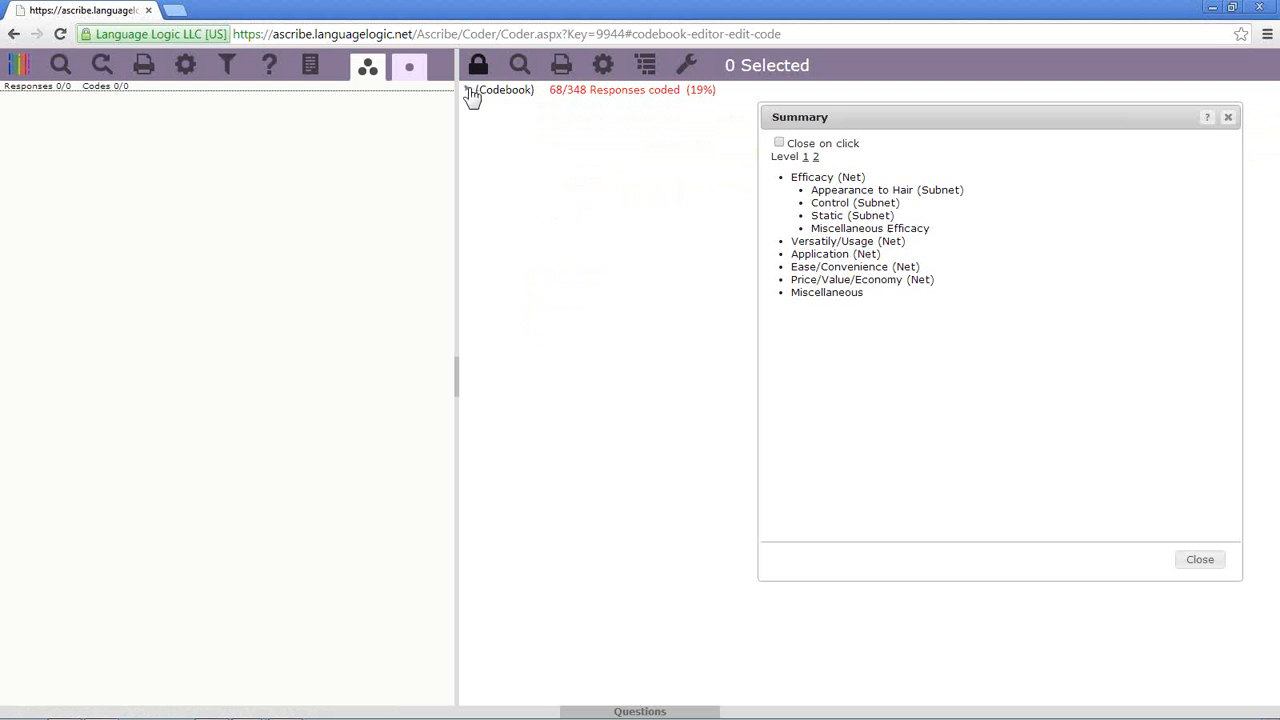
left_click(1228, 119)
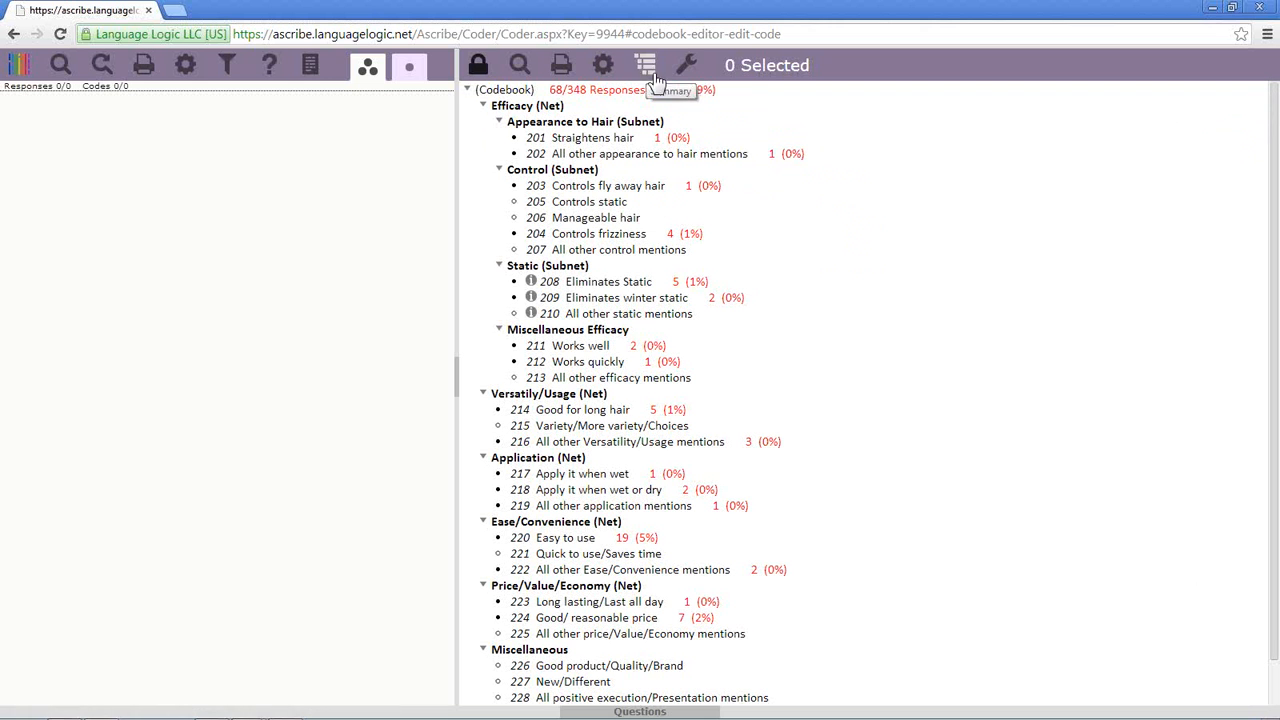
- Open the Codebook Tools Expression List and size it at top-left beside the code tree
left_click(690, 72)
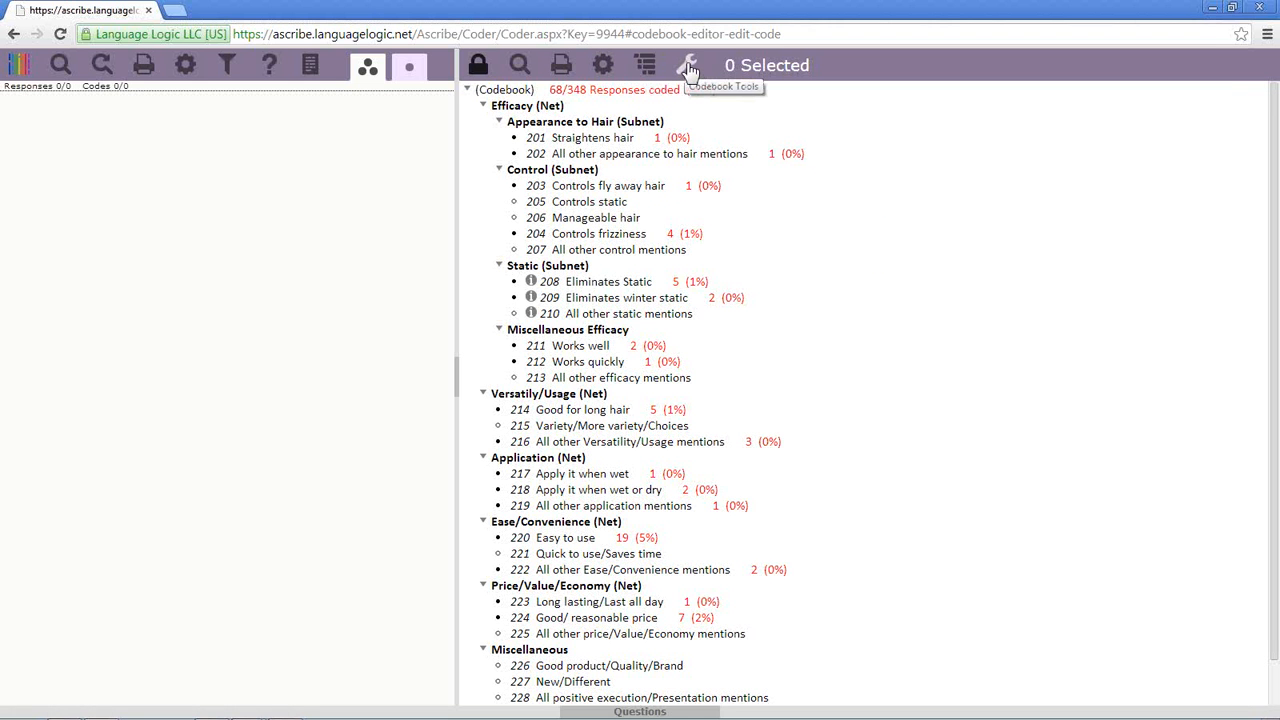
left_click(689, 68)
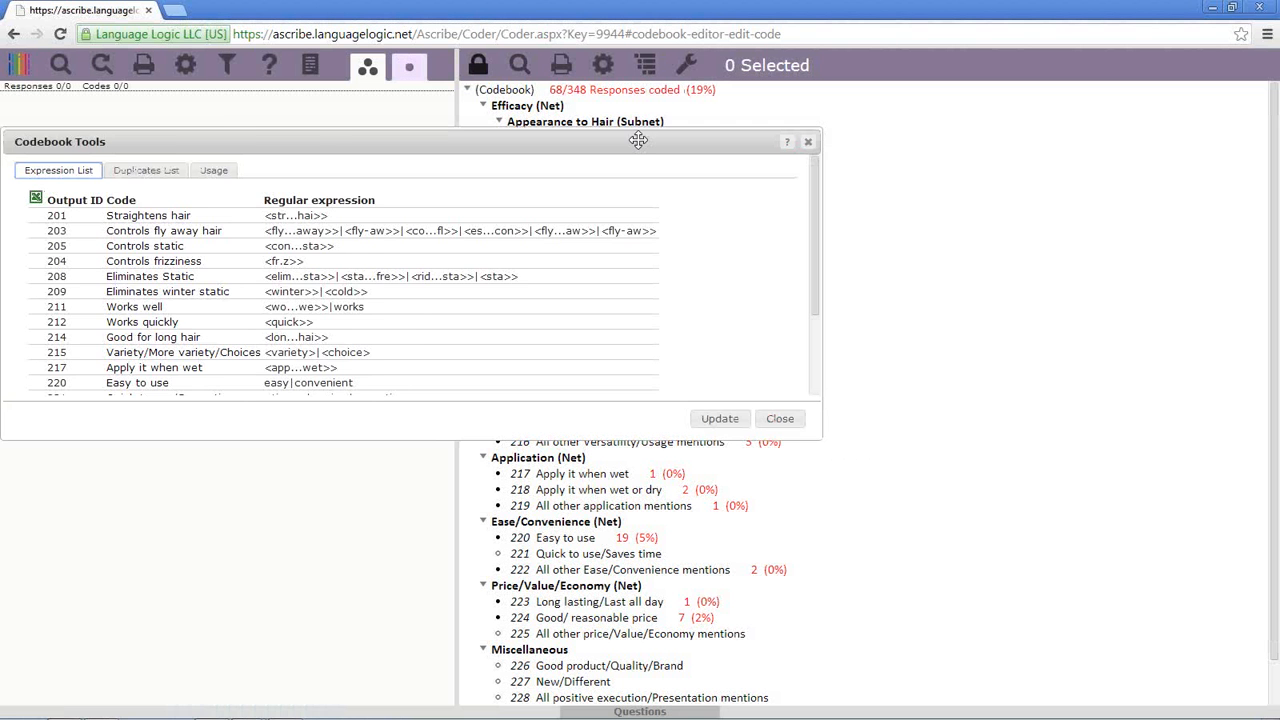
left_click_drag(634, 140, 916, 180)
left_click_drag(899, 470, 895, 622)
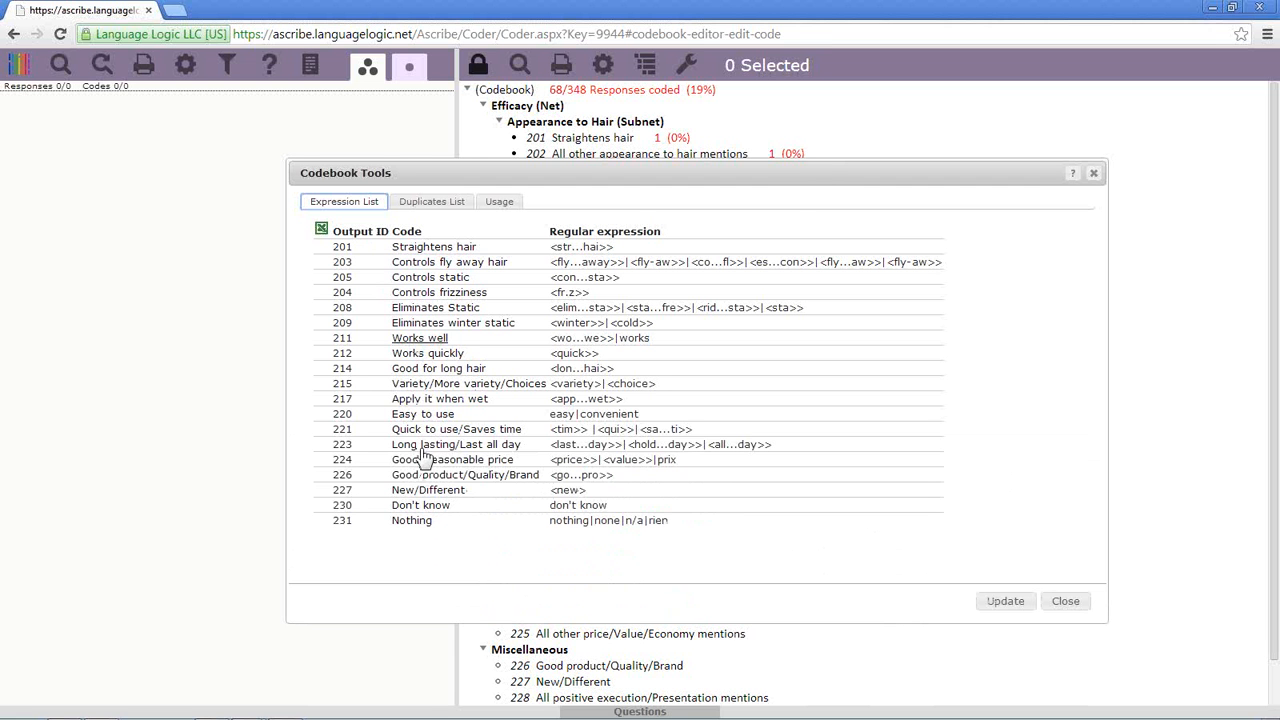
left_click_drag(783, 180, 580, 231)
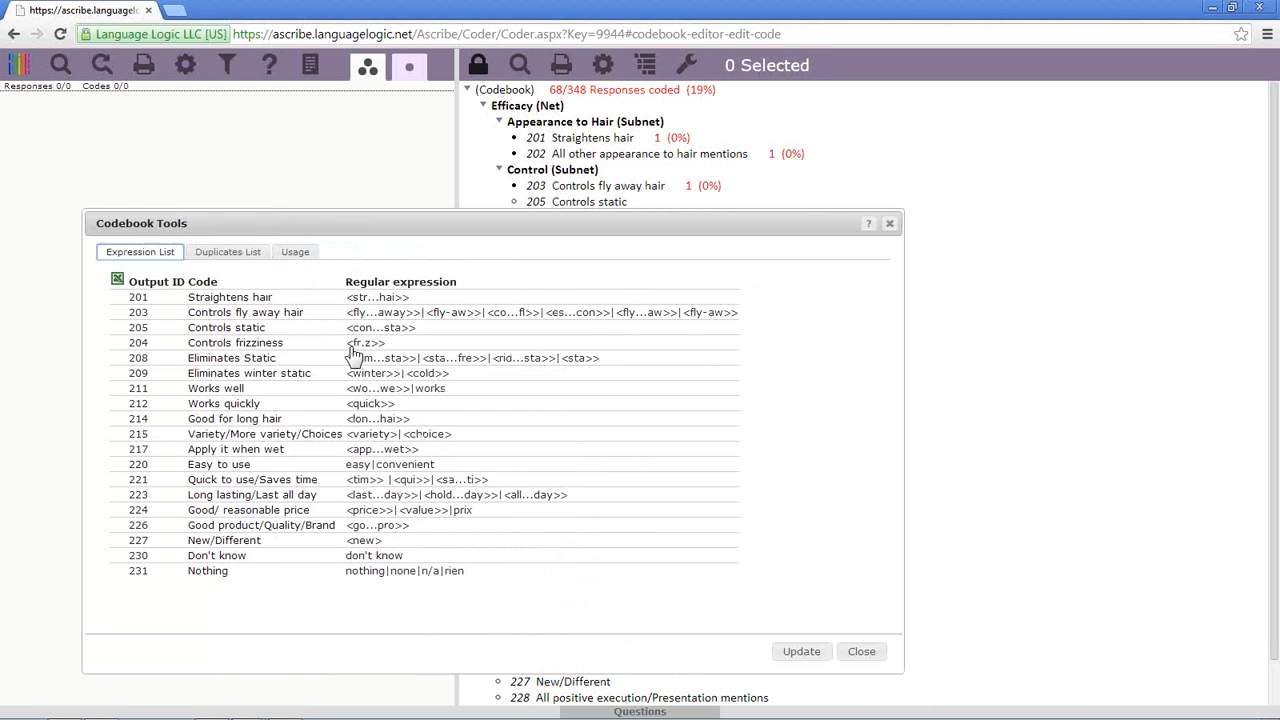
left_click(263, 328)
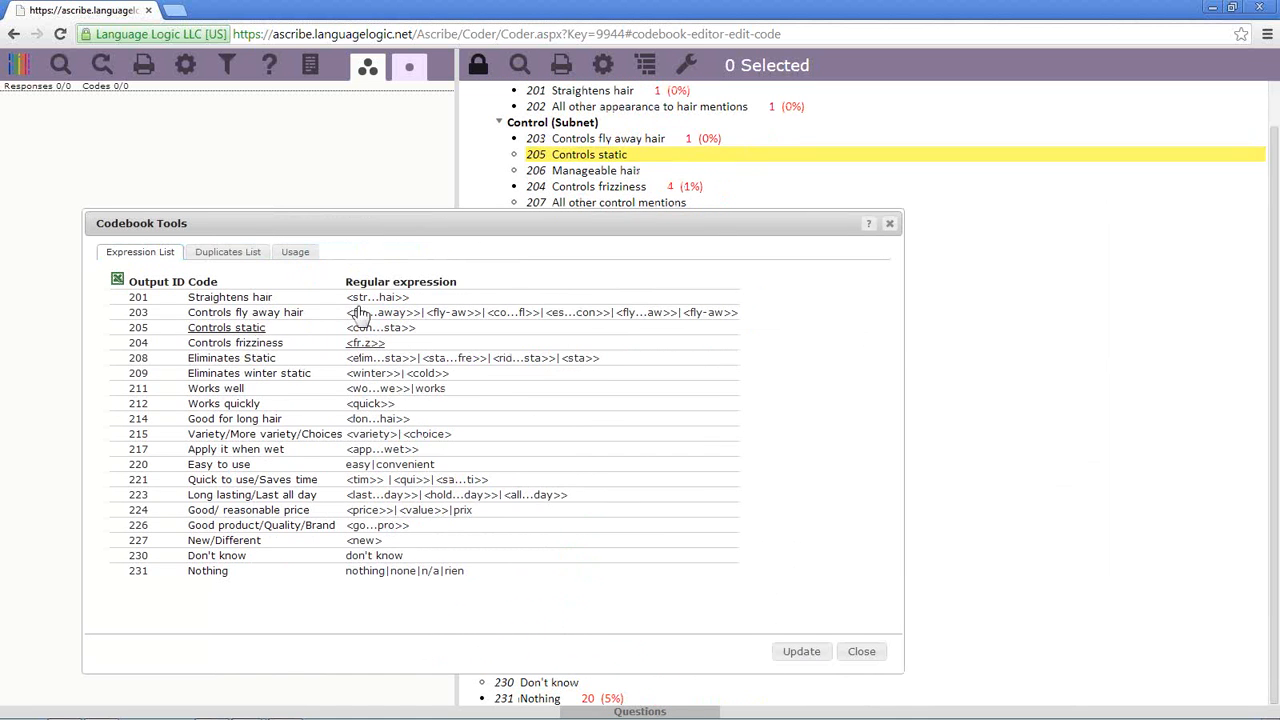
left_click_drag(903, 344, 497, 340)
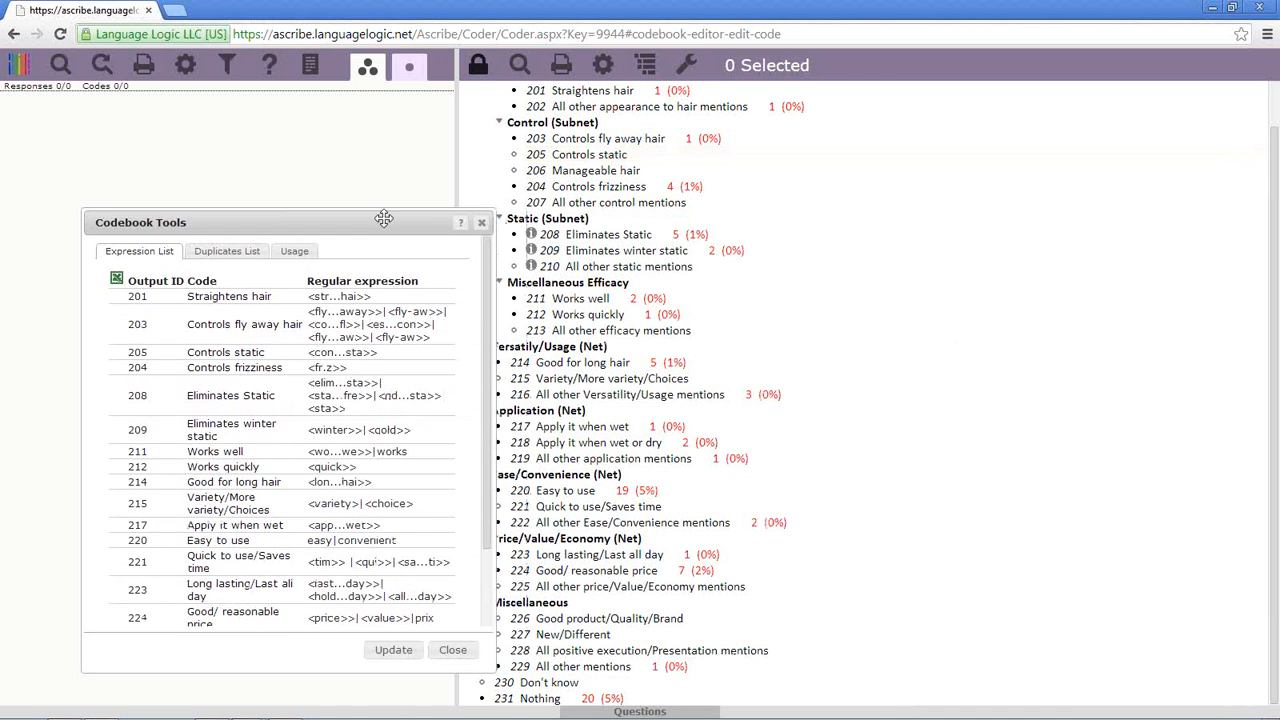
left_click_drag(383, 221, 307, 121)
left_click(185, 254)
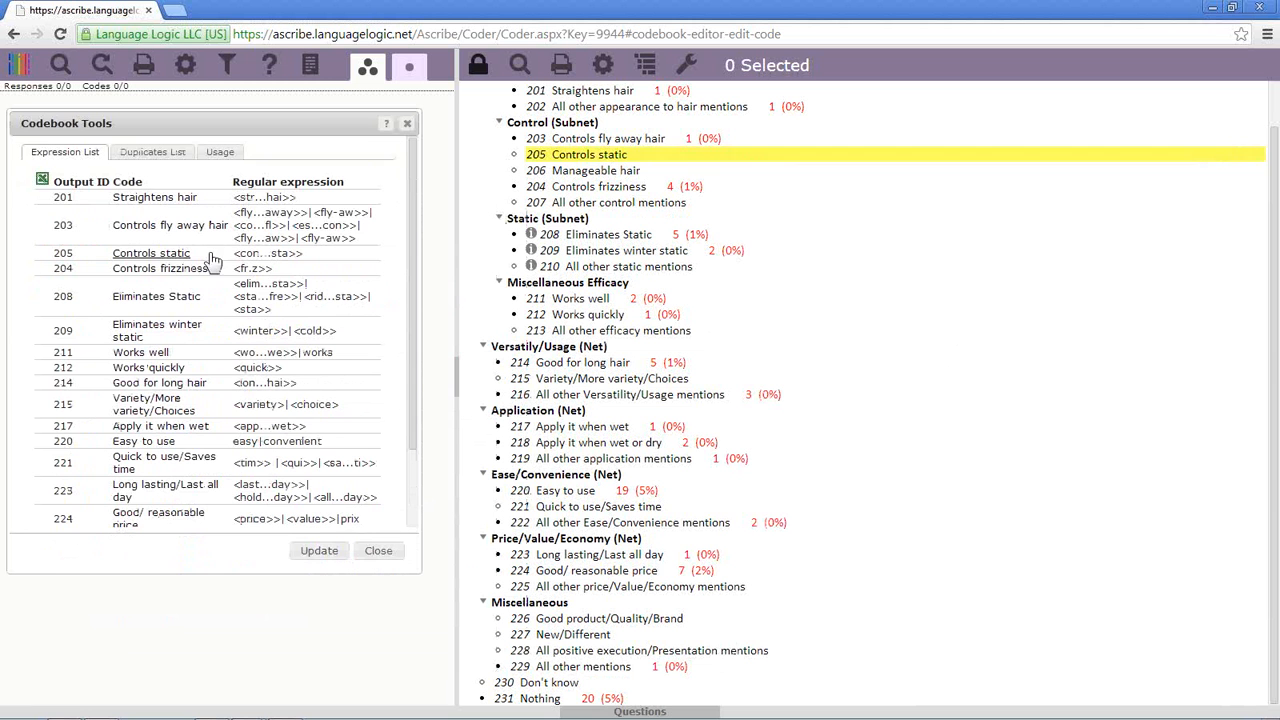
- Review code 205's properties without changes, confirm no duplicate input IDs, and close Codebook Tools
right_click(613, 157)
left_click(627, 167)
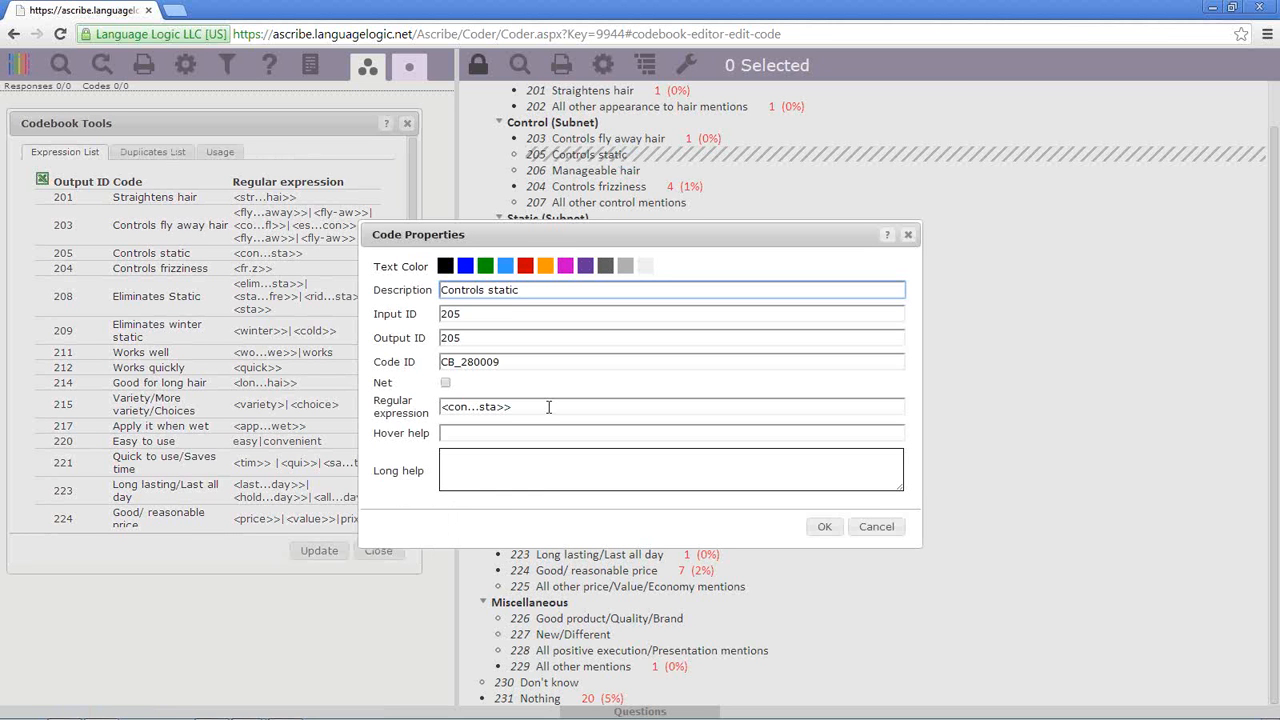
left_click(876, 526)
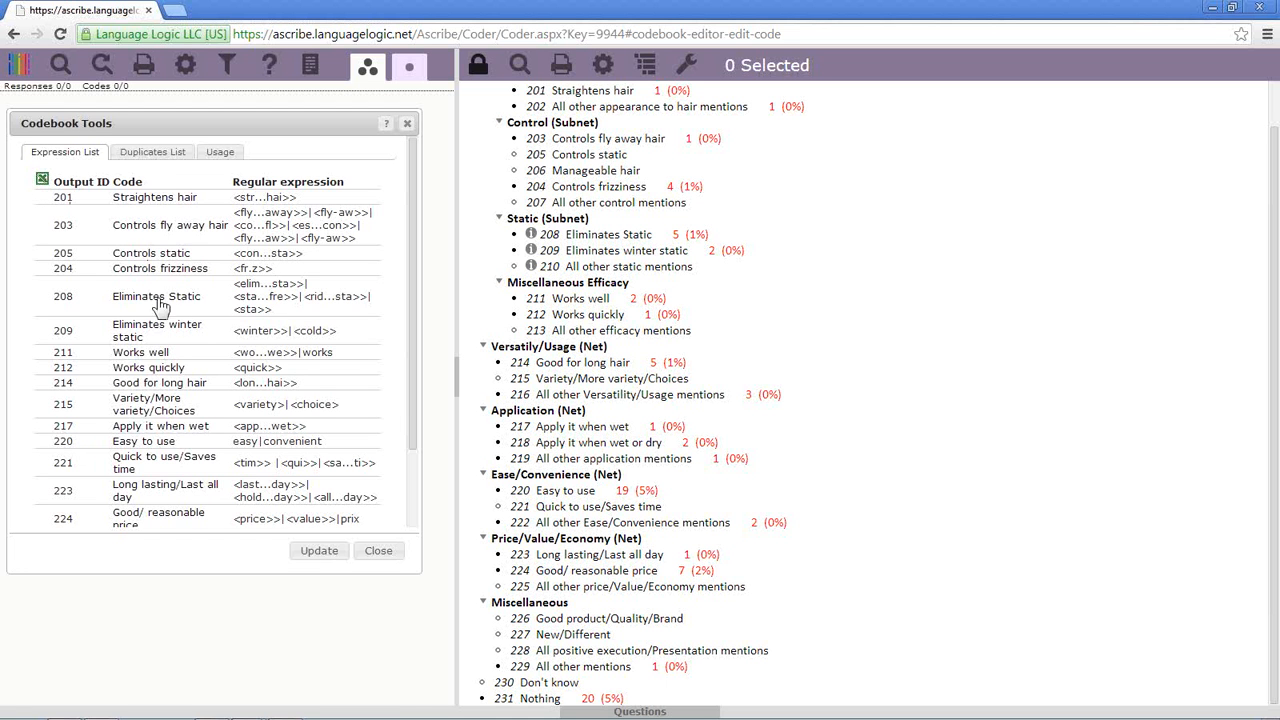
left_click(147, 155)
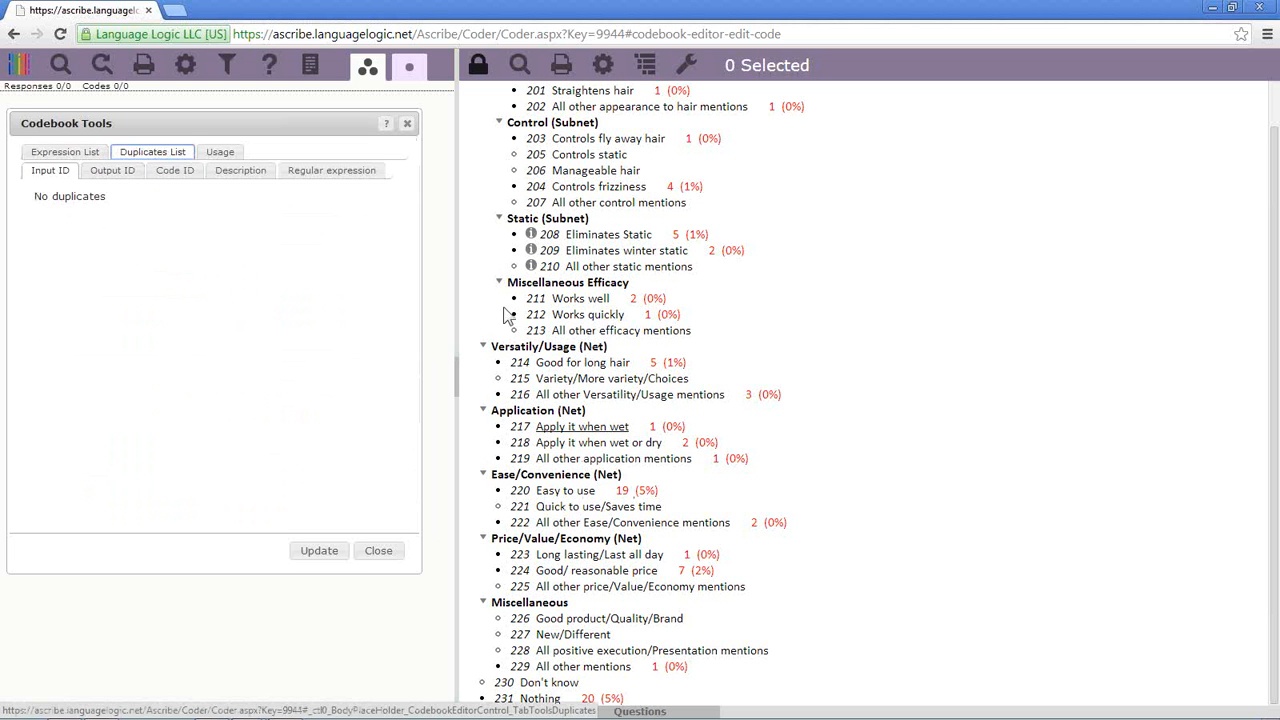
left_click(406, 124)
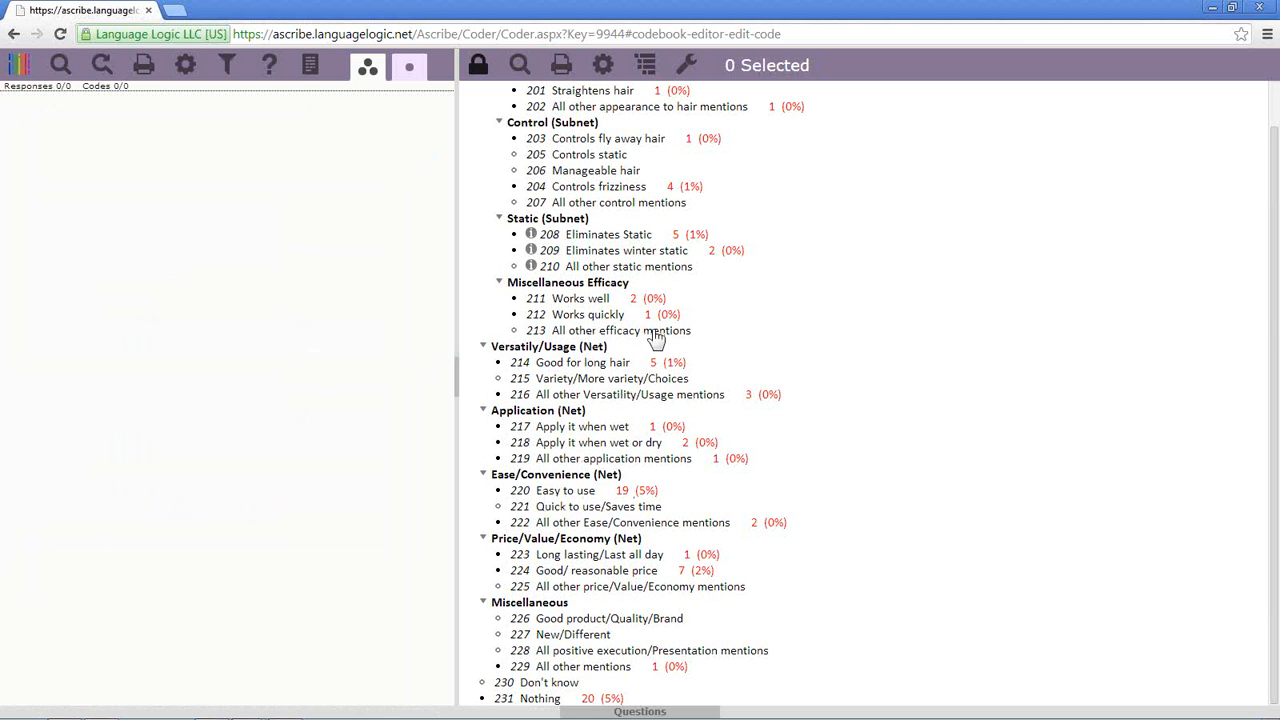
- Insert new code 236 'Straightens hair' below 212 Works quickly in Miscellaneous Efficacy
right_click(618, 314)
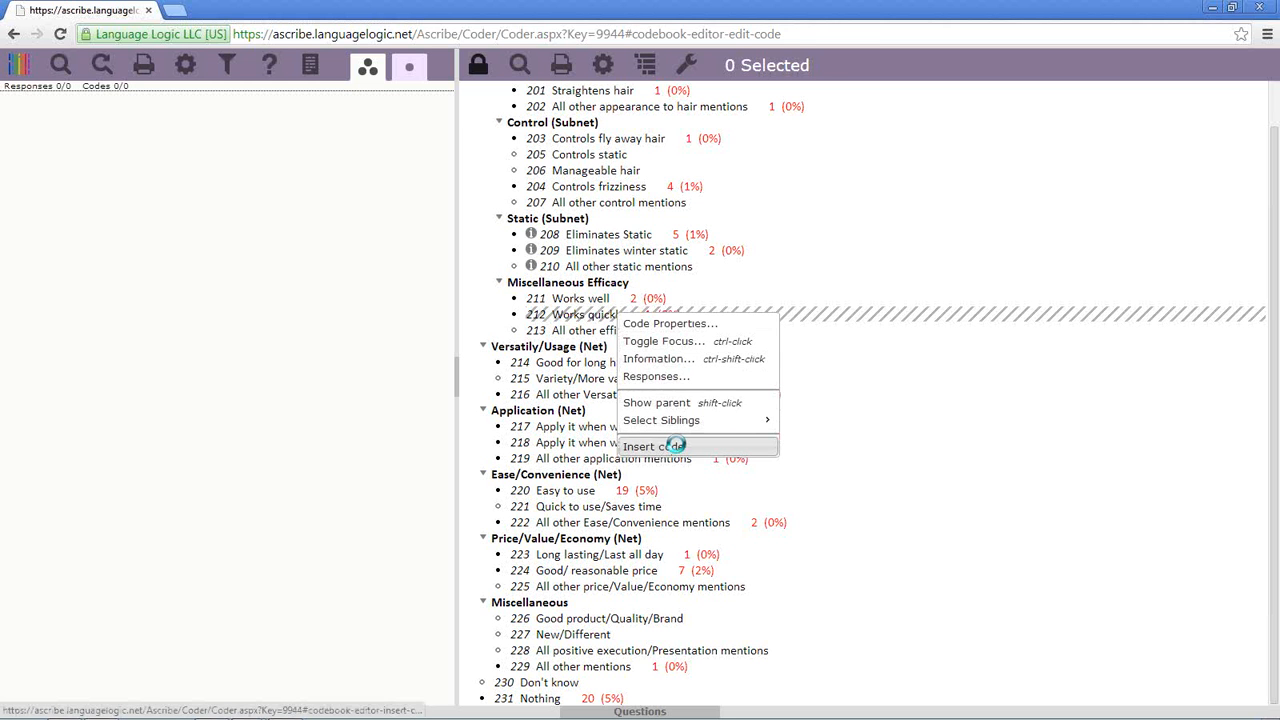
left_click(676, 446)
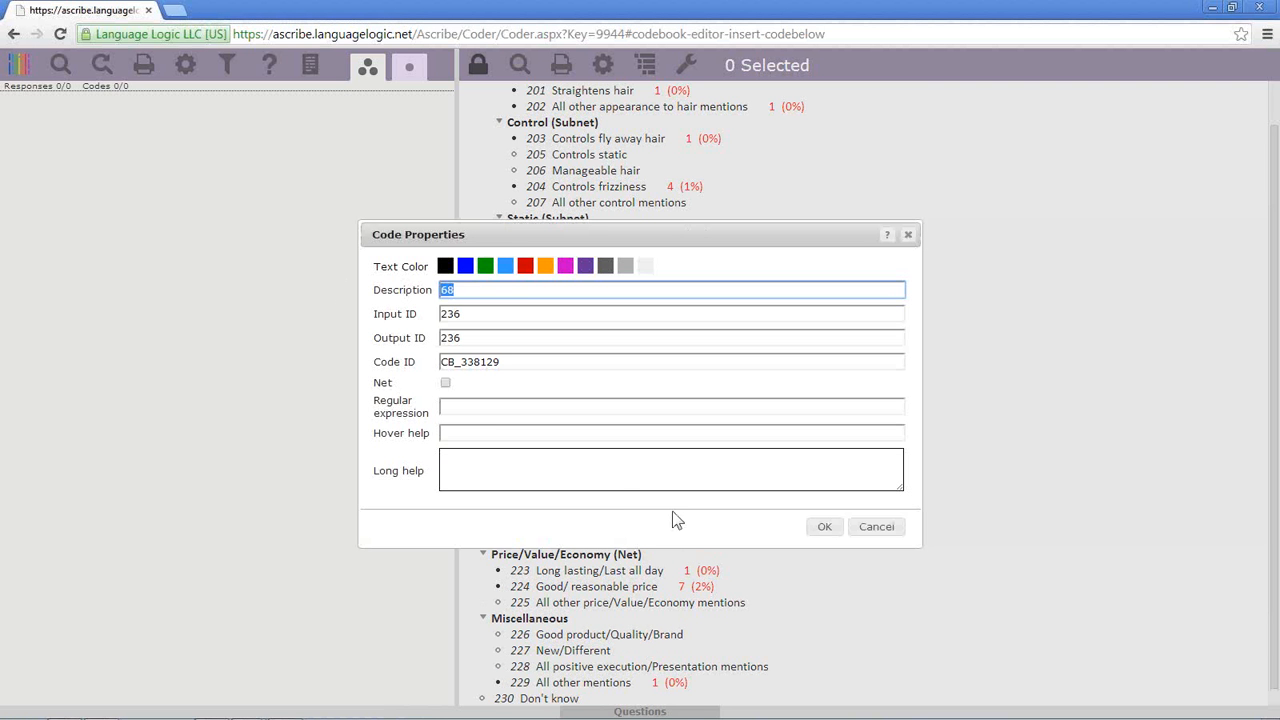
type("st")
left_click(826, 530)
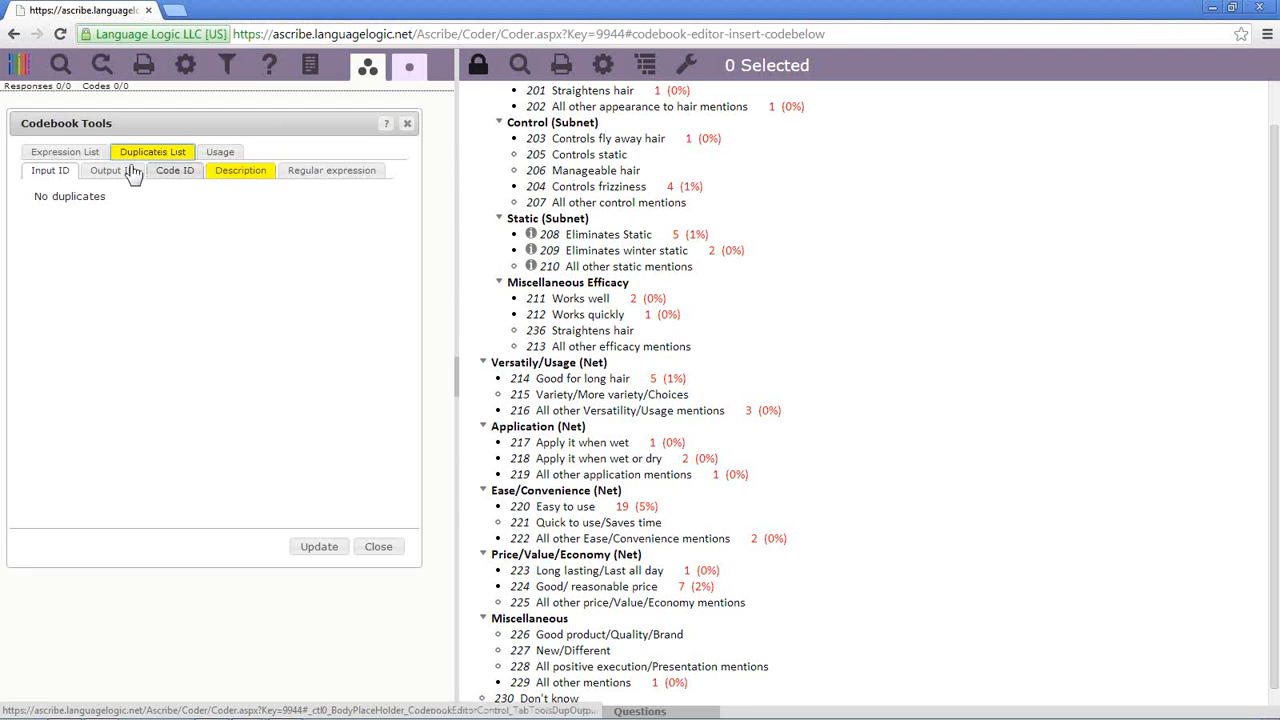
- Find both Straightens hair codes in the description duplicates list and delete duplicate code 236
left_click(91, 154)
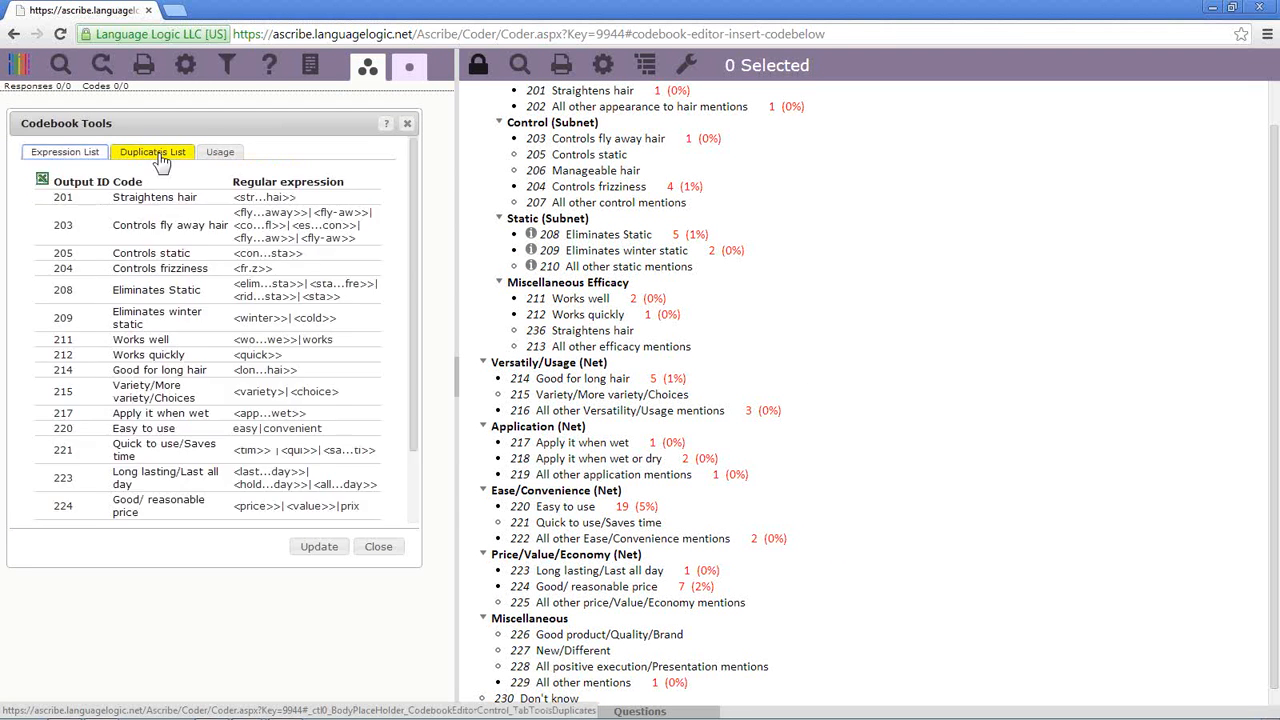
left_click(159, 155)
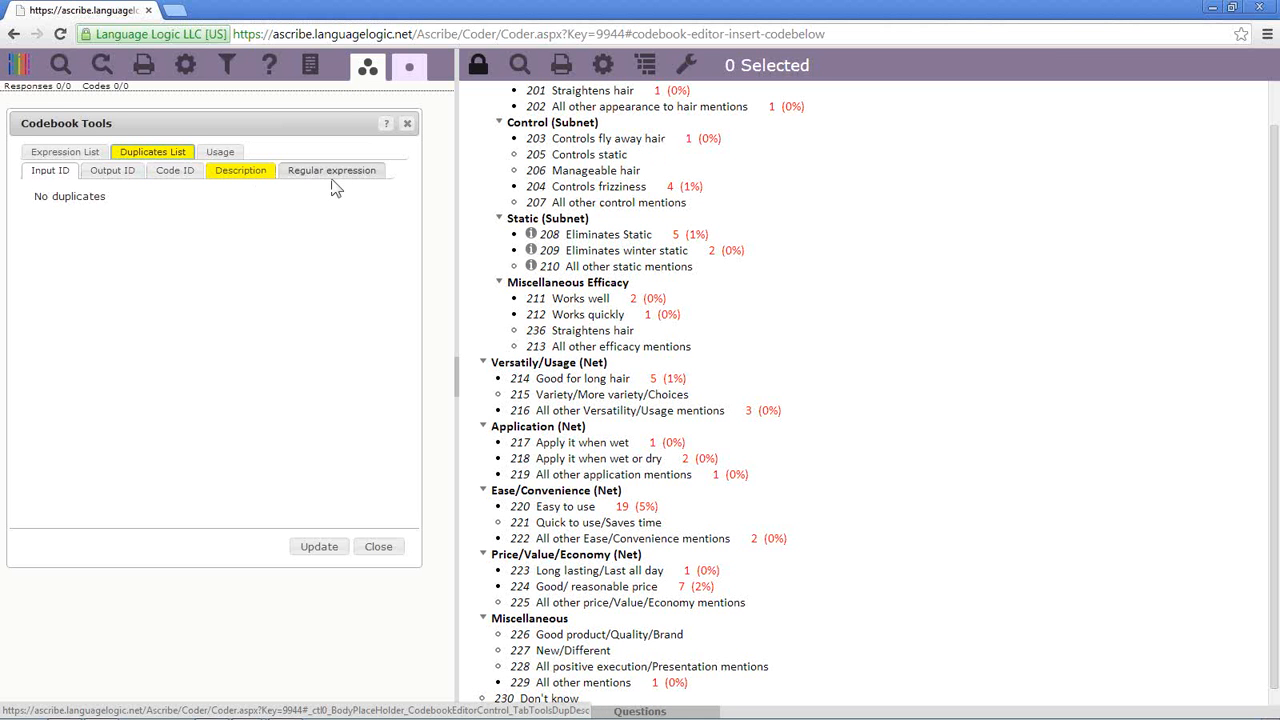
left_click(272, 176)
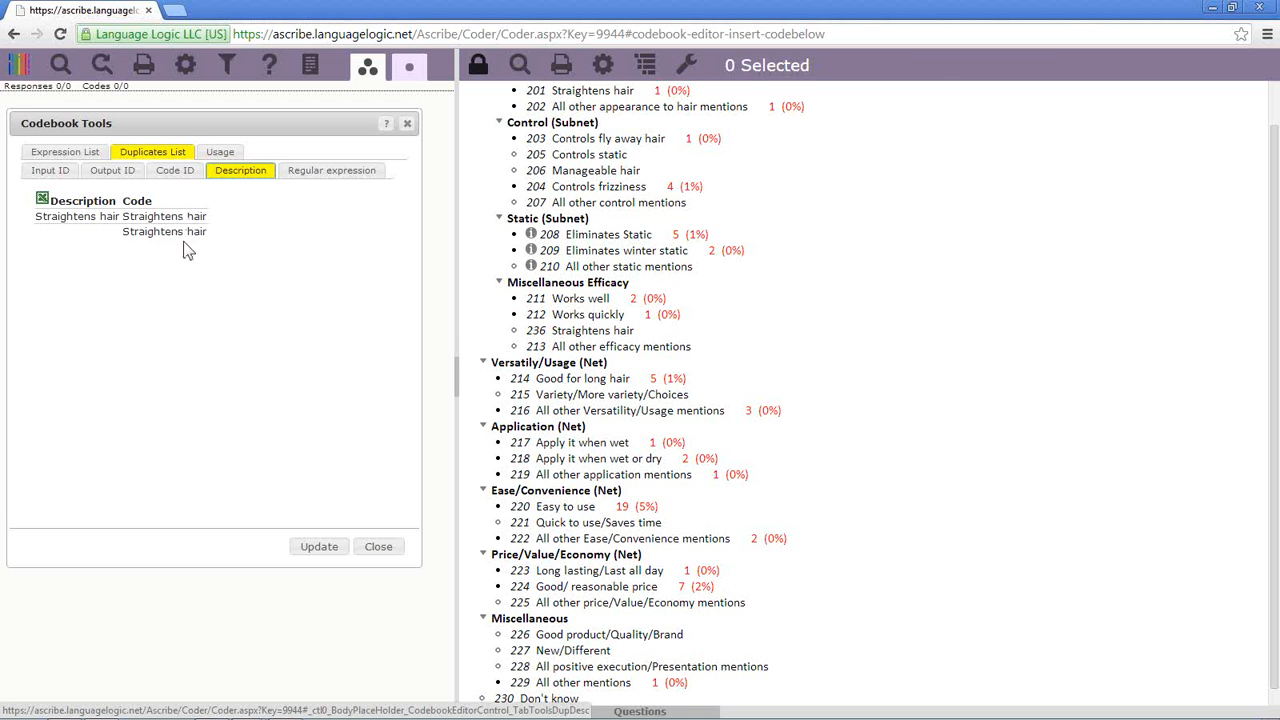
left_click(193, 217)
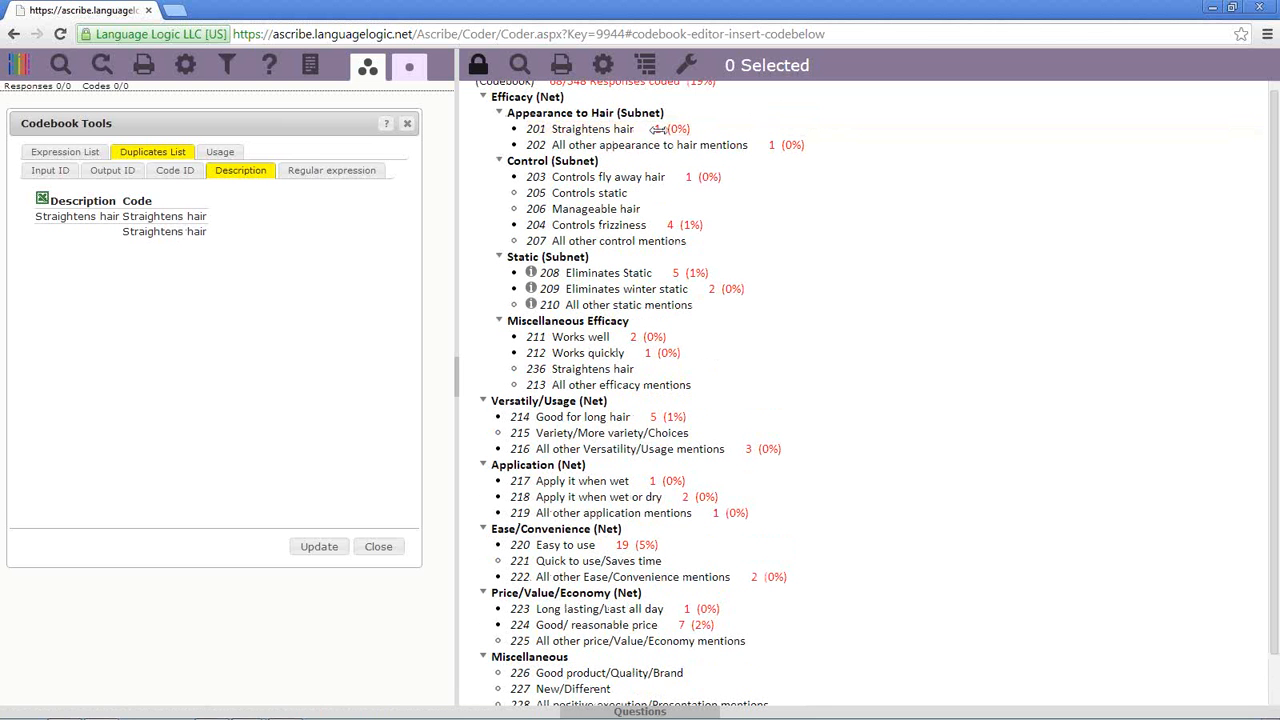
left_click(193, 232)
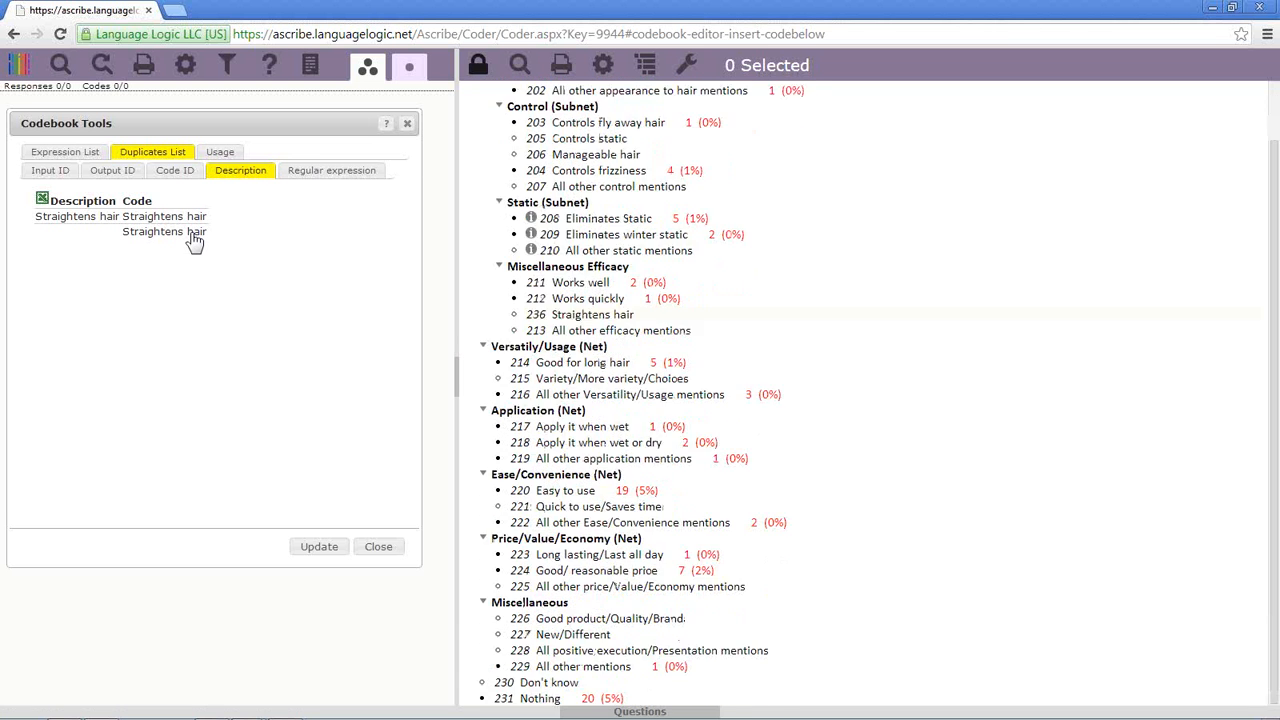
right_click(641, 314)
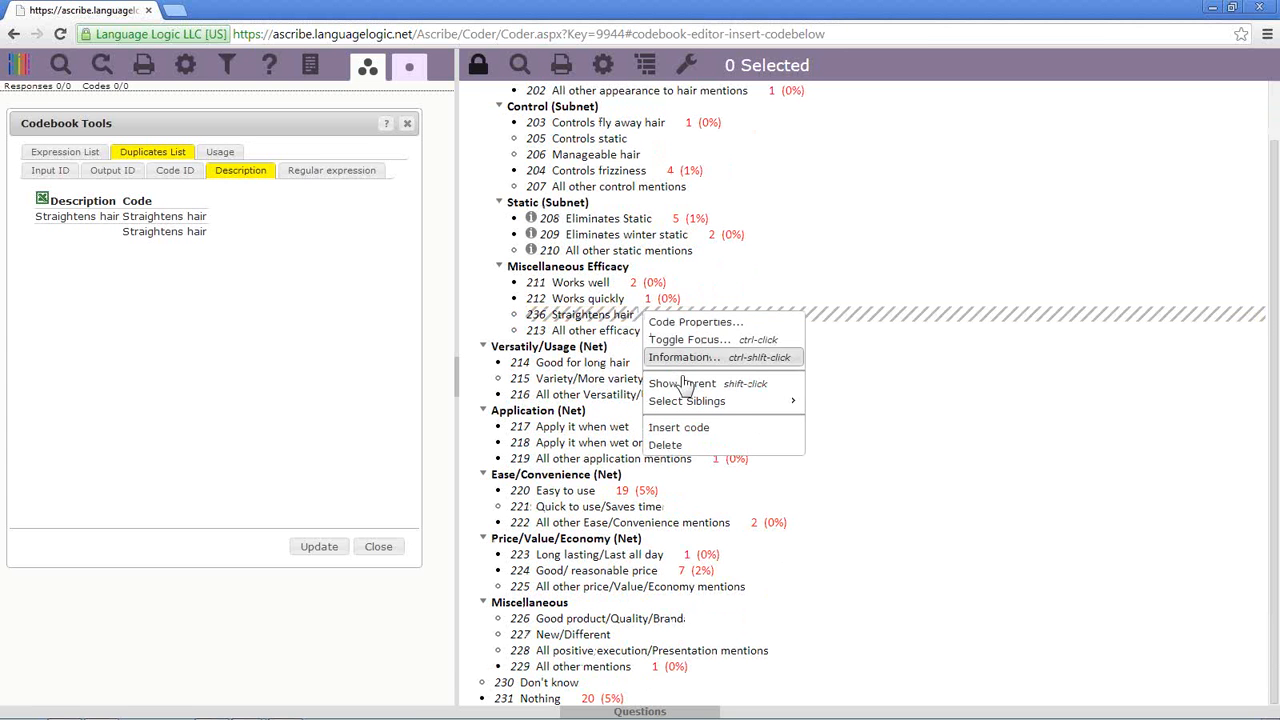
left_click(697, 446)
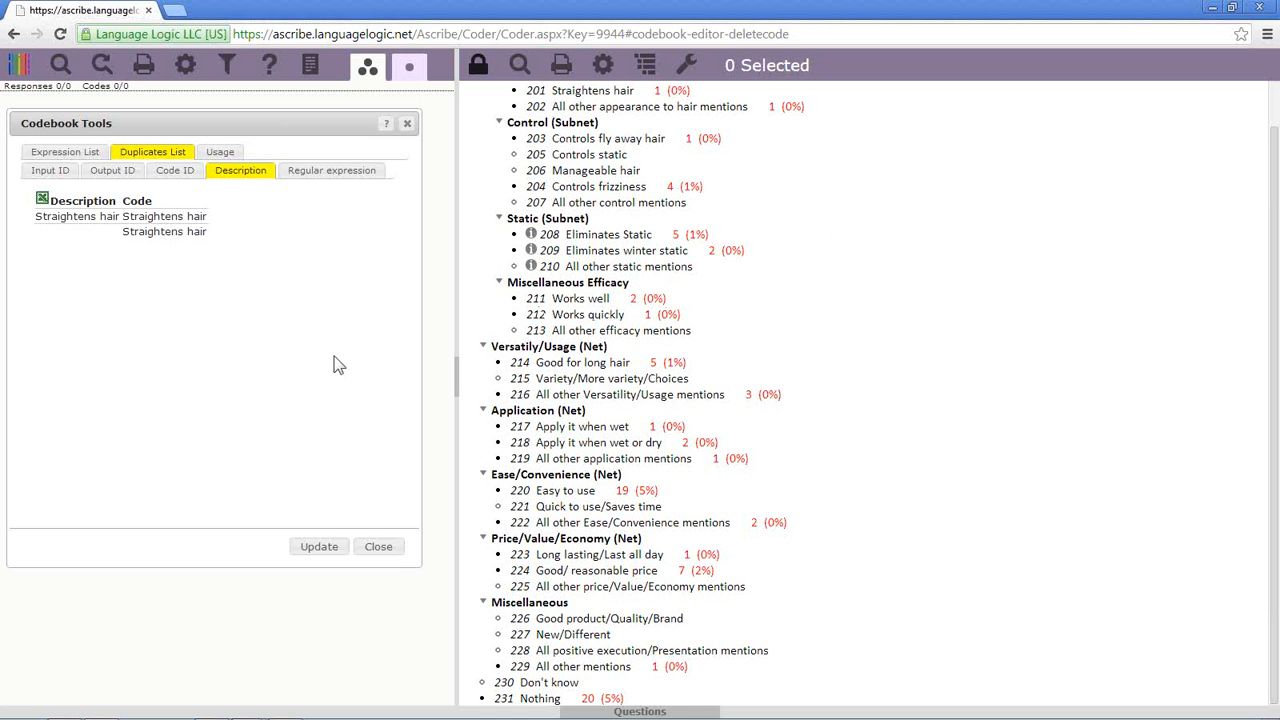
- Re-run the duplicates check, then show usage counts and percentages for every q7 code
left_click(319, 548)
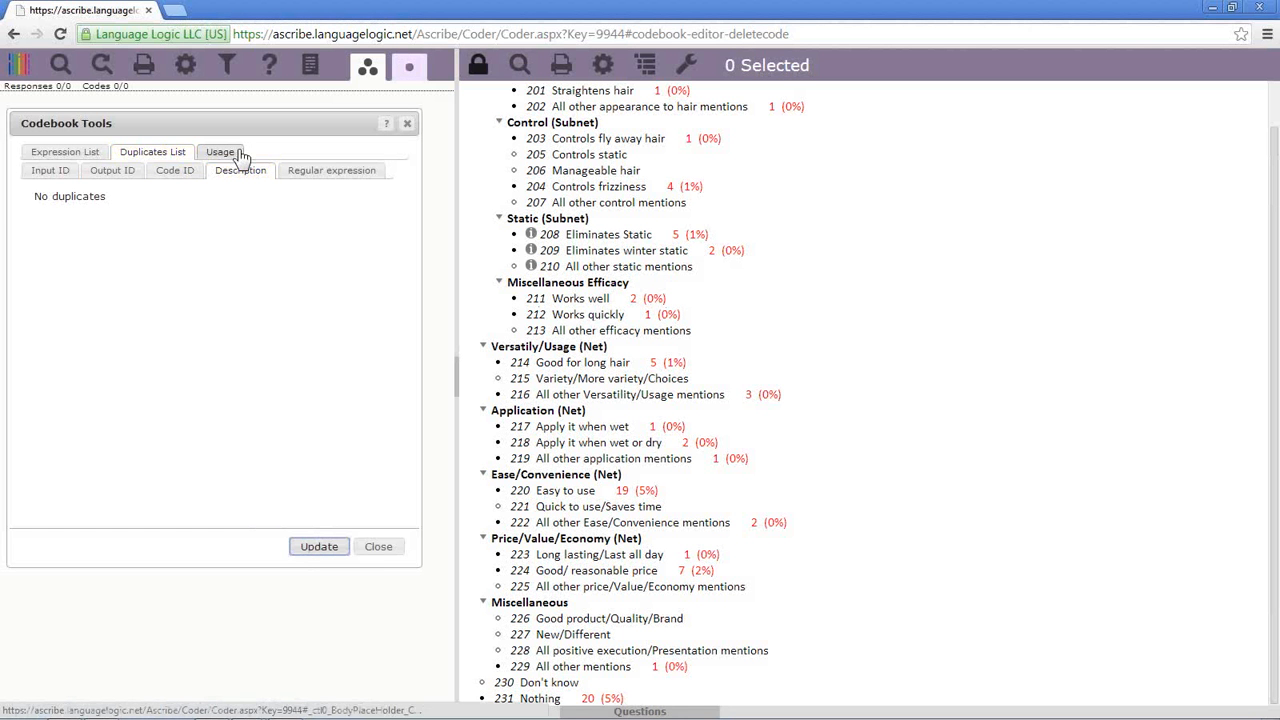
left_click(241, 155)
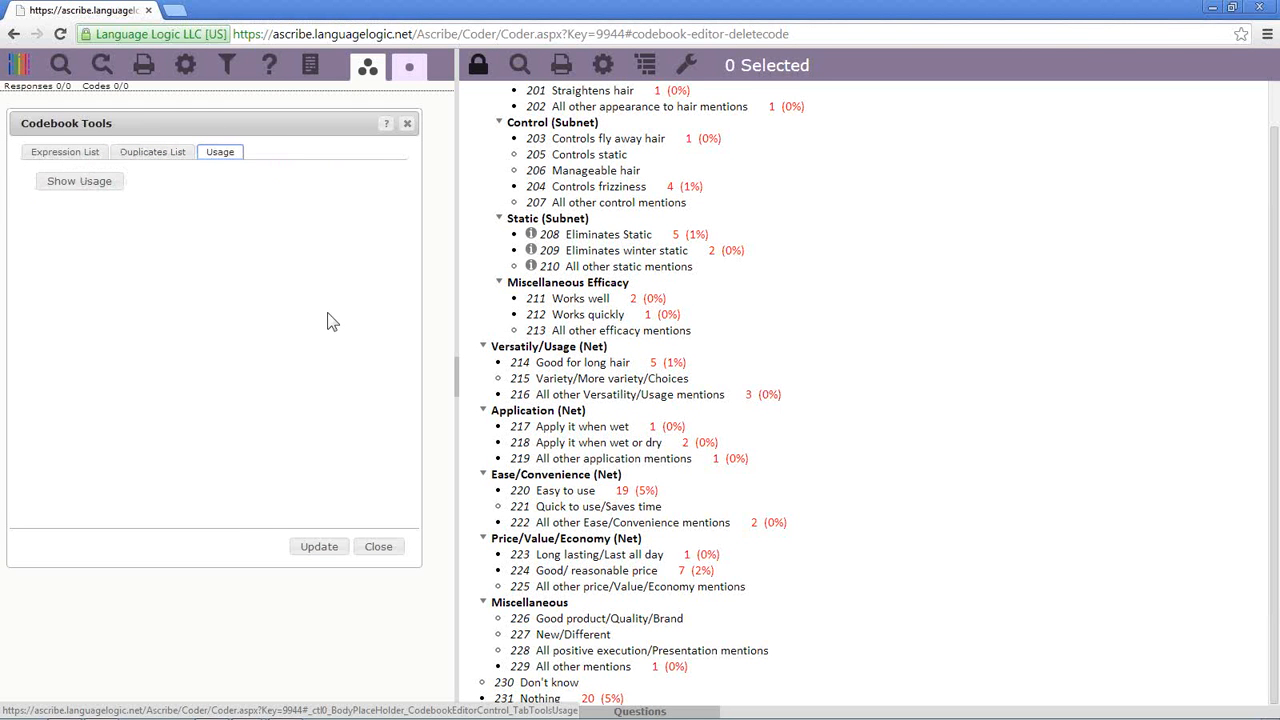
left_click(94, 185)
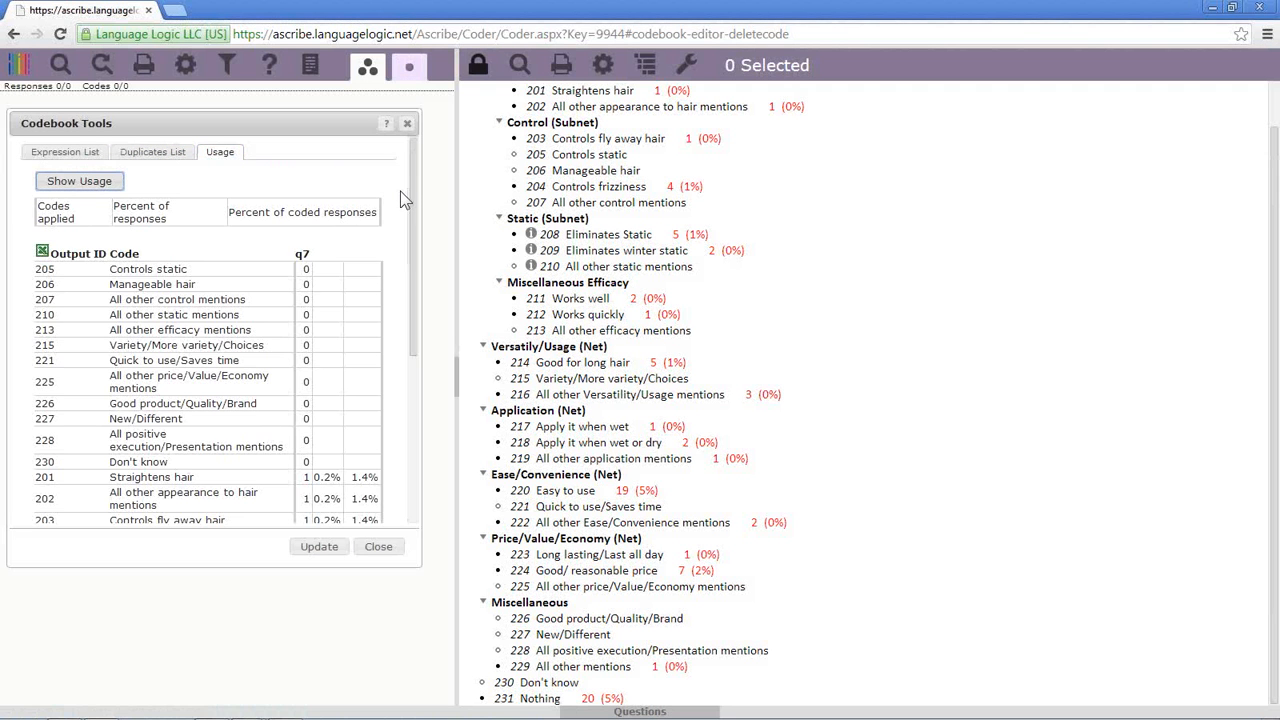
left_click_drag(414, 180, 413, 352)
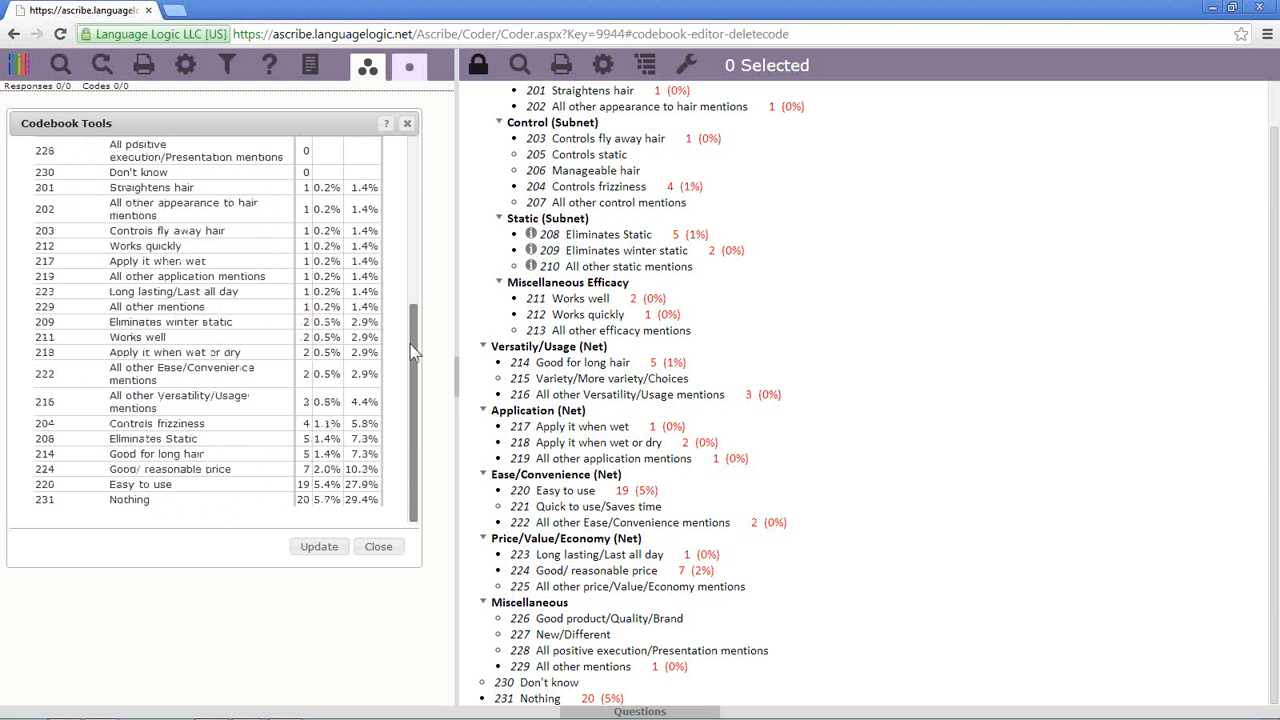
left_click_drag(413, 352, 410, 155)
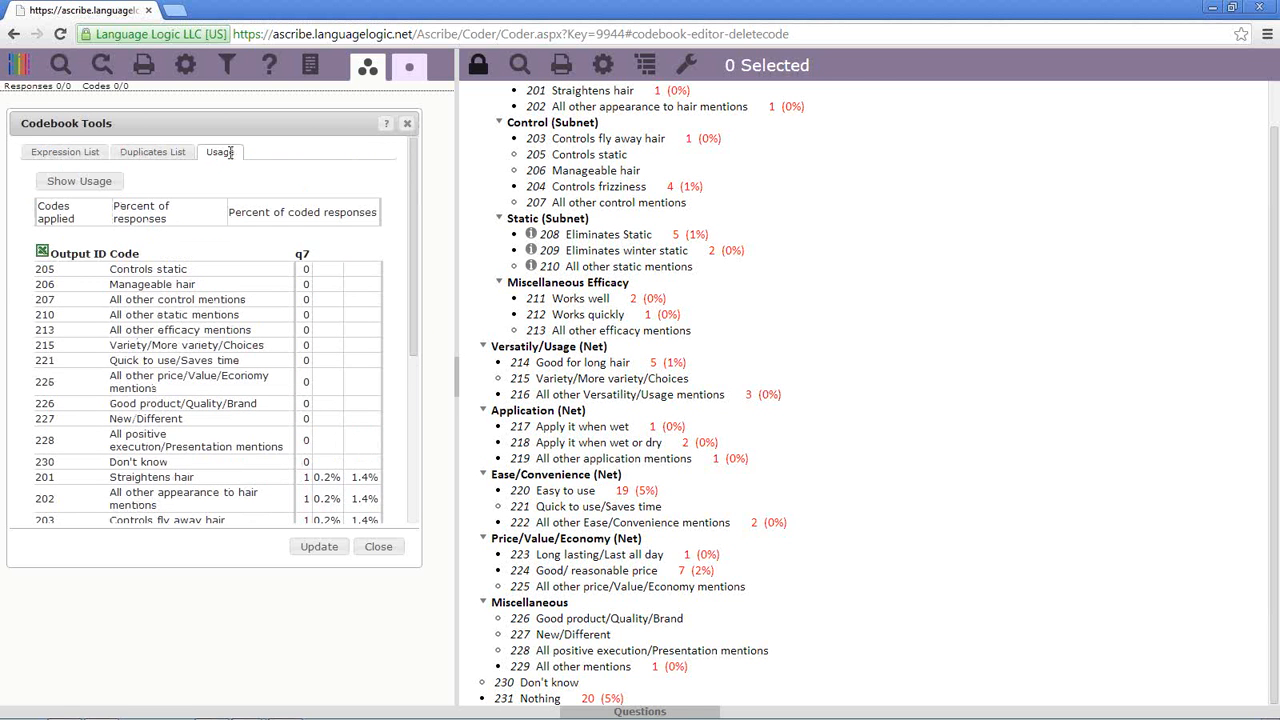
left_click(42, 253)
- Close Codebook Tools, unlock the codebook, and select codes 205, 209 and 212
left_click(407, 124)
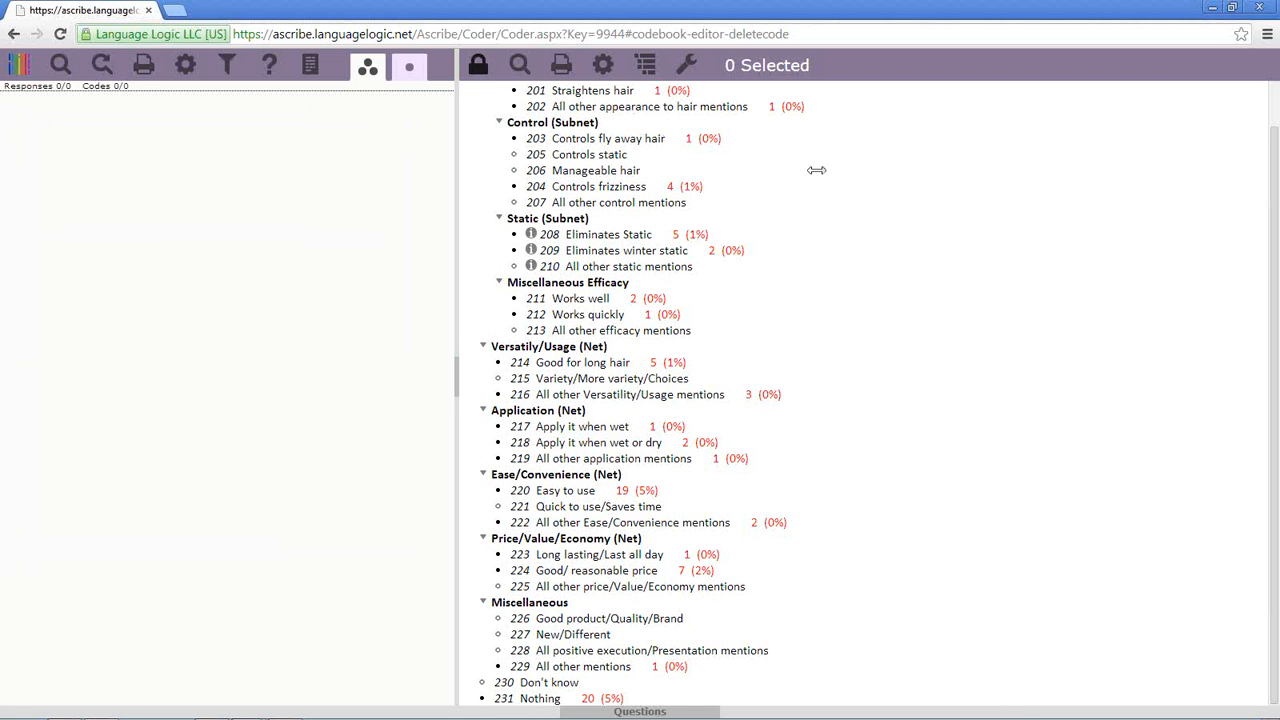
left_click(480, 70)
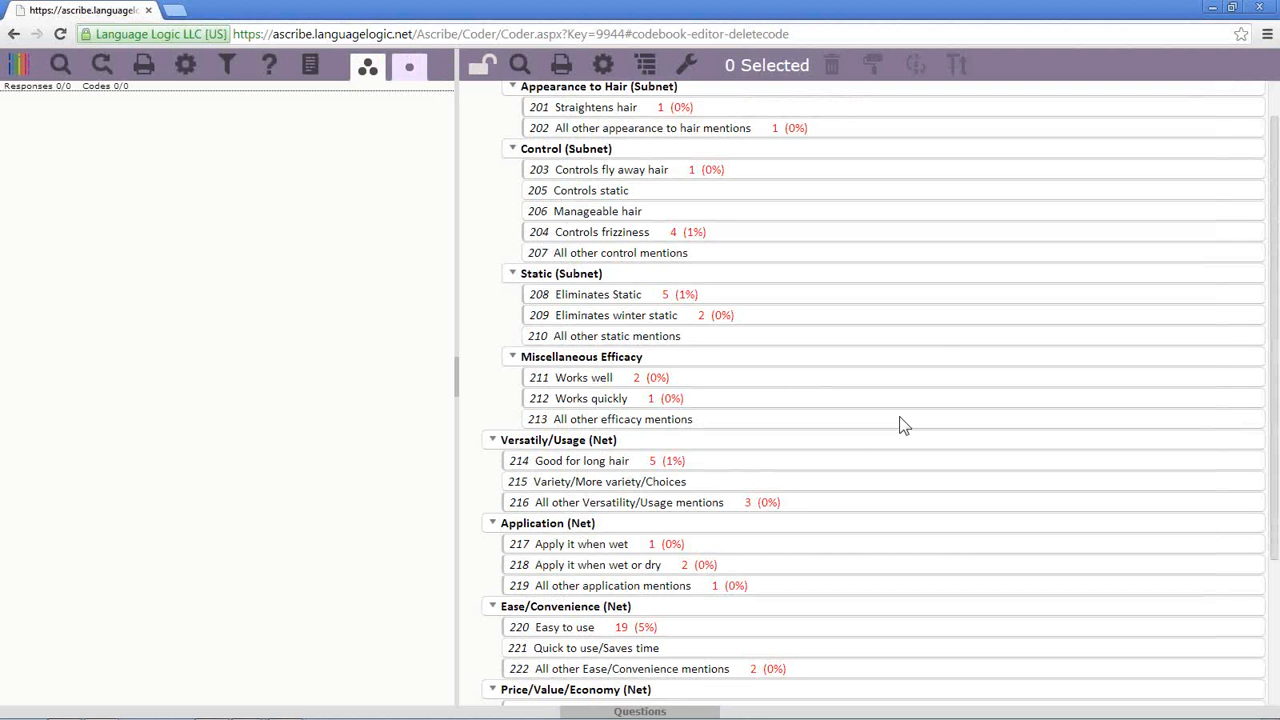
left_click(815, 195)
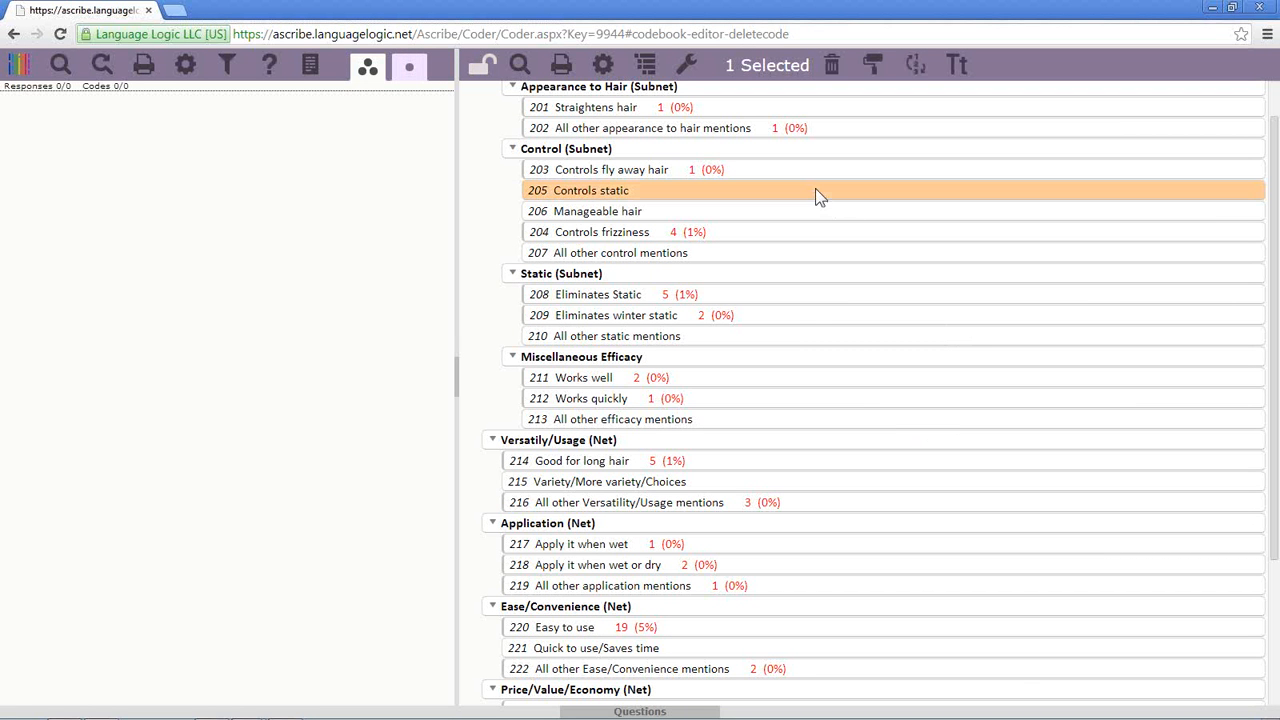
left_click(813, 315, "ctrl")
left_click(827, 401, "ctrl")
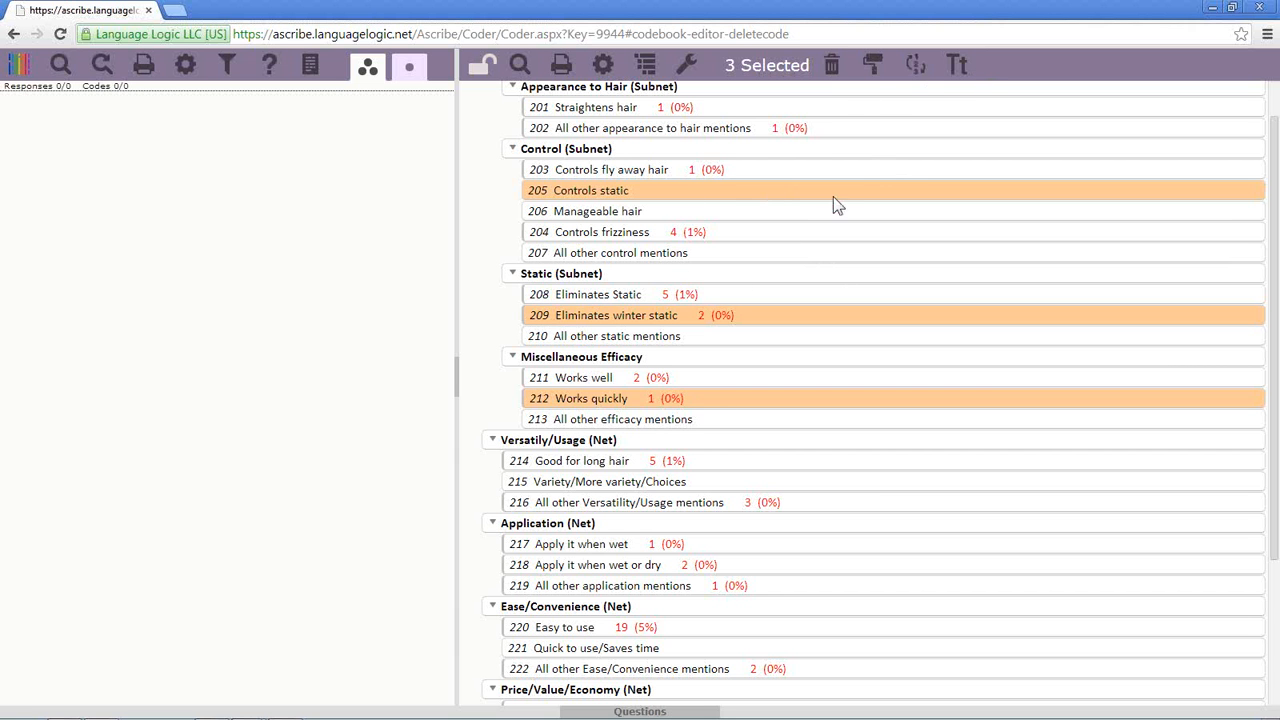
- Colour the text of codes 205, 209 and 212 purple, after cancelling a started delete
left_click(832, 68)
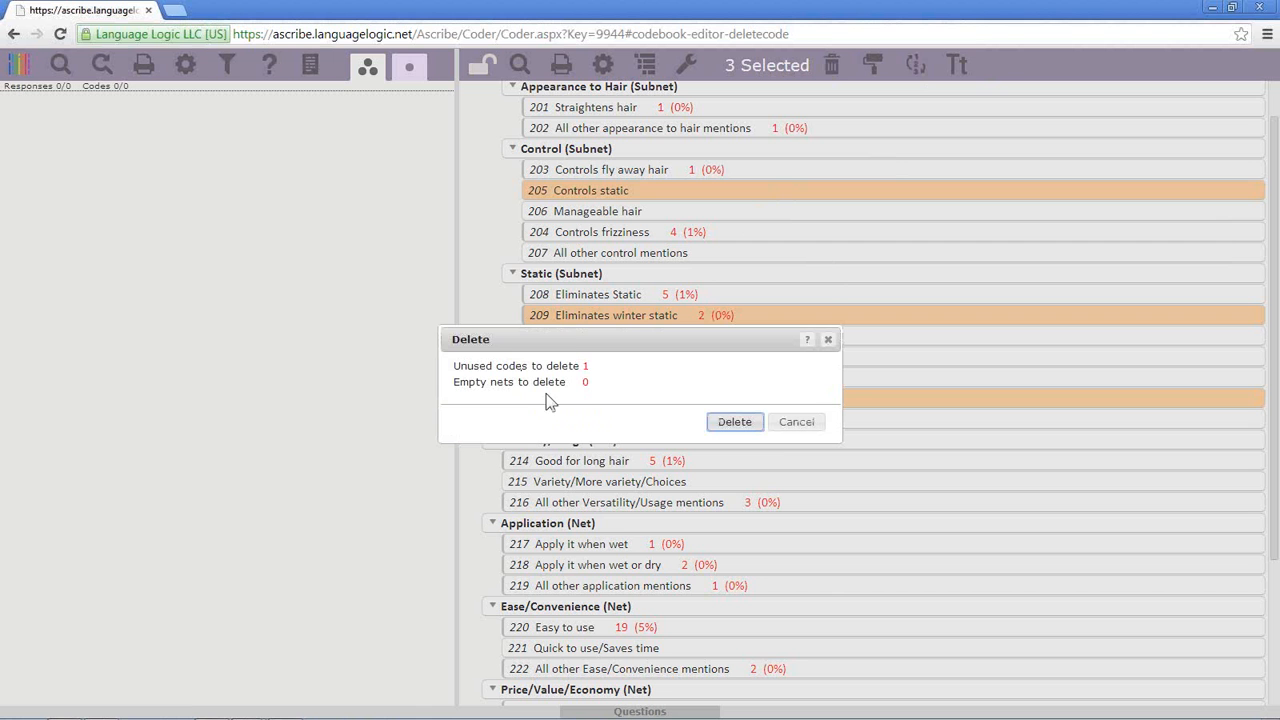
left_click(792, 424)
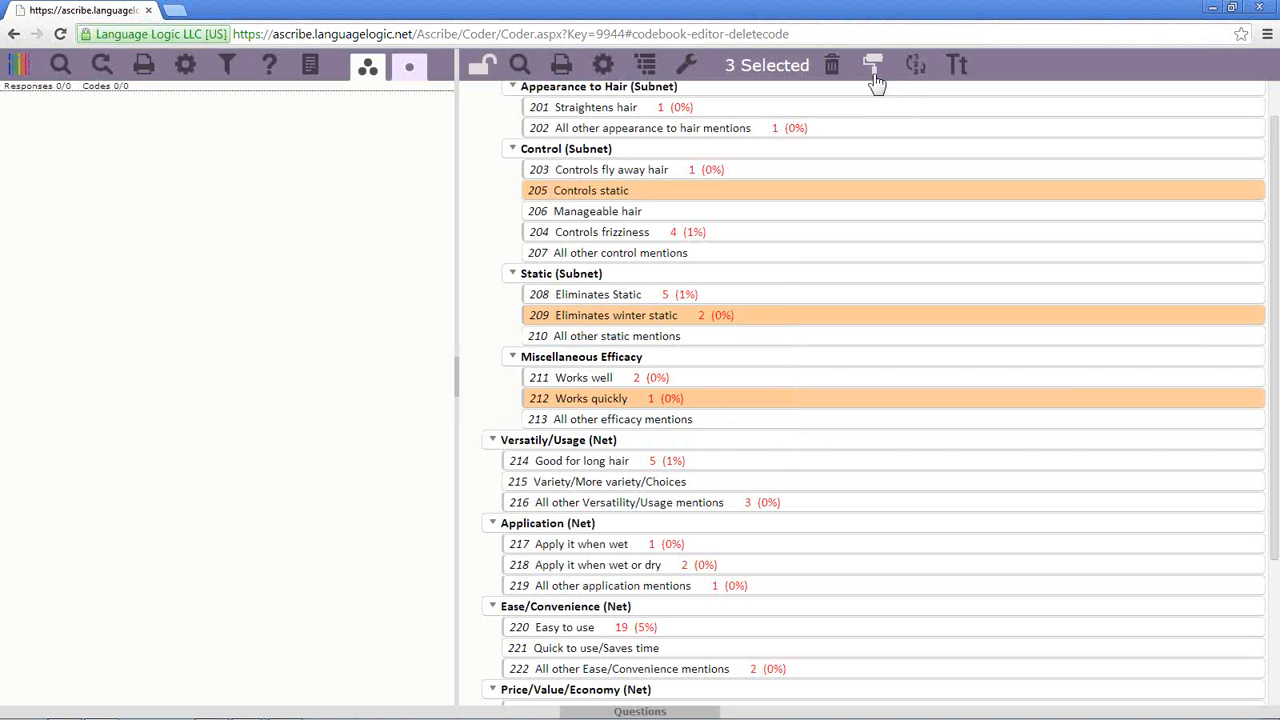
left_click(873, 70)
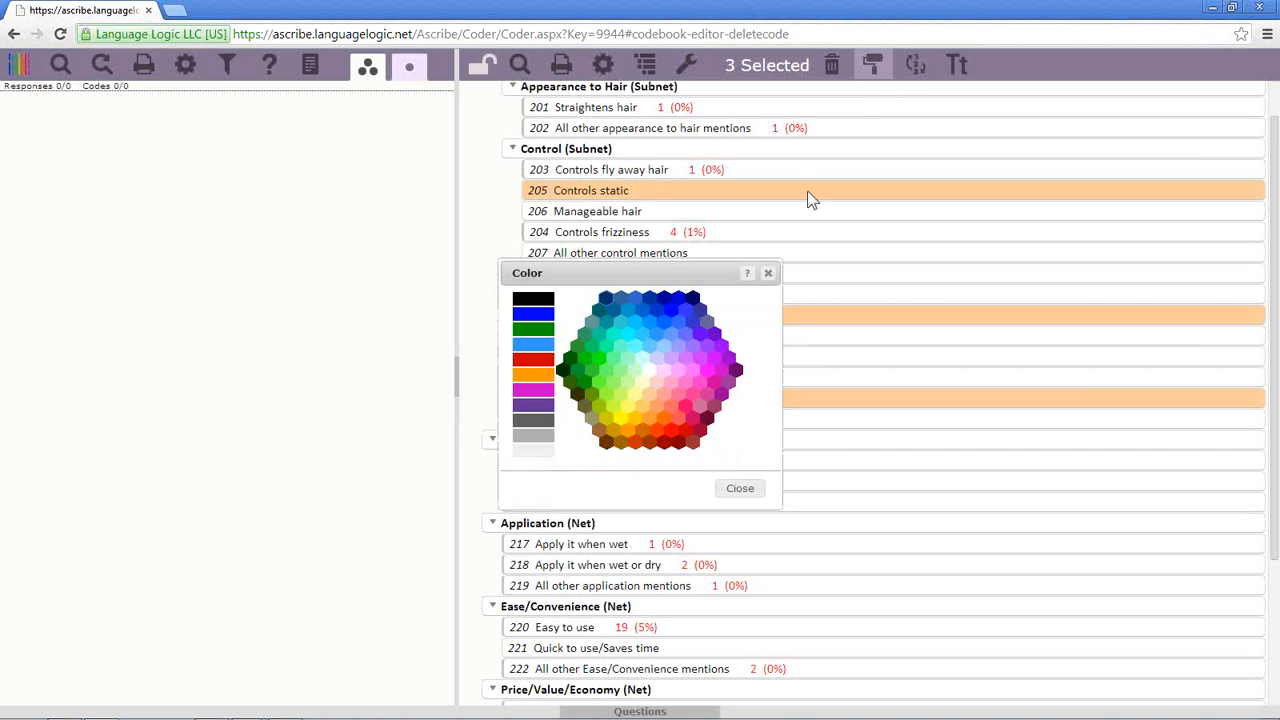
left_click(716, 345)
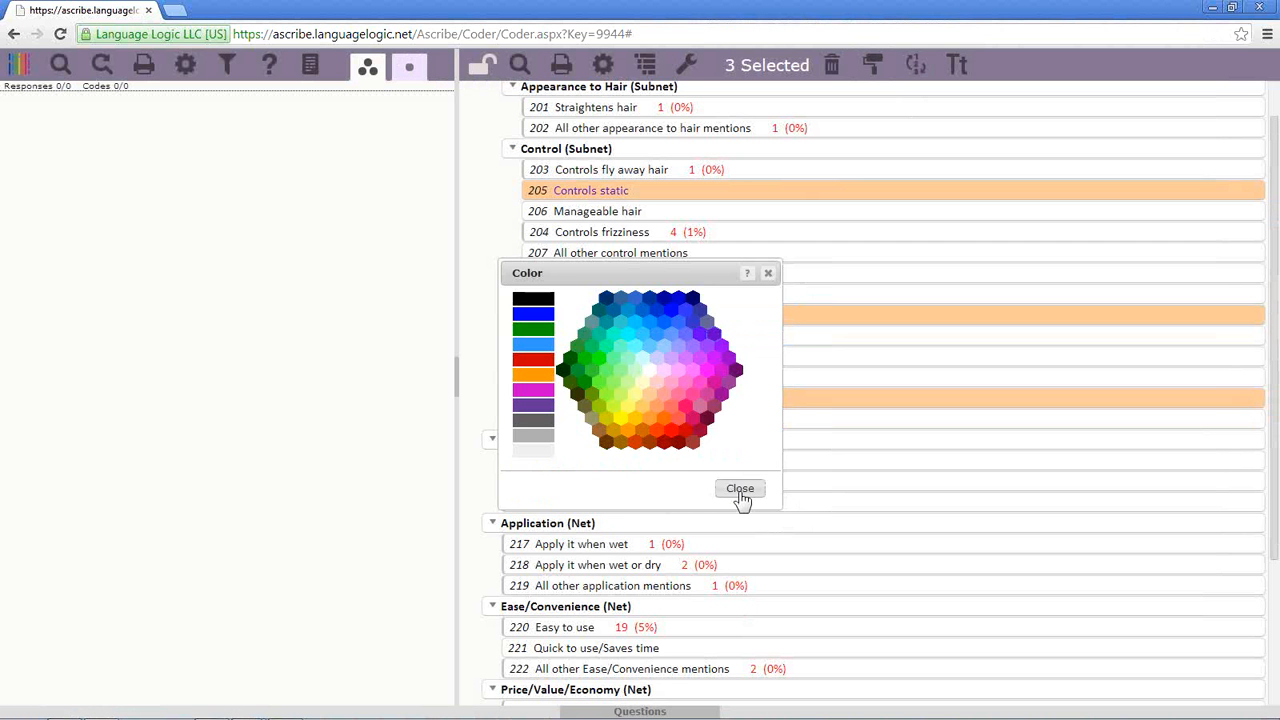
left_click(740, 490)
- Look at the Change case and Renumber options and close both without changes
left_click(956, 66)
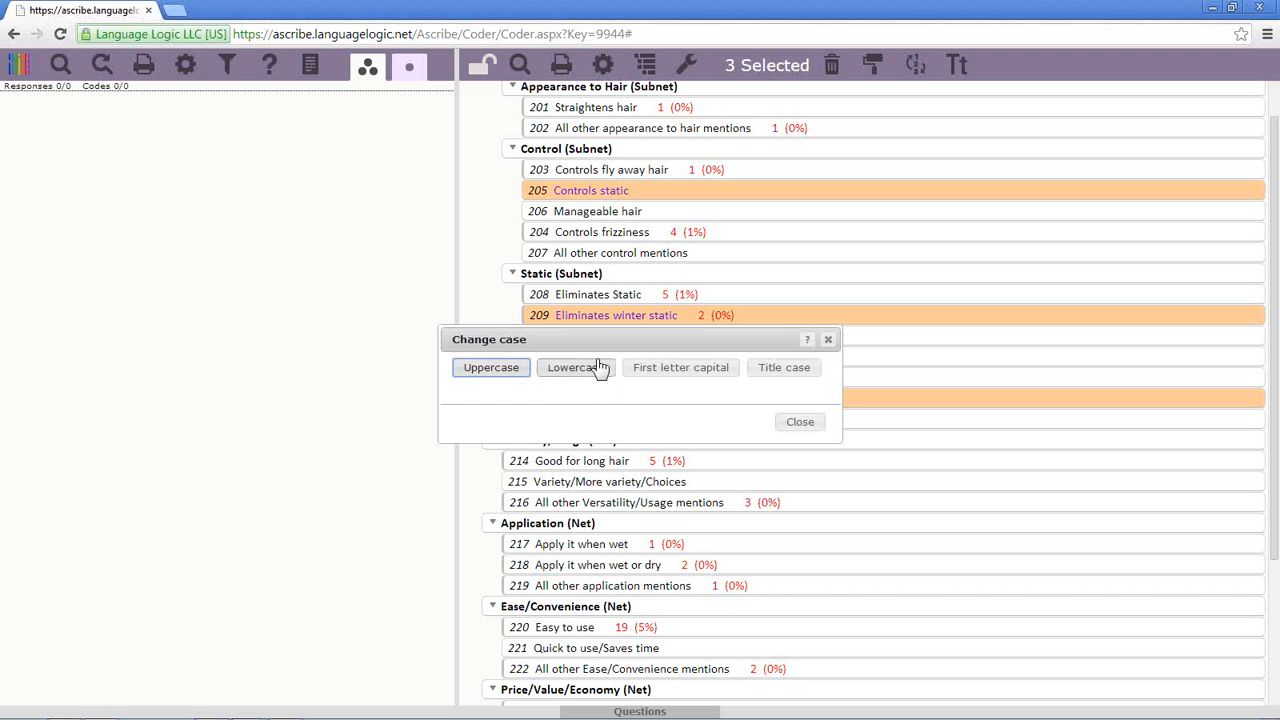
left_click(828, 340)
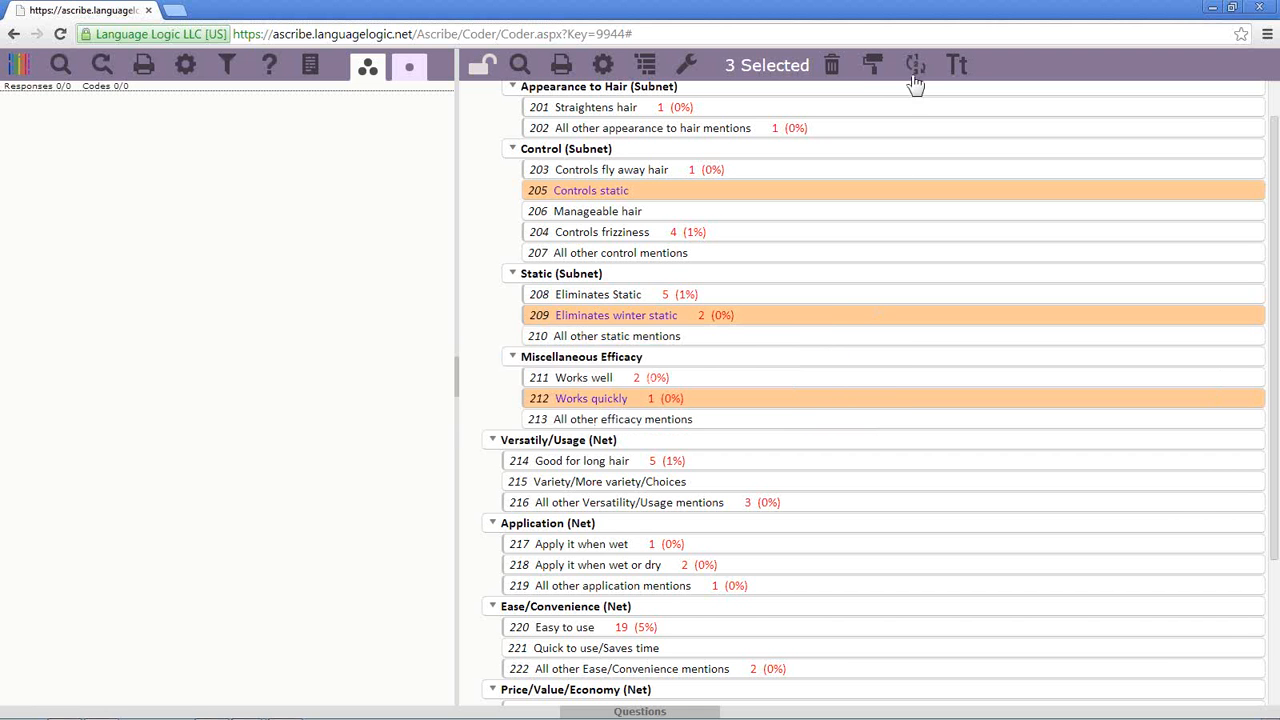
left_click(915, 65)
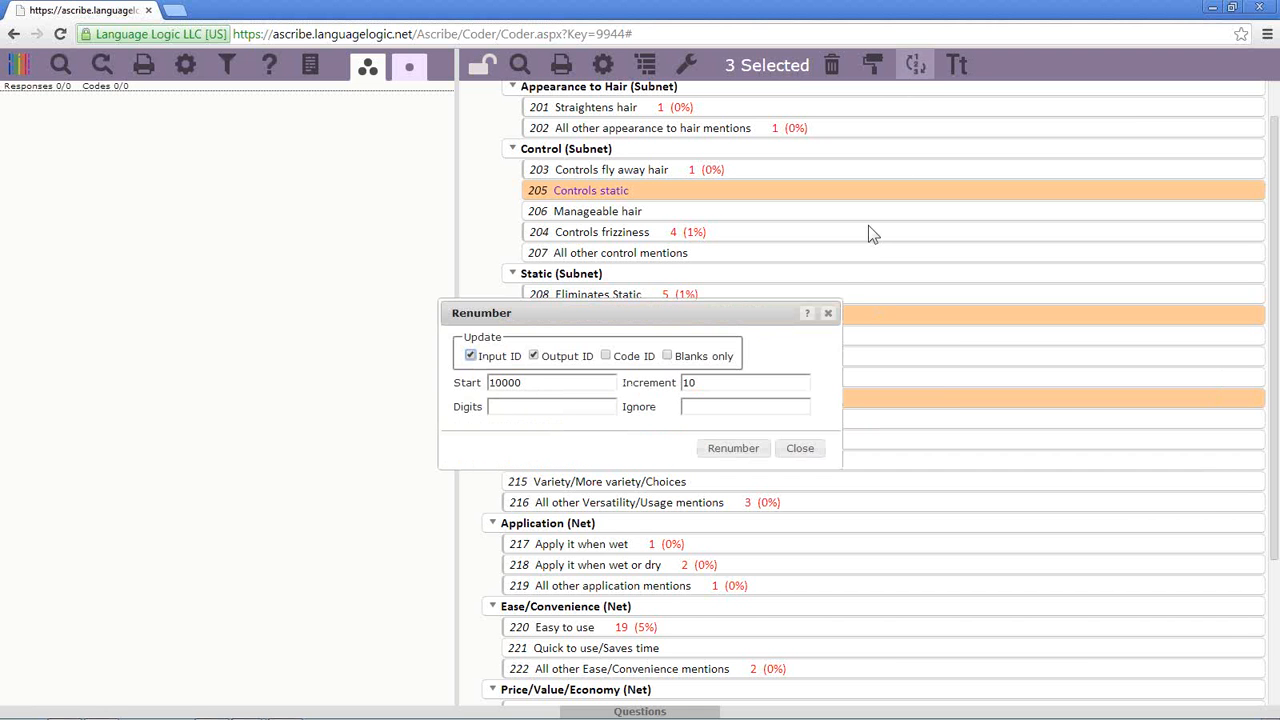
left_click(829, 314)
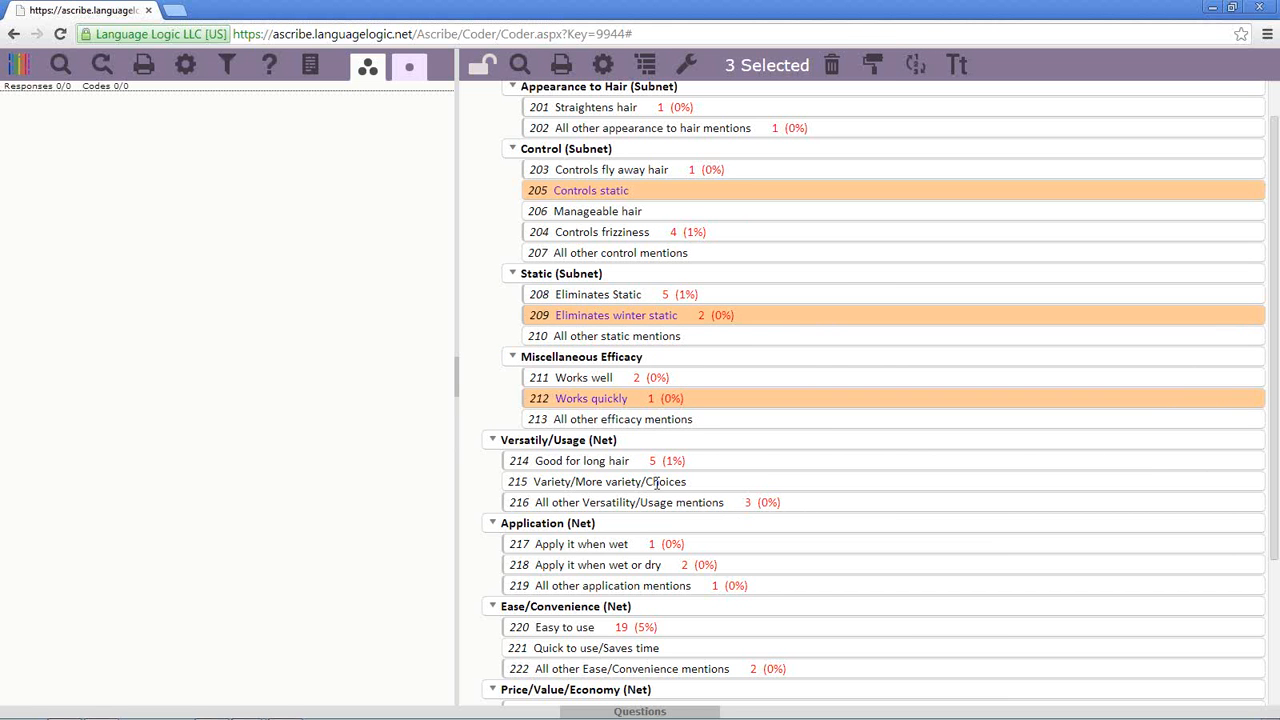
- Move the three selected purple codes below 201 Straightens hair in Appearance to Hair
right_click(638, 116)
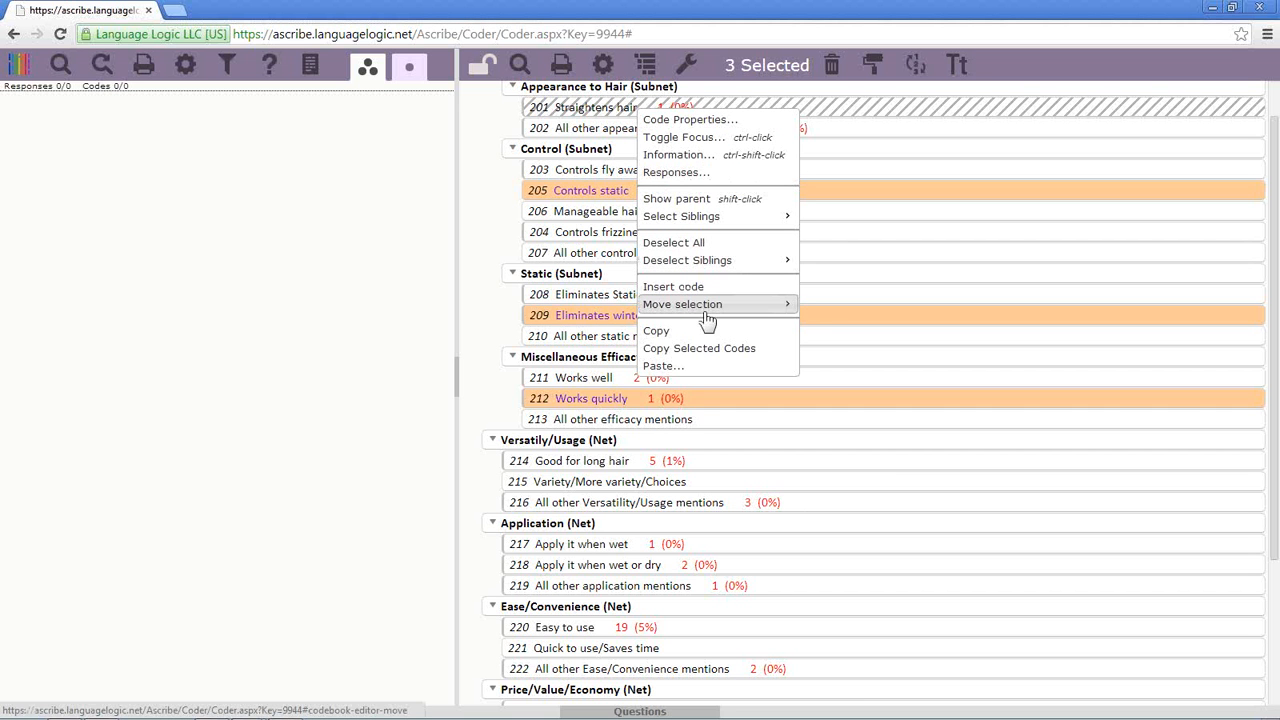
mouse_move(770, 314)
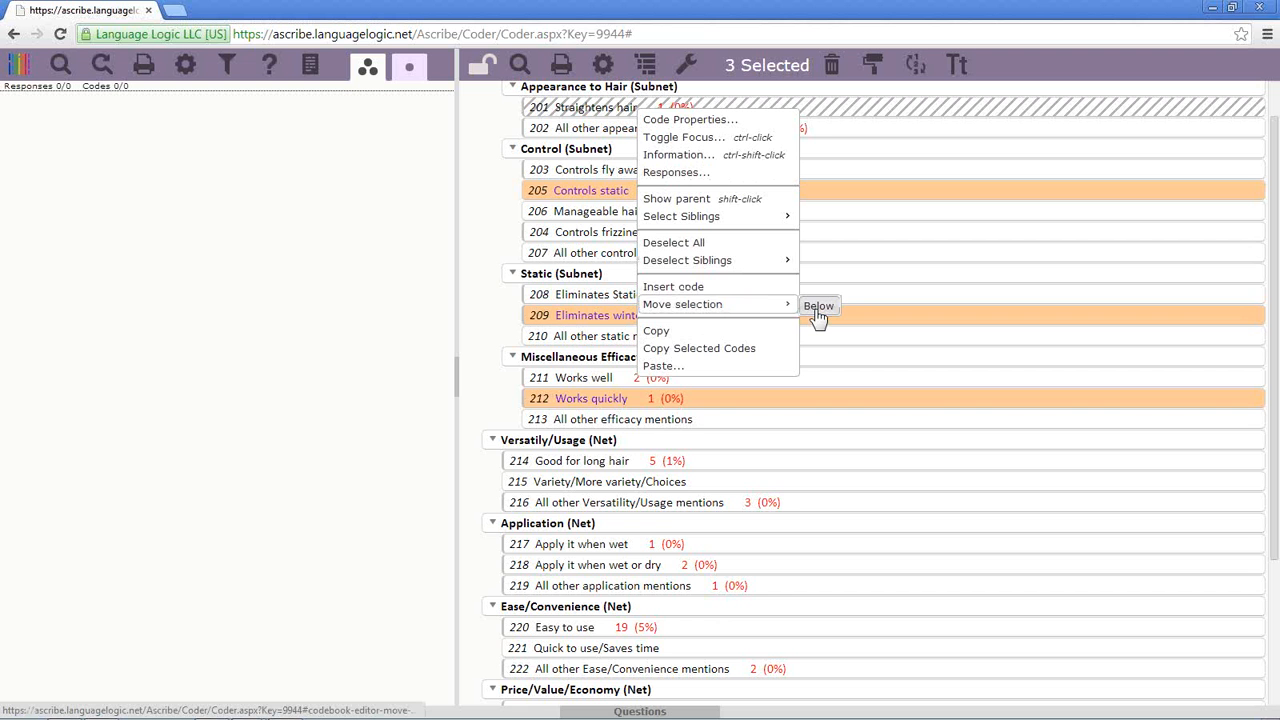
left_click(818, 307)
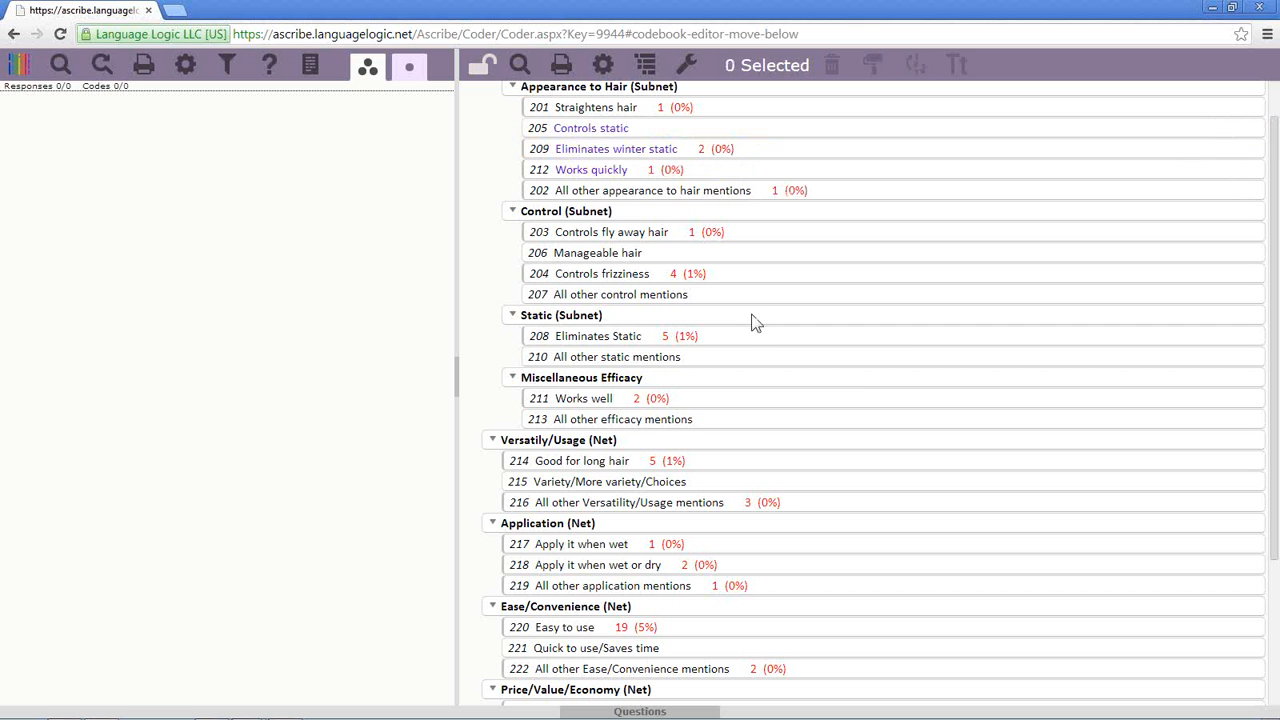
scroll(857, 371, "down", 2)
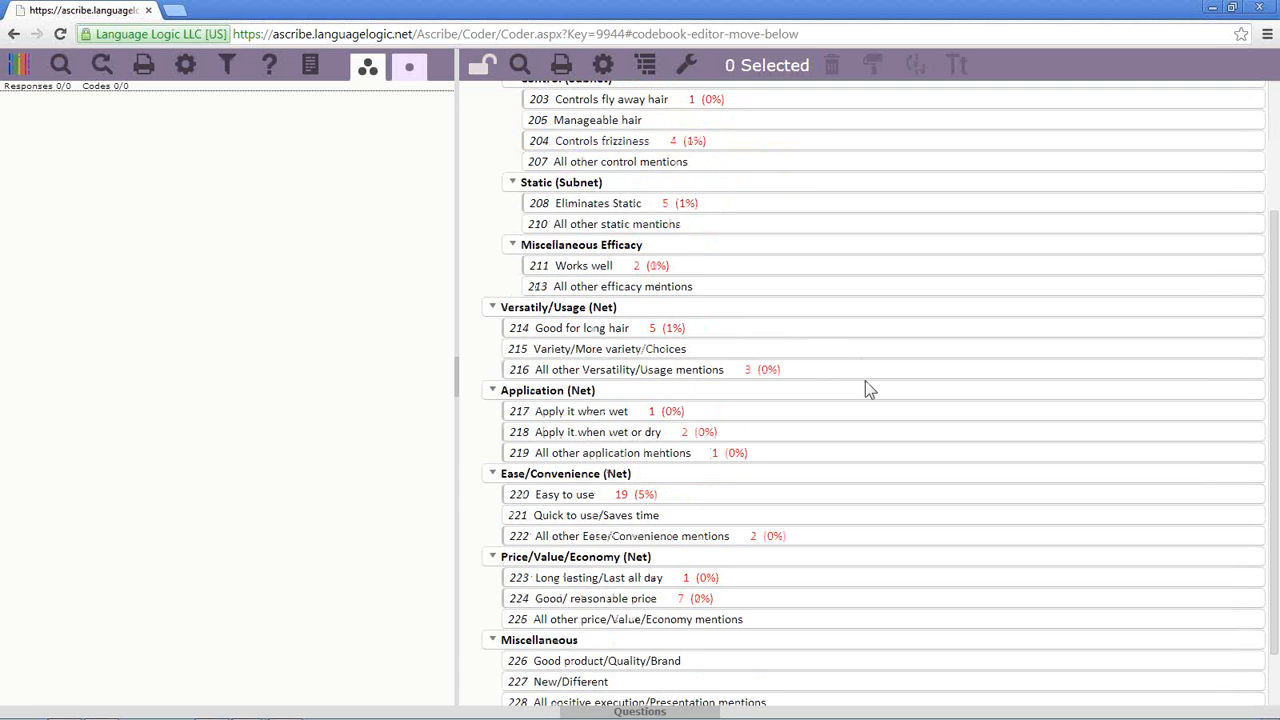
scroll(903, 477, "up", 1)
scroll(903, 483, "up", 2)
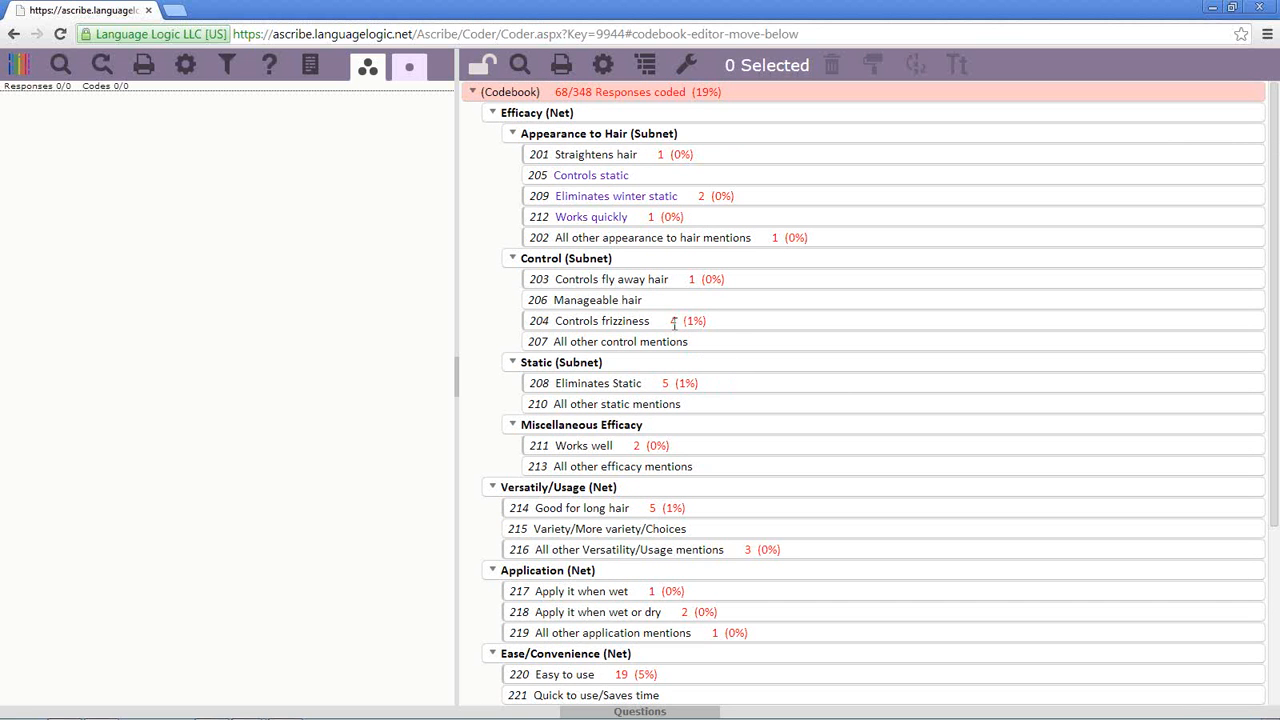
- Insert a net named 'Lara's New Net' below Controls fly away hair and select it
right_click(652, 284)
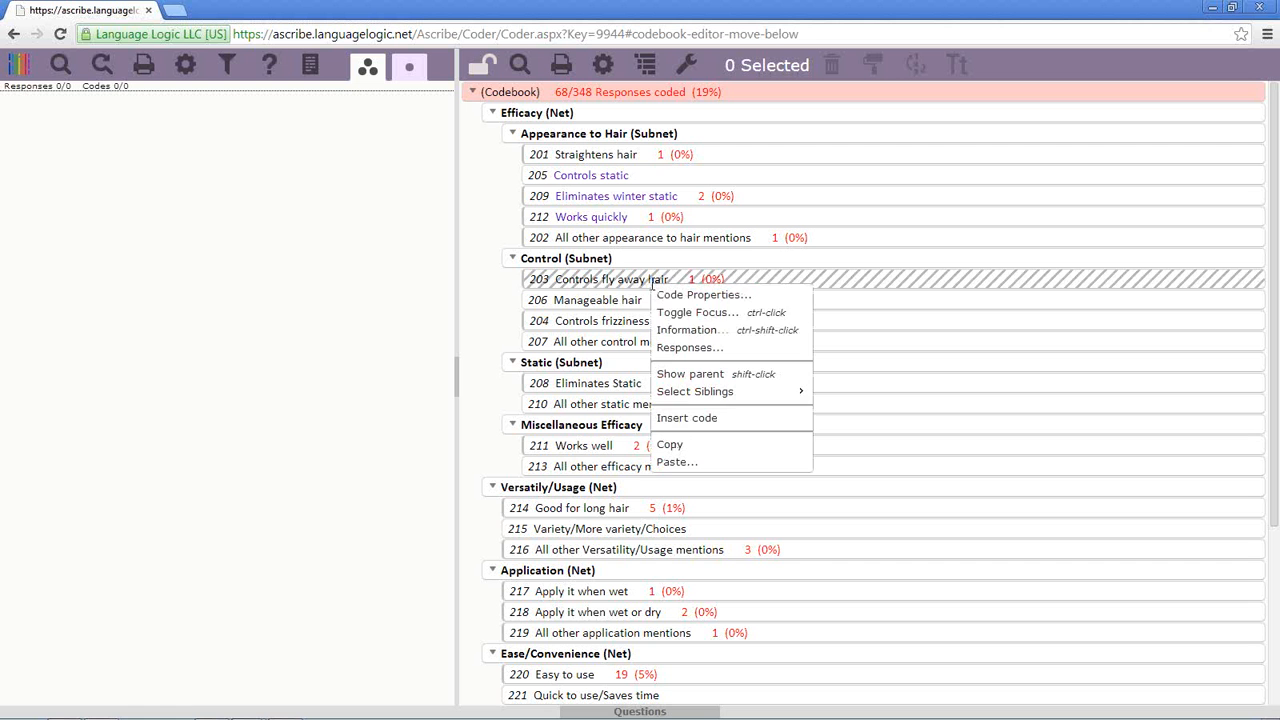
left_click(694, 417)
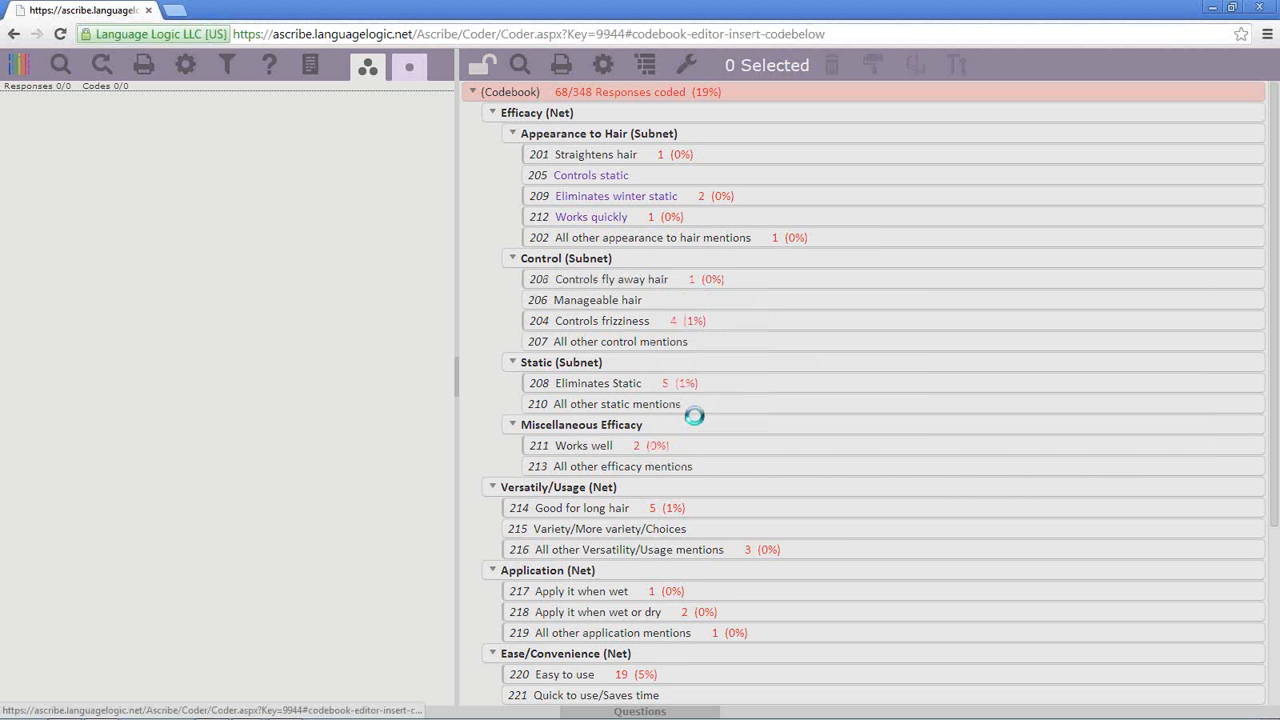
left_click(508, 288)
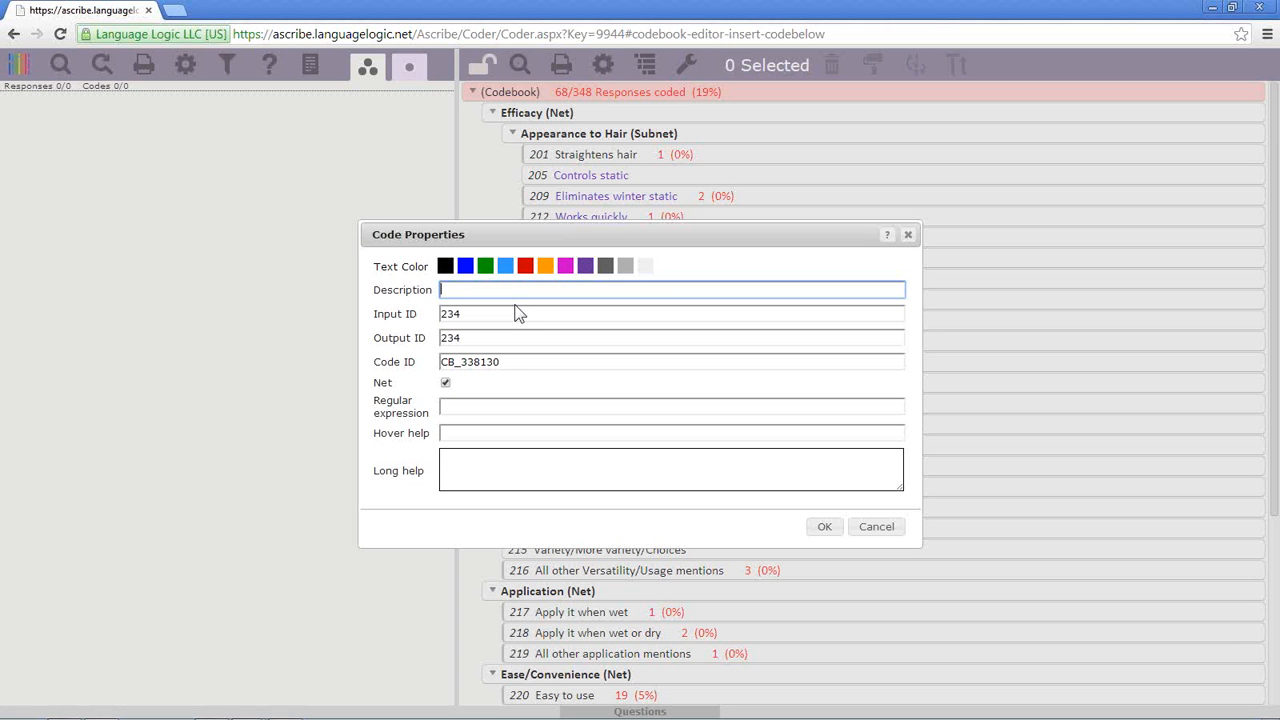
type("Lara's New Net")
left_click(826, 532)
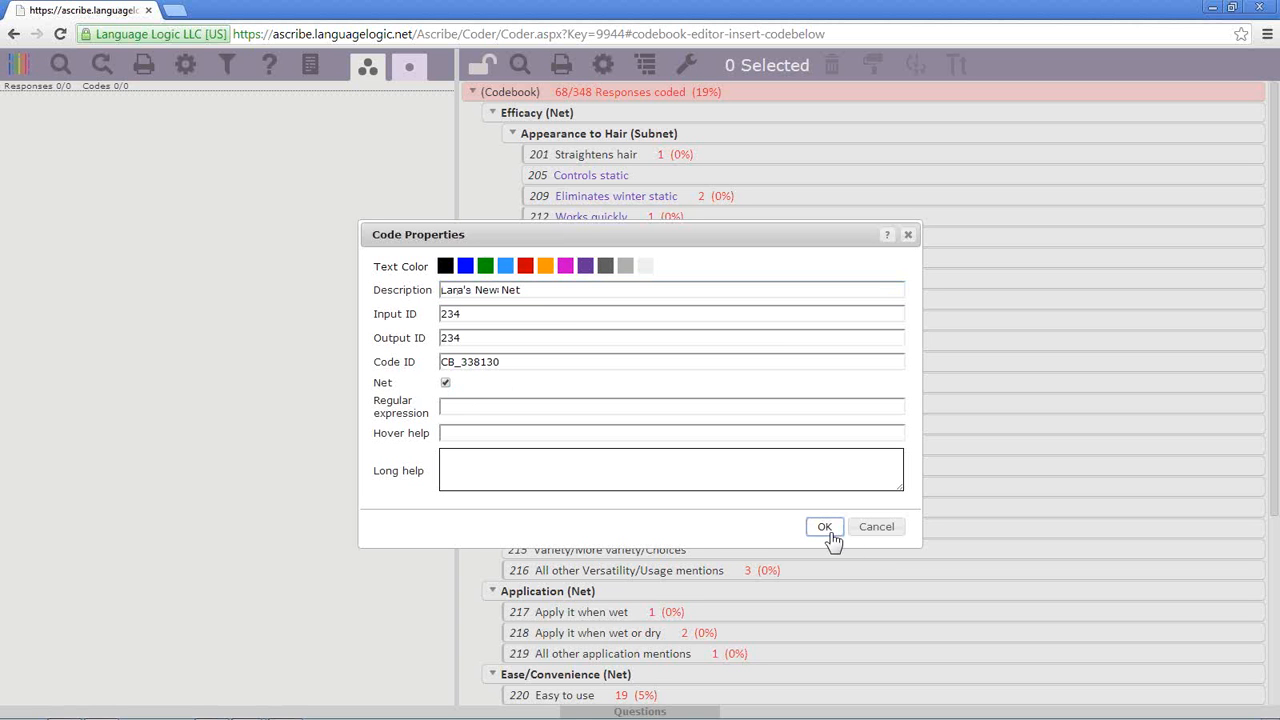
left_click(826, 530)
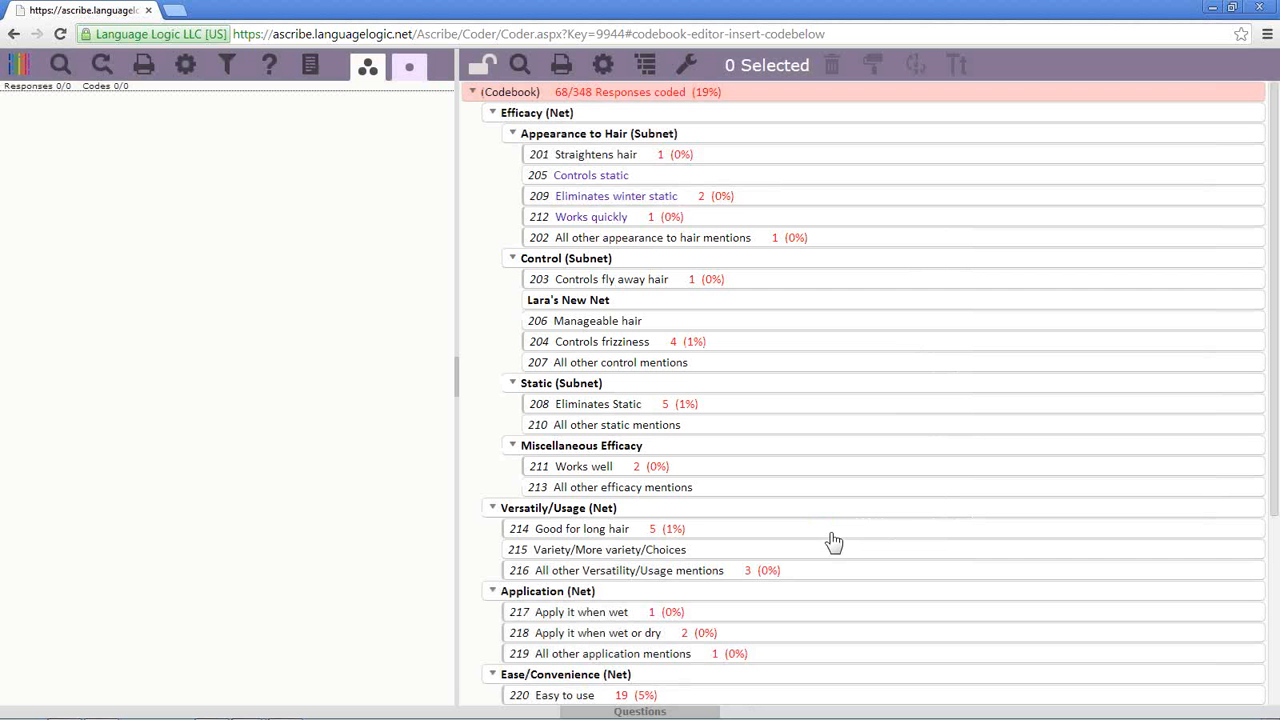
left_click(596, 298)
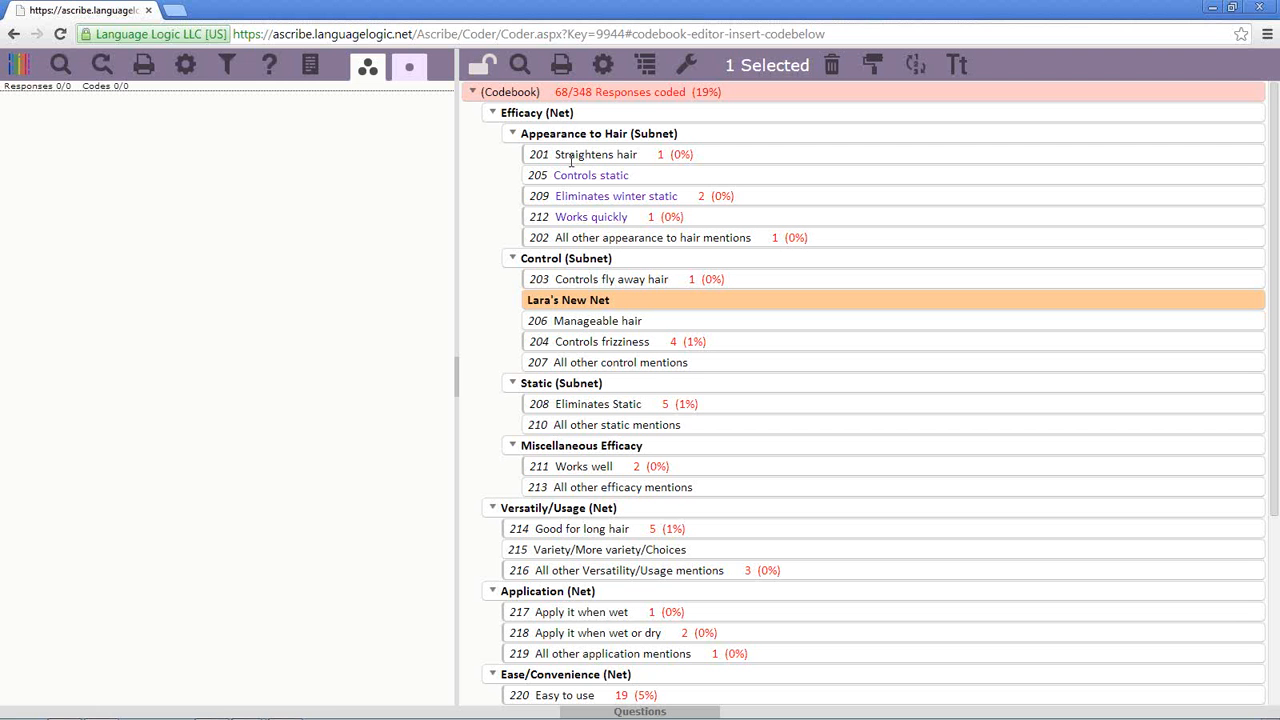
- Turn on move handles for the unlocked codebook and drag the new net to top level above Versatily/Usage
left_click(603, 72)
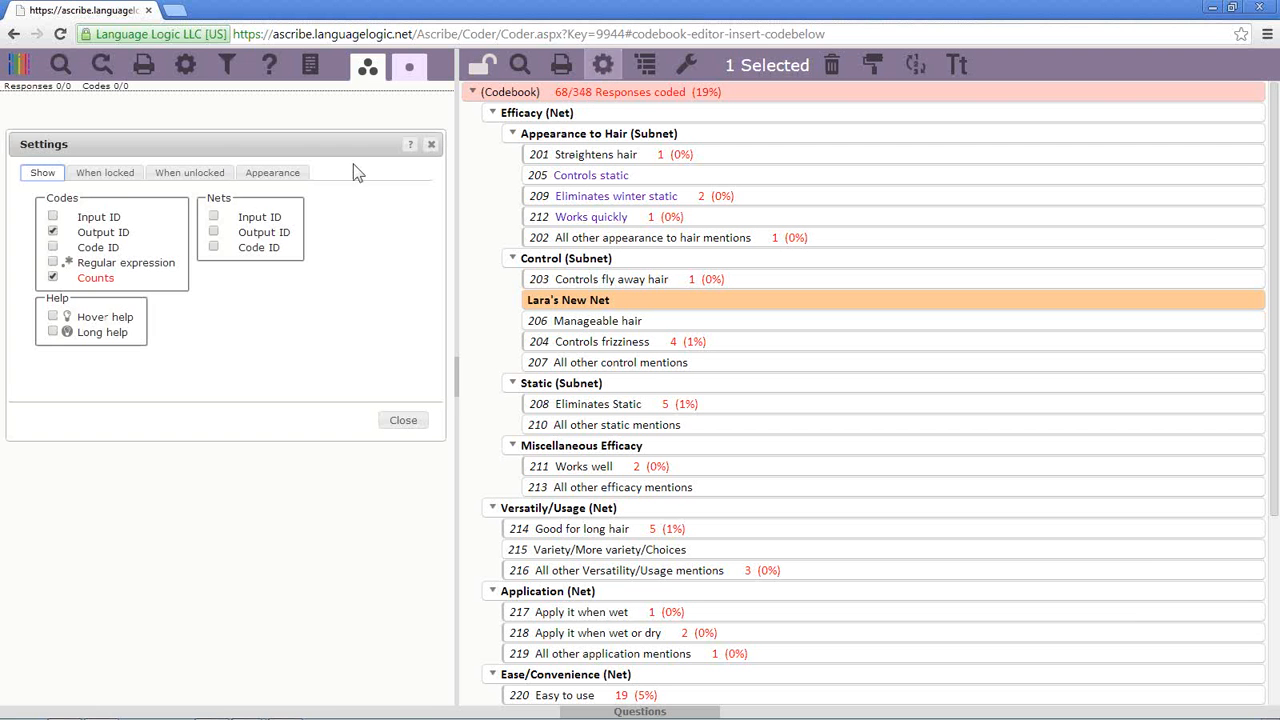
left_click(189, 172)
left_click(53, 216)
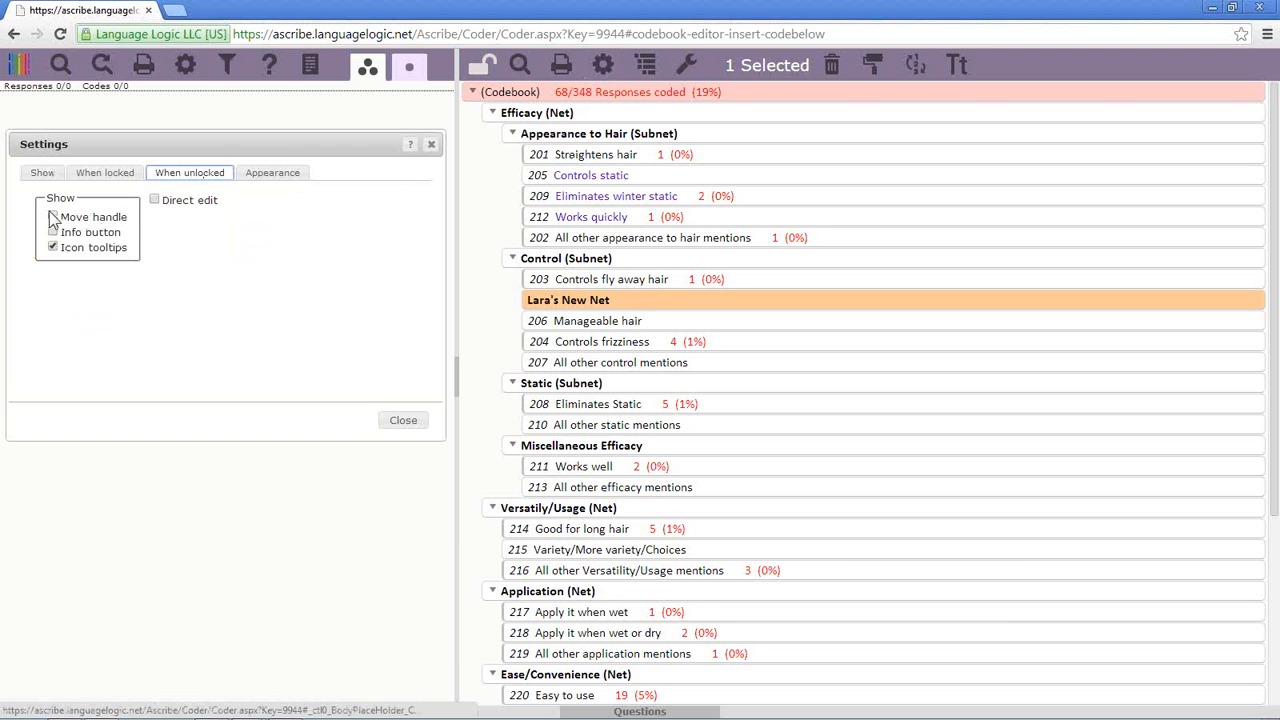
left_click(404, 420)
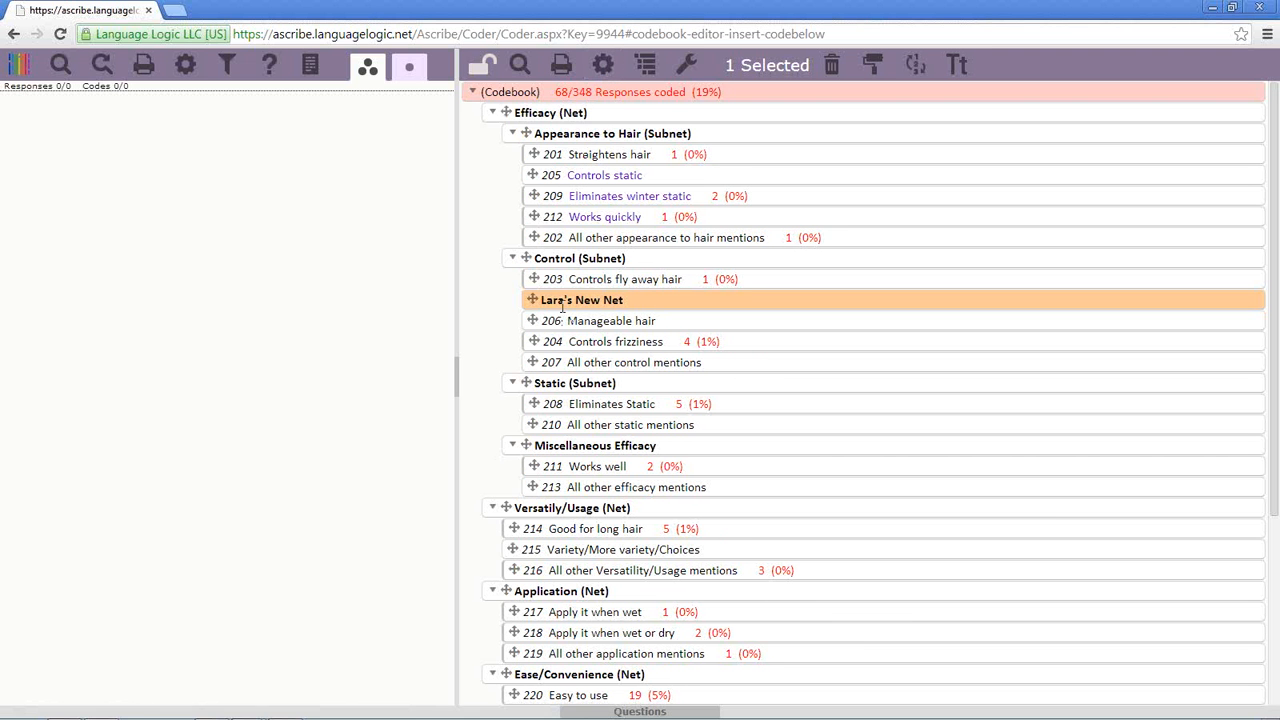
left_click_drag(530, 300, 497, 254)
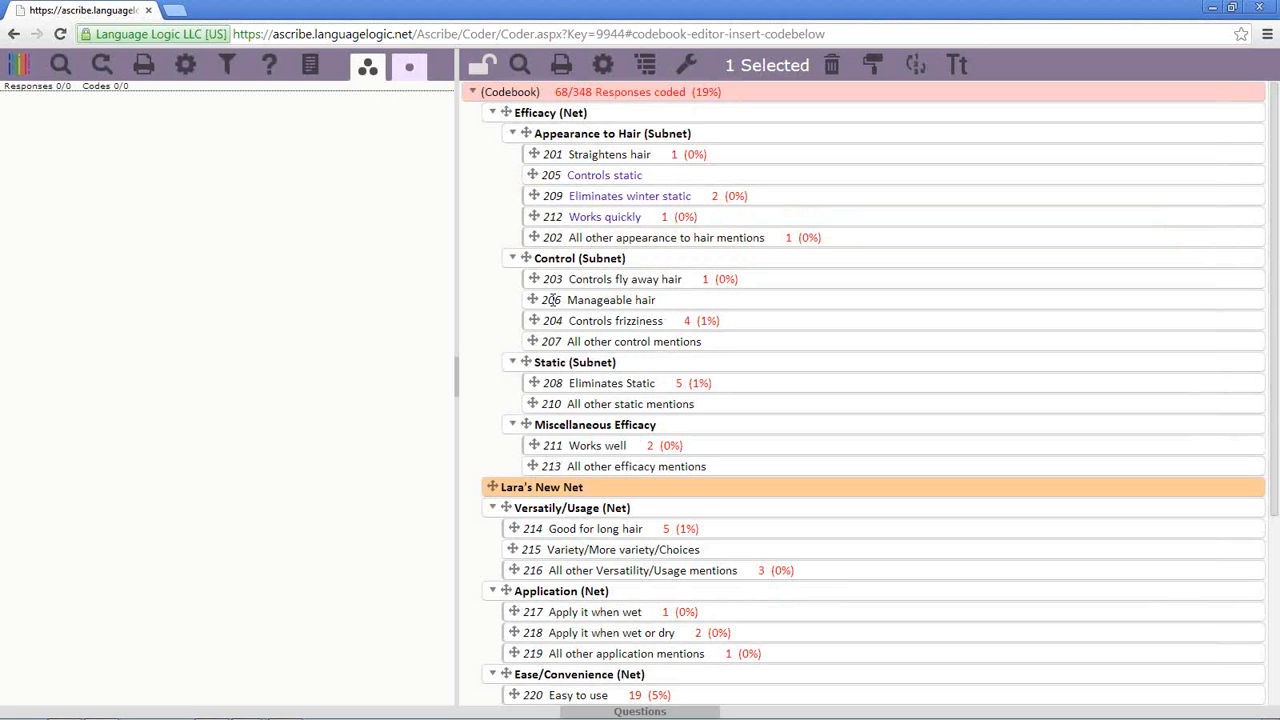
- Move Manageable hair, Eliminates winter static and Controls static into the new net, then clear the selection
left_click(672, 301, "ctrl")
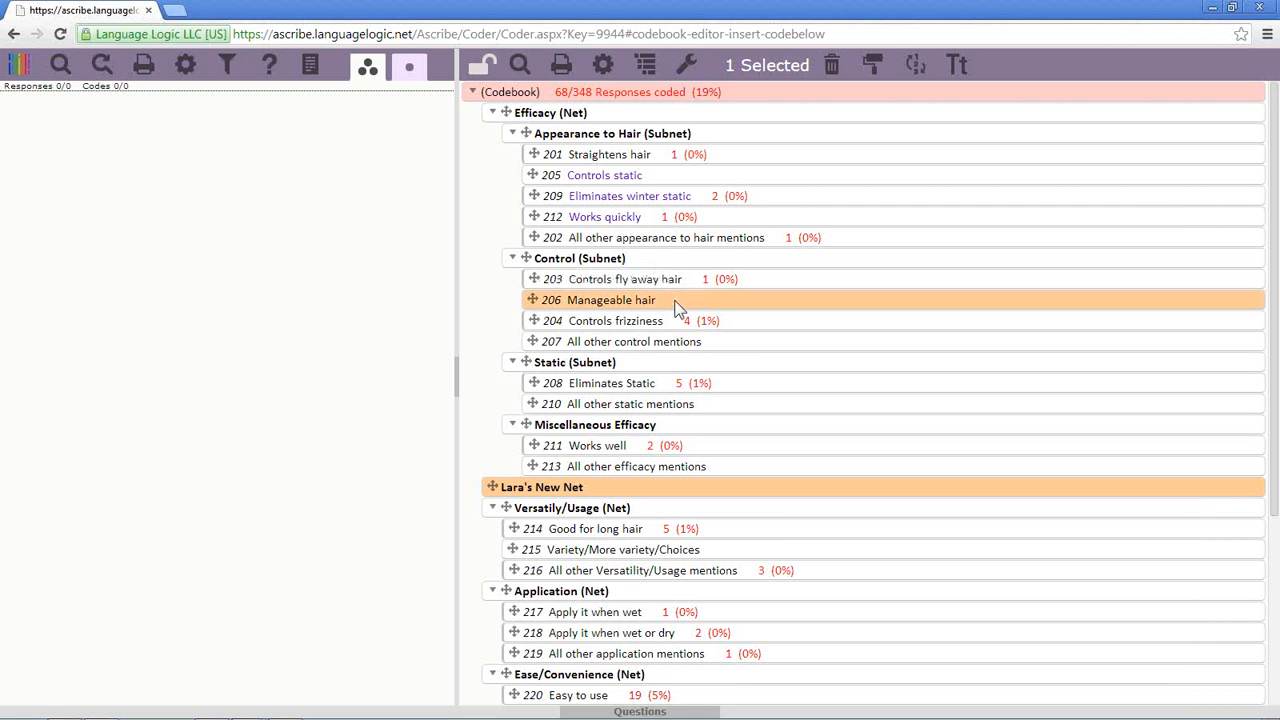
left_click(610, 488, "ctrl")
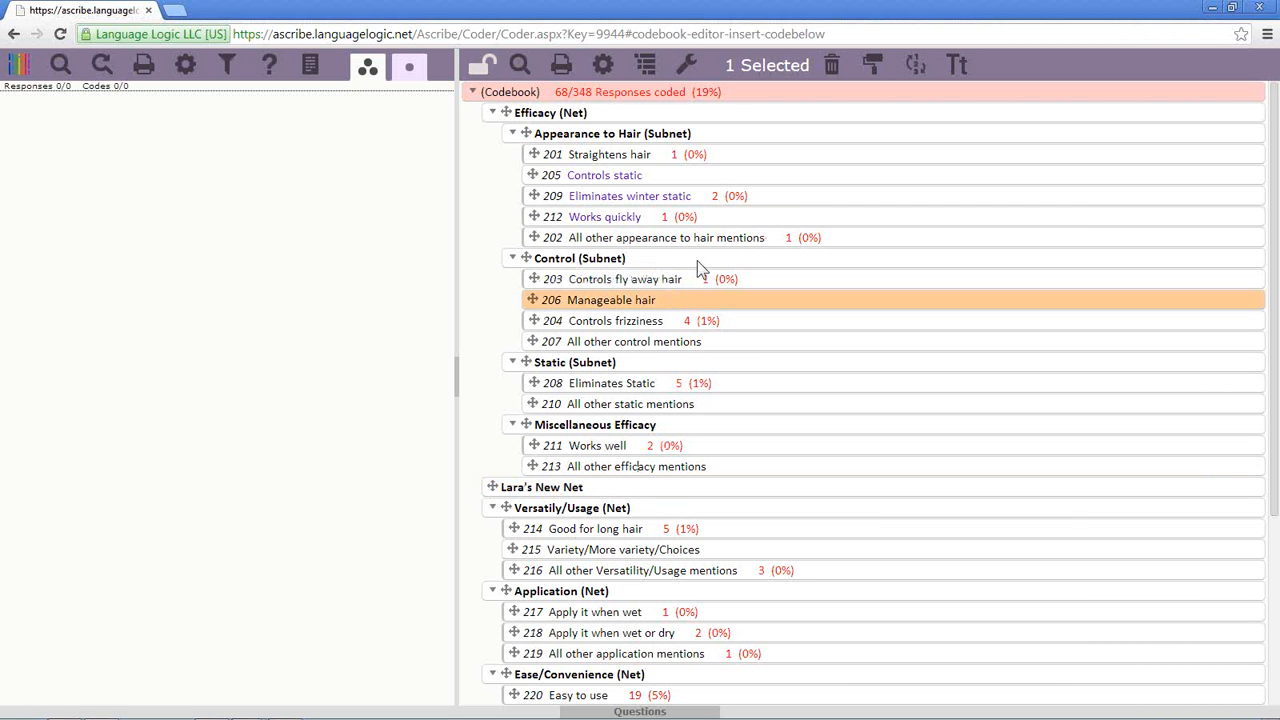
left_click(712, 199, "ctrl")
left_click(698, 178, "ctrl")
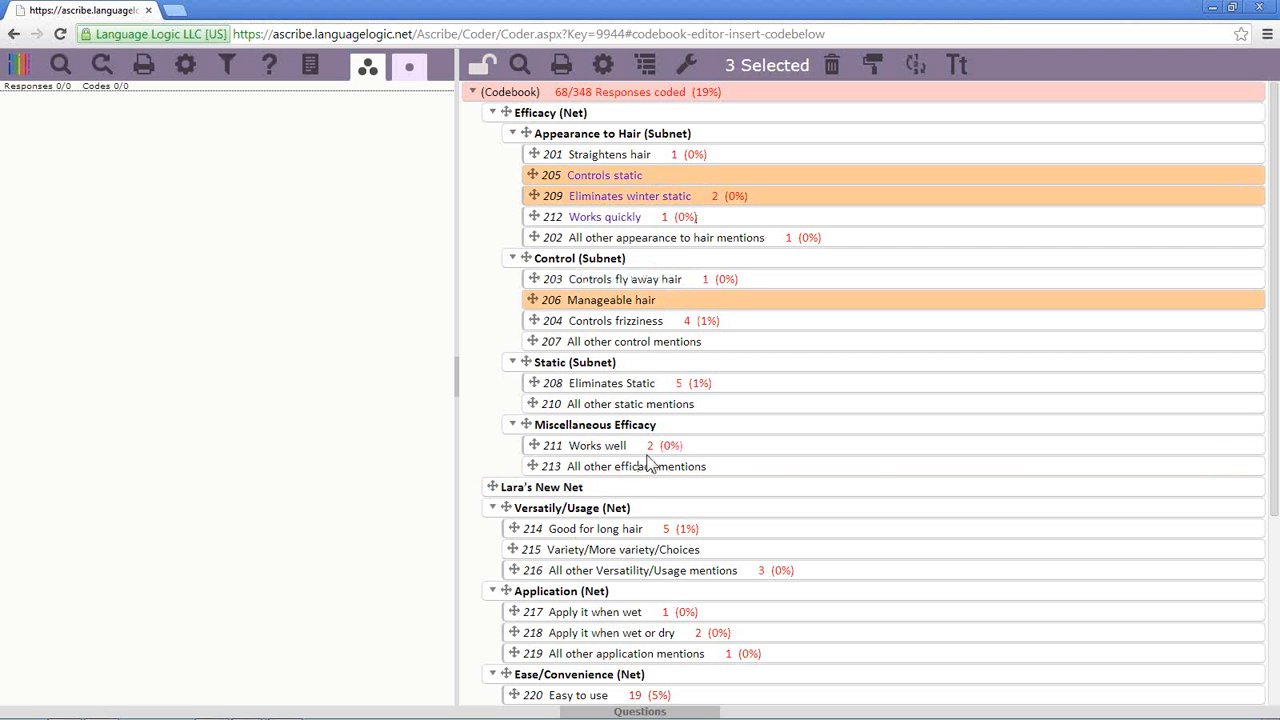
right_click(584, 488)
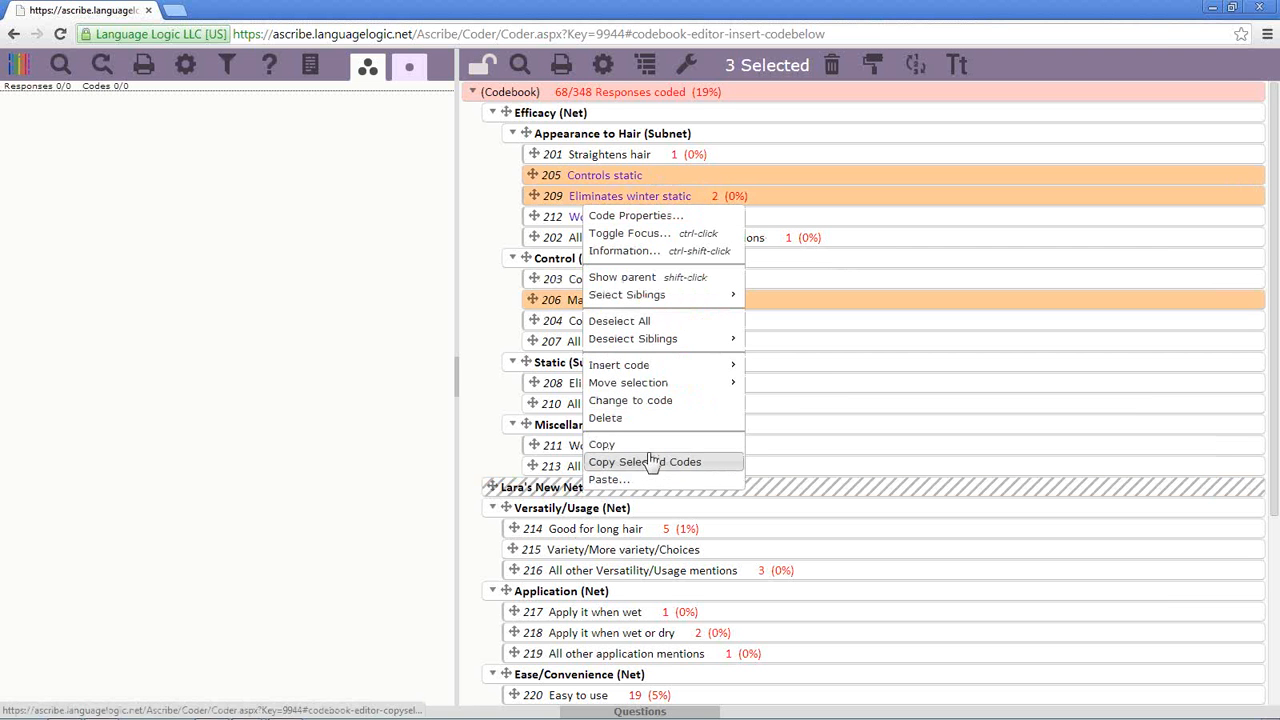
left_click(752, 400)
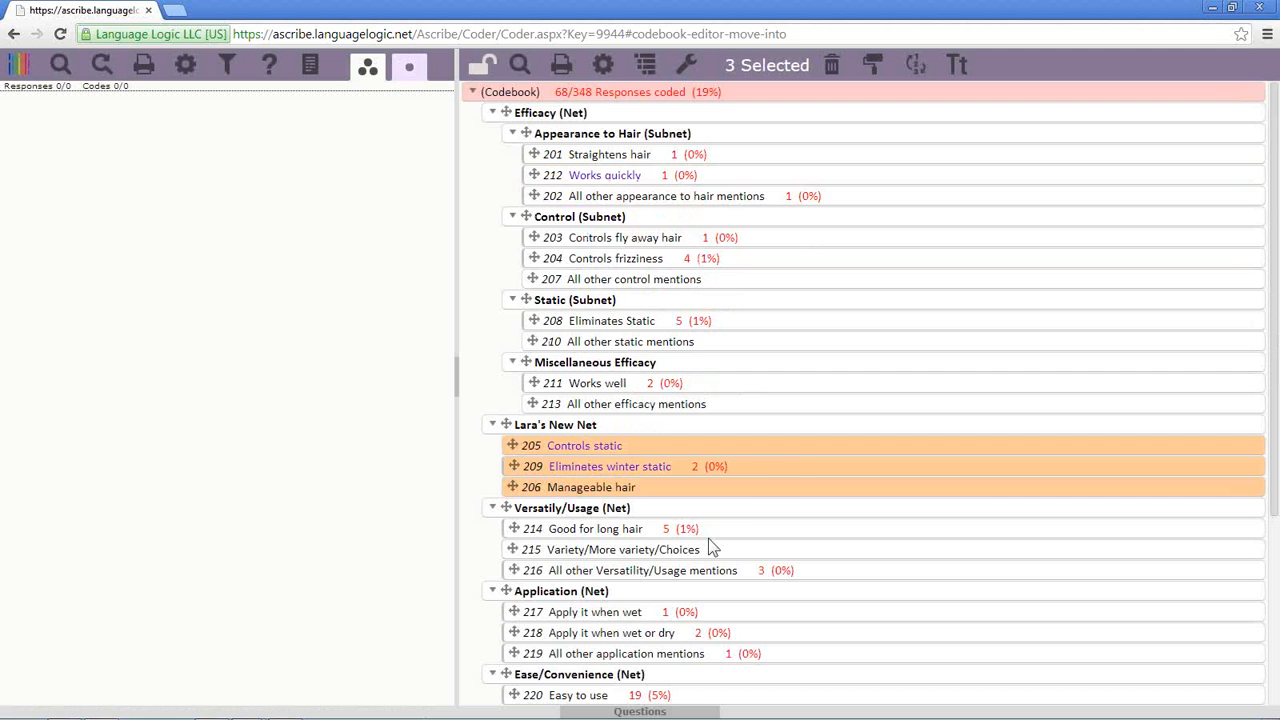
left_click(790, 447, "ctrl")
left_click(797, 483)
left_click(797, 484, "ctrl")
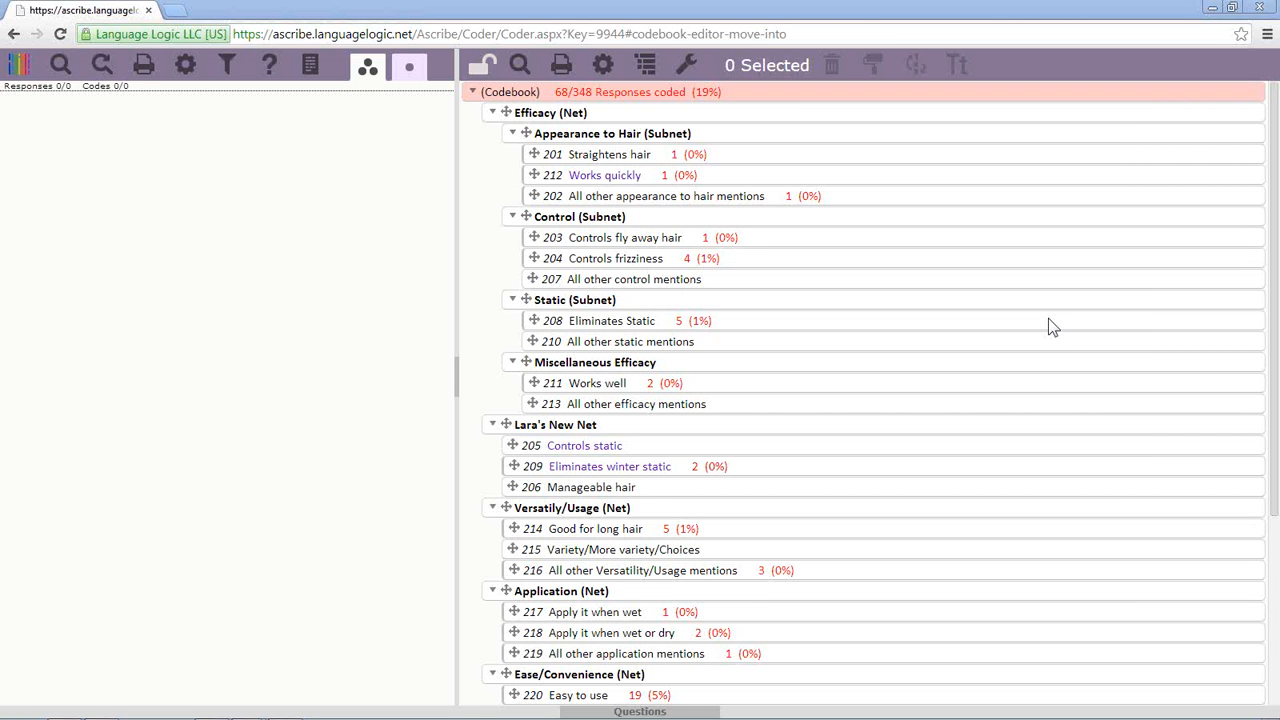
- Lock the codebook and list the responses coded with Eliminates Static
left_click(483, 78)
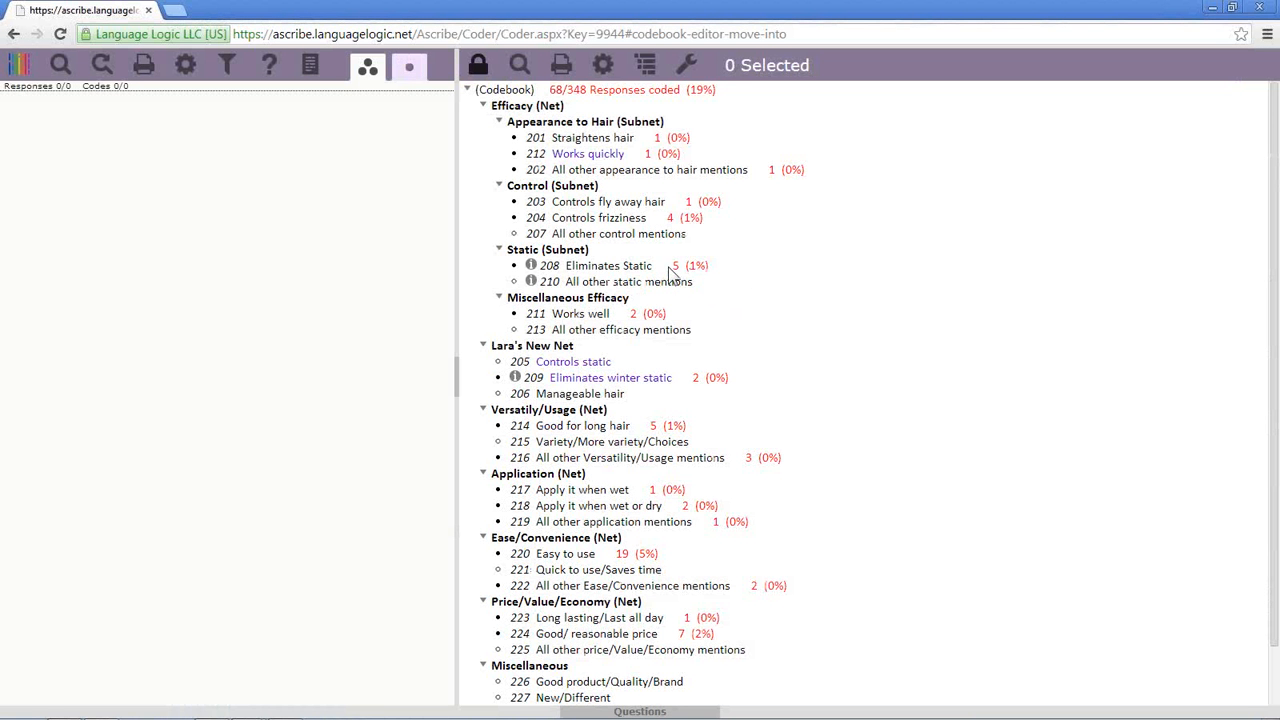
left_click(667, 266)
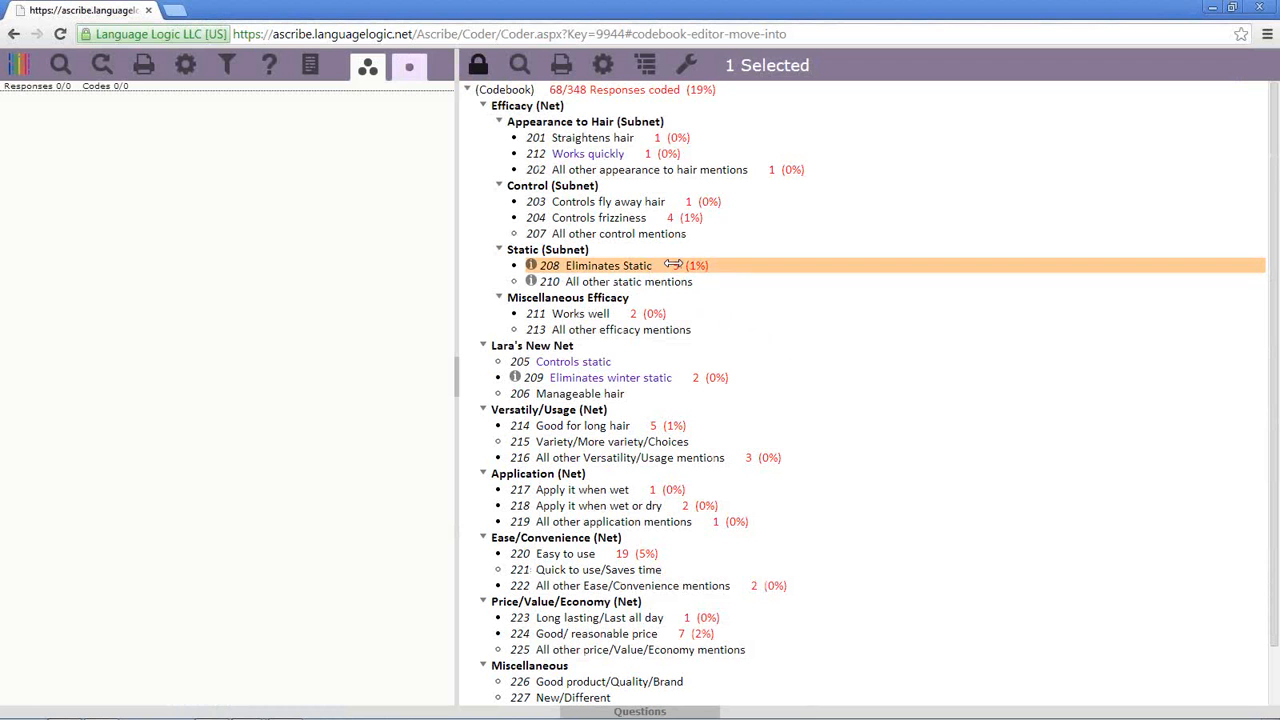
left_click(673, 264)
left_click(667, 265)
right_click(641, 274)
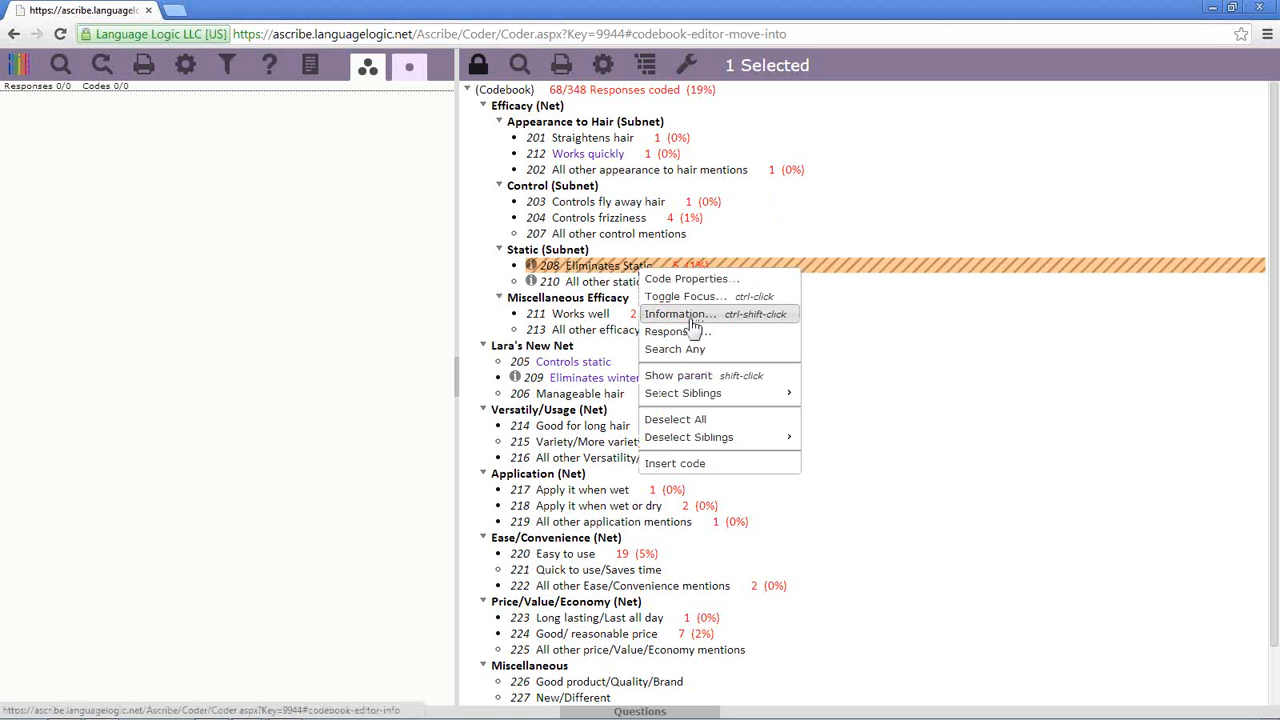
left_click(688, 349)
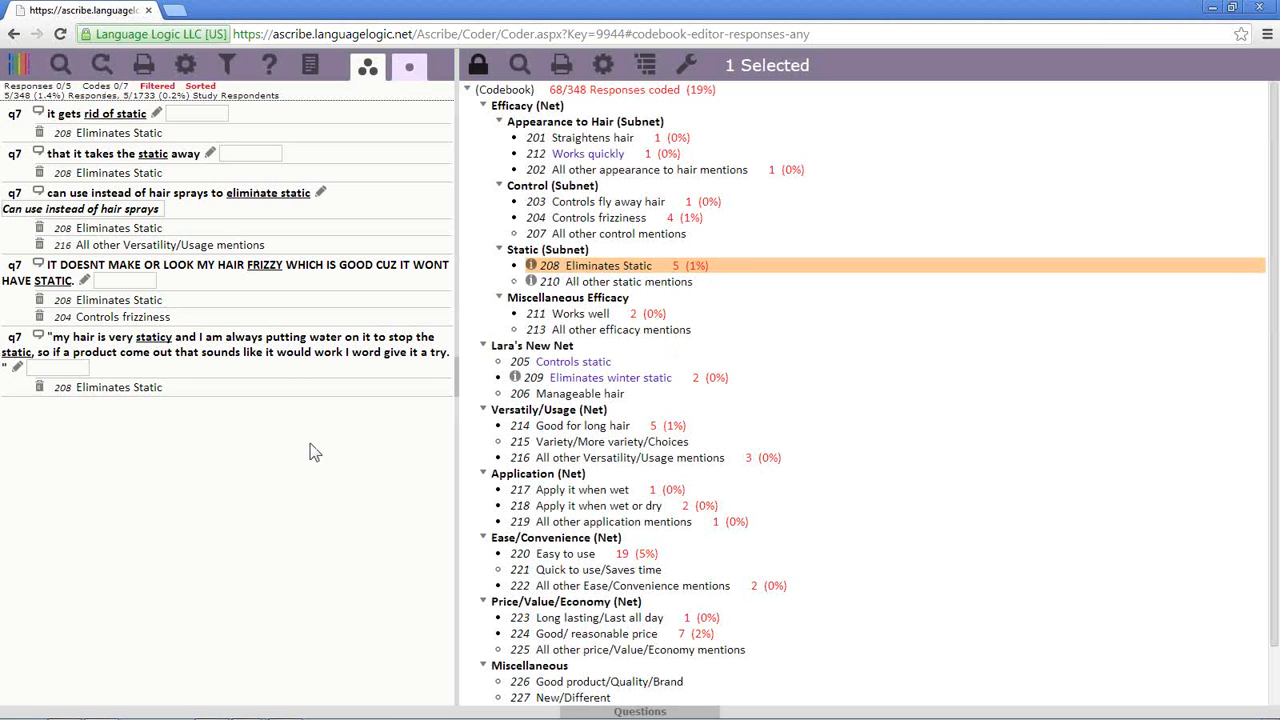
- Add Controls frizziness and list the 8 of 348 responses coded with either code
left_click(660, 218, "ctrl")
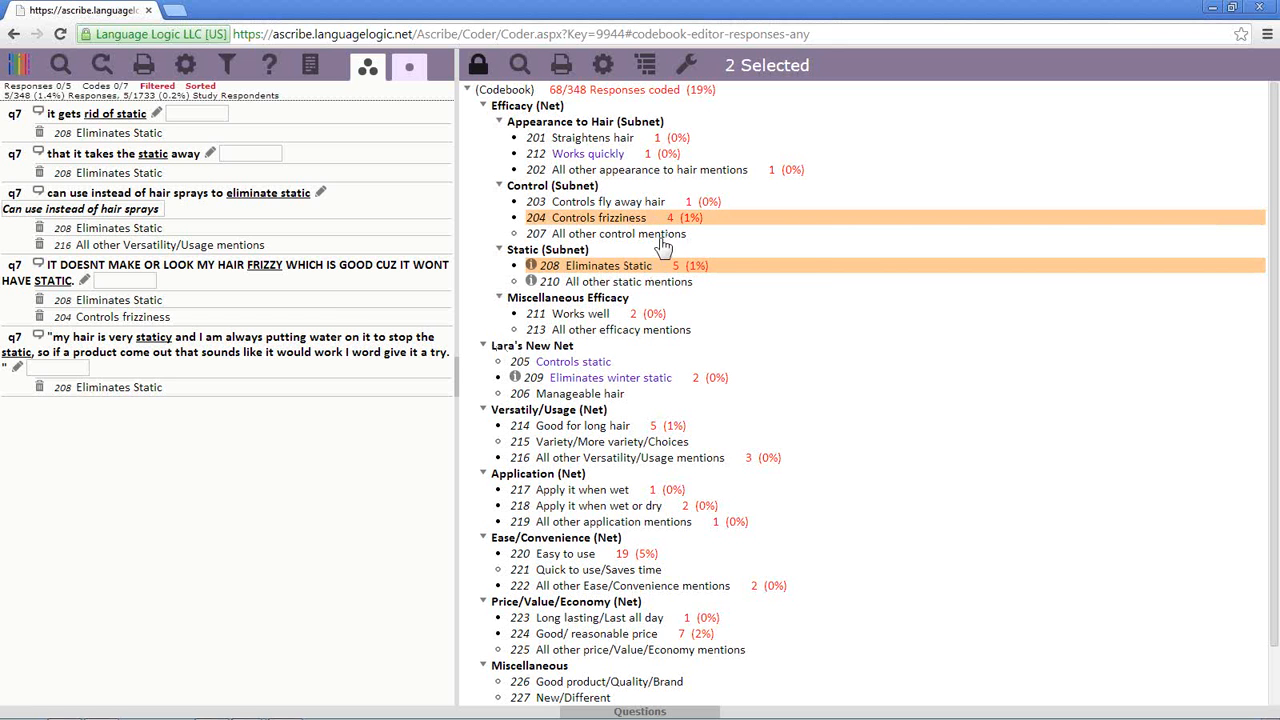
right_click(660, 218)
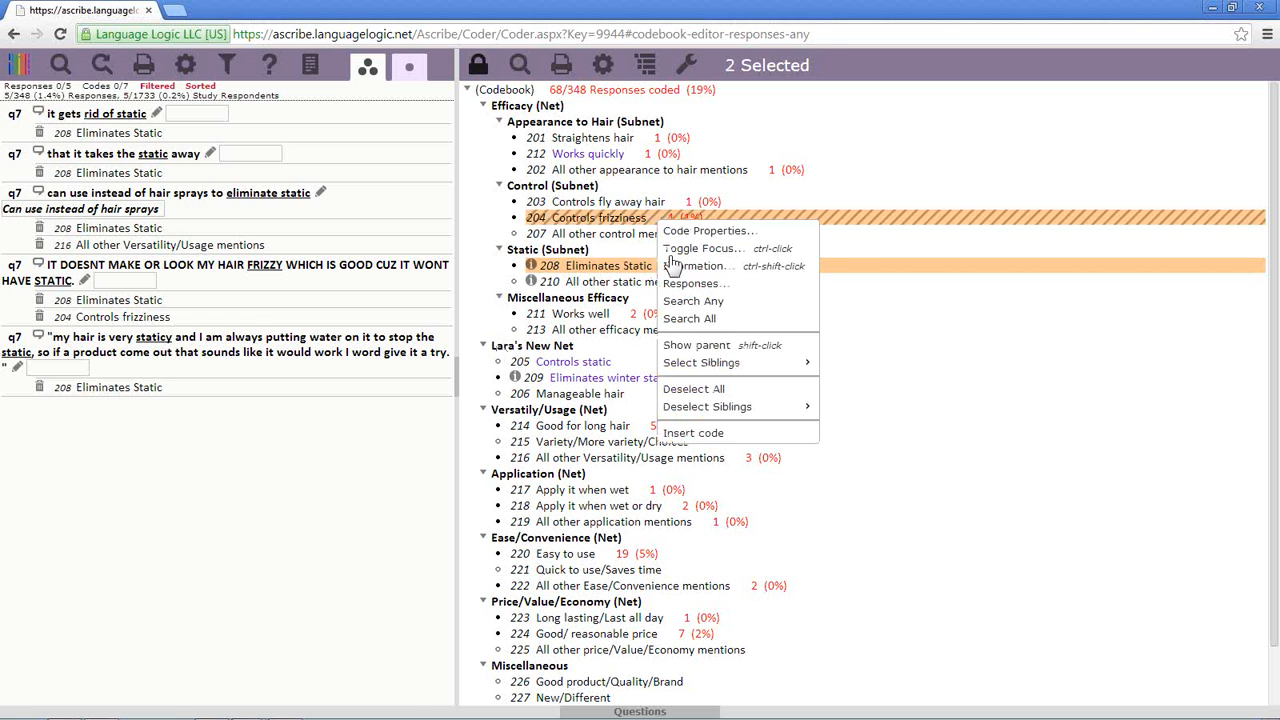
left_click(680, 301)
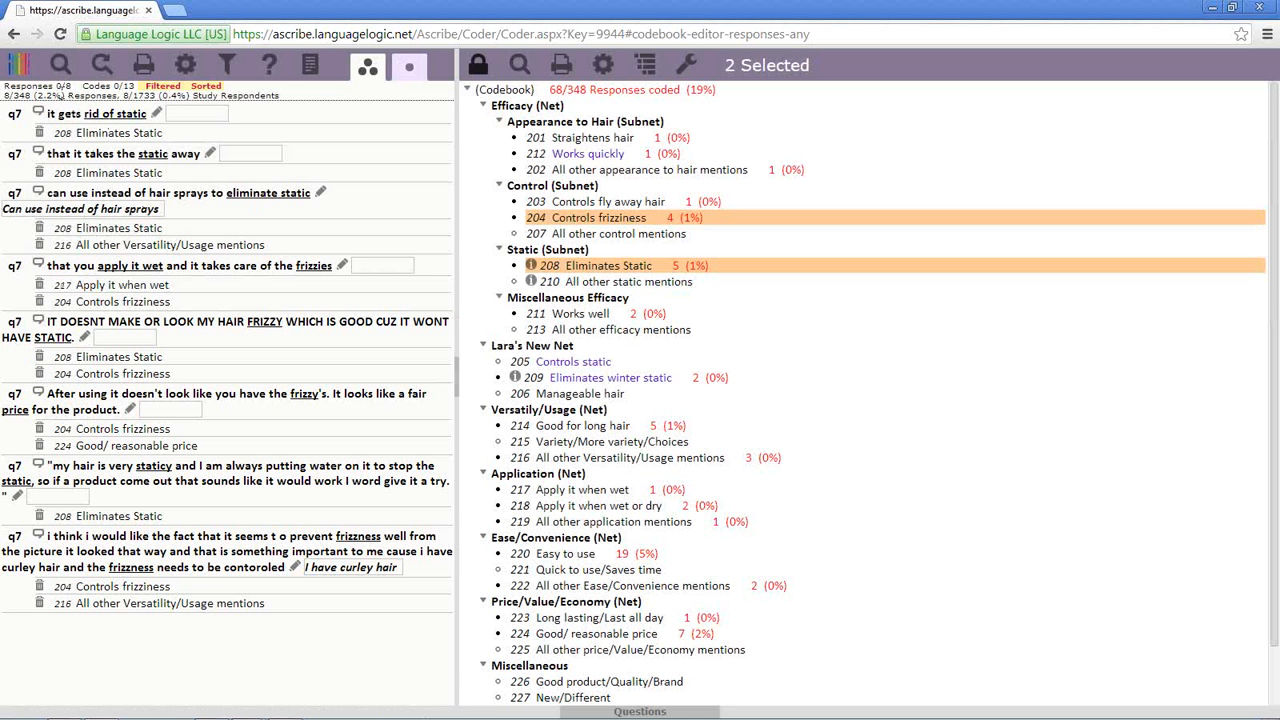
double_click(58, 86)
- Search all responses coded with both Controls frizziness and Eliminates Static, then deselect both codes
right_click(658, 217)
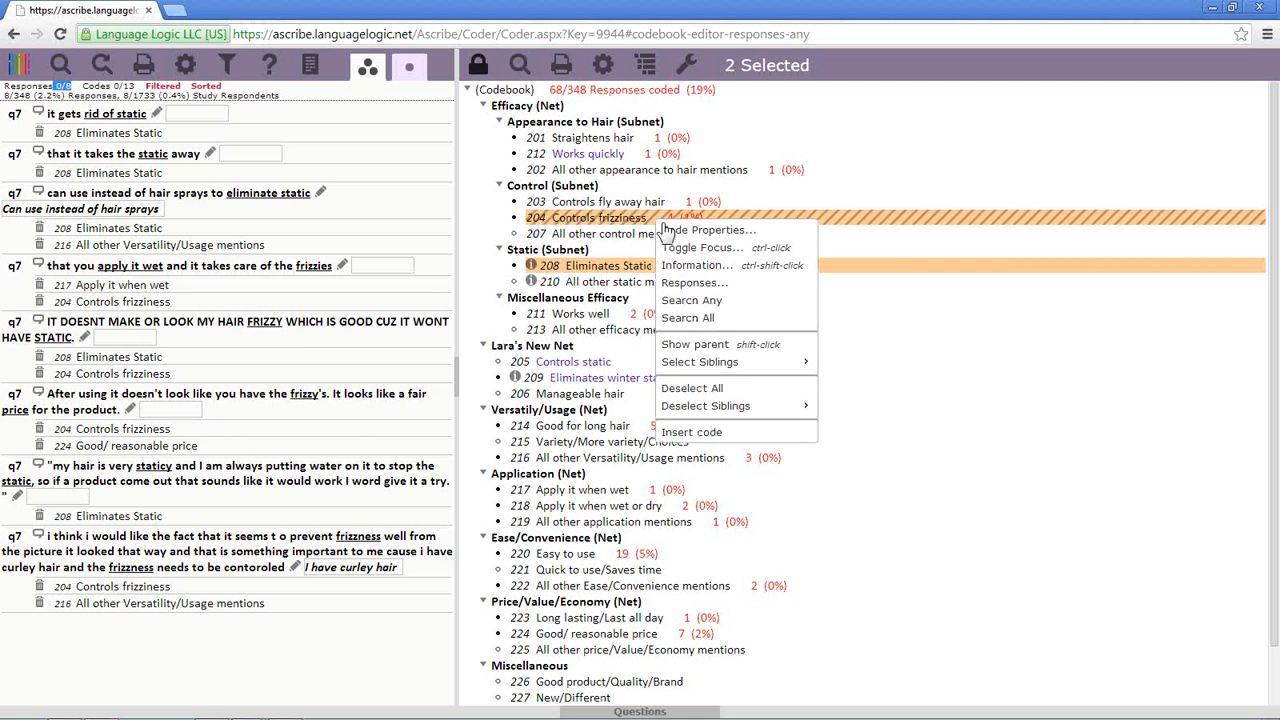
left_click(695, 319)
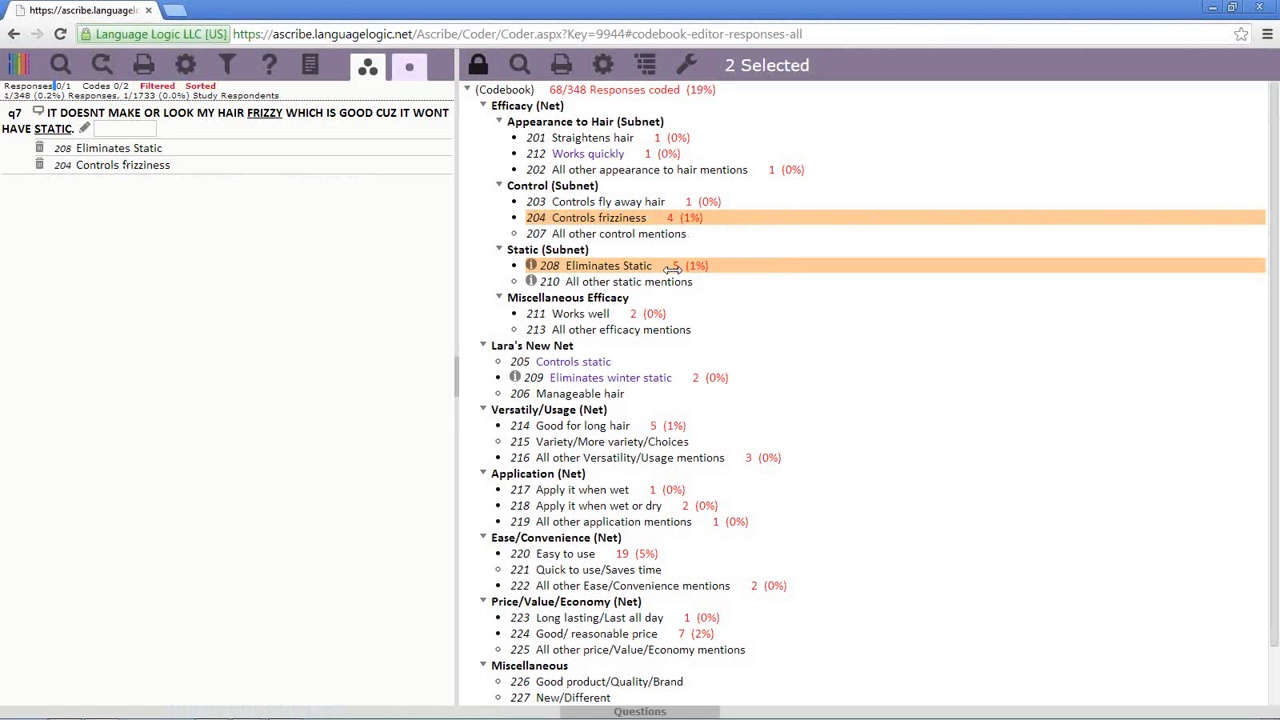
left_click(673, 267)
left_click(673, 217)
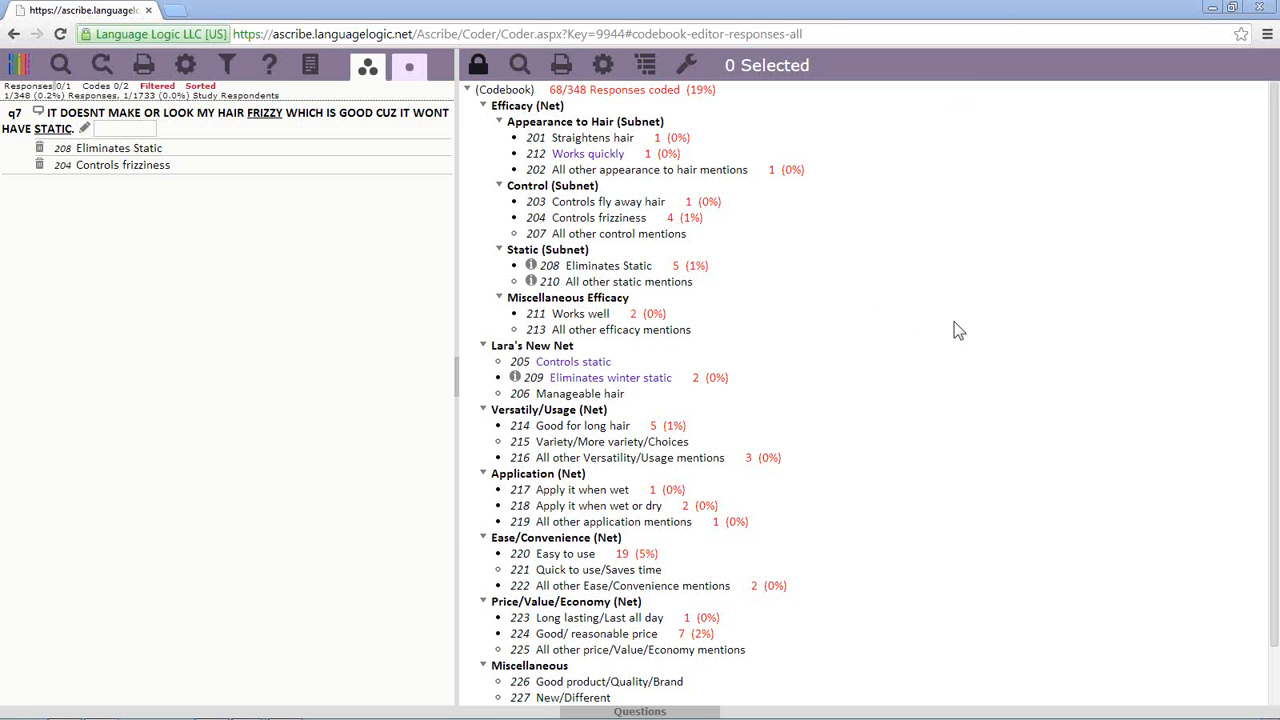
left_click(185, 64)
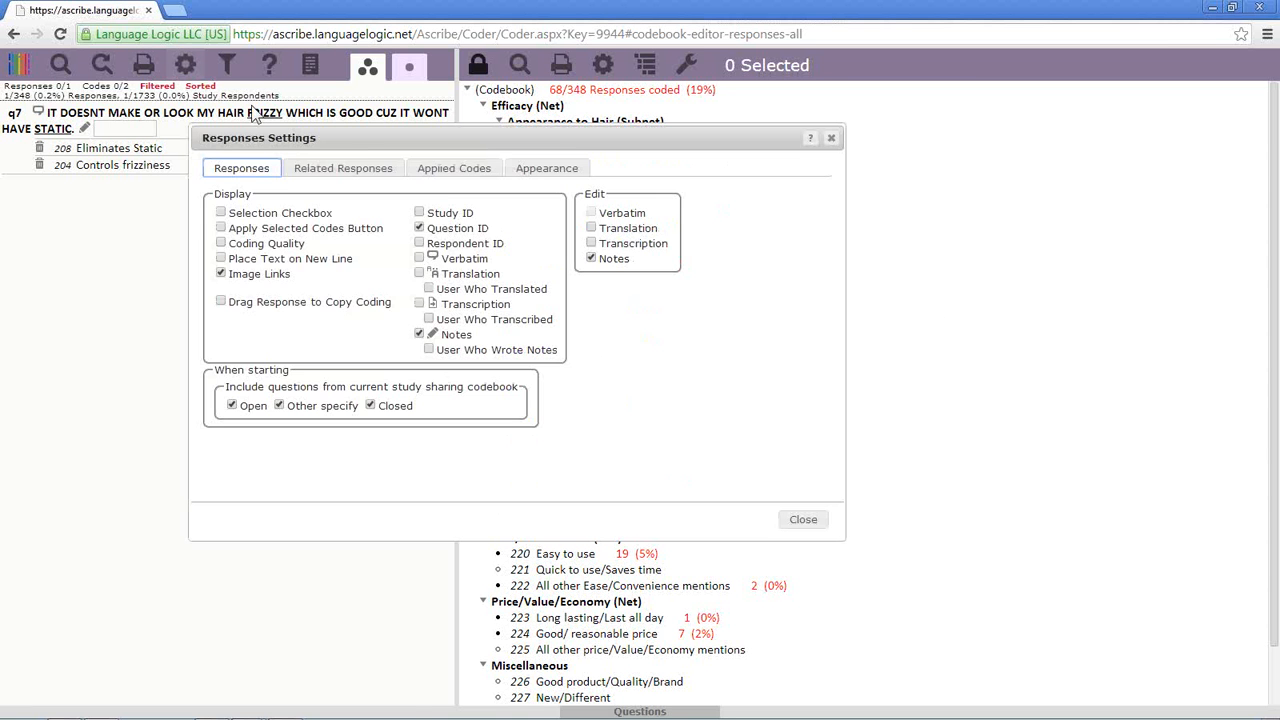
left_click(458, 170)
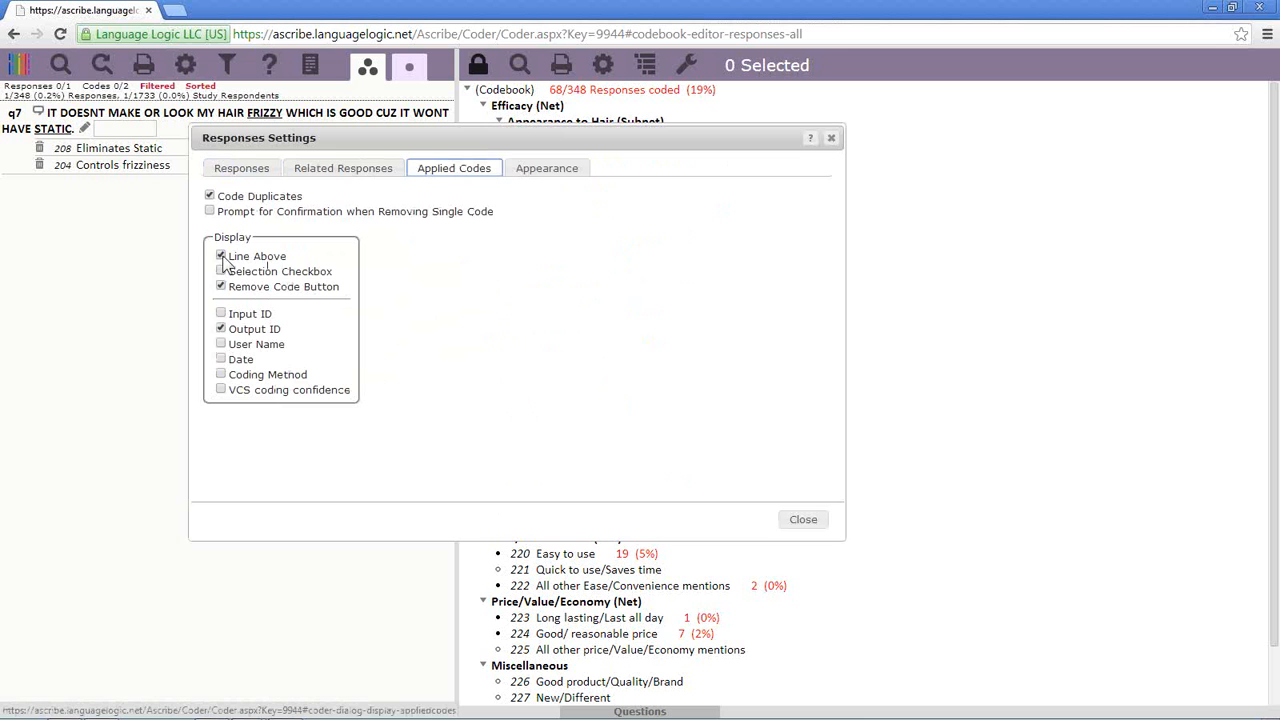
left_click(221, 329)
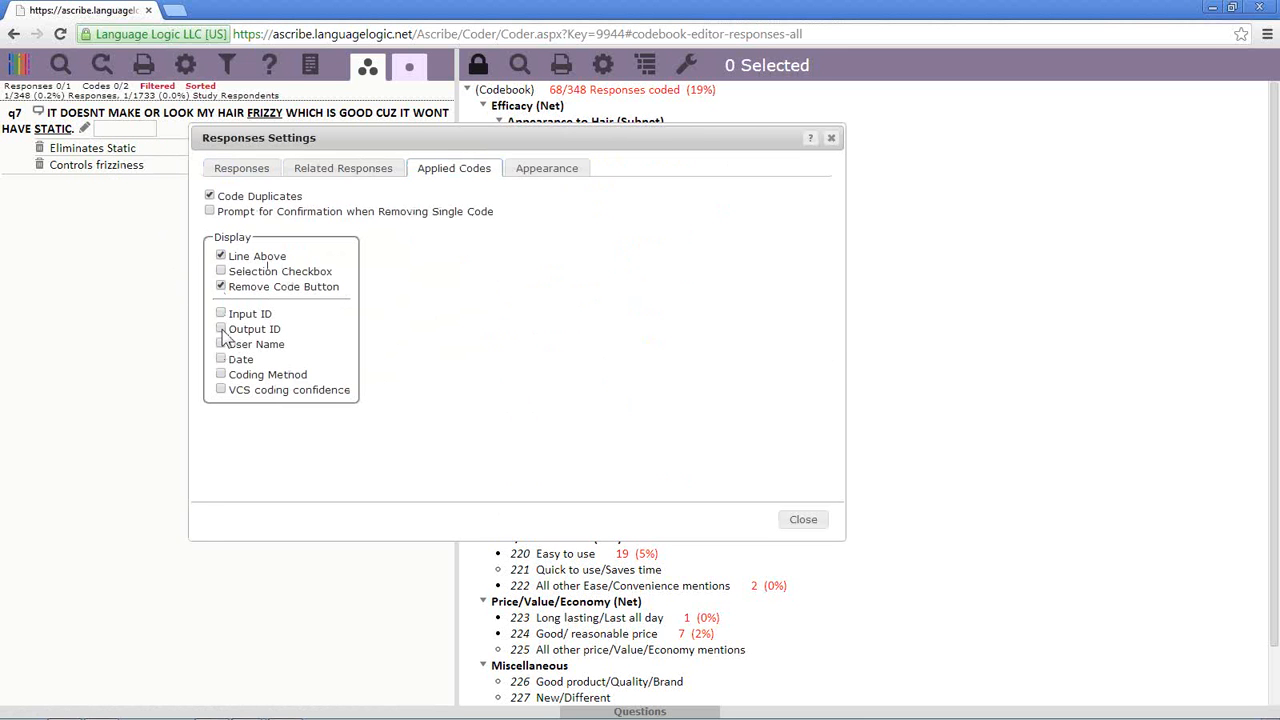
left_click(221, 329)
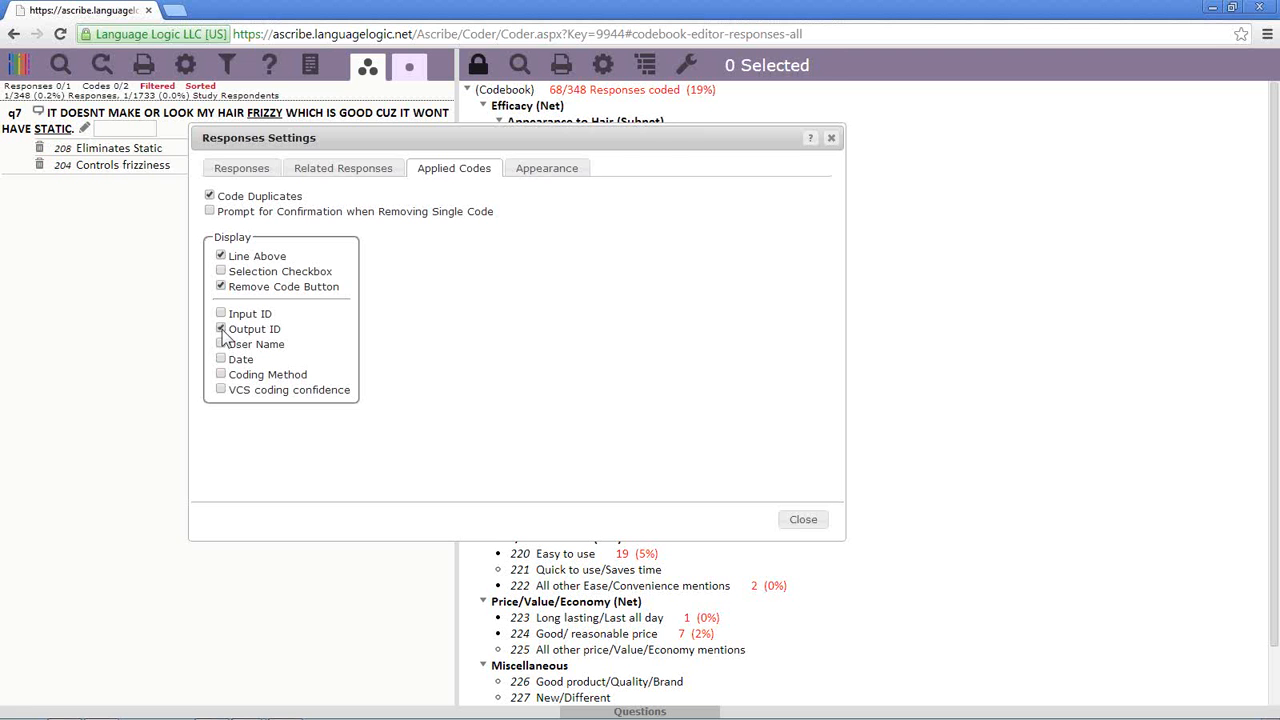
left_click(802, 519)
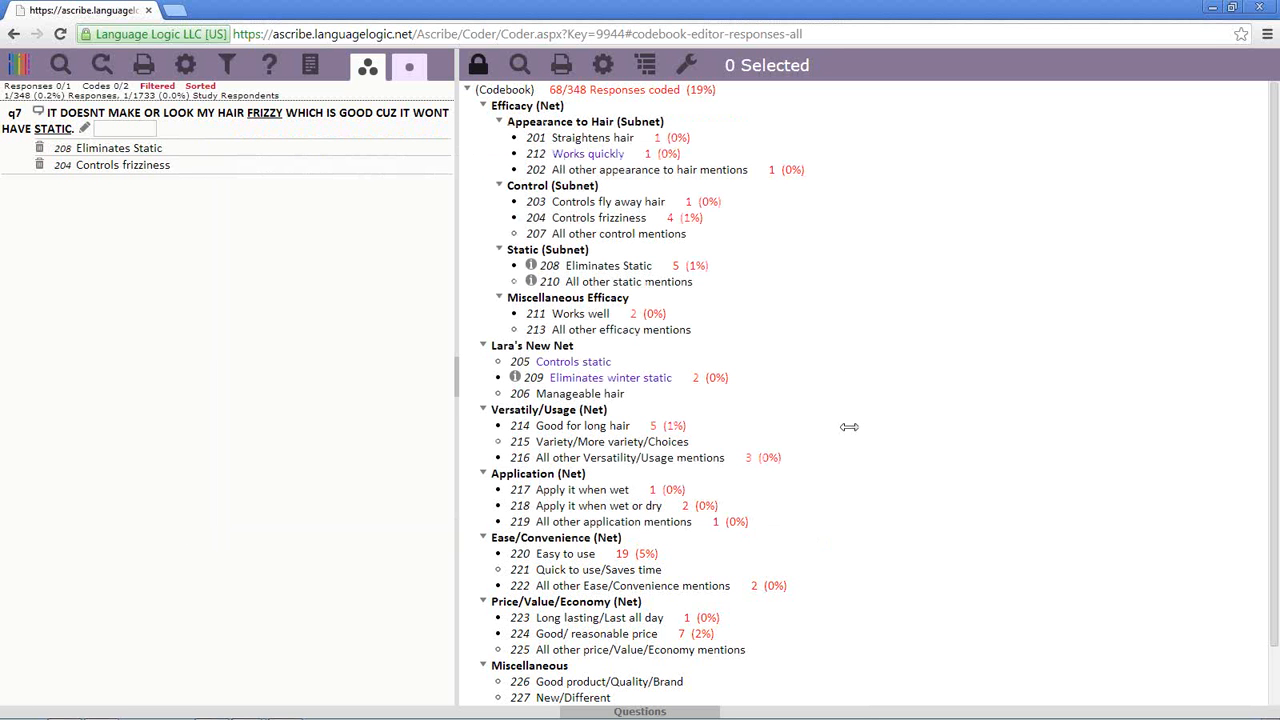
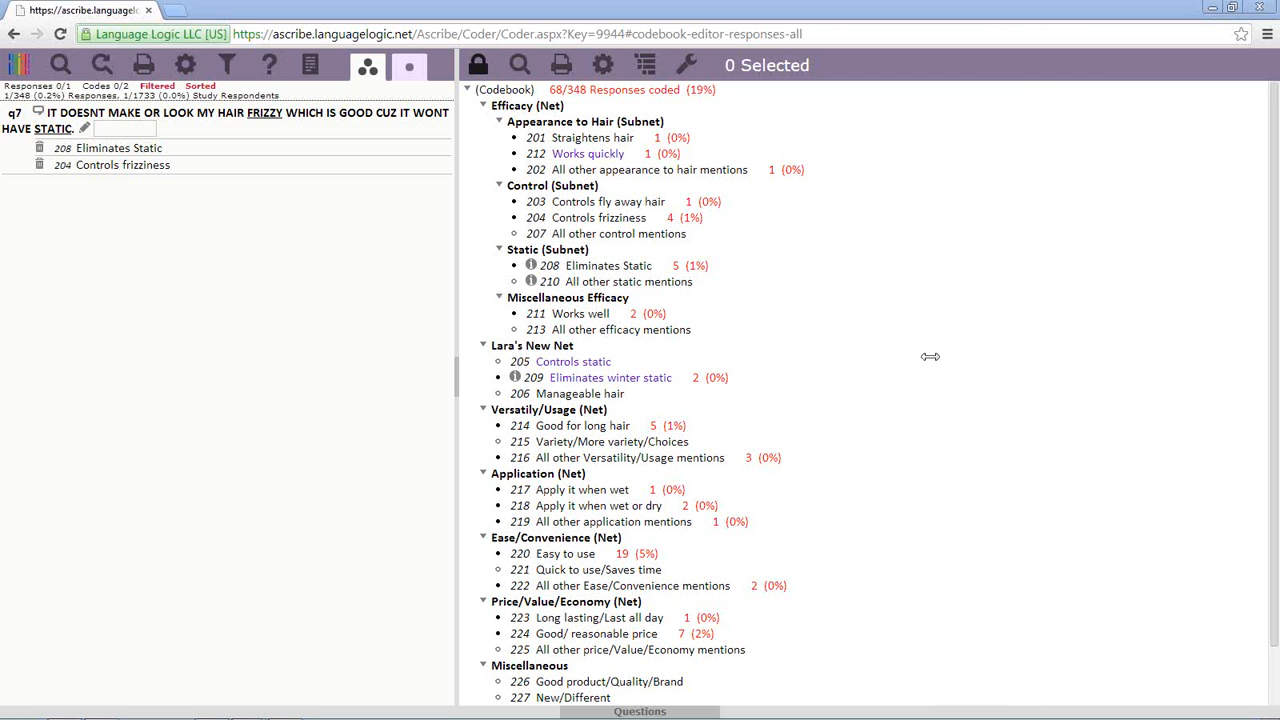
- Unlock the codebook and select all 42 codes and nets beneath the codebook root
right_click(575, 91)
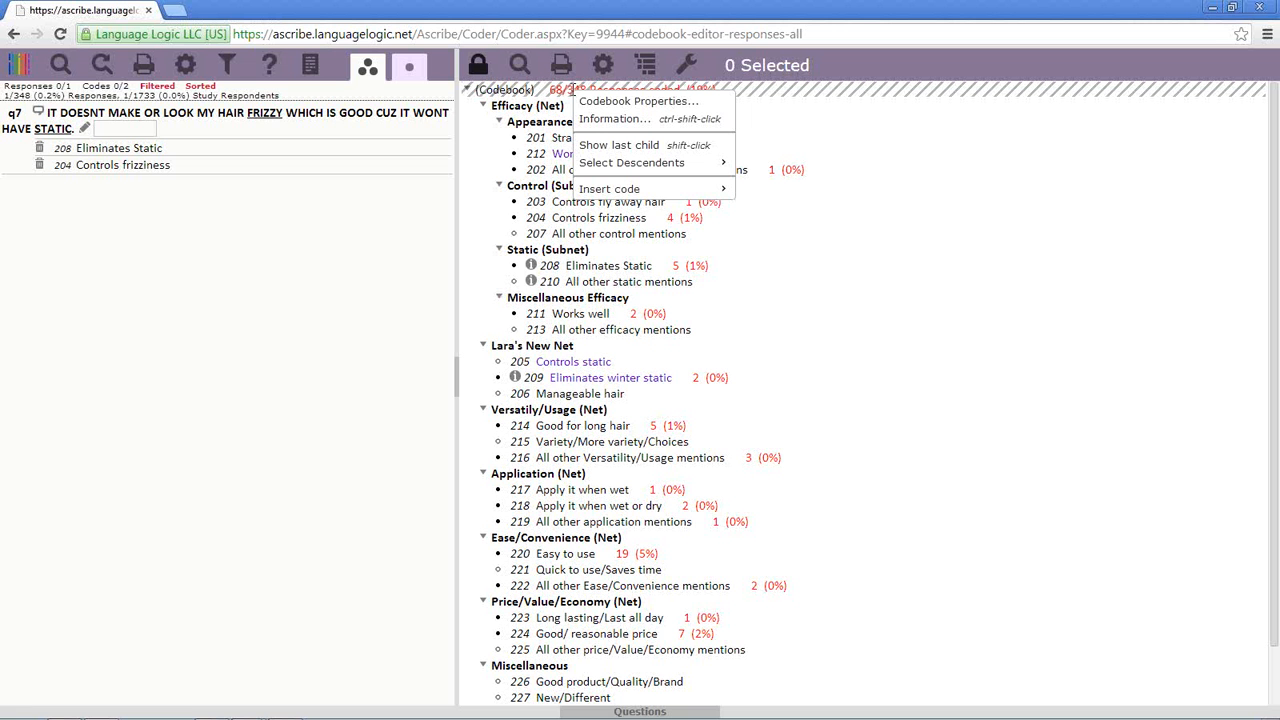
left_click(484, 67)
left_click(484, 70)
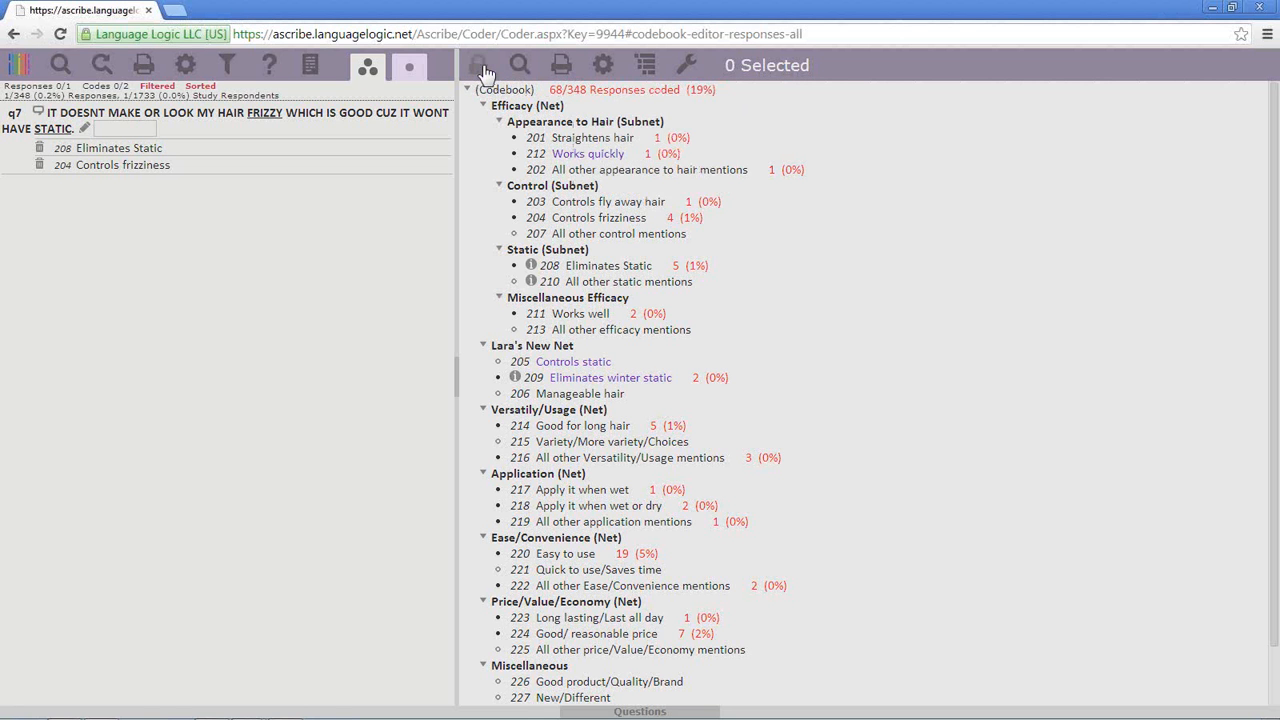
right_click(547, 98)
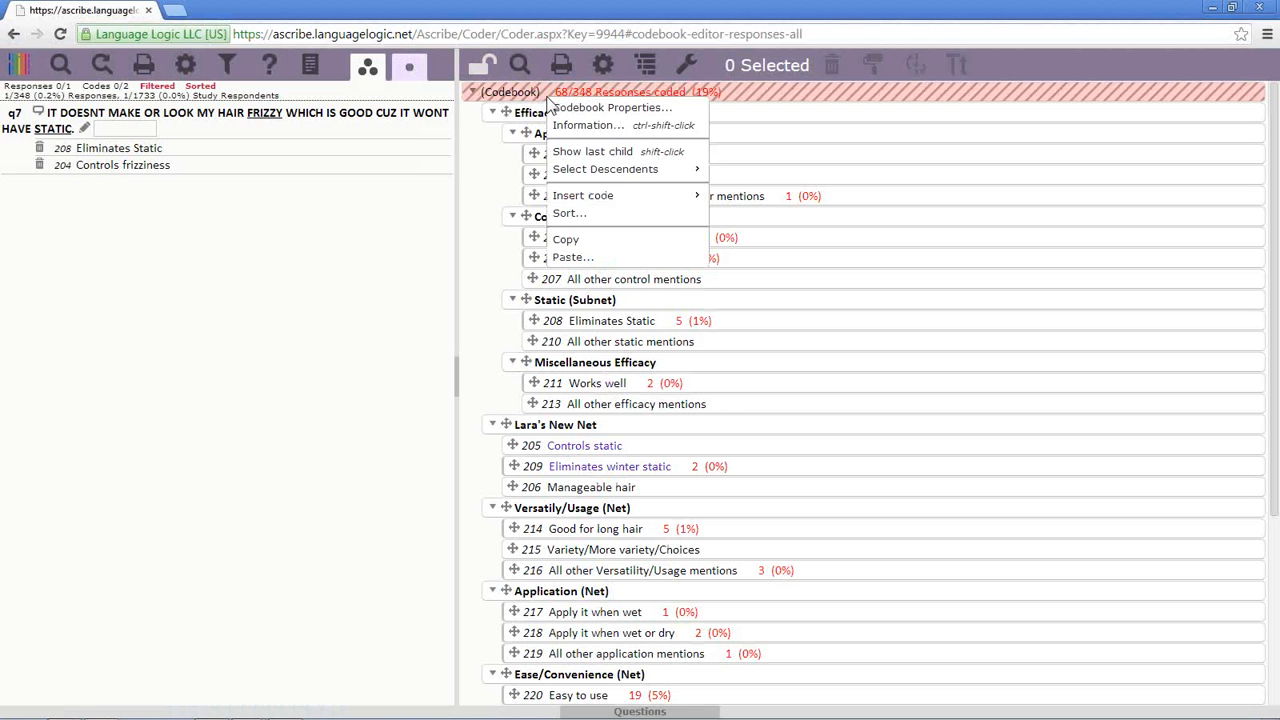
mouse_move(615, 170)
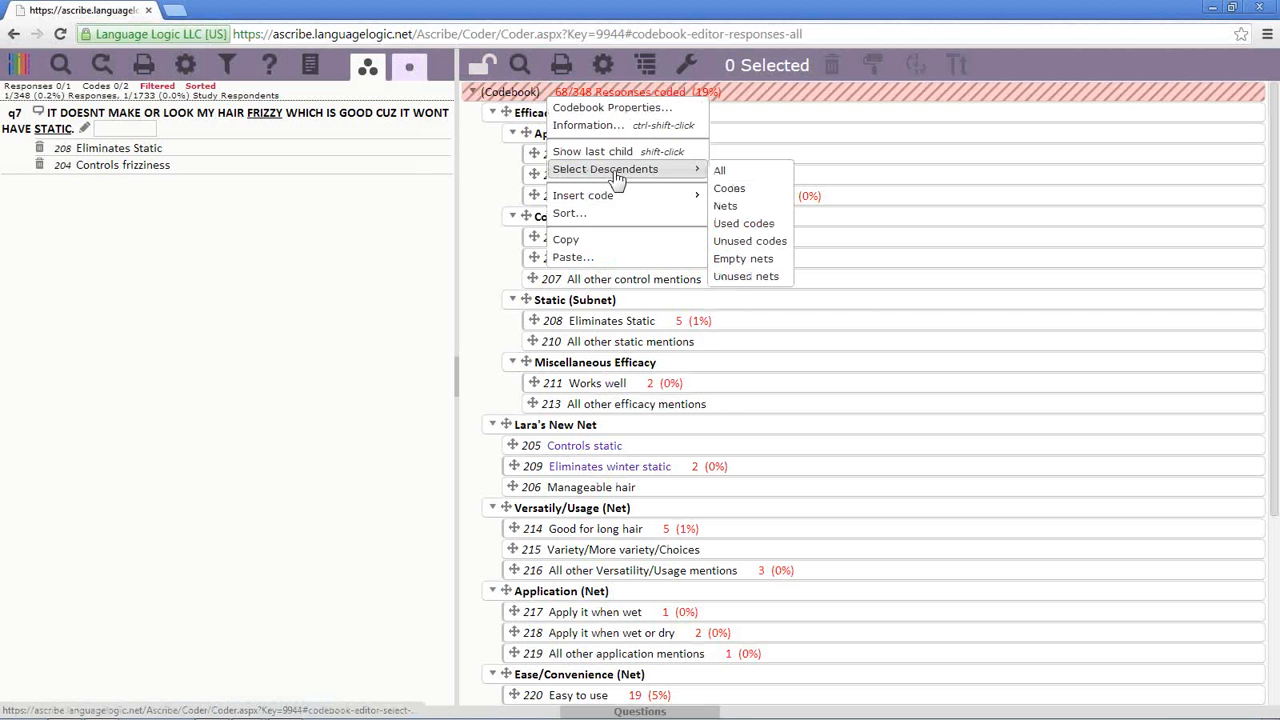
left_click(729, 167)
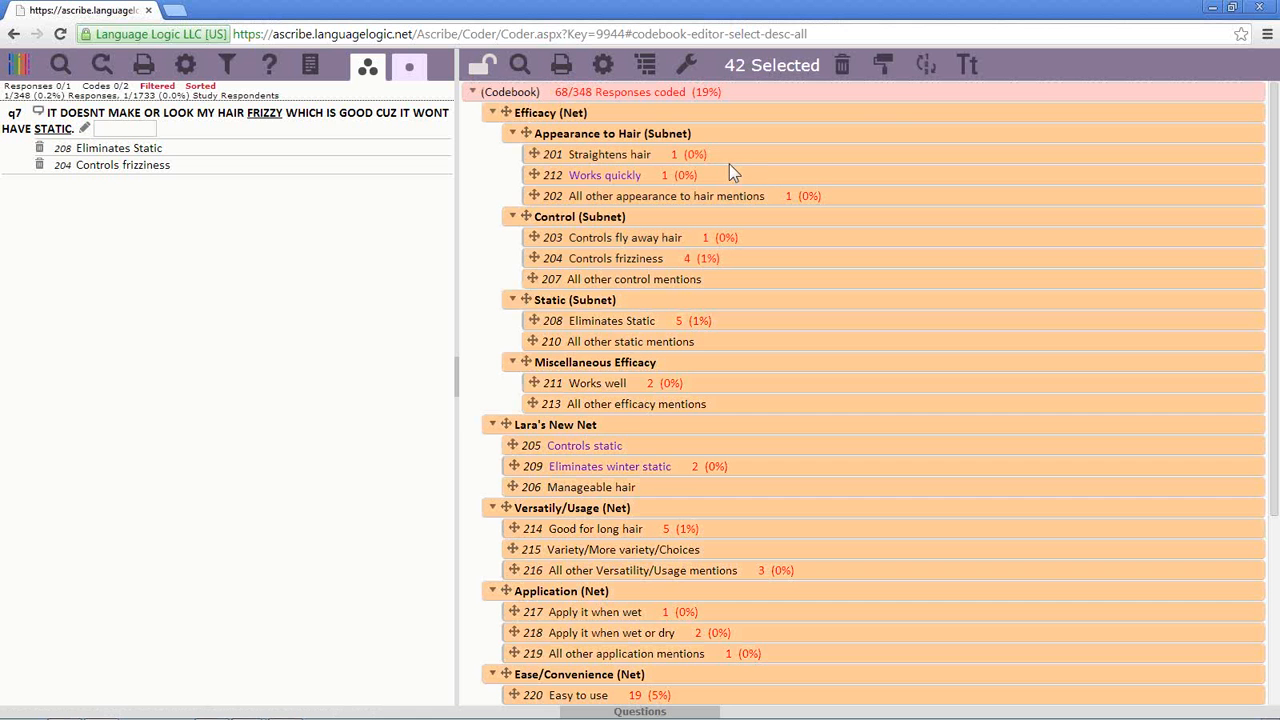
- Set the renumbering for the selection to Start 1 and Increment 1
left_click(924, 66)
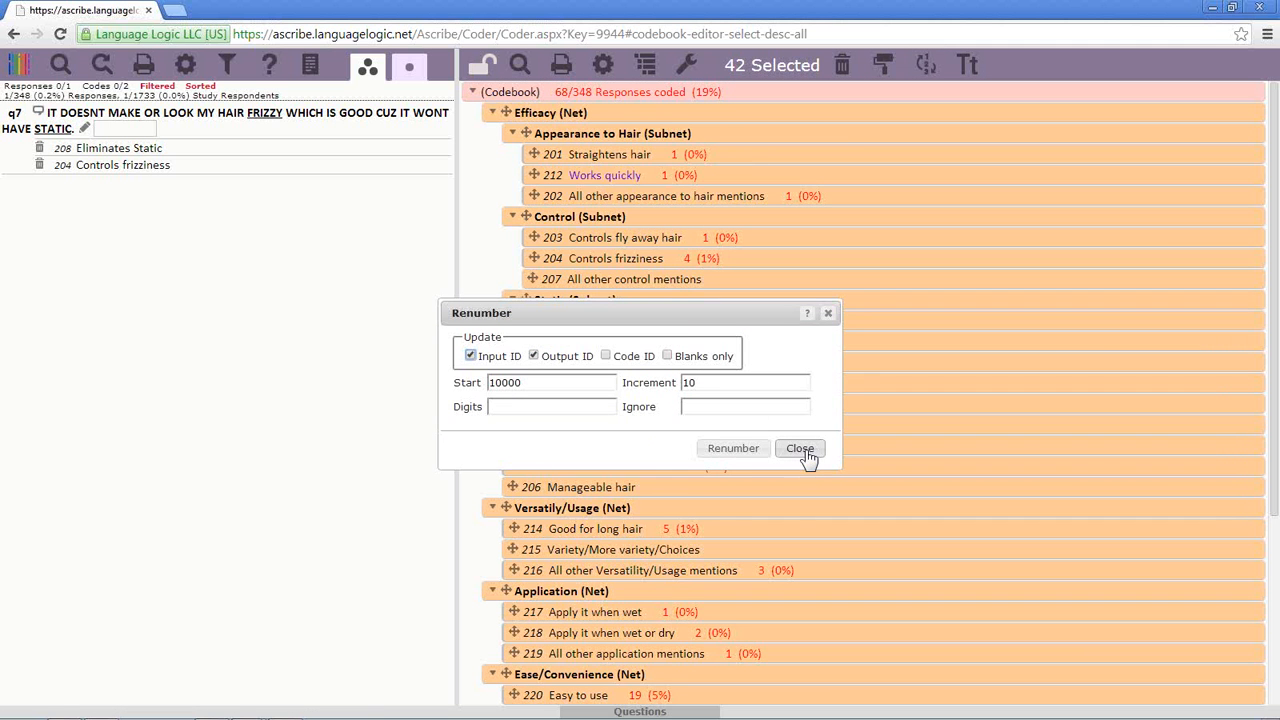
double_click(543, 386)
type("1")
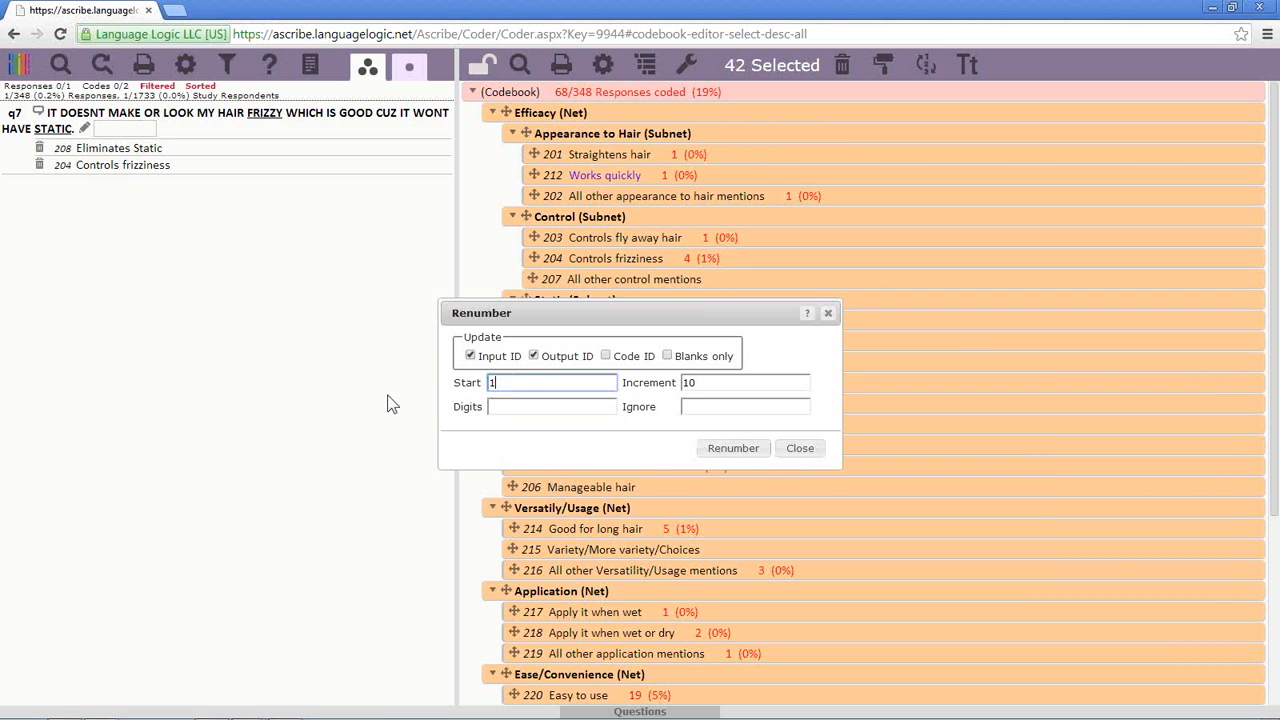
key("Tab")
type("1")
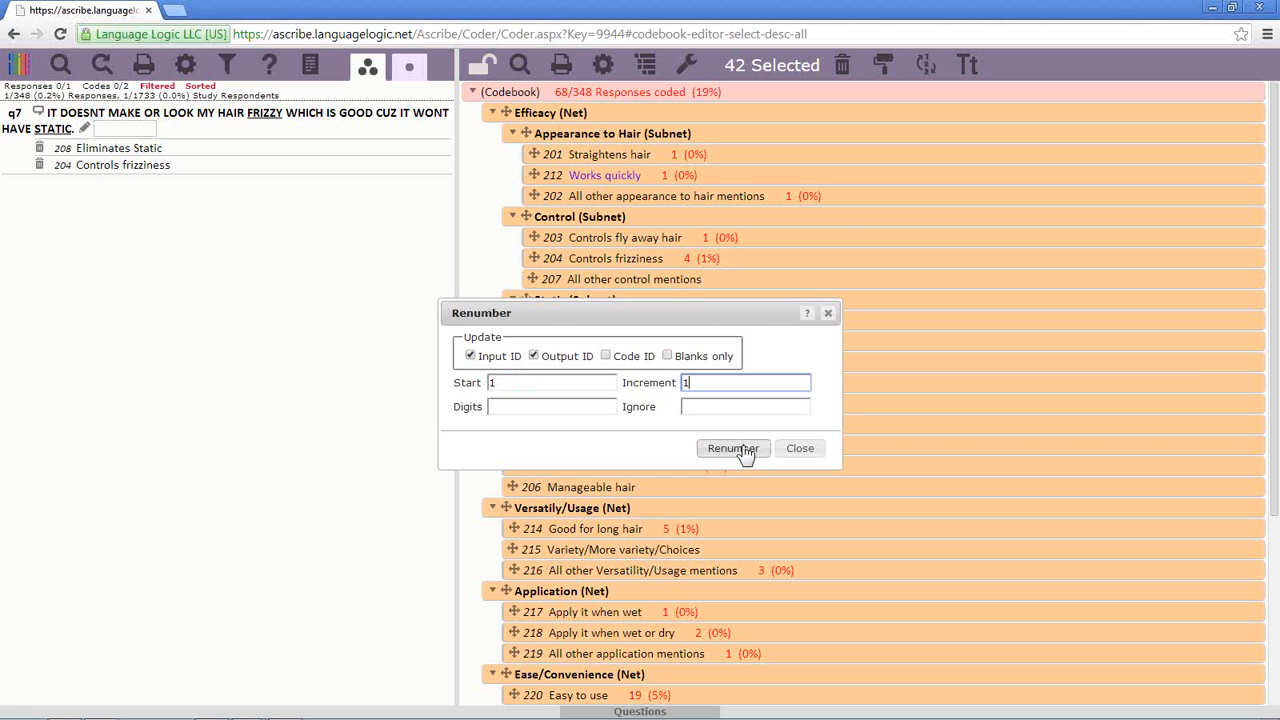
- Close renumbering without applying, deselect all, and select only the 31 codes beneath the root
left_click(800, 449)
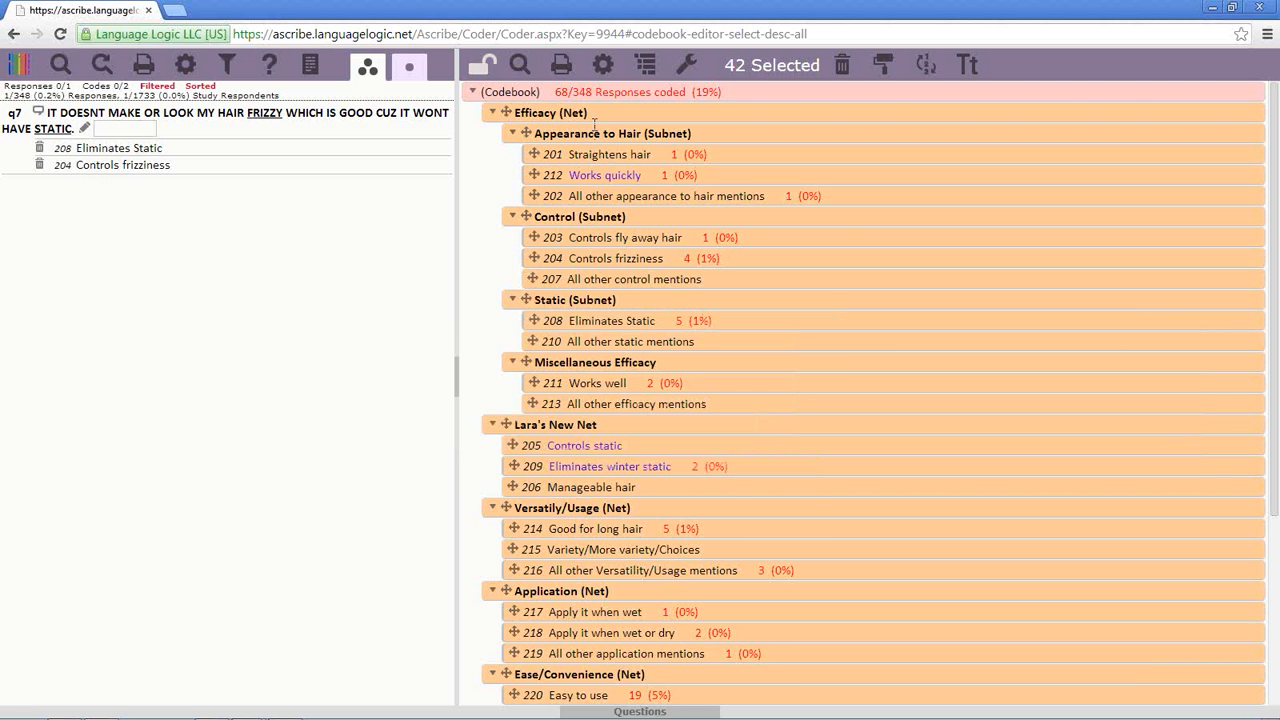
right_click(585, 93)
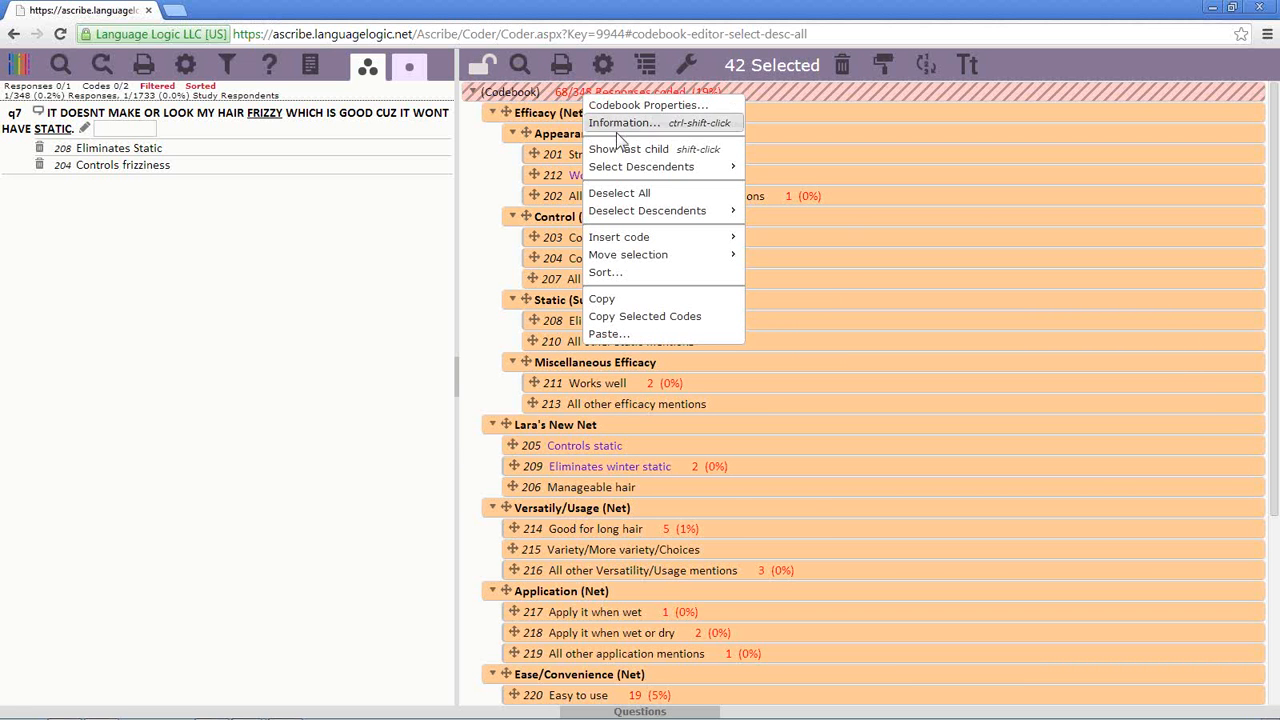
left_click(643, 193)
right_click(585, 93)
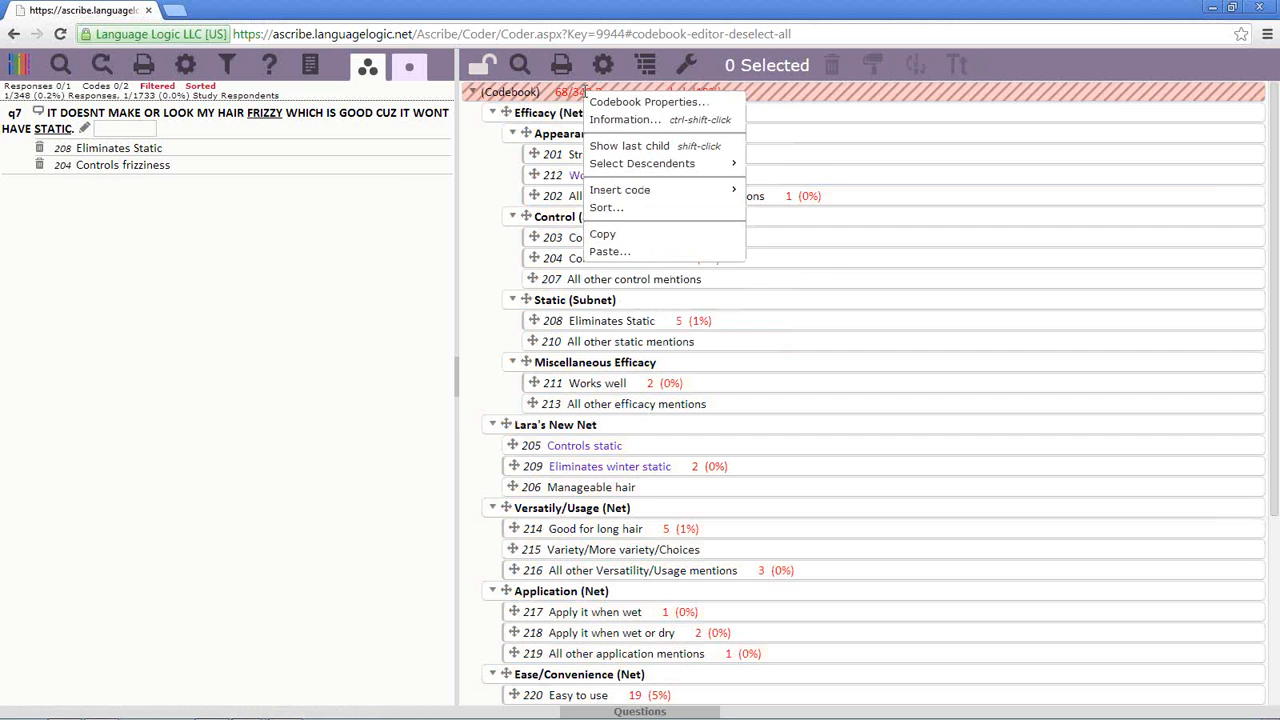
mouse_move(648, 165)
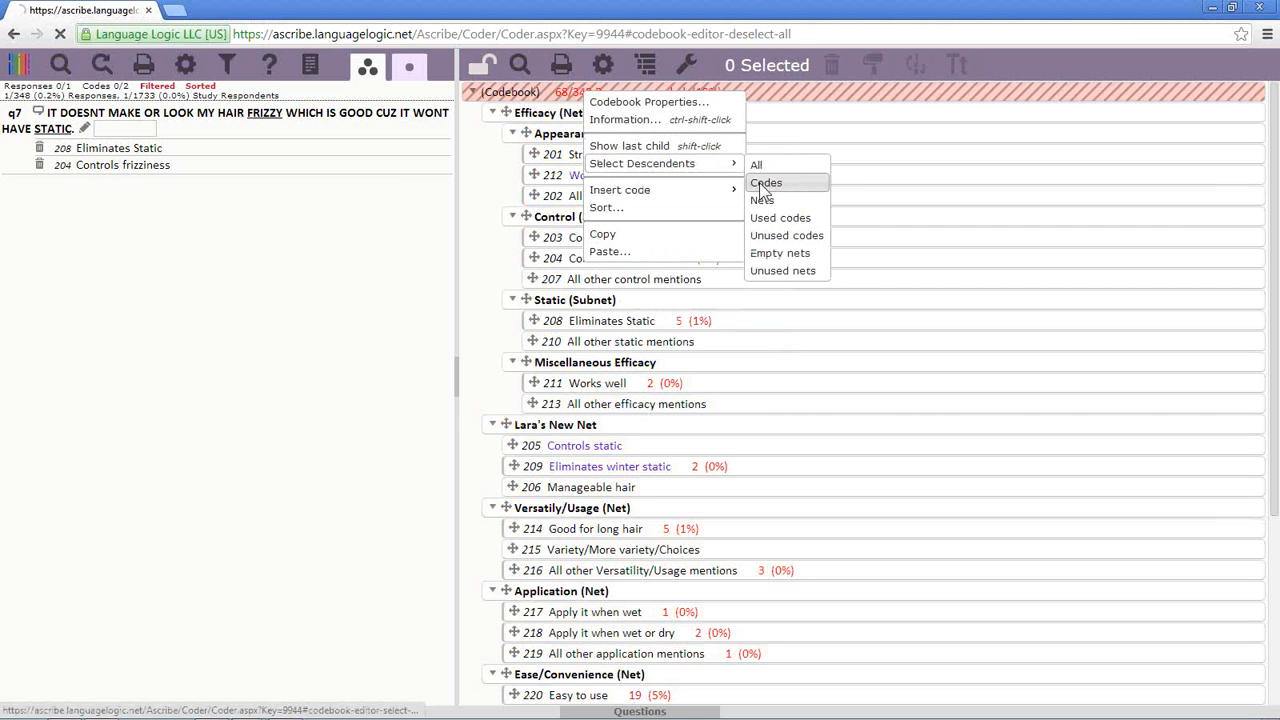
left_click(762, 186)
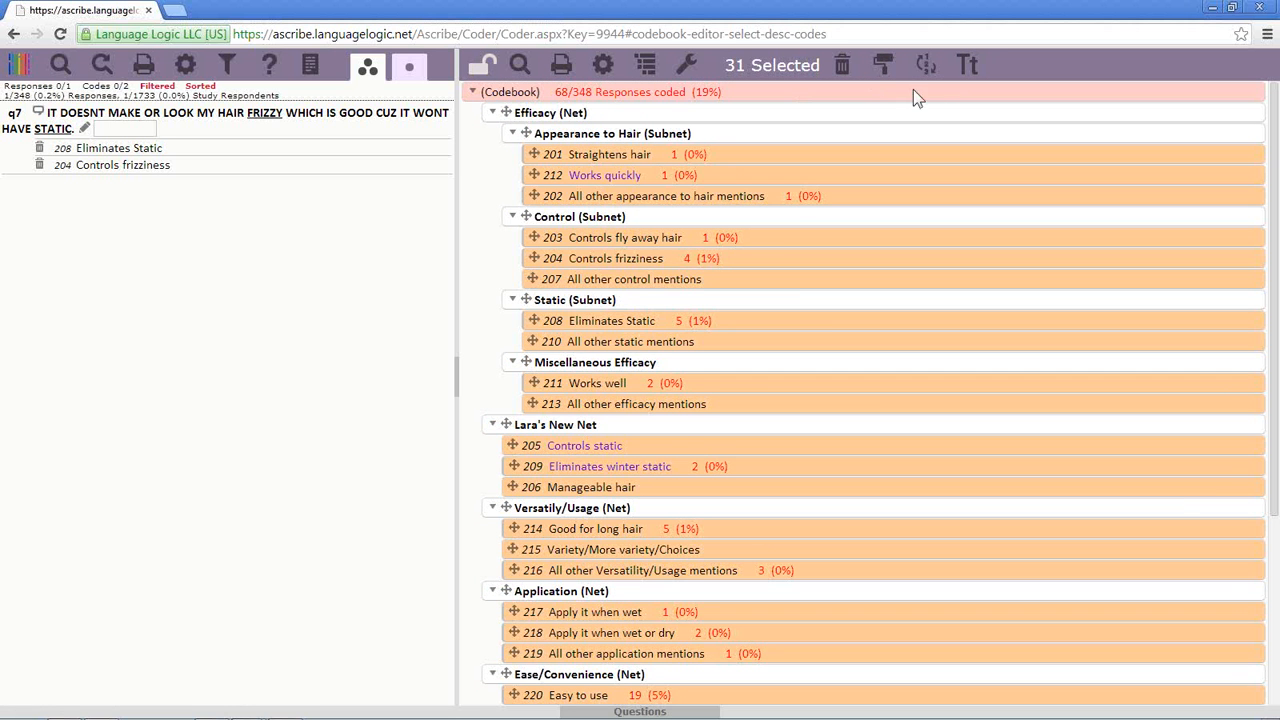
- Open and close Renumber without applying it, then deselect everything in the codebook
left_click(925, 65)
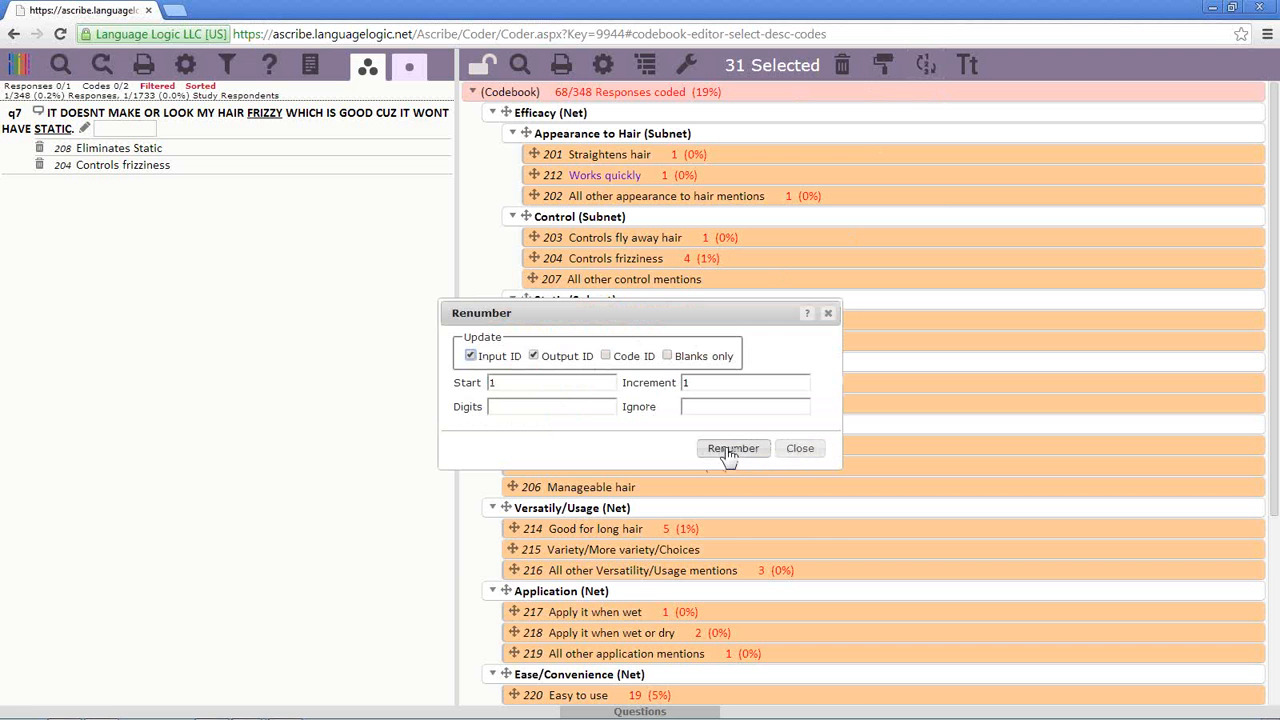
left_click(796, 456)
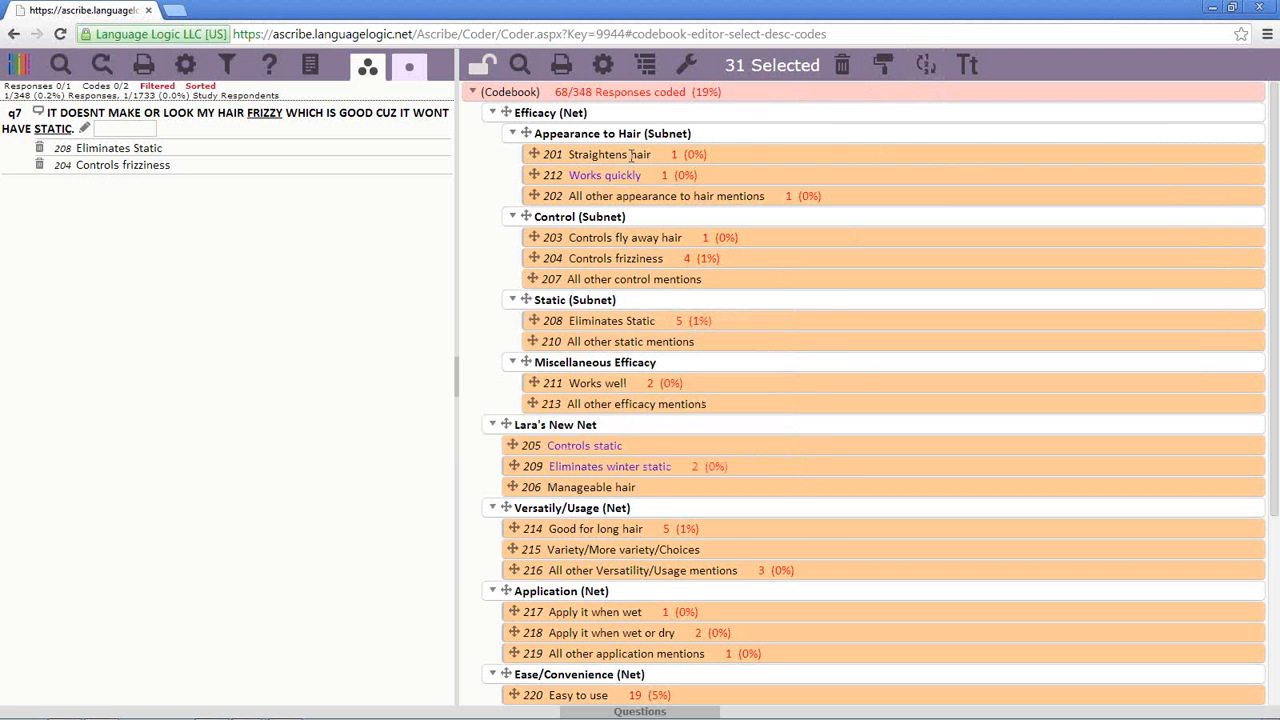
right_click(620, 91)
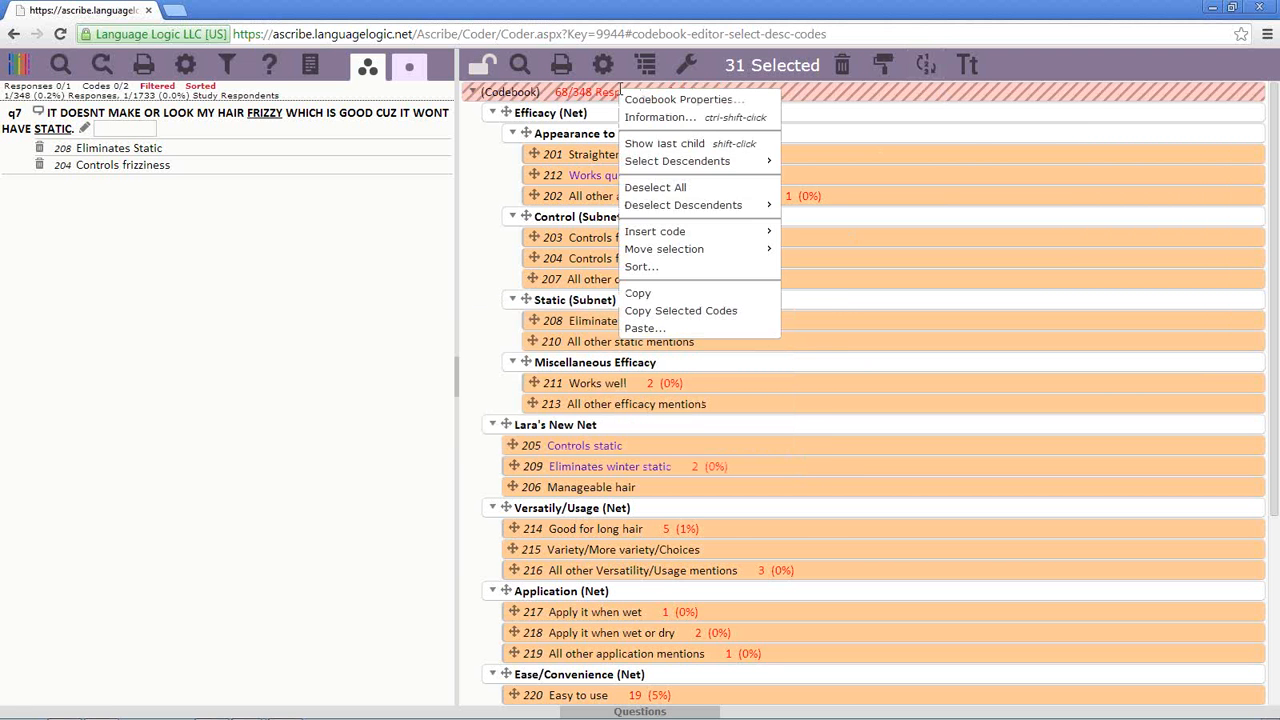
left_click(668, 190)
- Select only the 11 nets beneath the codebook root via Select Descendents > Nets
right_click(615, 91)
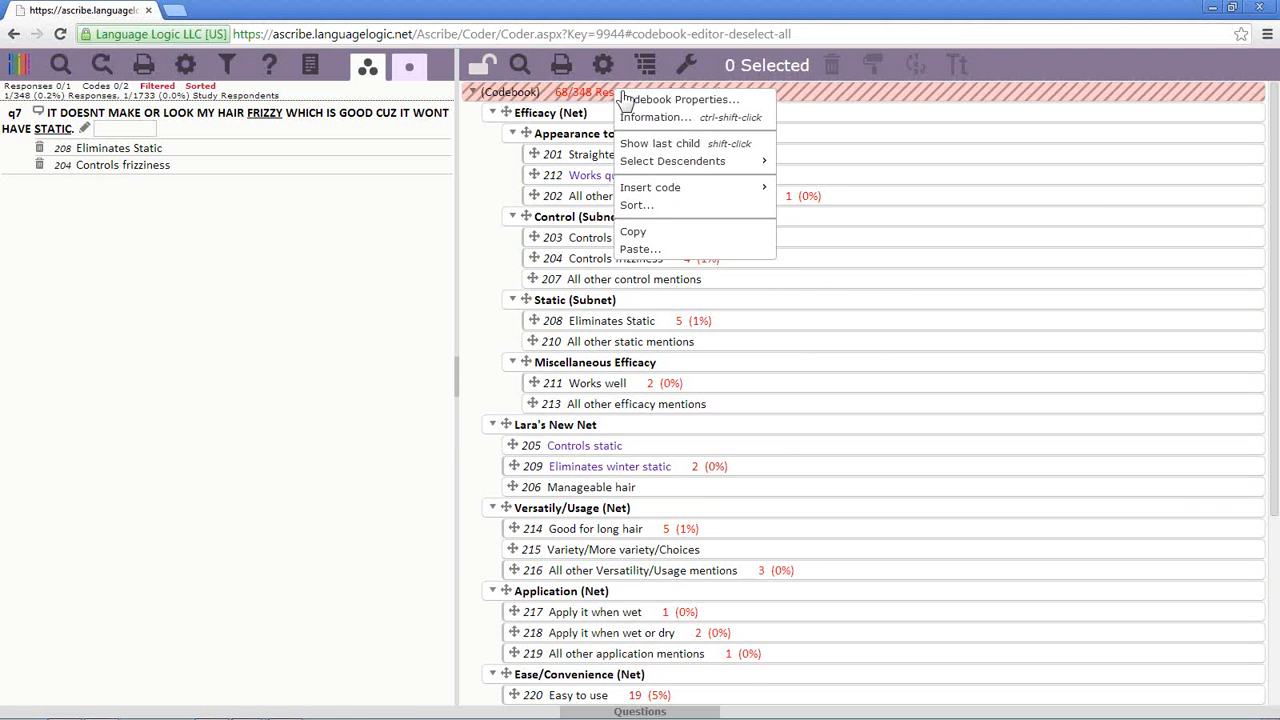
mouse_move(679, 171)
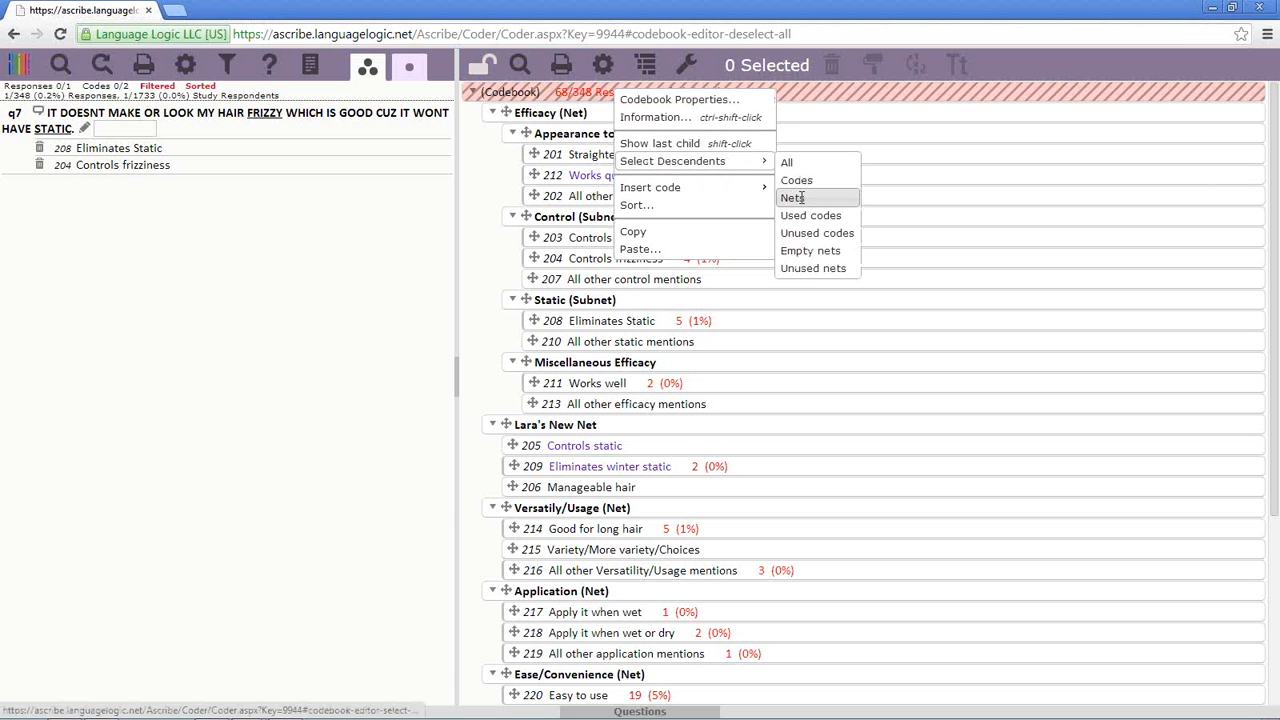
left_click(792, 198)
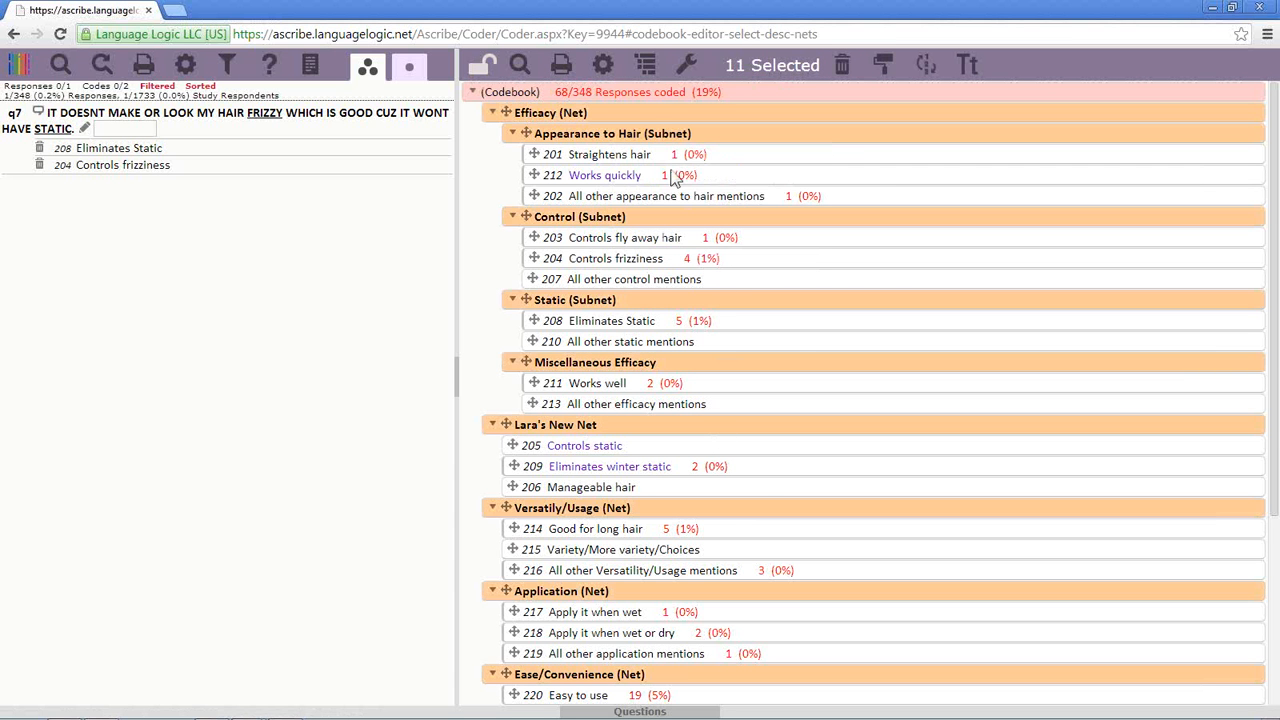
- Select all 42 entries with Select Descendents > All, then deselect all
right_click(646, 94)
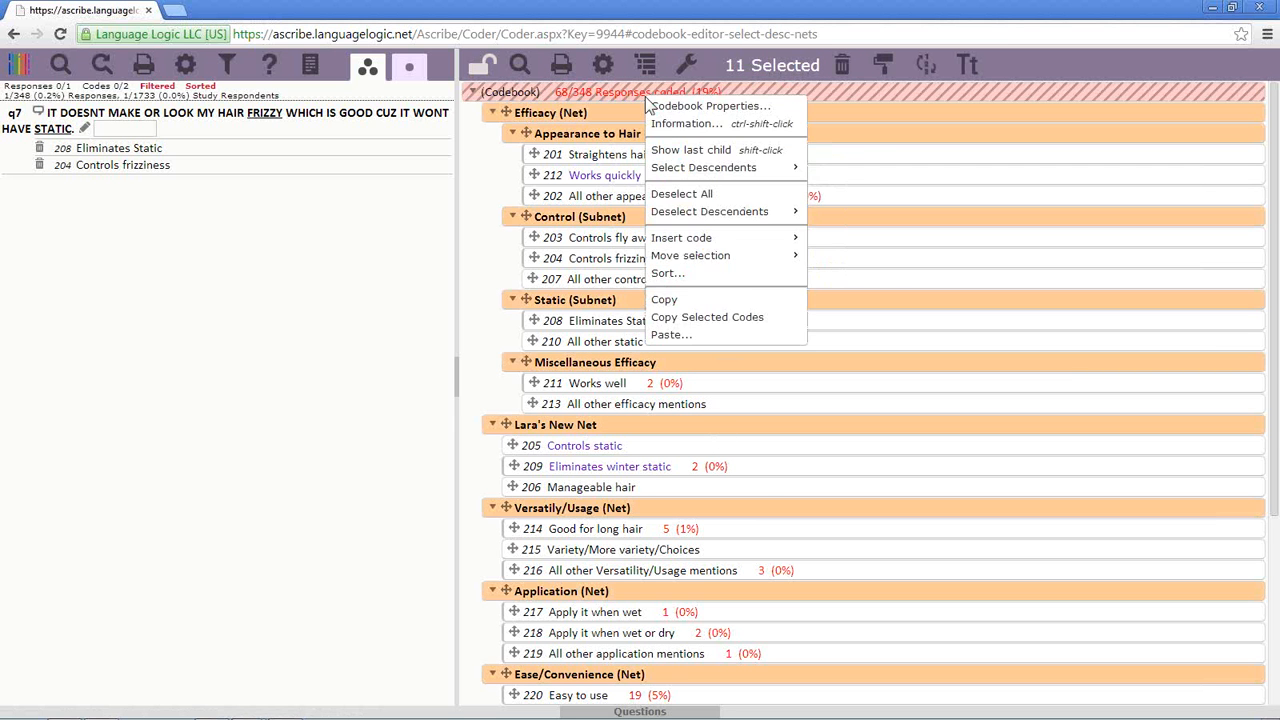
mouse_move(700, 167)
left_click(818, 170)
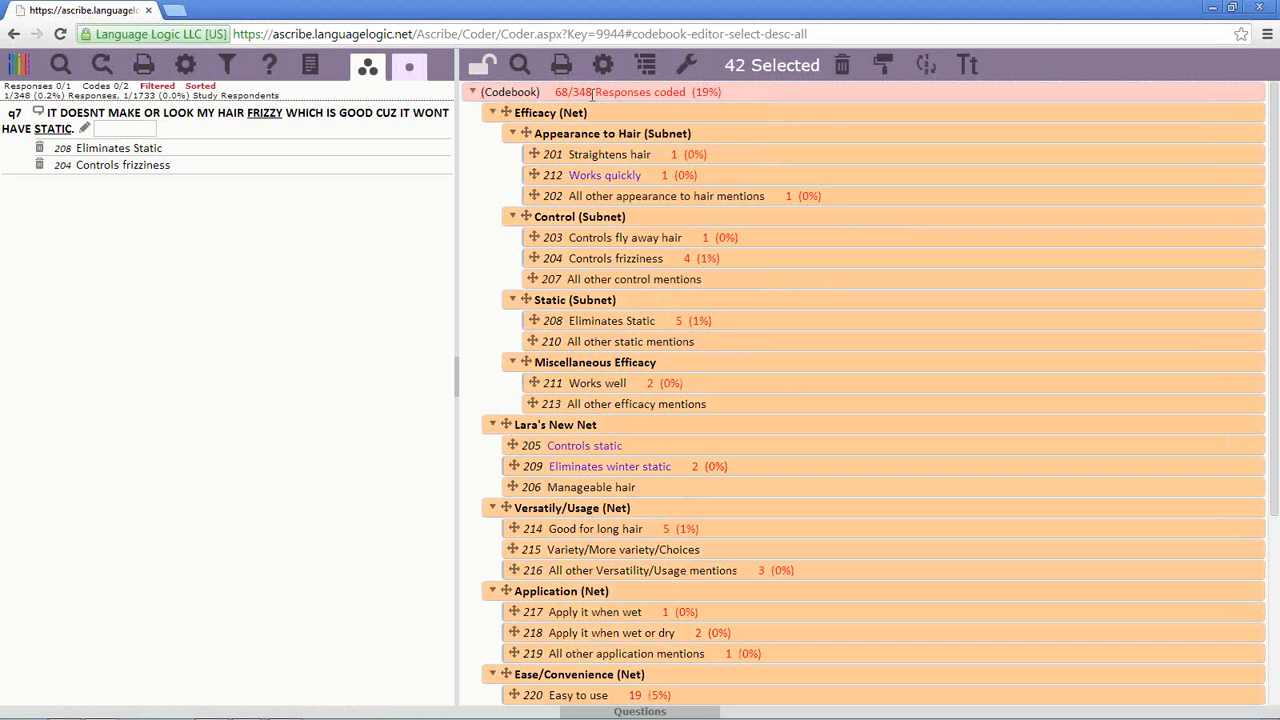
right_click(591, 94)
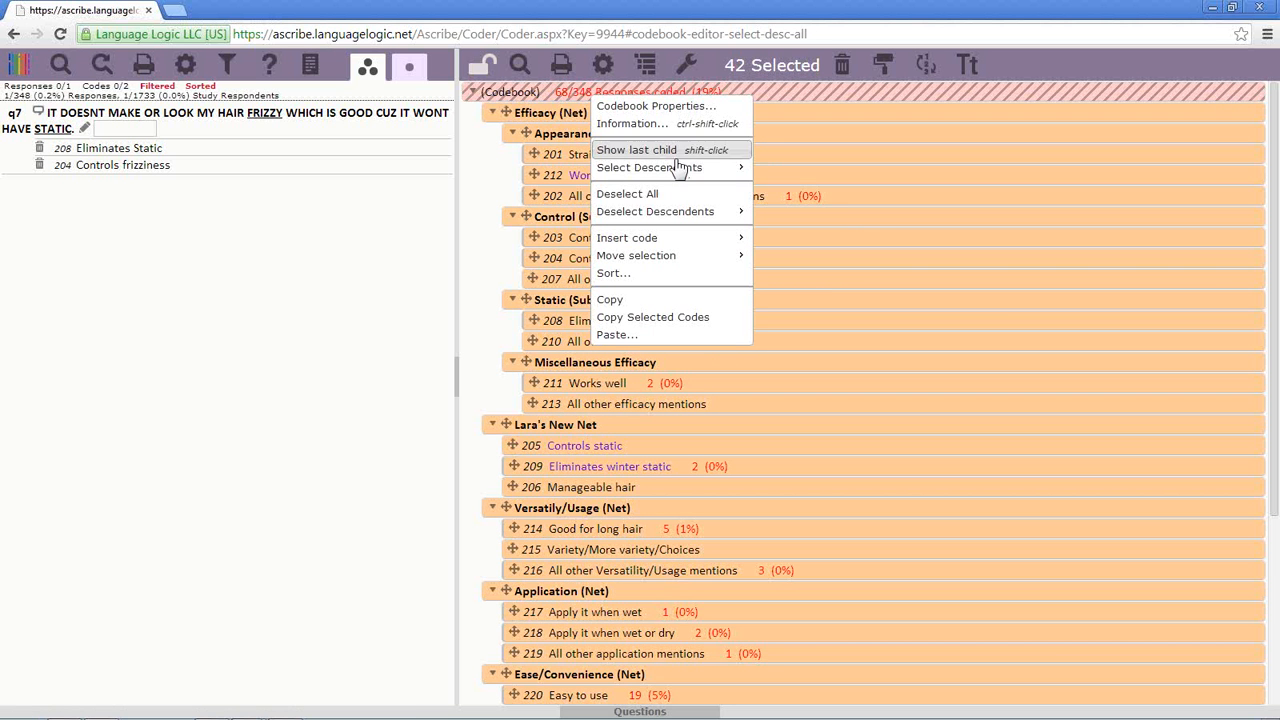
left_click(680, 193)
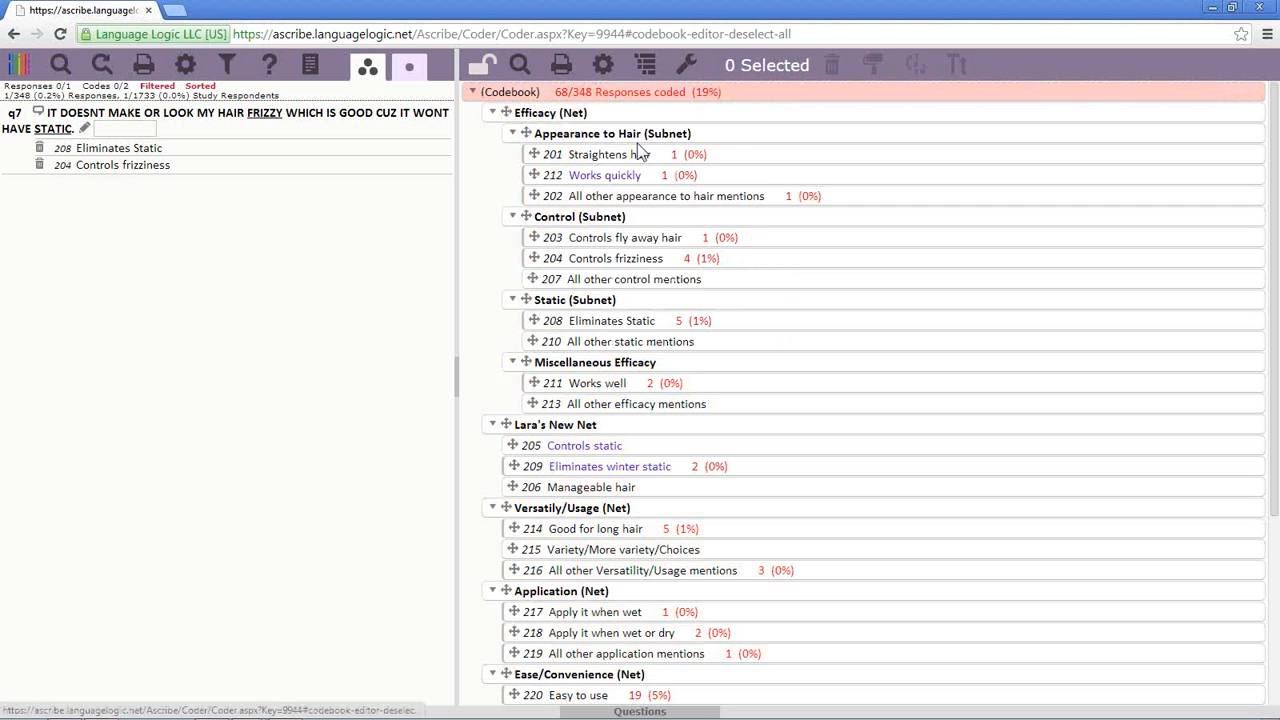
right_click(608, 94)
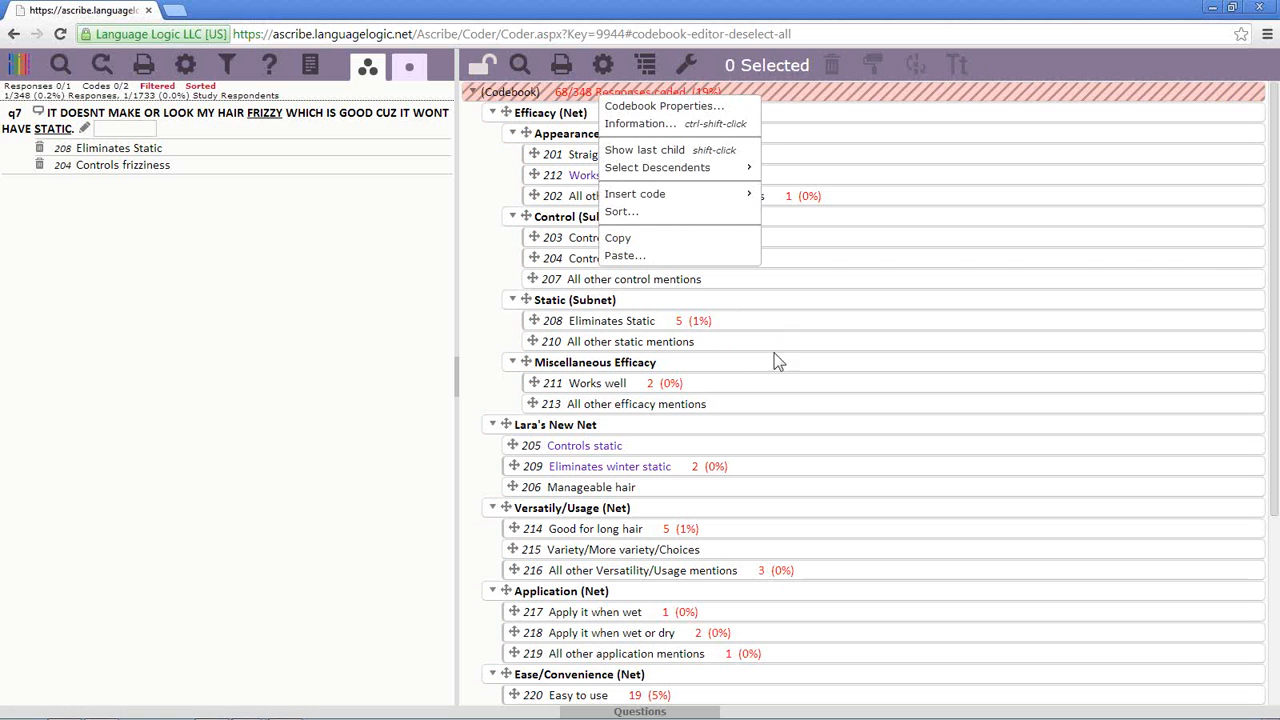
- Add 208, 213, the Versatility/Usage net and 215 to the selection, then remove each again
left_click(786, 321)
left_click(801, 405, "ctrl")
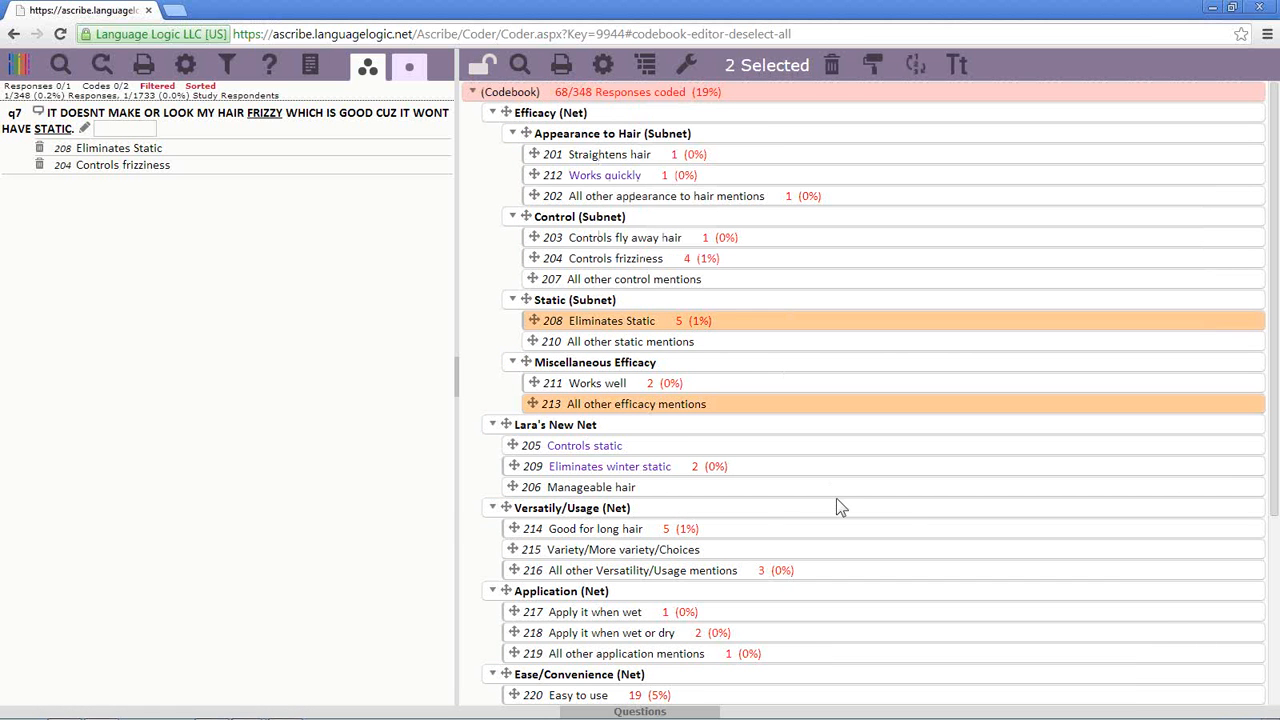
left_click(836, 507, "ctrl")
left_click(845, 549, "ctrl")
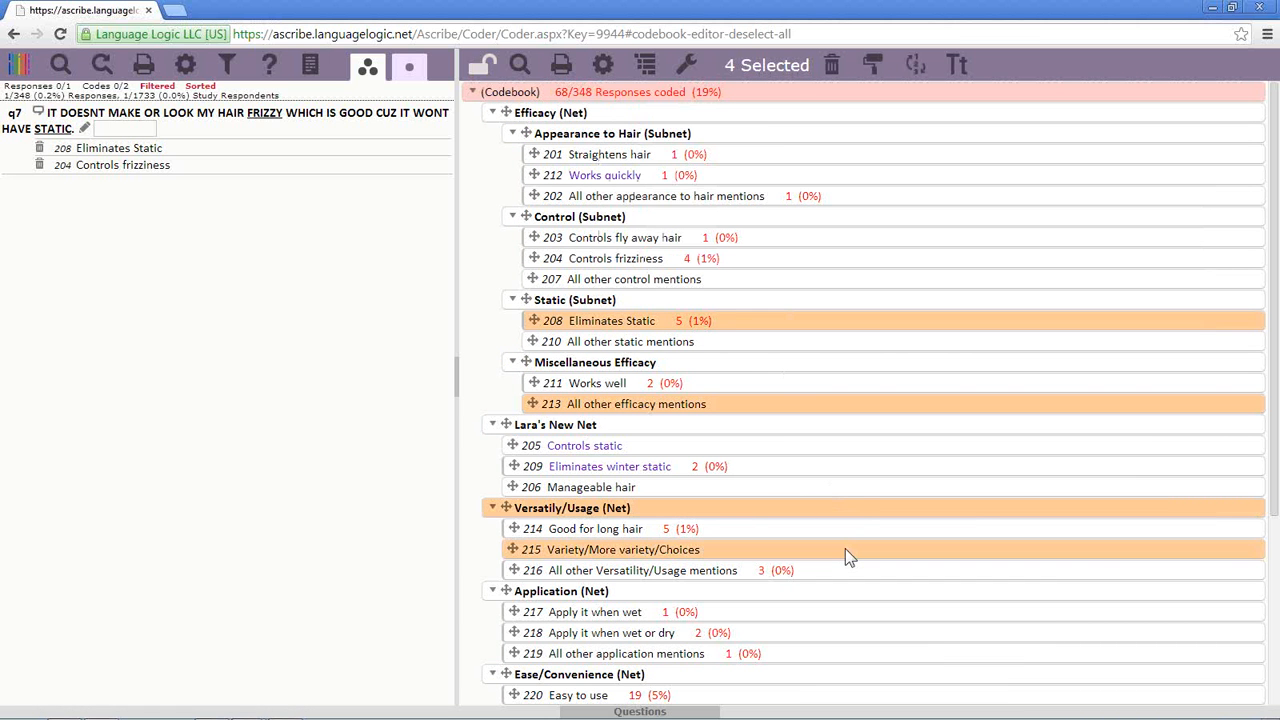
left_click(845, 548, "ctrl")
left_click(855, 510, "ctrl")
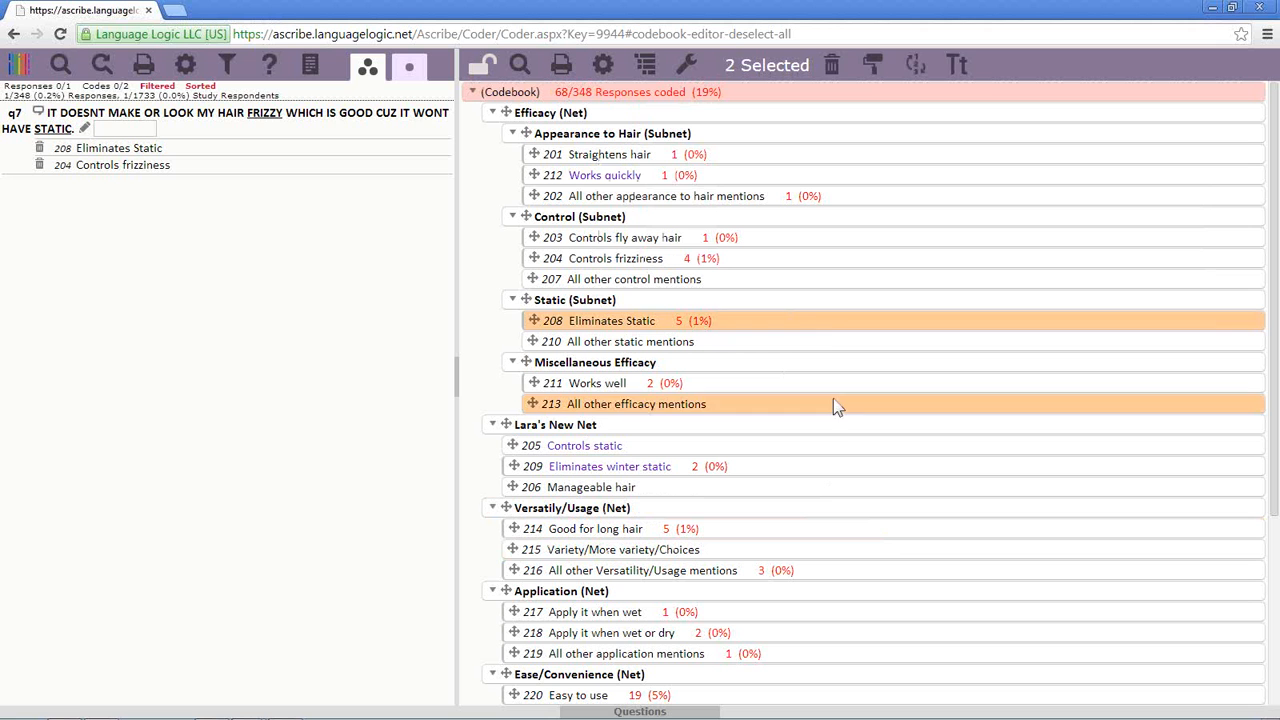
left_click(833, 402, "ctrl")
left_click(820, 321, "ctrl")
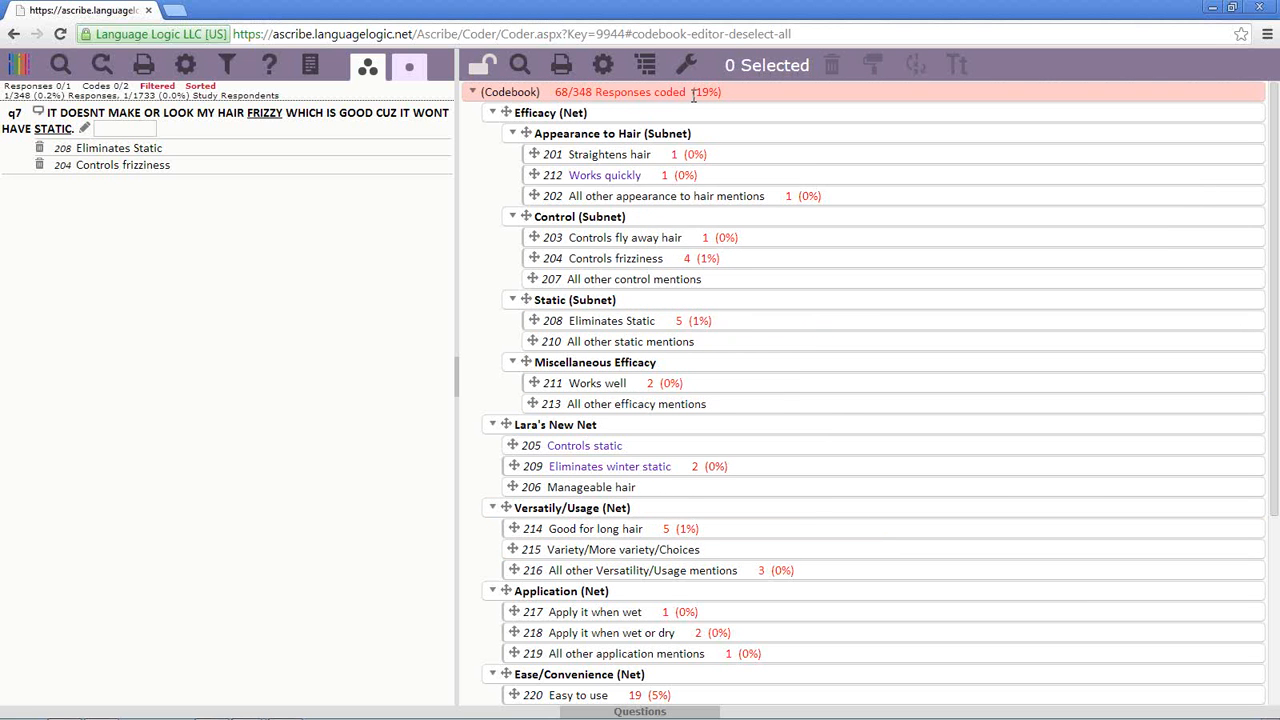
- Select 201 Straightens hair, 204 Controls frizziness and 208 Eliminates Static, then toggle them back off
left_click(720, 157)
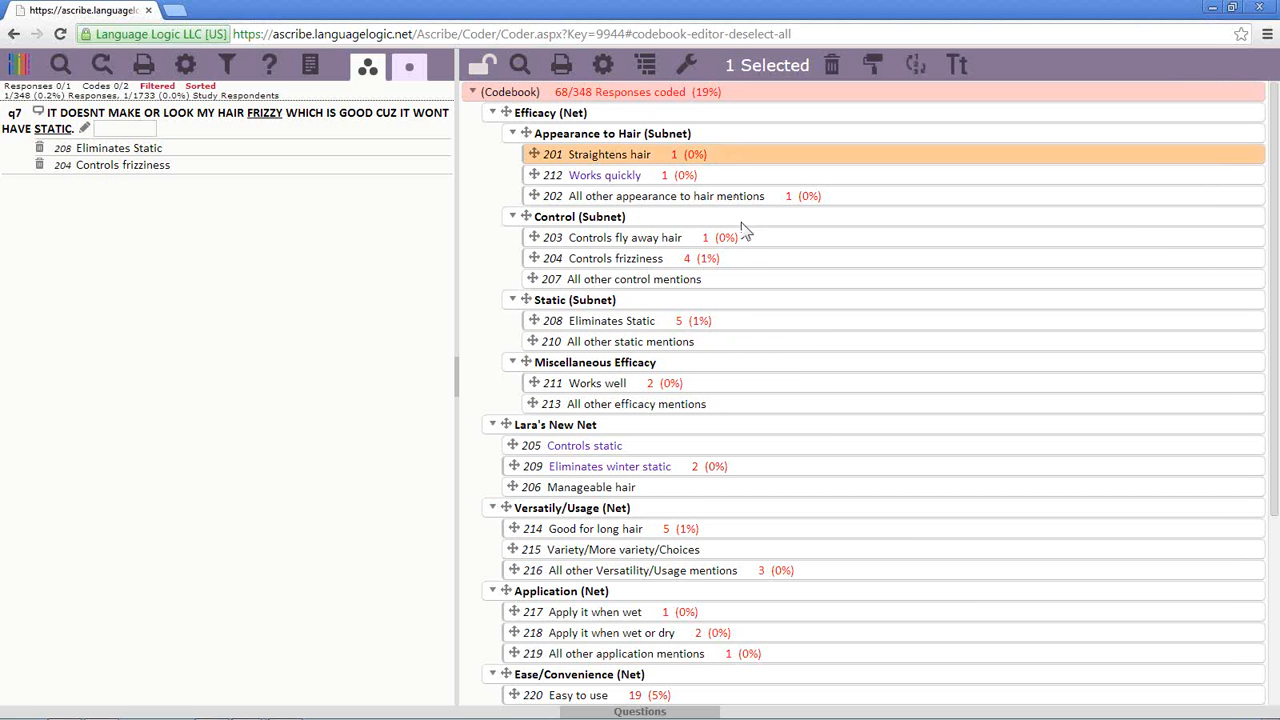
left_click(749, 262, "ctrl")
left_click(752, 325, "ctrl")
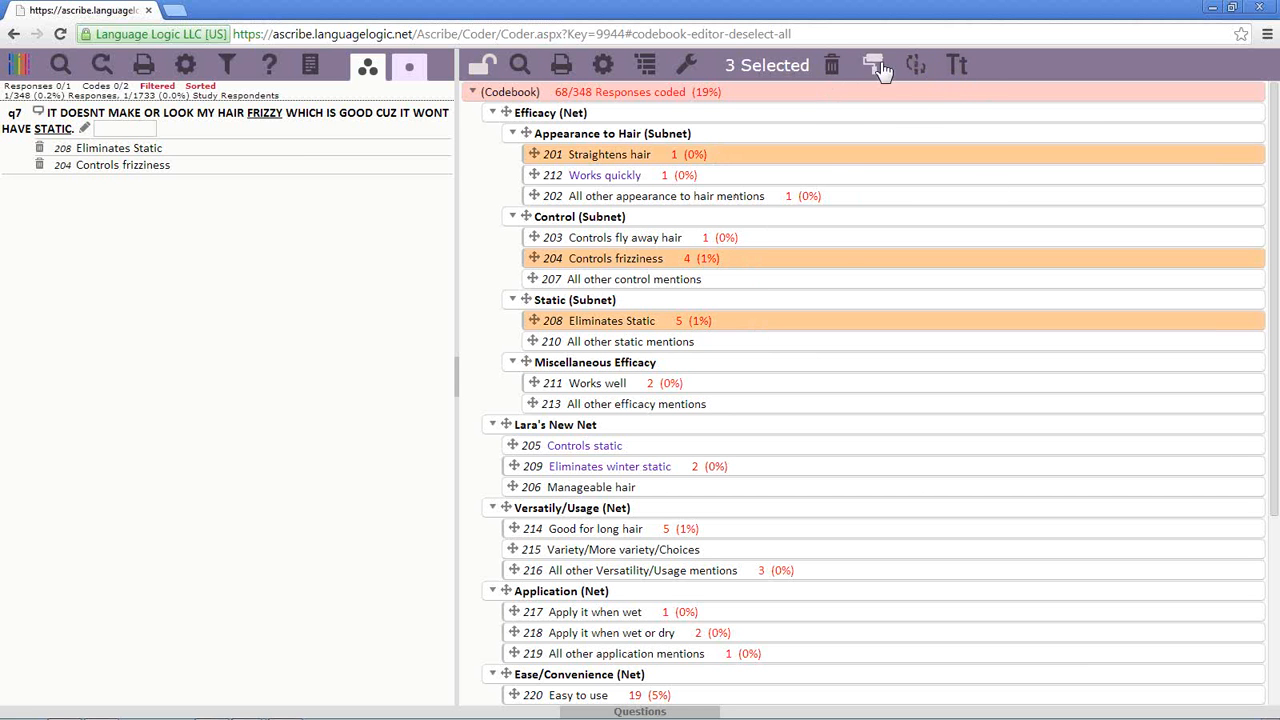
left_click(828, 157, "ctrl")
left_click(837, 259, "ctrl")
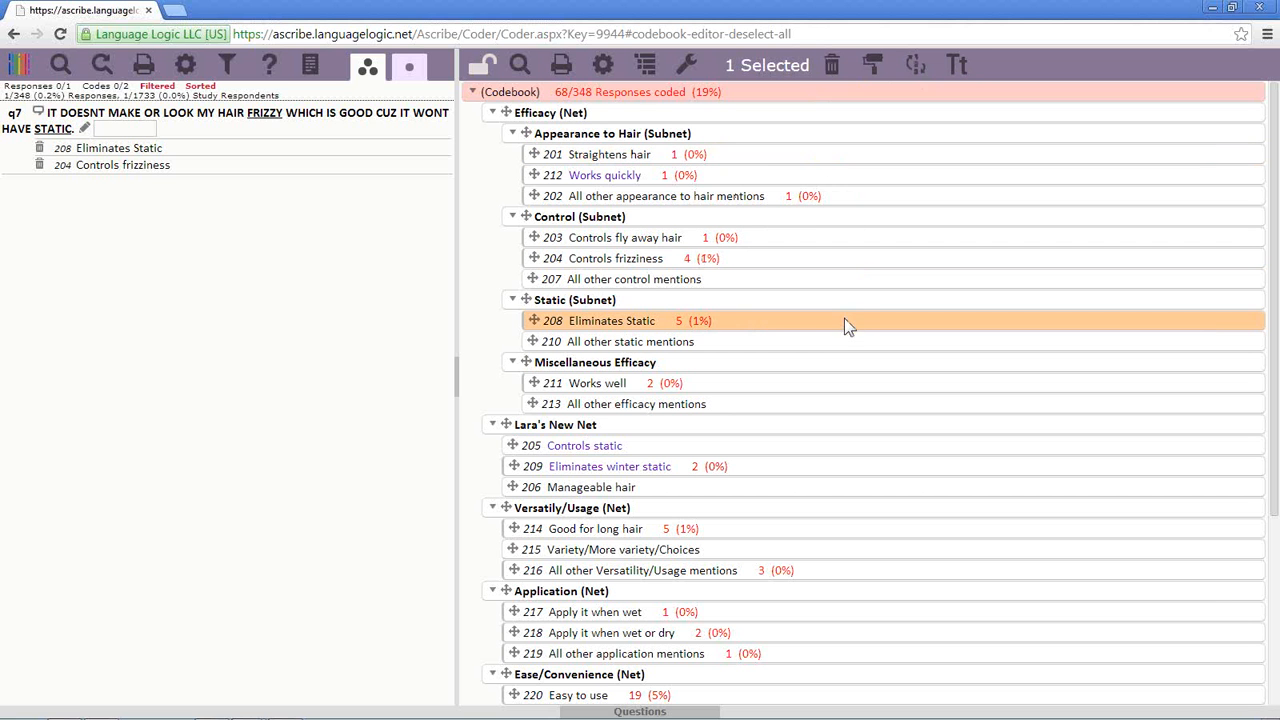
left_click(847, 330, "ctrl")
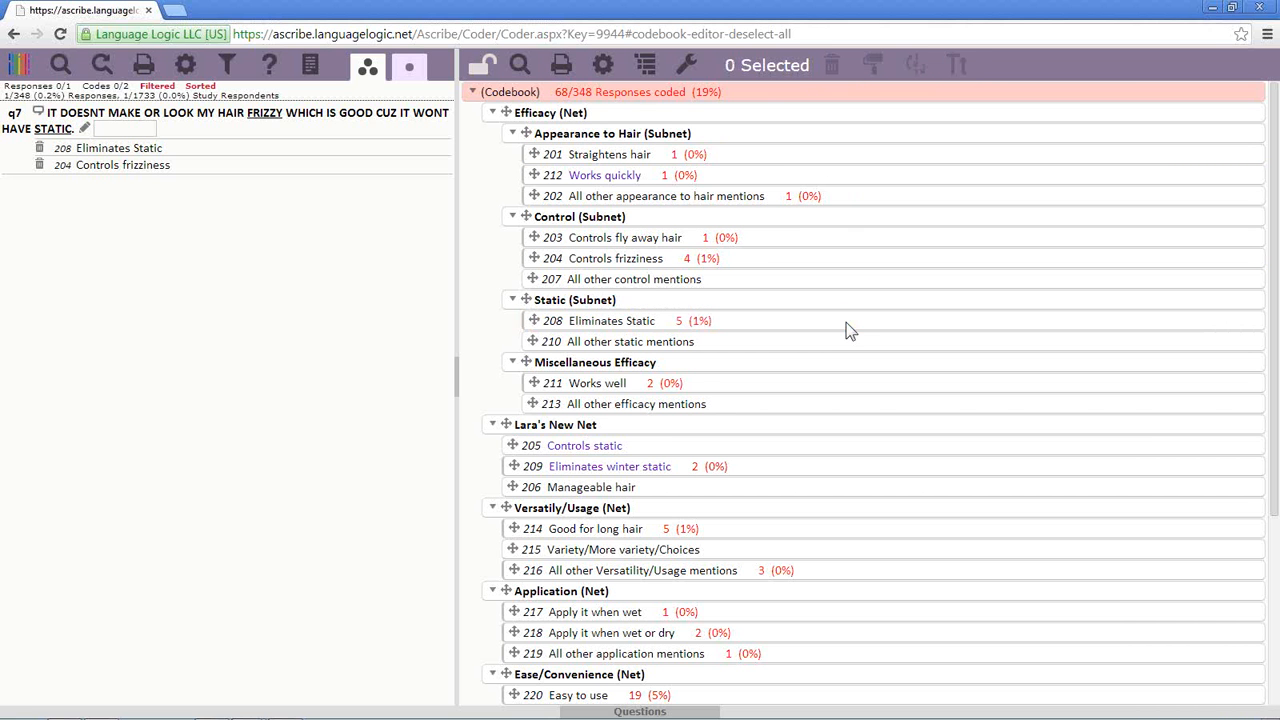
- Use Select Descendents > All on the (Codebook) root to select all 42 codes and nets
right_click(605, 92)
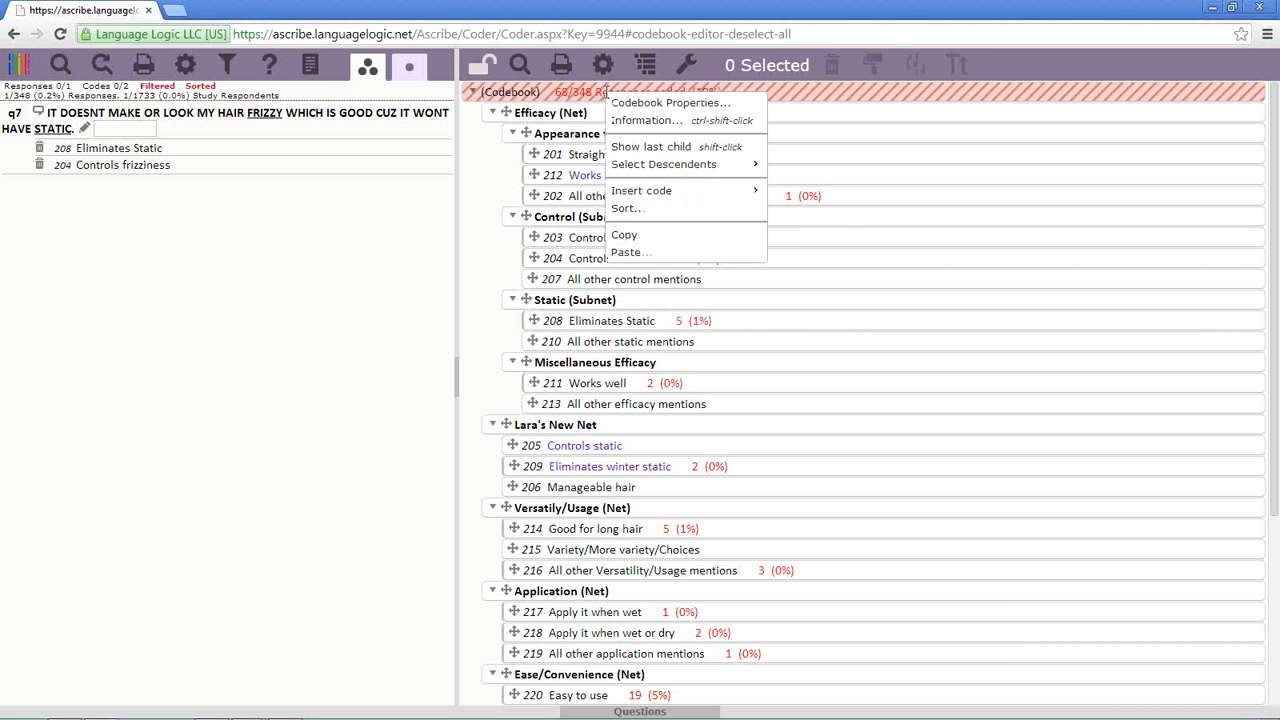
mouse_move(690, 164)
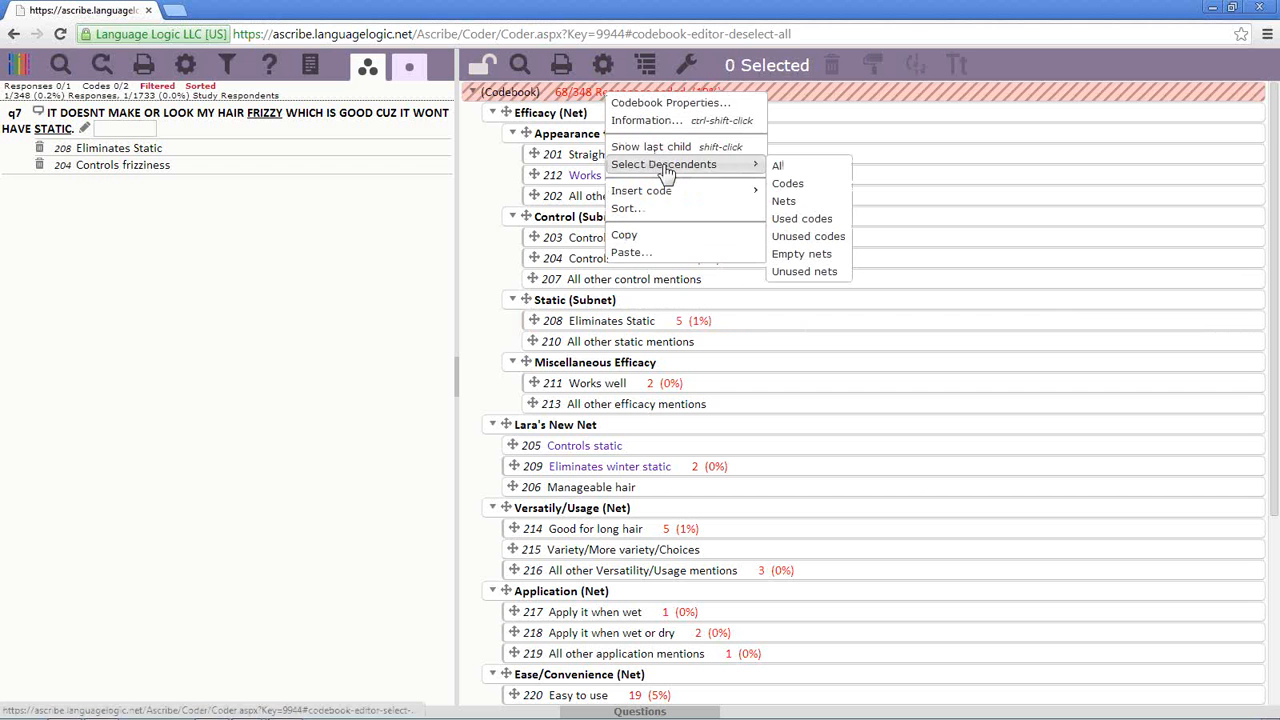
left_click(780, 167)
left_click(780, 167)
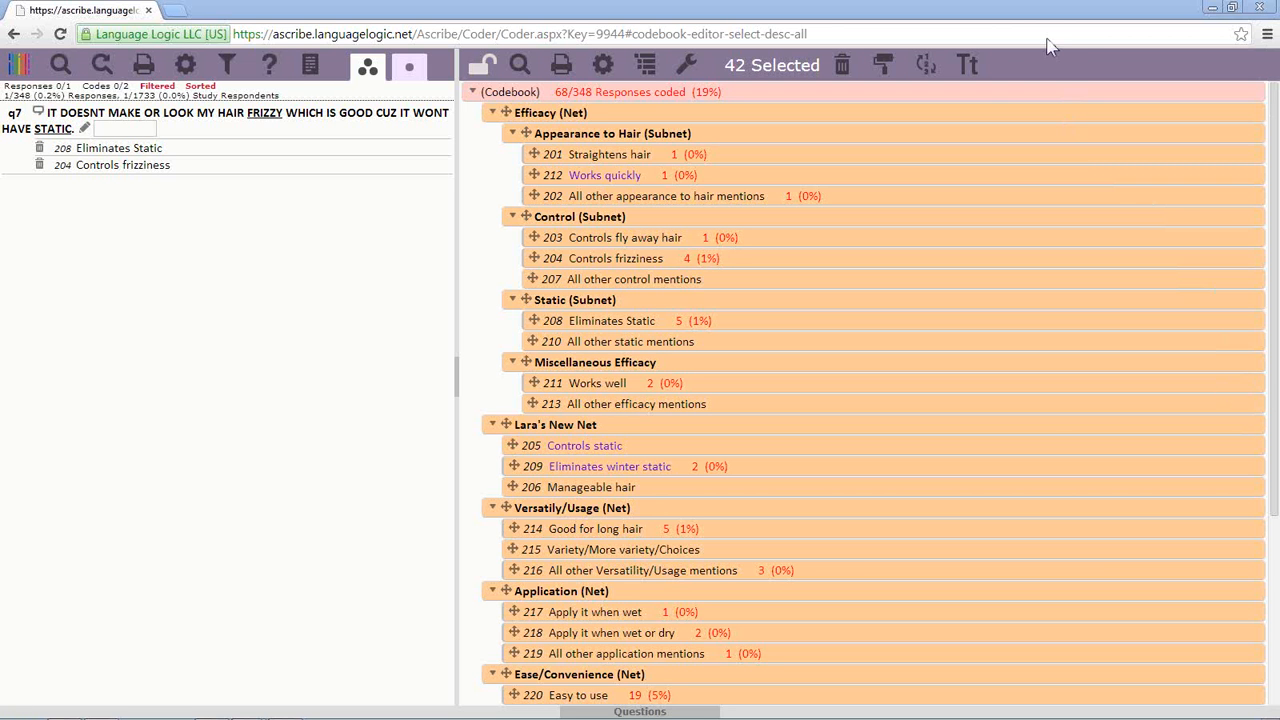
- Deselect all 42 items, then select Works quickly, Controls frizziness, Eliminates winter static and All other Versatility/Usage mentions
right_click(641, 92)
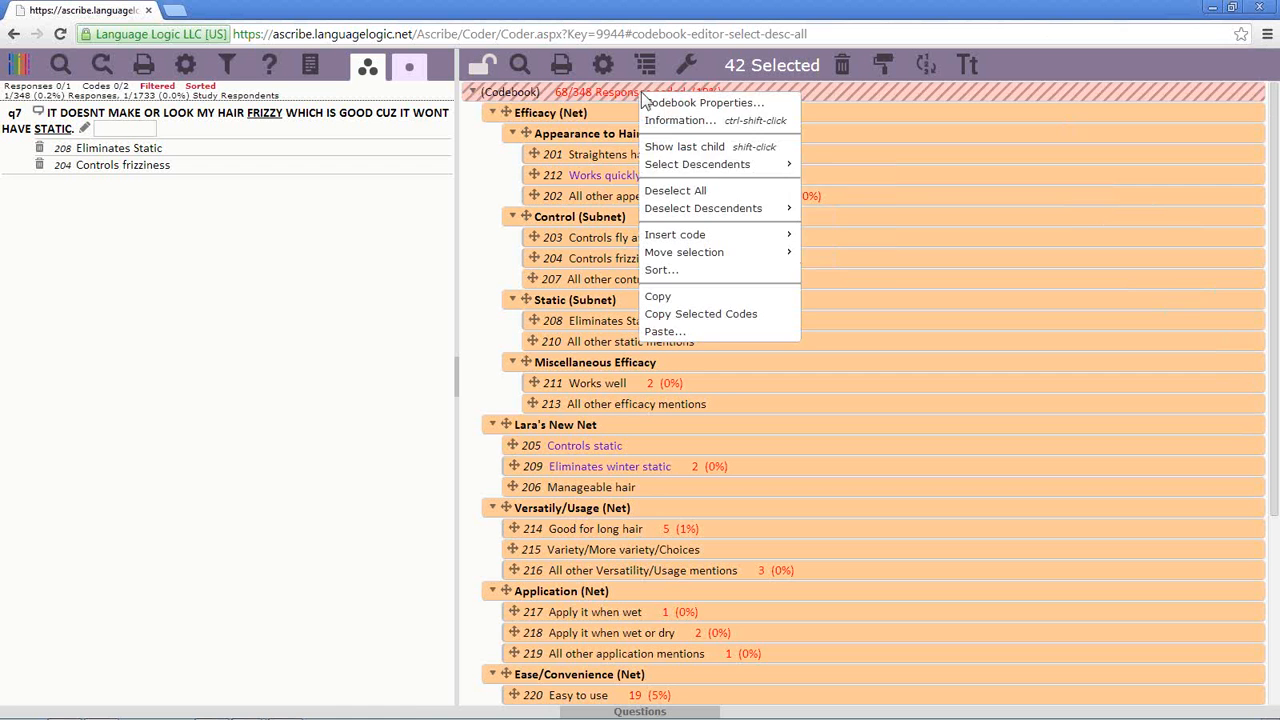
left_click(716, 192)
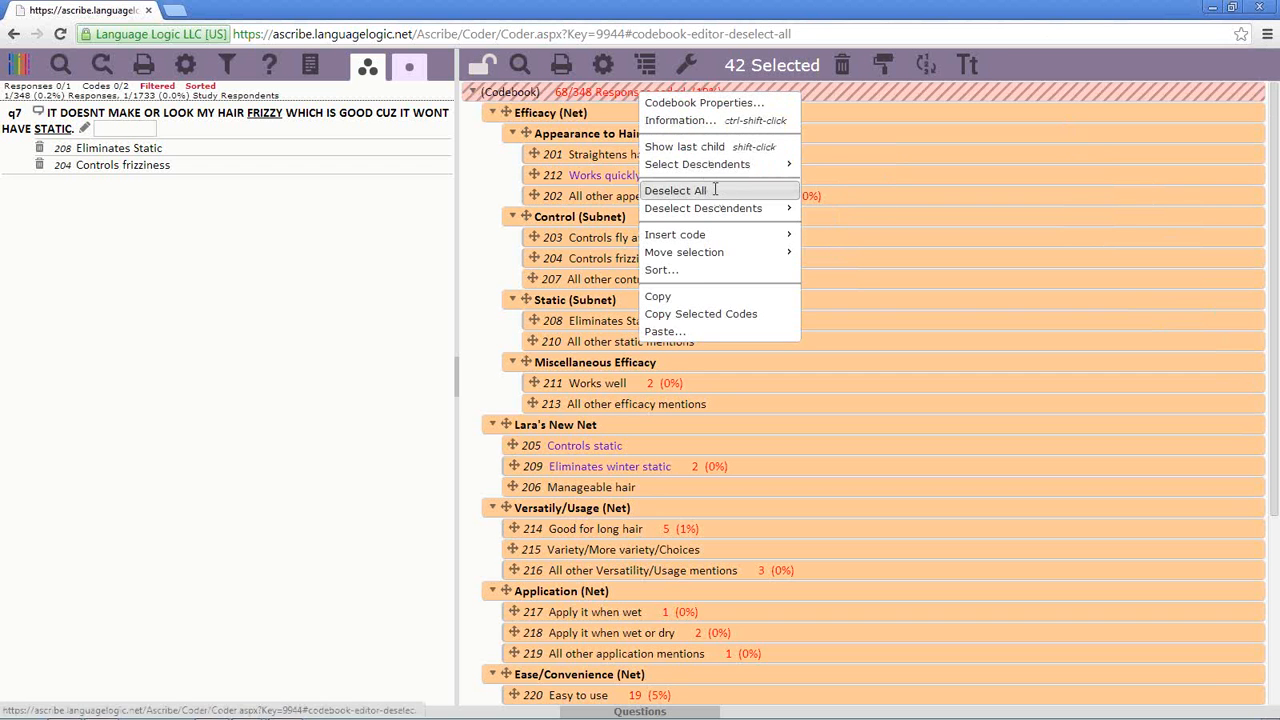
left_click(716, 176)
left_click(733, 262)
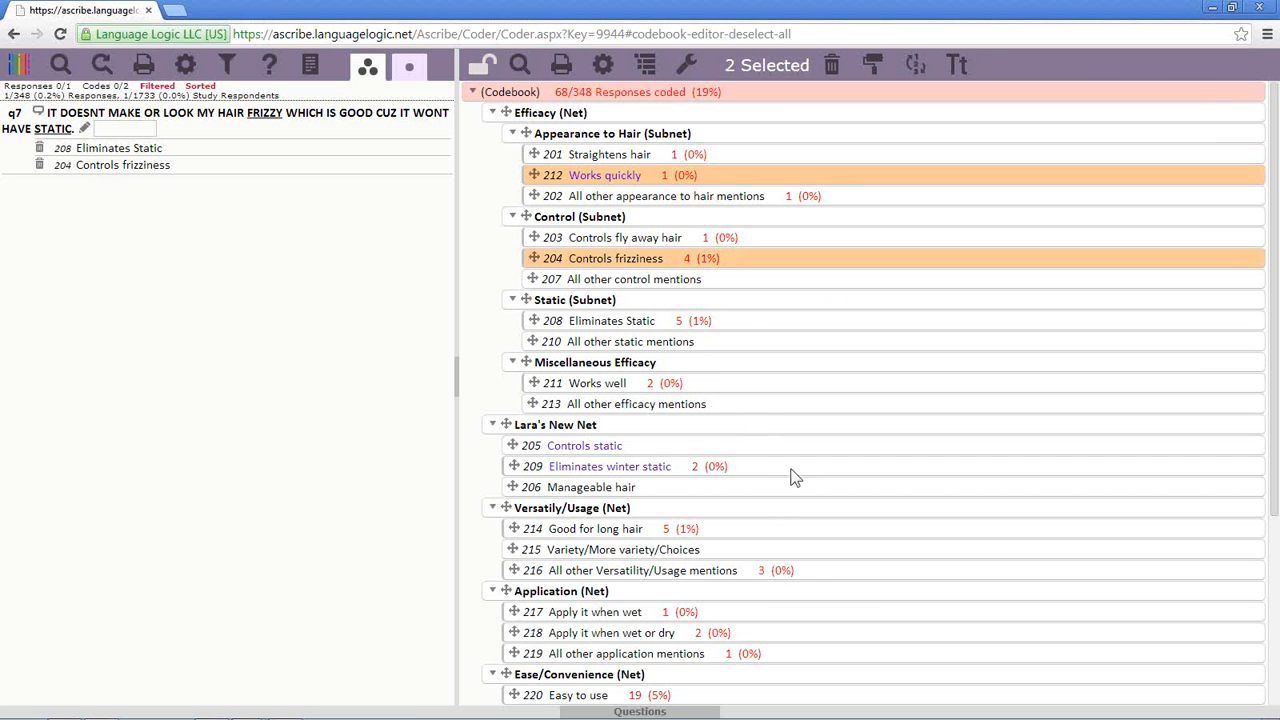
left_click(790, 476)
left_click(809, 572)
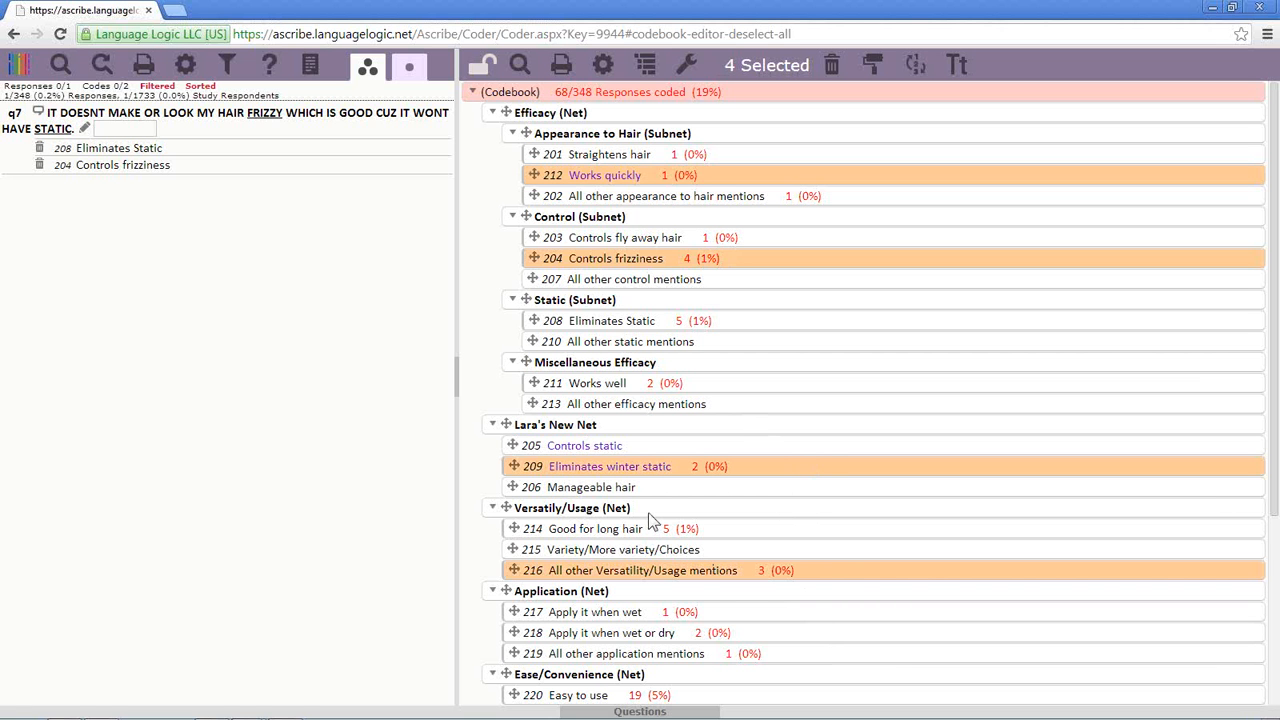
- Clear those four selected codes using Deselect All from the Efficacy (Net) options
right_click(672, 368)
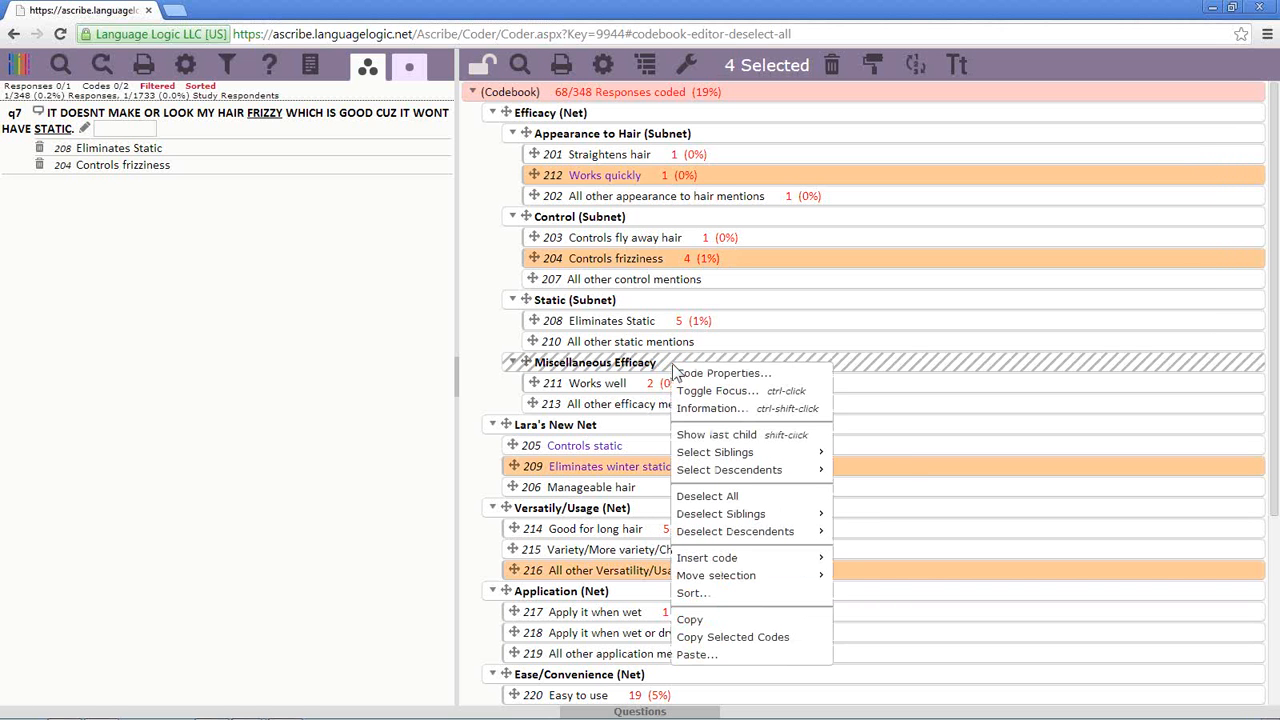
mouse_move(709, 458)
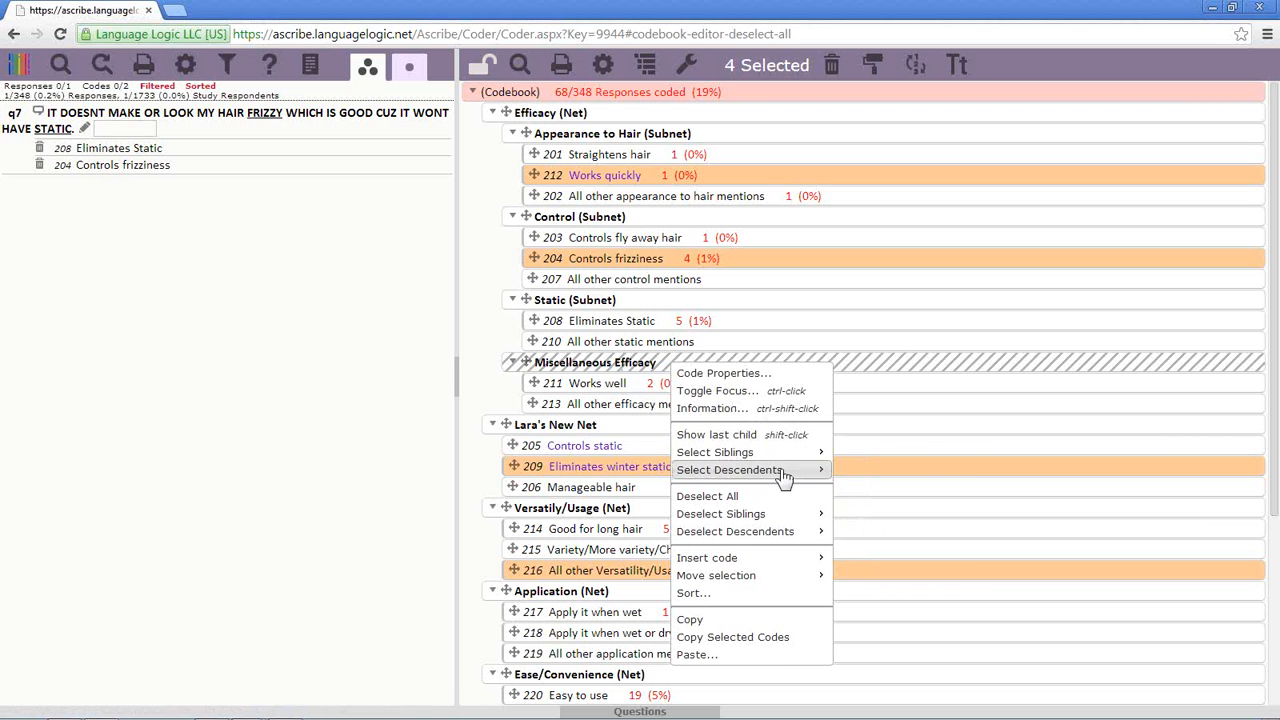
mouse_move(790, 455)
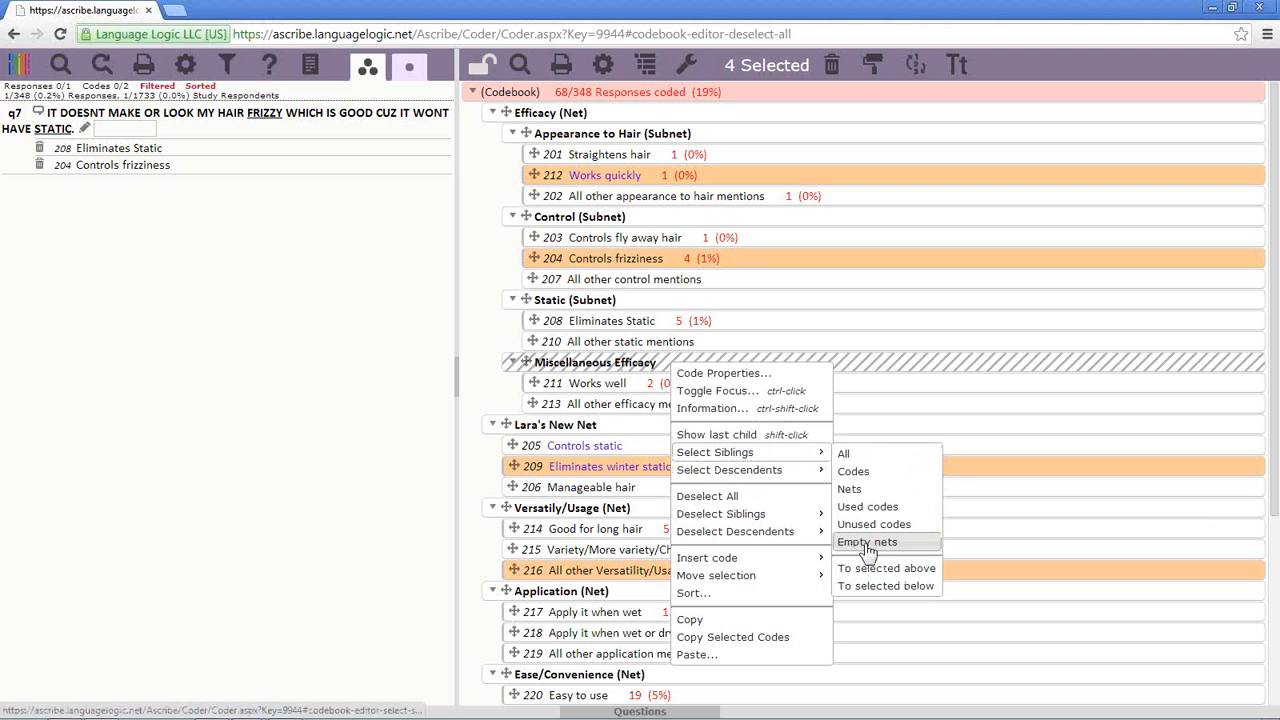
right_click(608, 118)
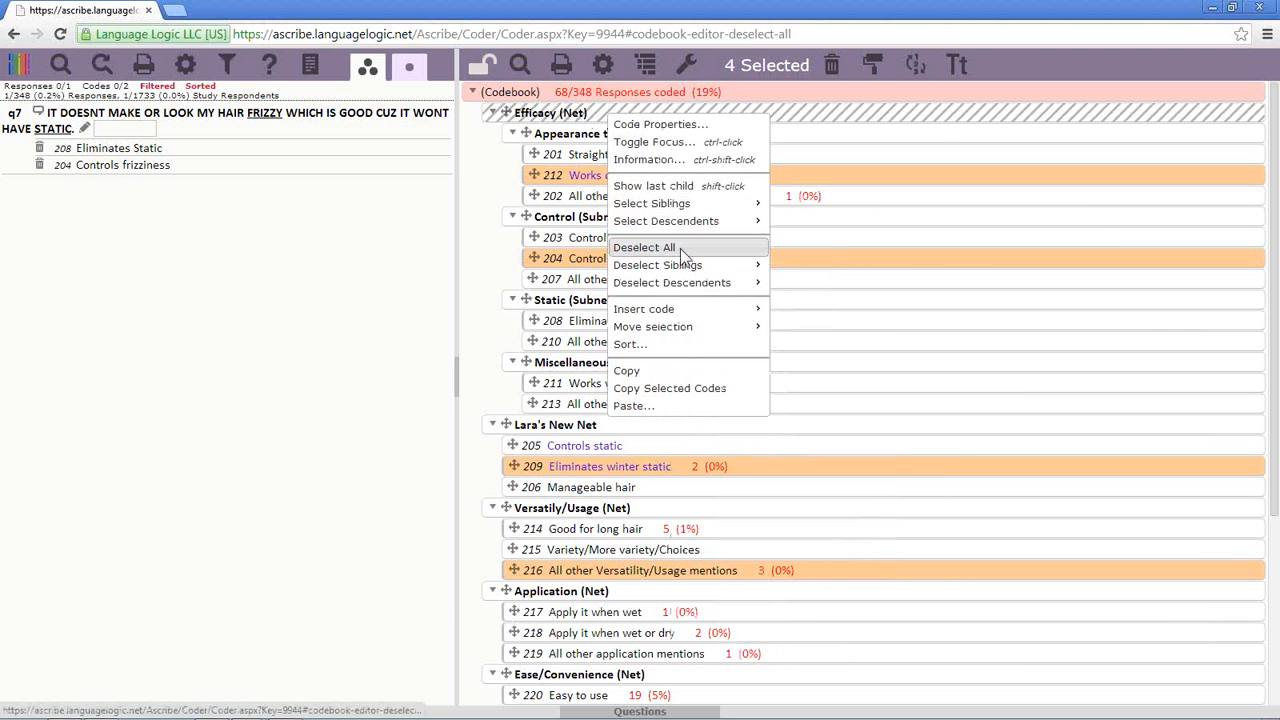
left_click(640, 248)
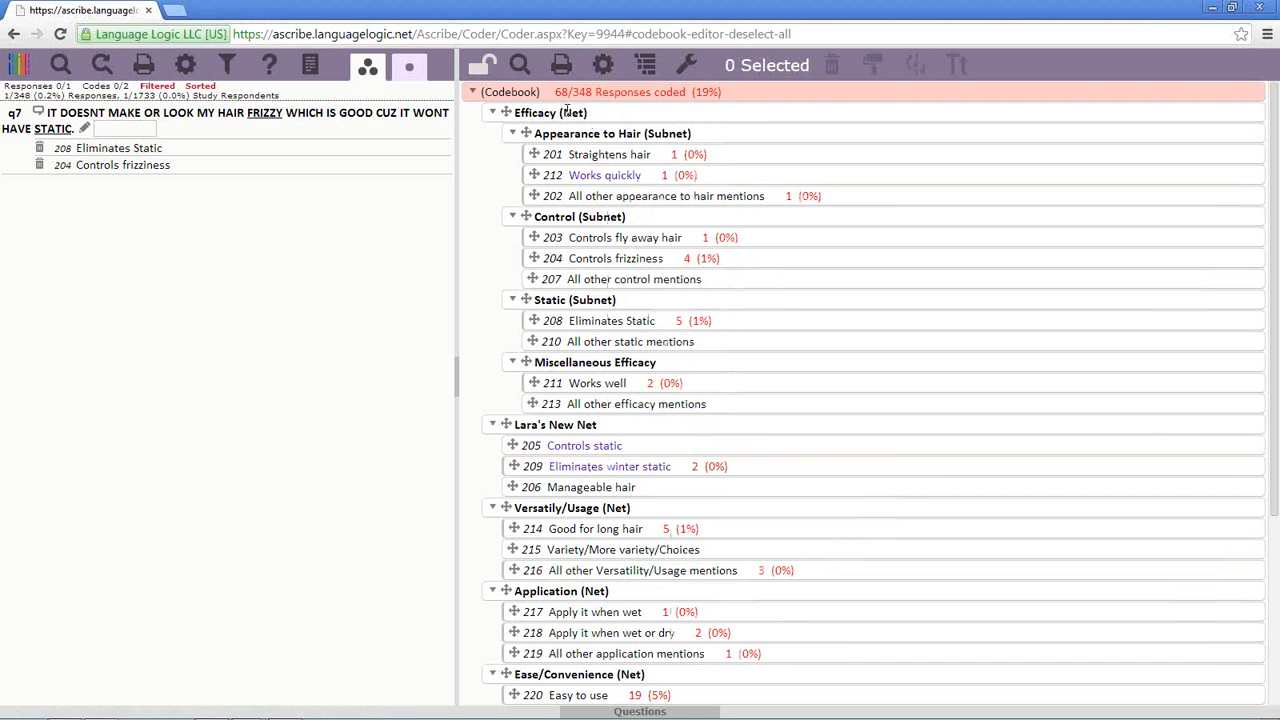
right_click(568, 112)
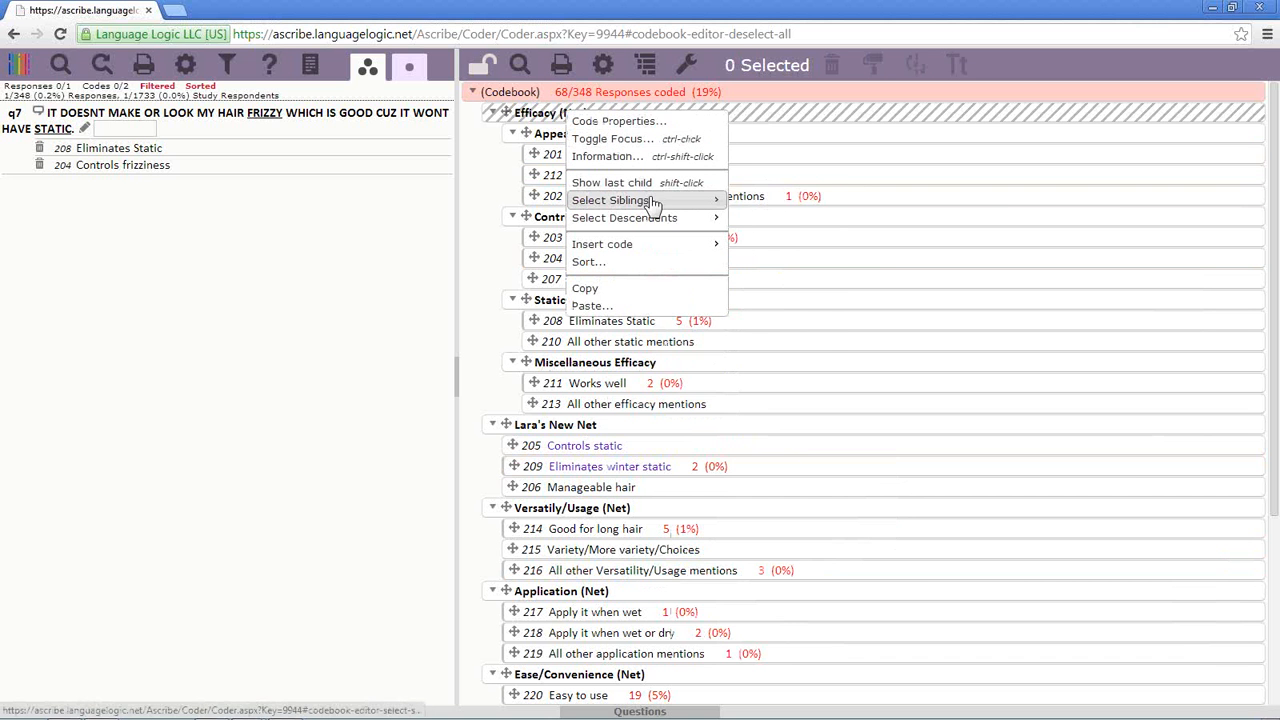
mouse_move(655, 204)
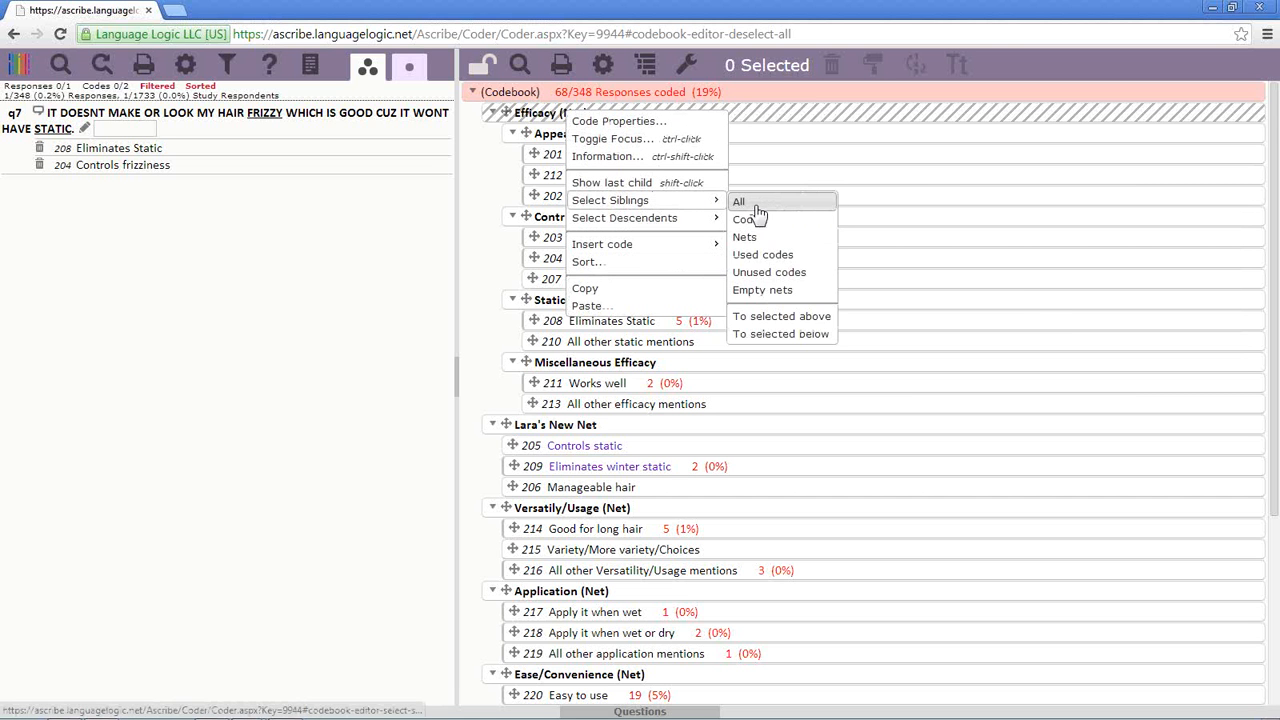
left_click(763, 203)
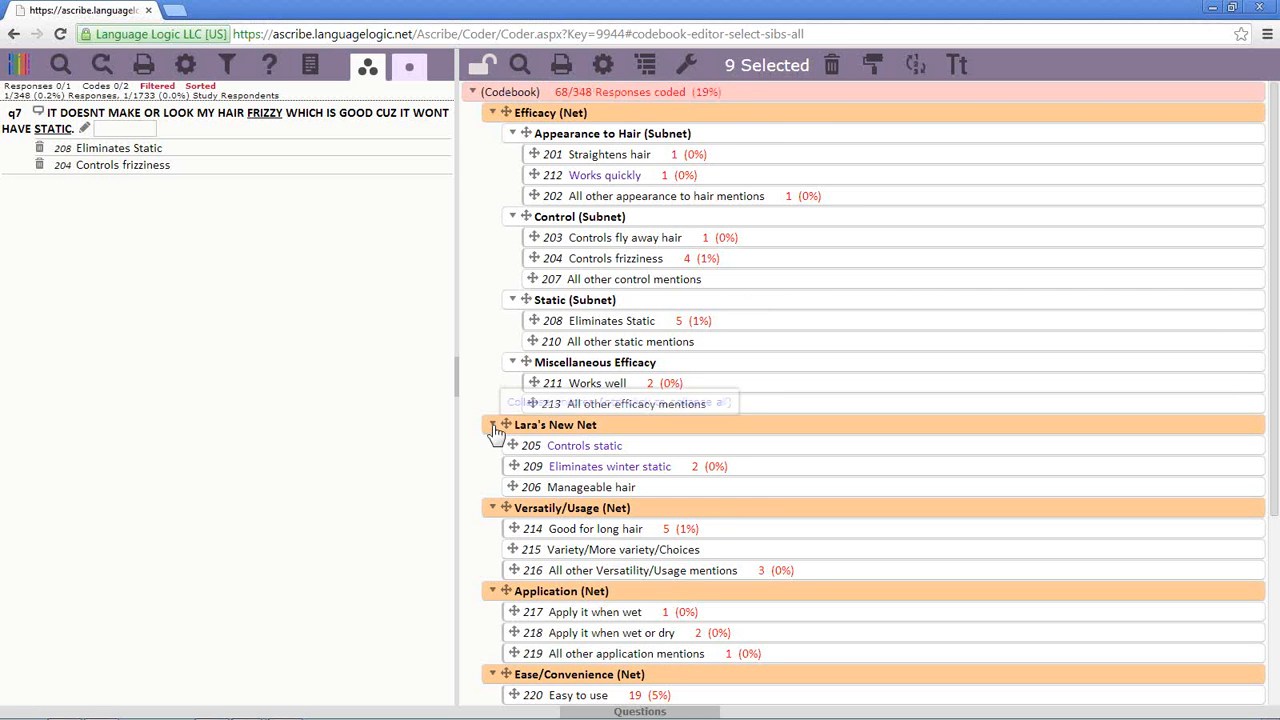
left_click(493, 115)
left_click(493, 113)
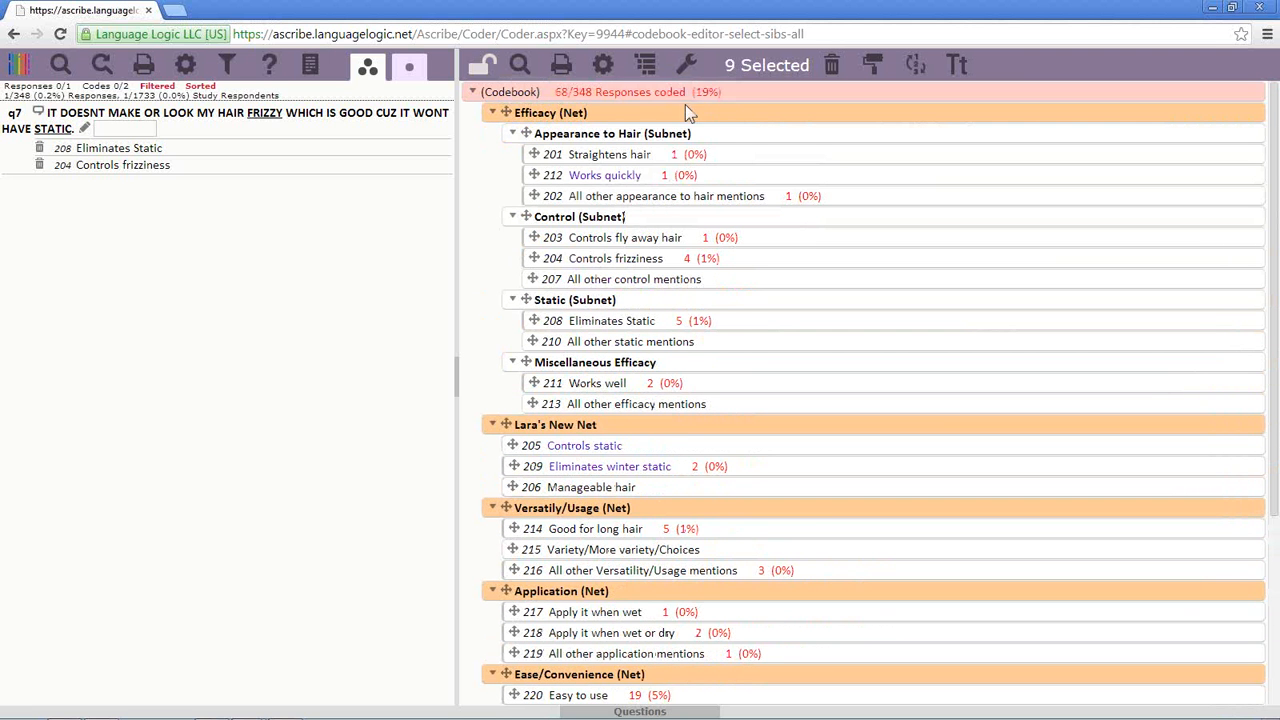
right_click(609, 114)
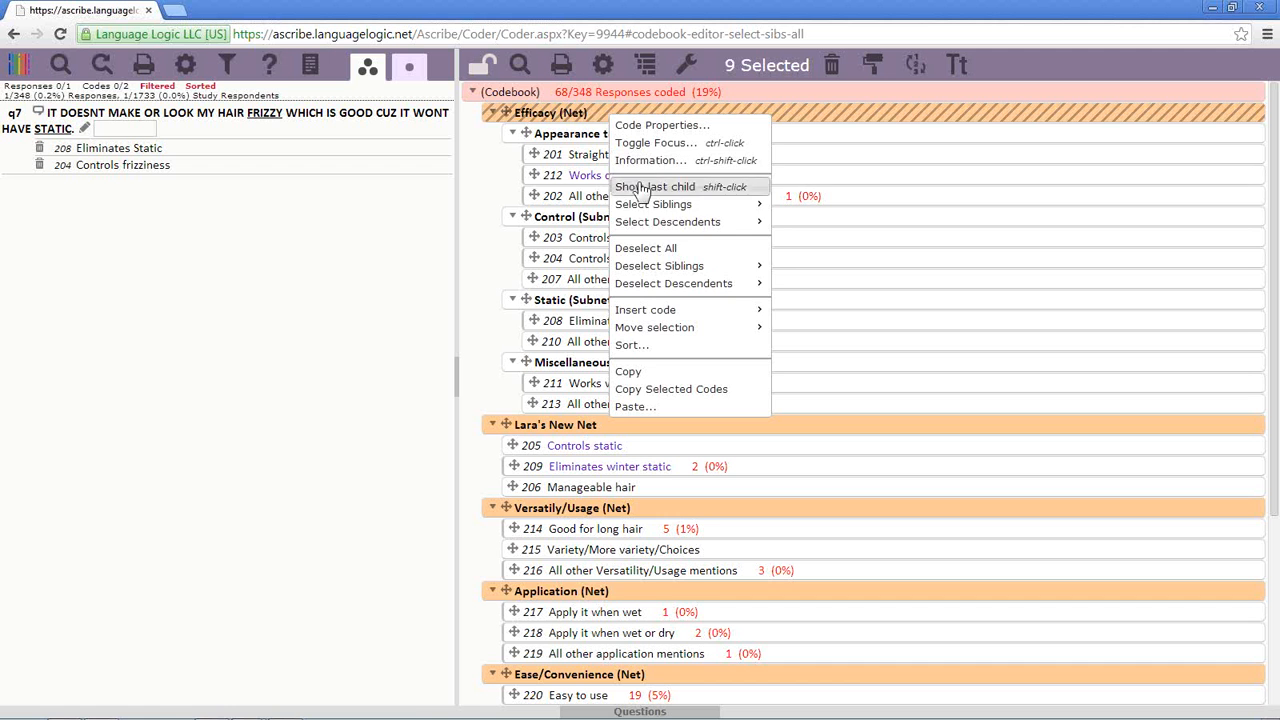
left_click(648, 248)
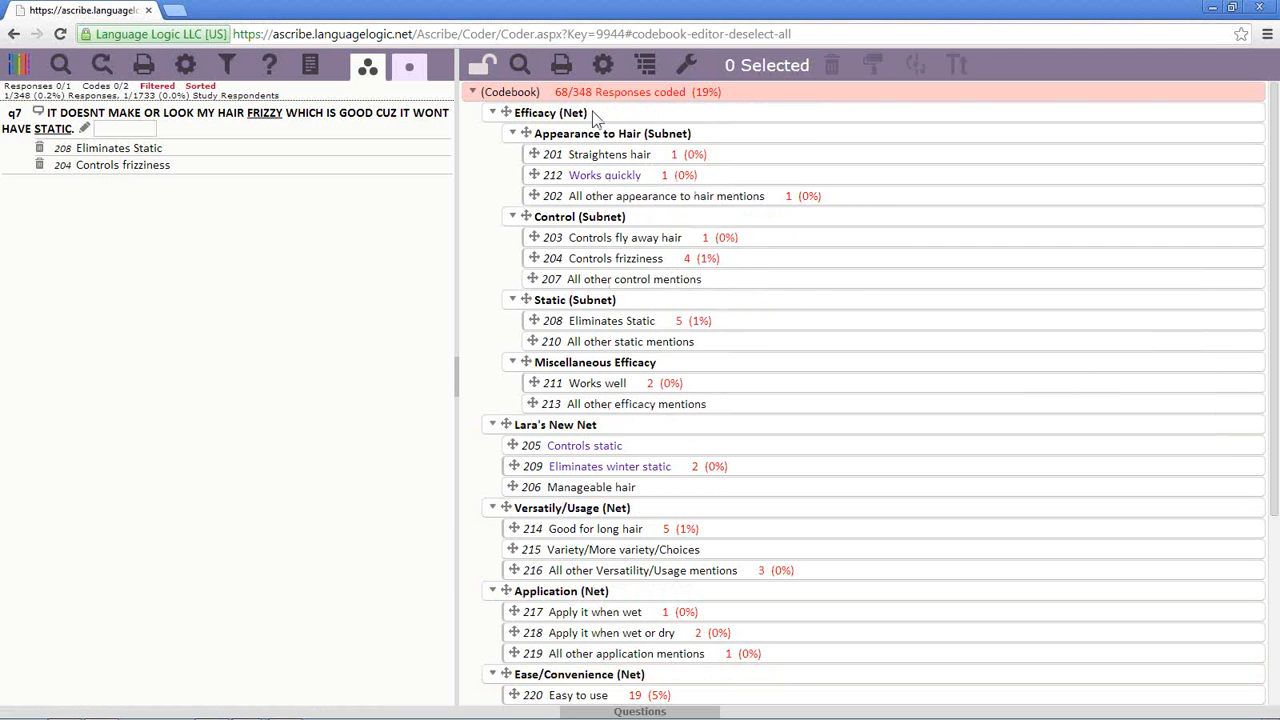
right_click(595, 118)
mouse_move(660, 203)
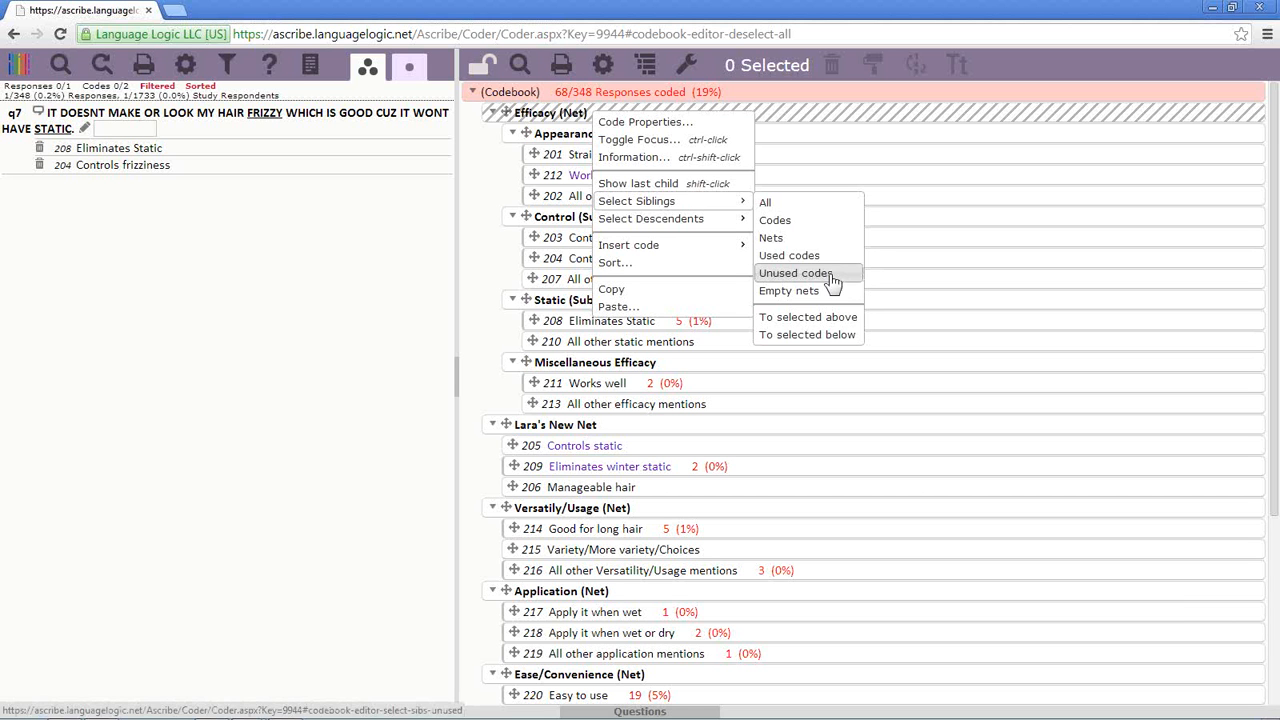
mouse_move(738, 226)
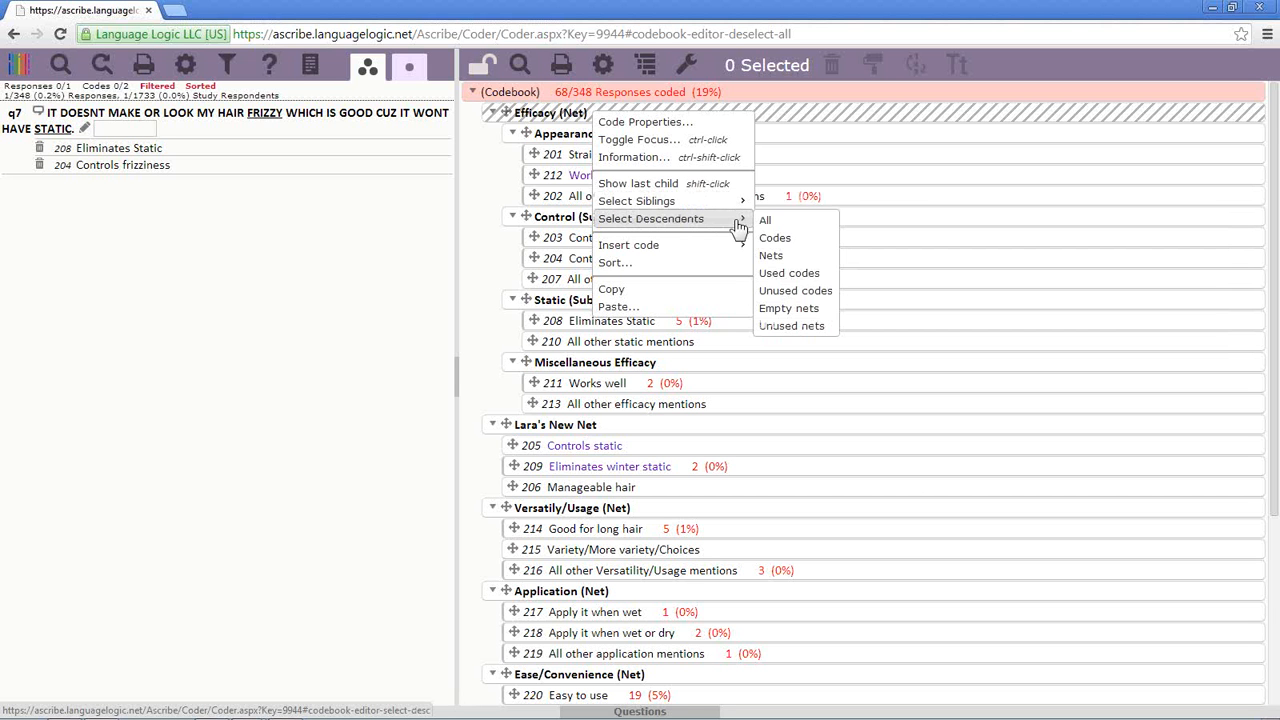
left_click(766, 220)
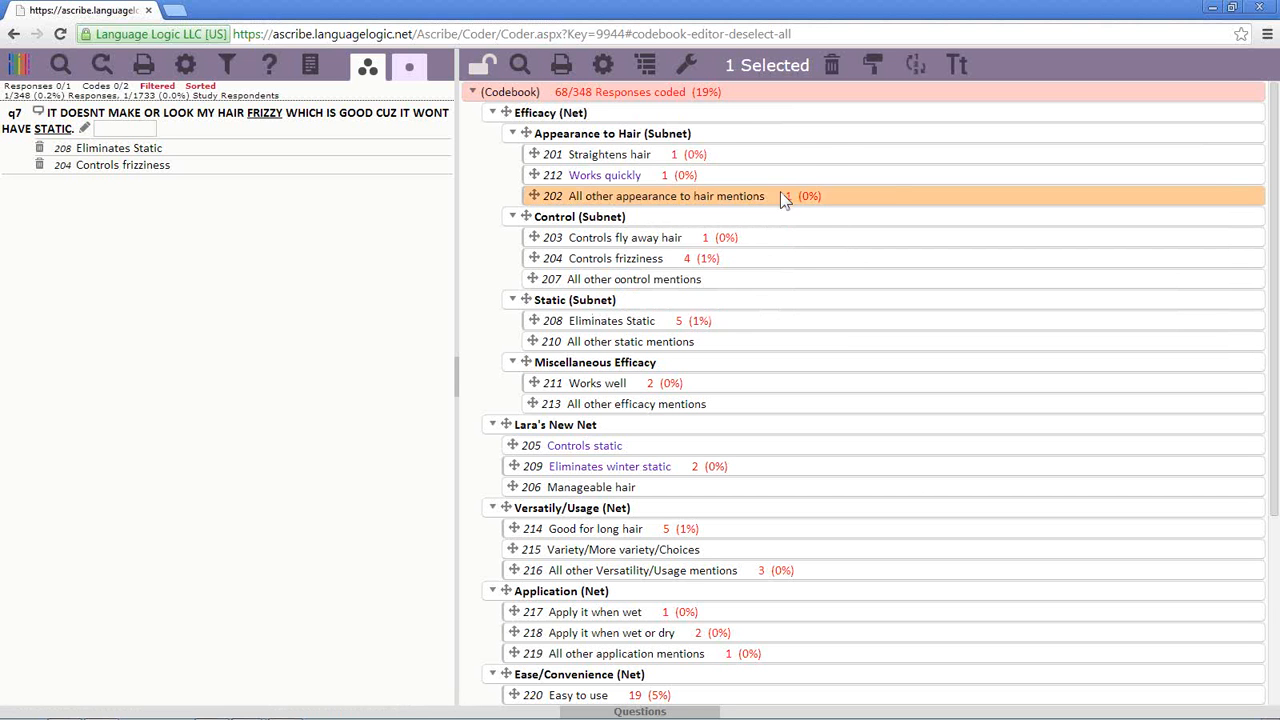
left_click(889, 191)
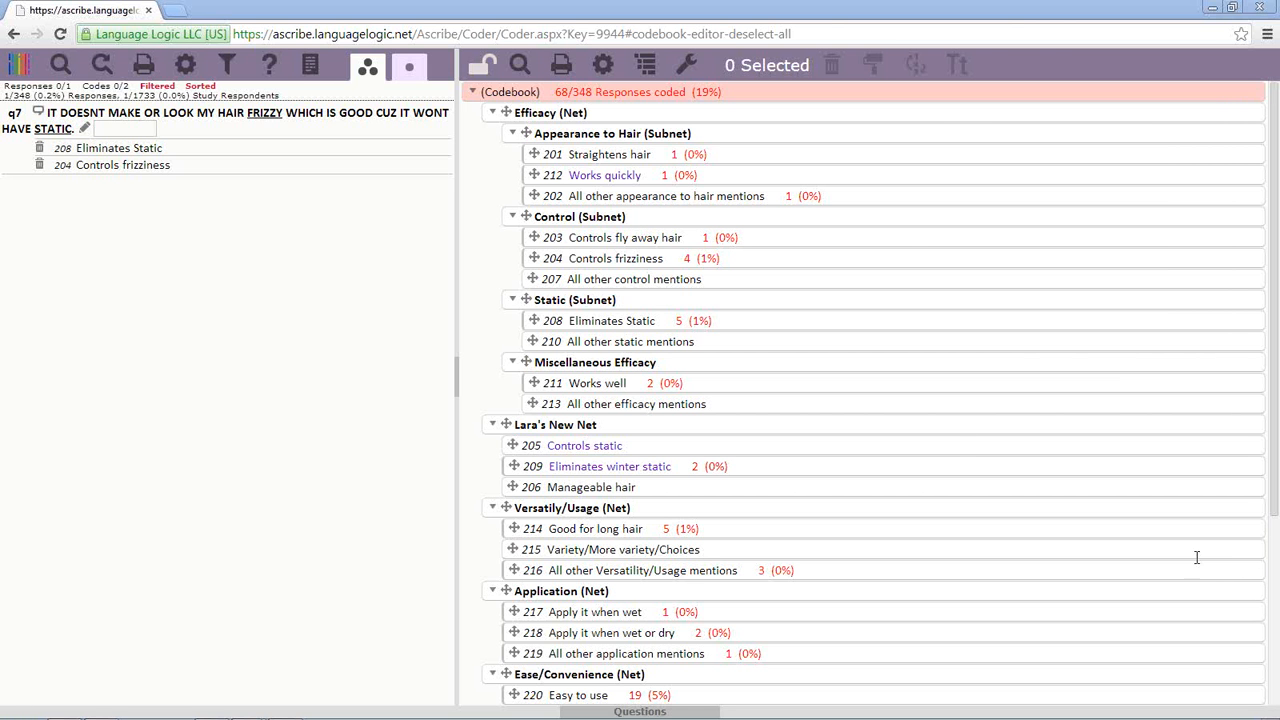
- Select Straightens hair, Works quickly, Controls fly away hair, Controls frizziness and All other control mentions
left_click(743, 156)
left_click(745, 173, "ctrl")
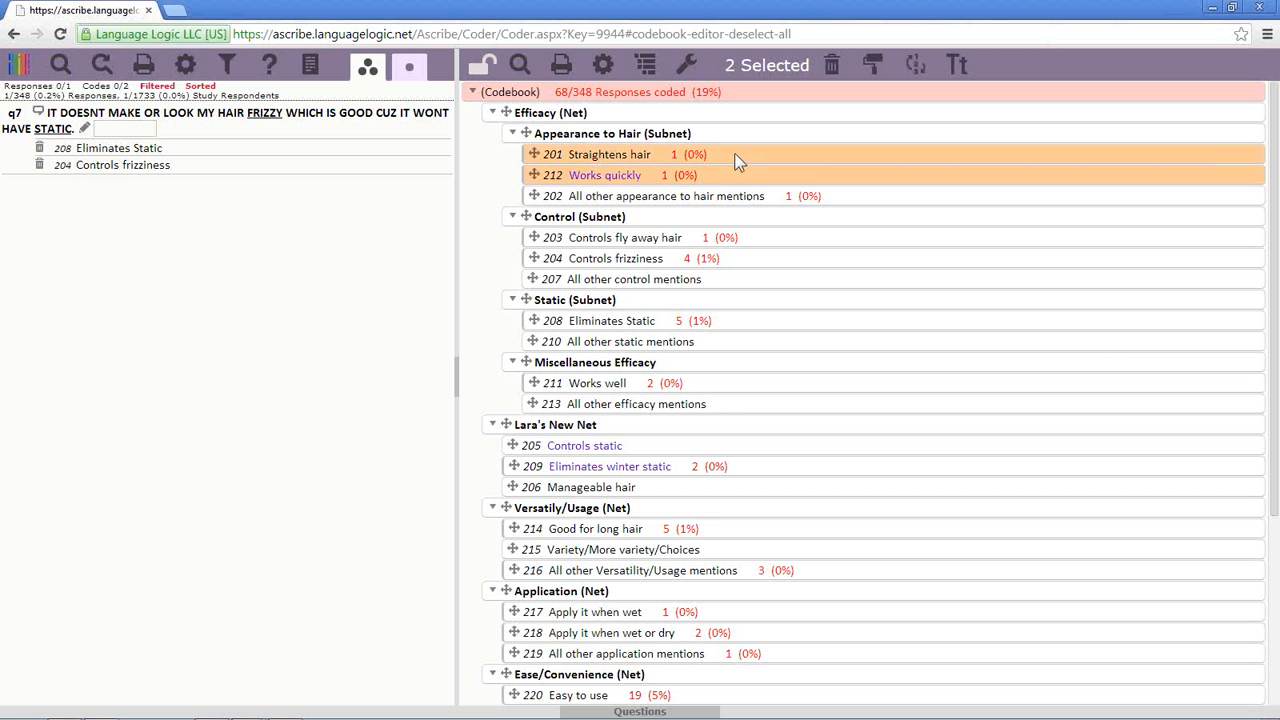
left_click(733, 241, "ctrl")
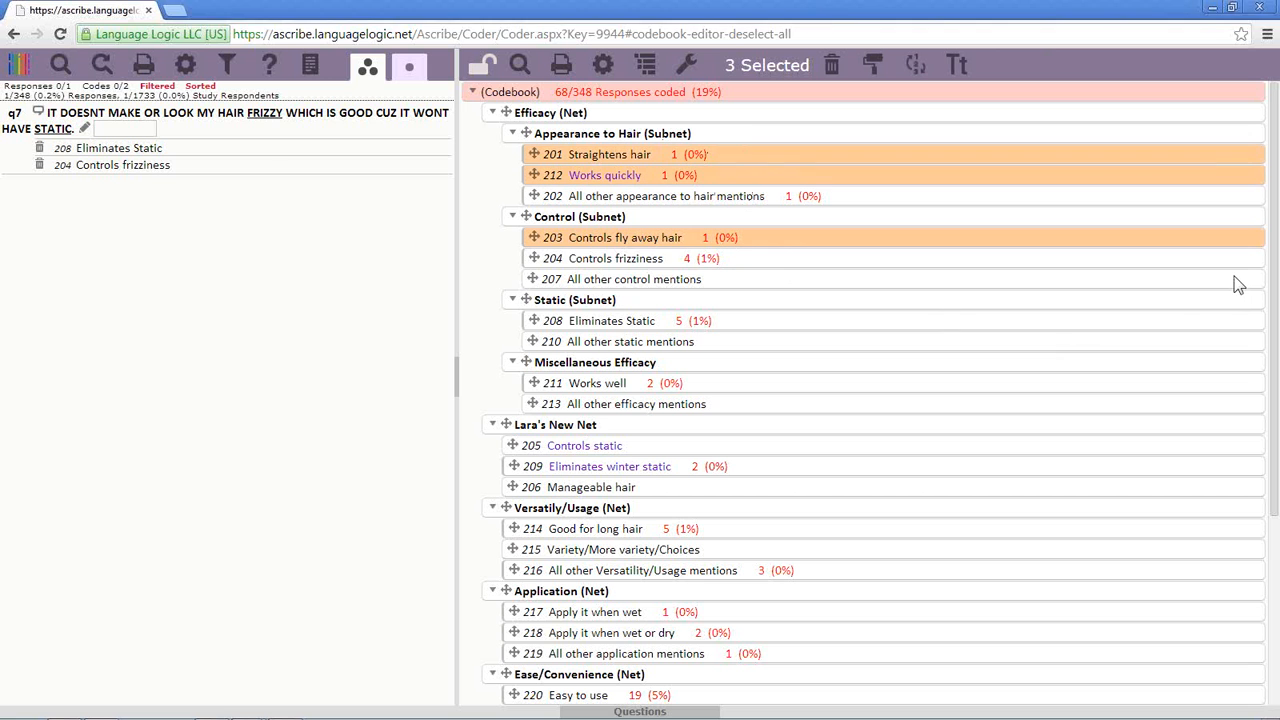
left_click(753, 264, "ctrl")
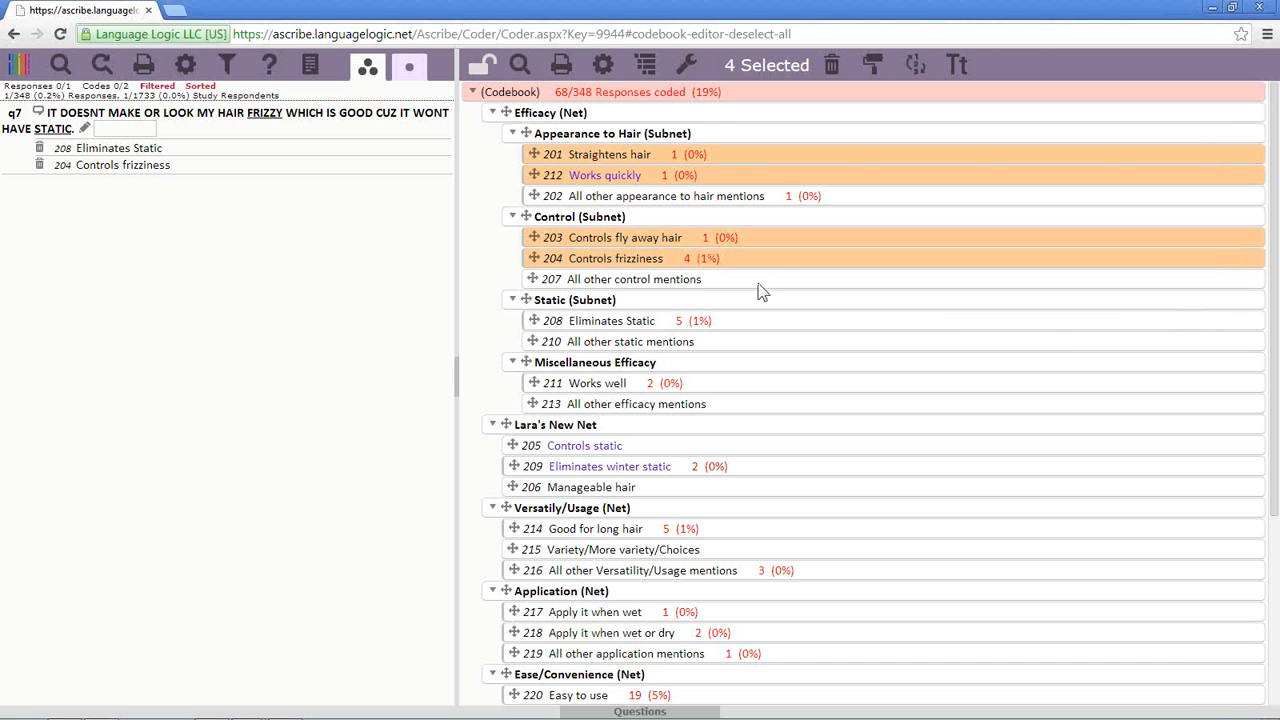
left_click(758, 283, "ctrl")
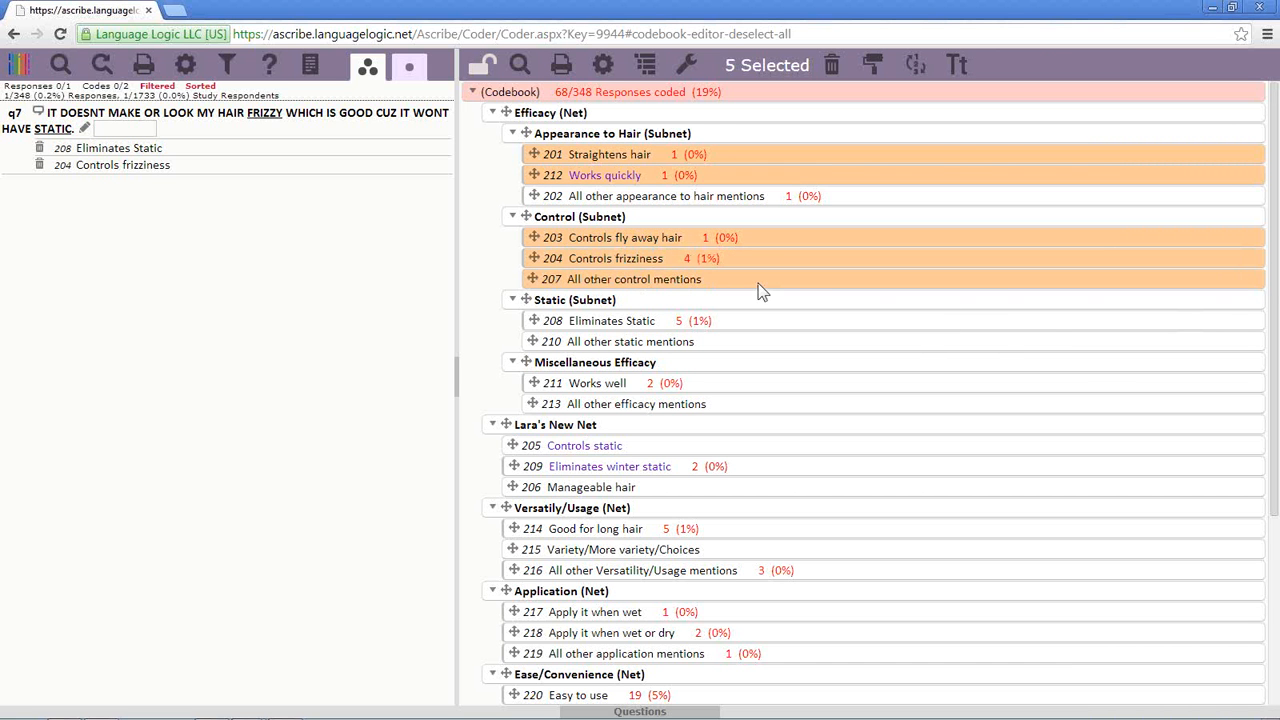
- Deselect those five codes and lock the codebook back to read-only view
left_click(758, 283, "ctrl")
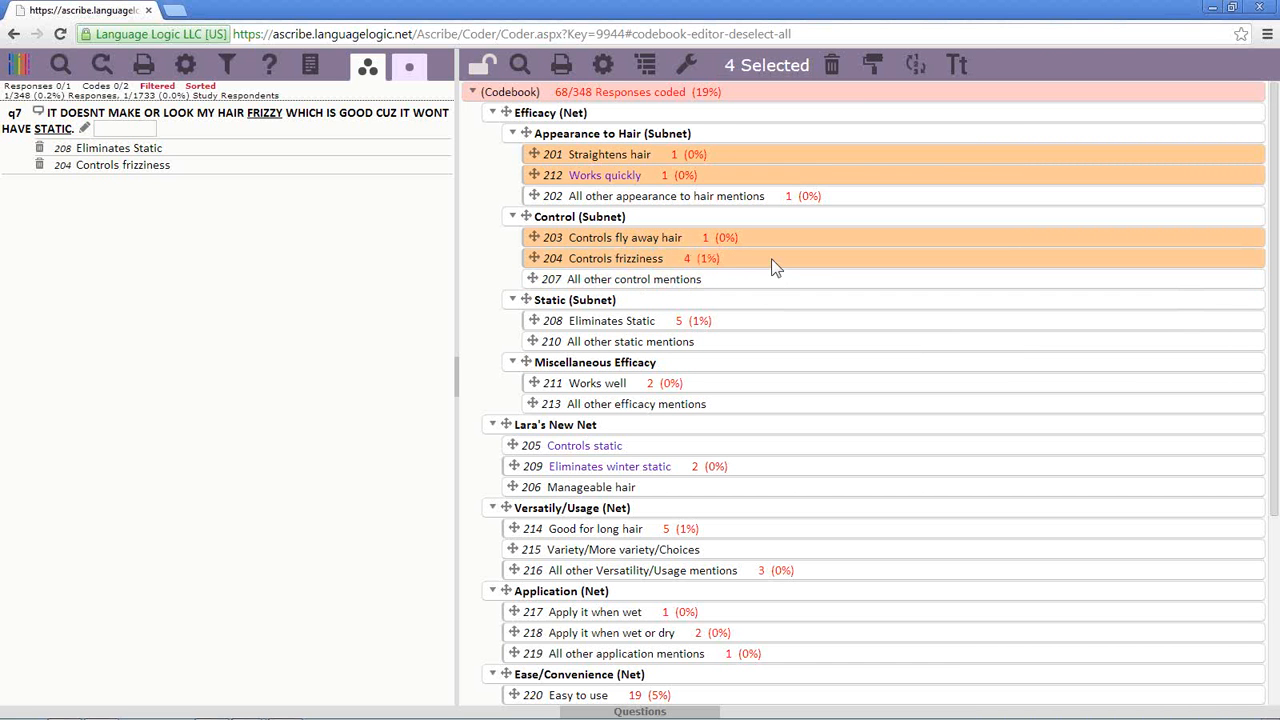
left_click(771, 258, "ctrl")
left_click(787, 238, "ctrl")
left_click(818, 176, "ctrl")
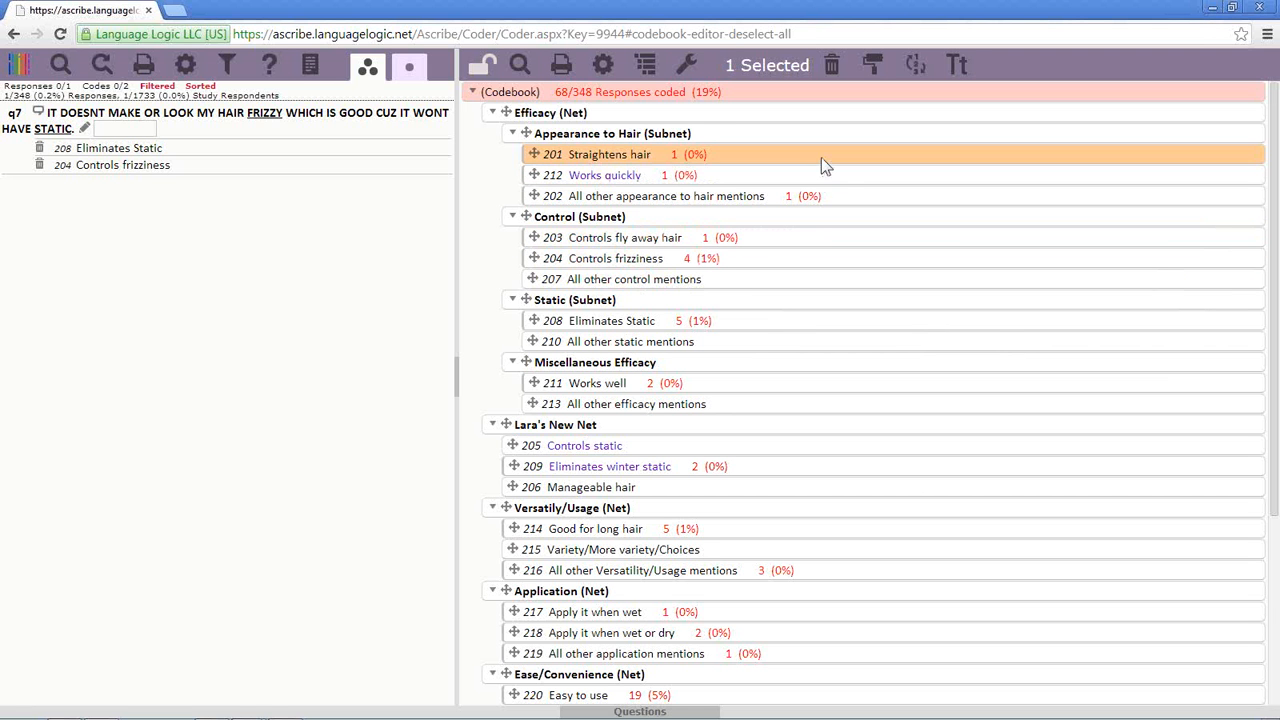
left_click(821, 157, "ctrl")
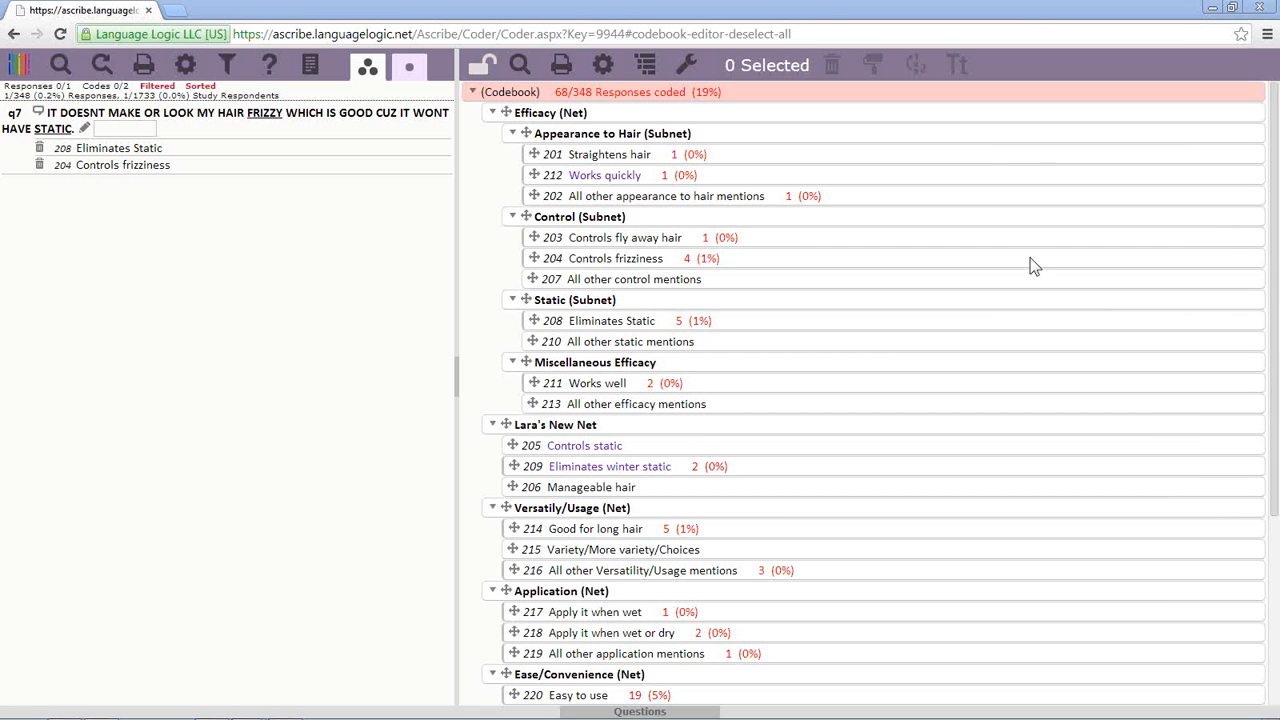
left_click(481, 70)
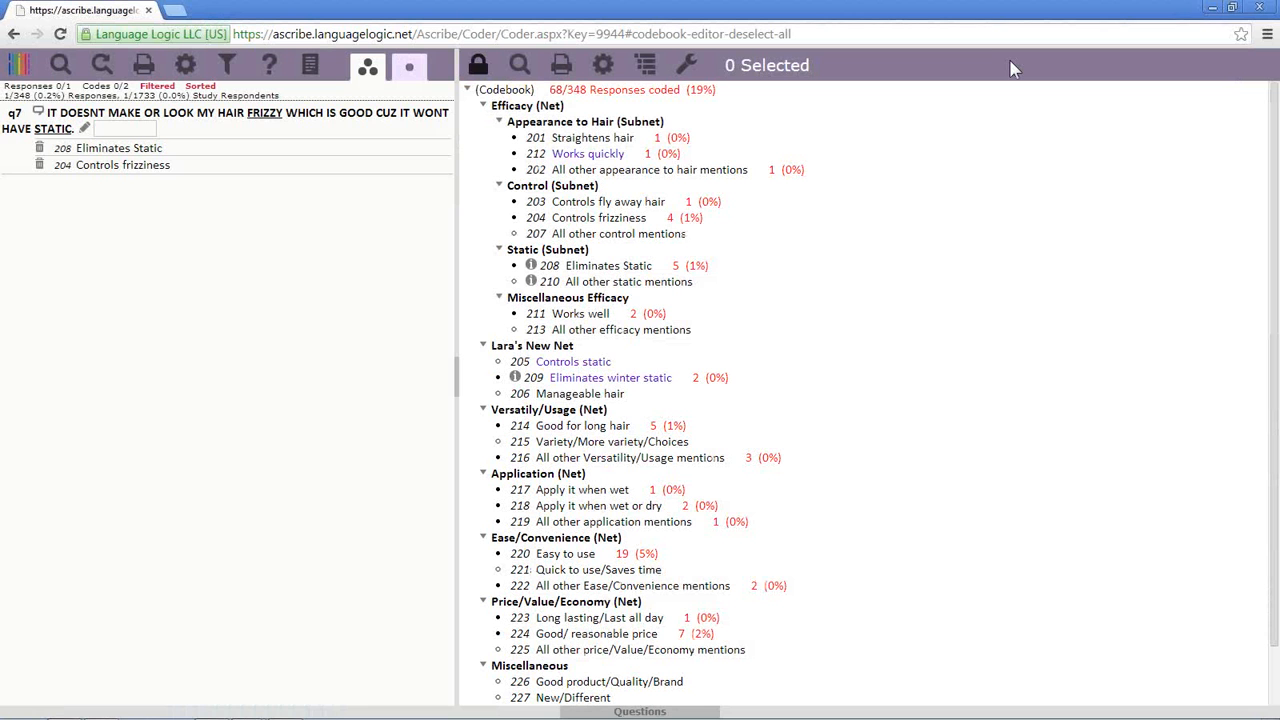